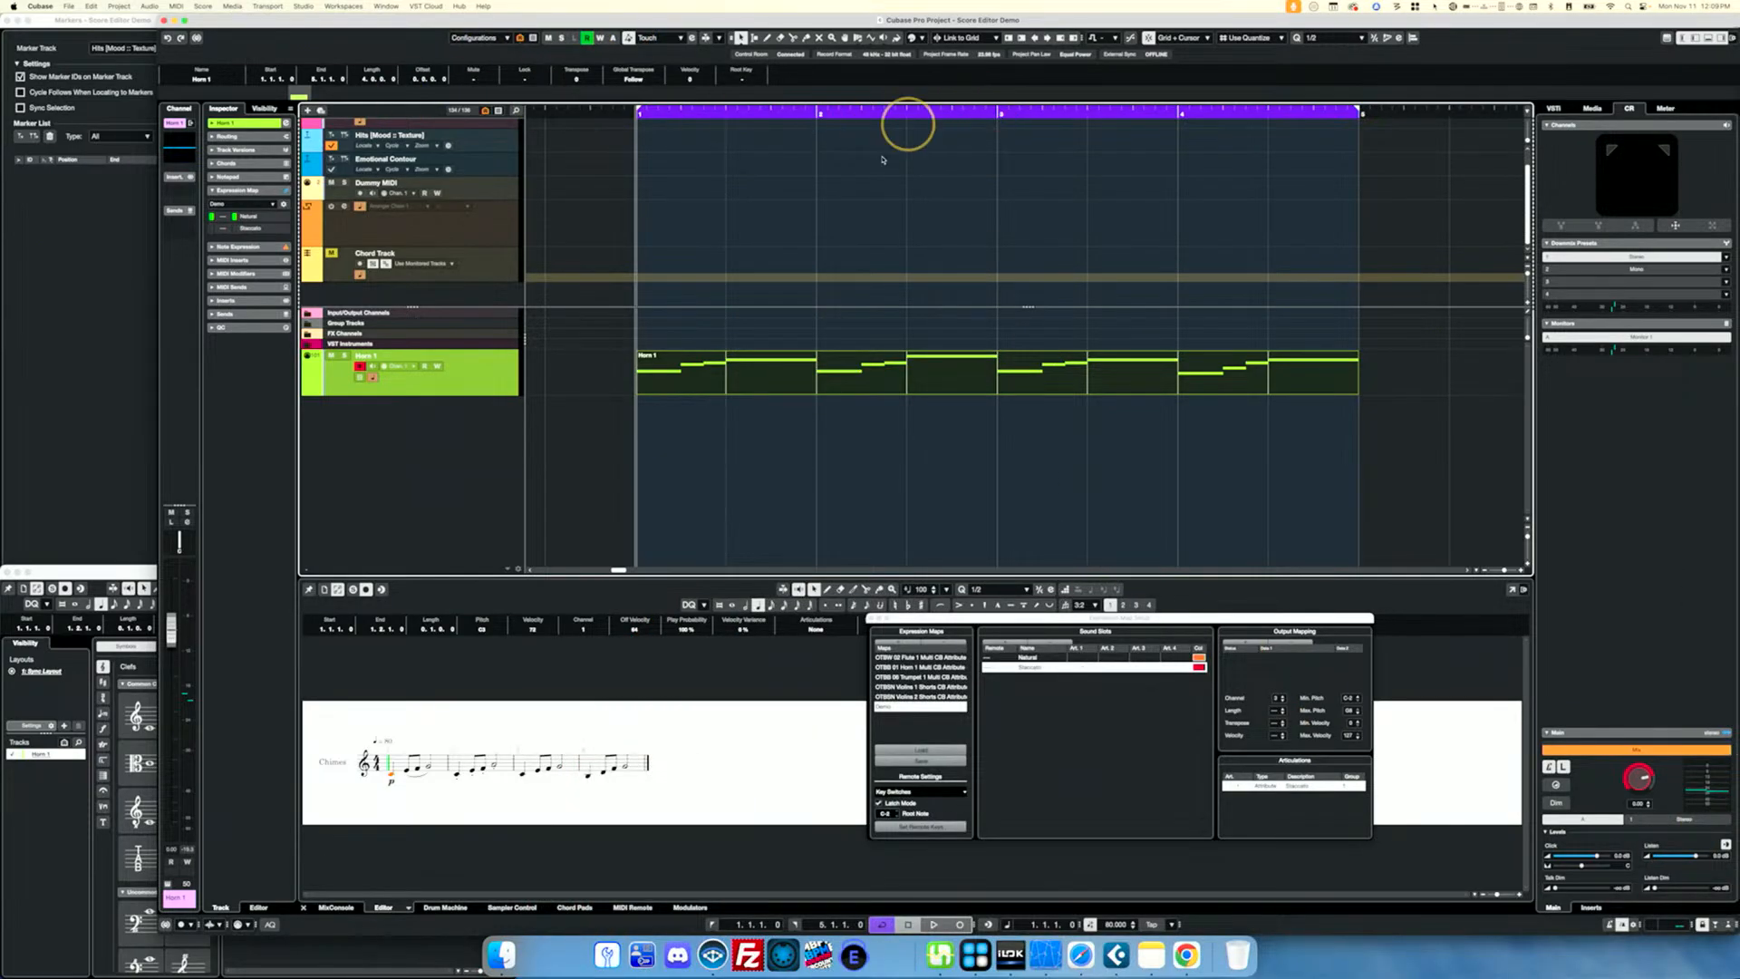
Close the expression map setup window and expand the project window to fill the screen.
left_click(872, 619)
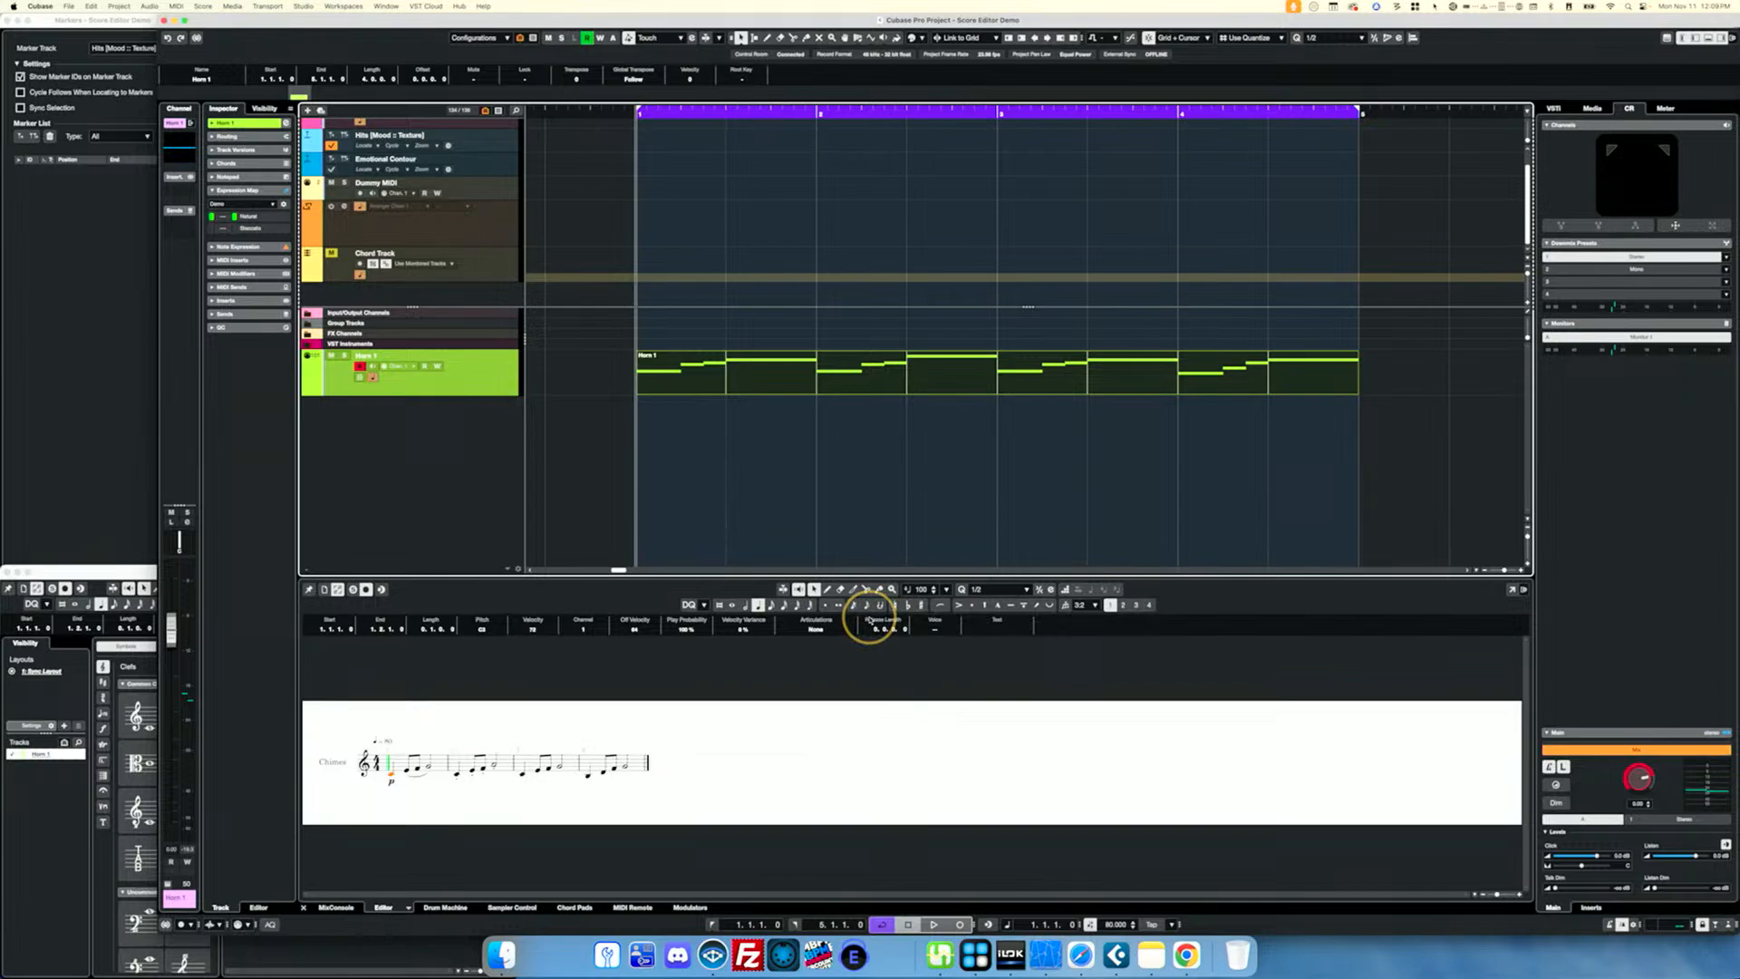
double_click(711, 24)
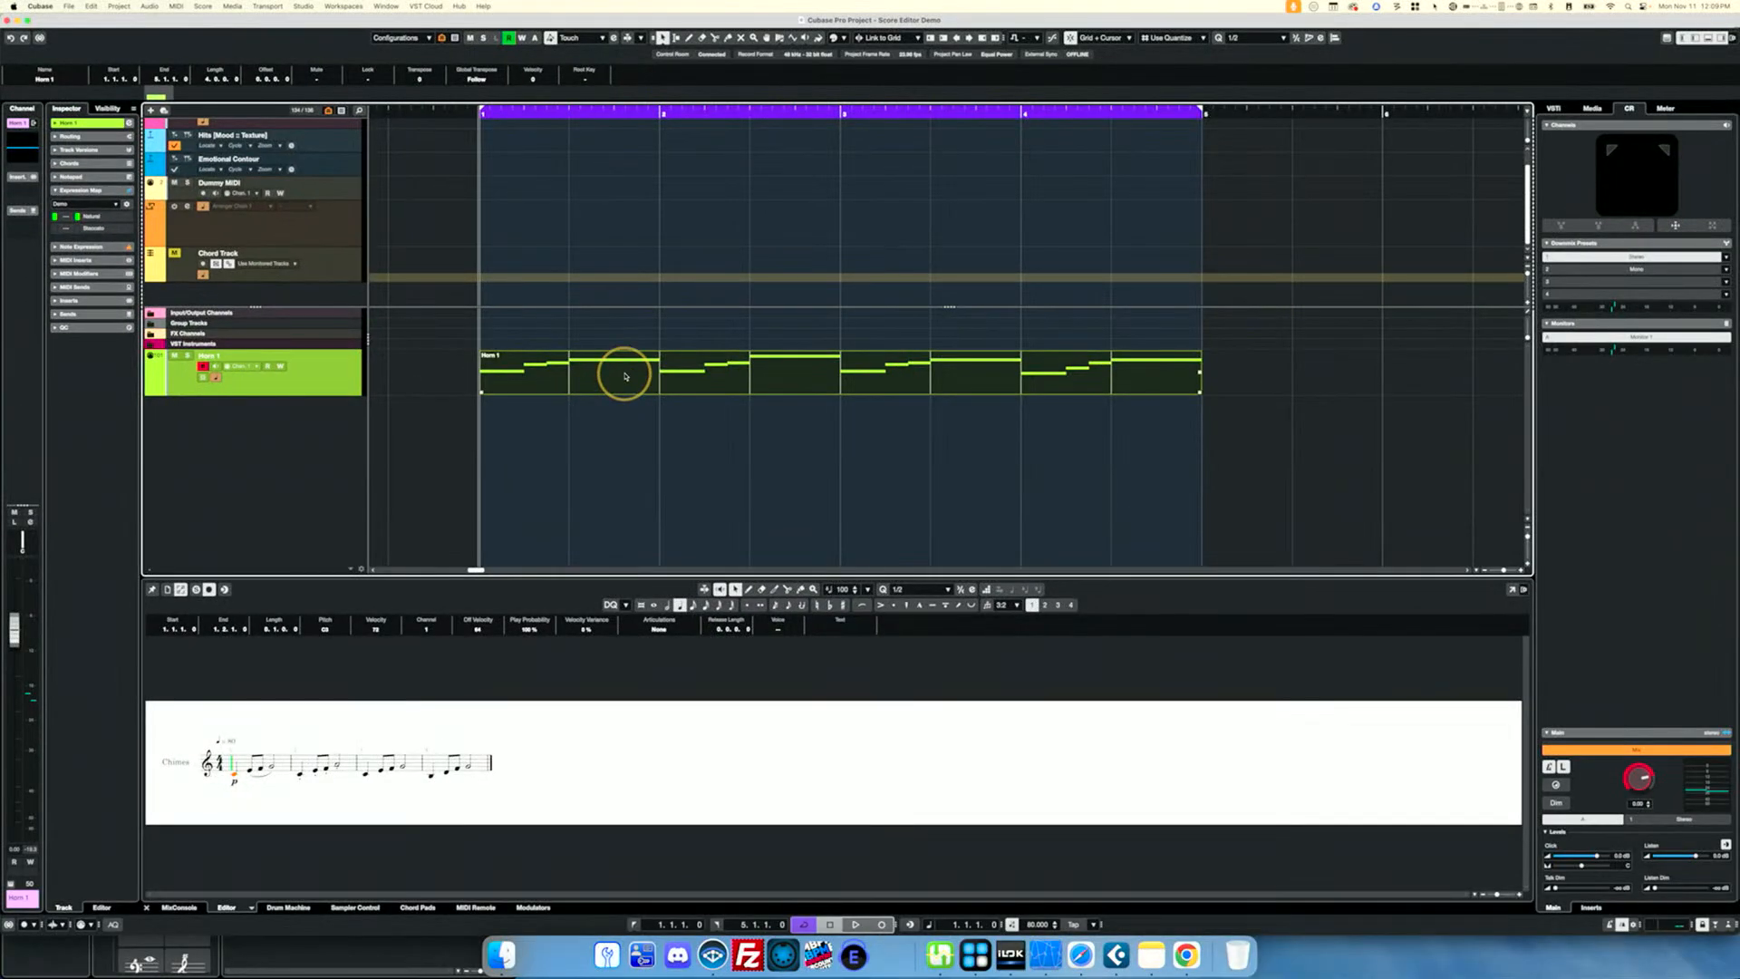
Play the Horn 1 part from bar 1 and stop playback.
key("space")
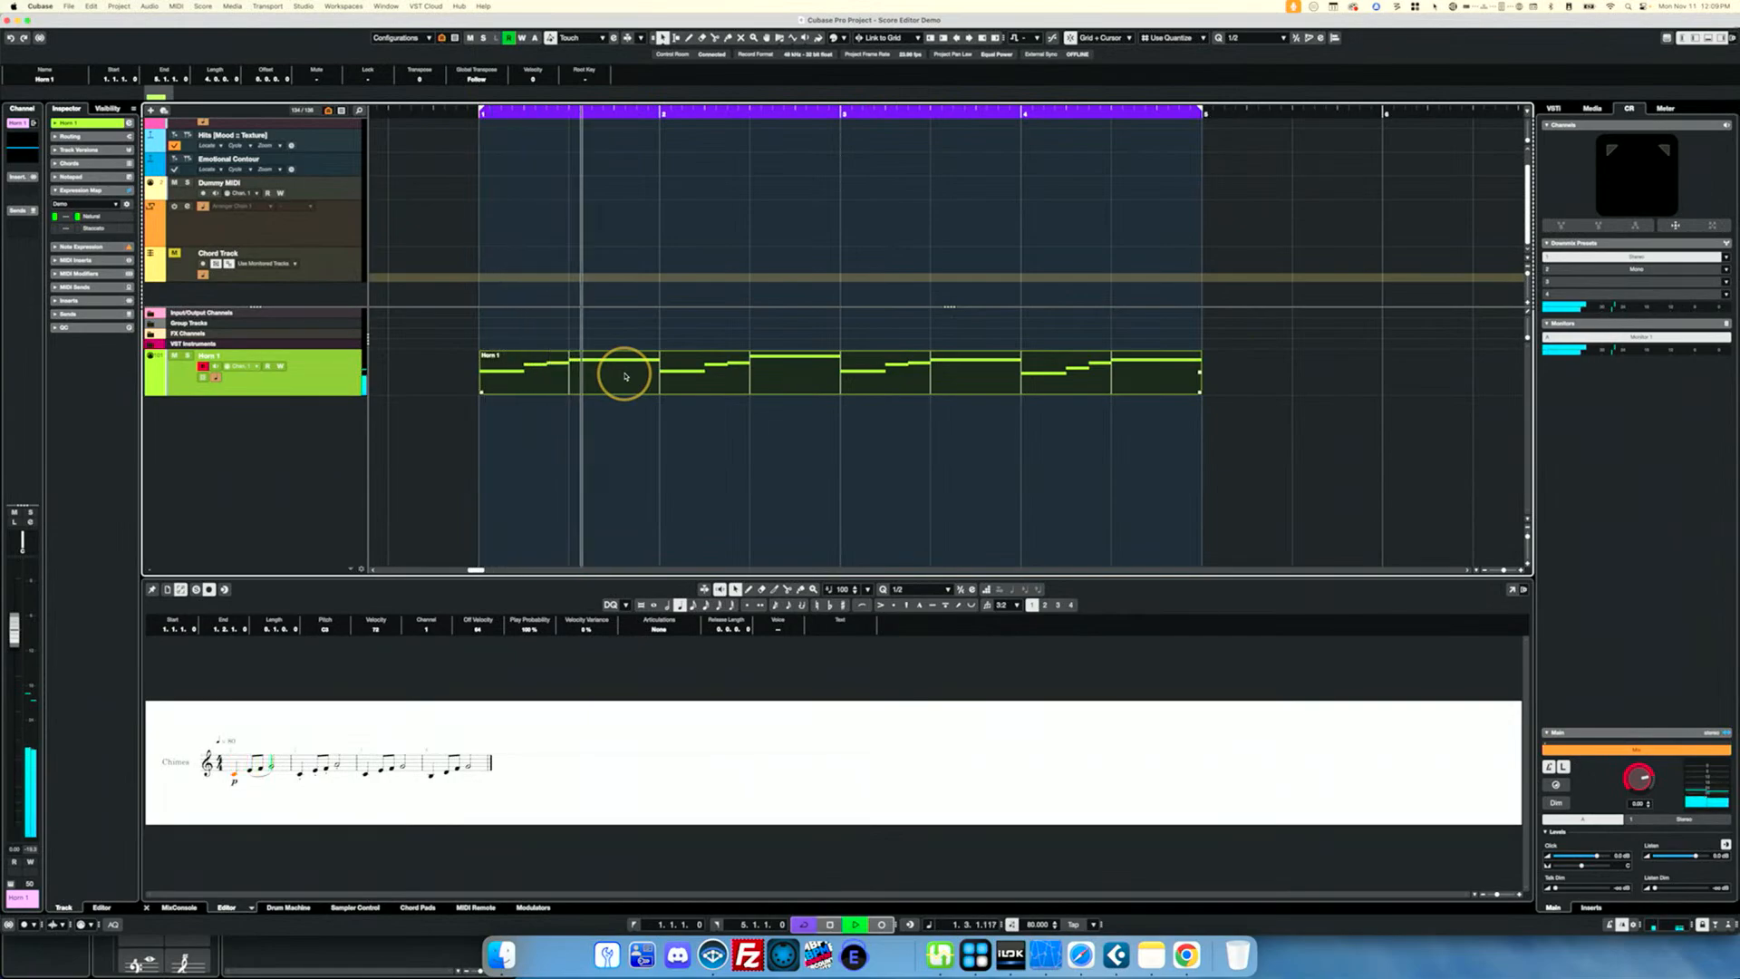
key("space")
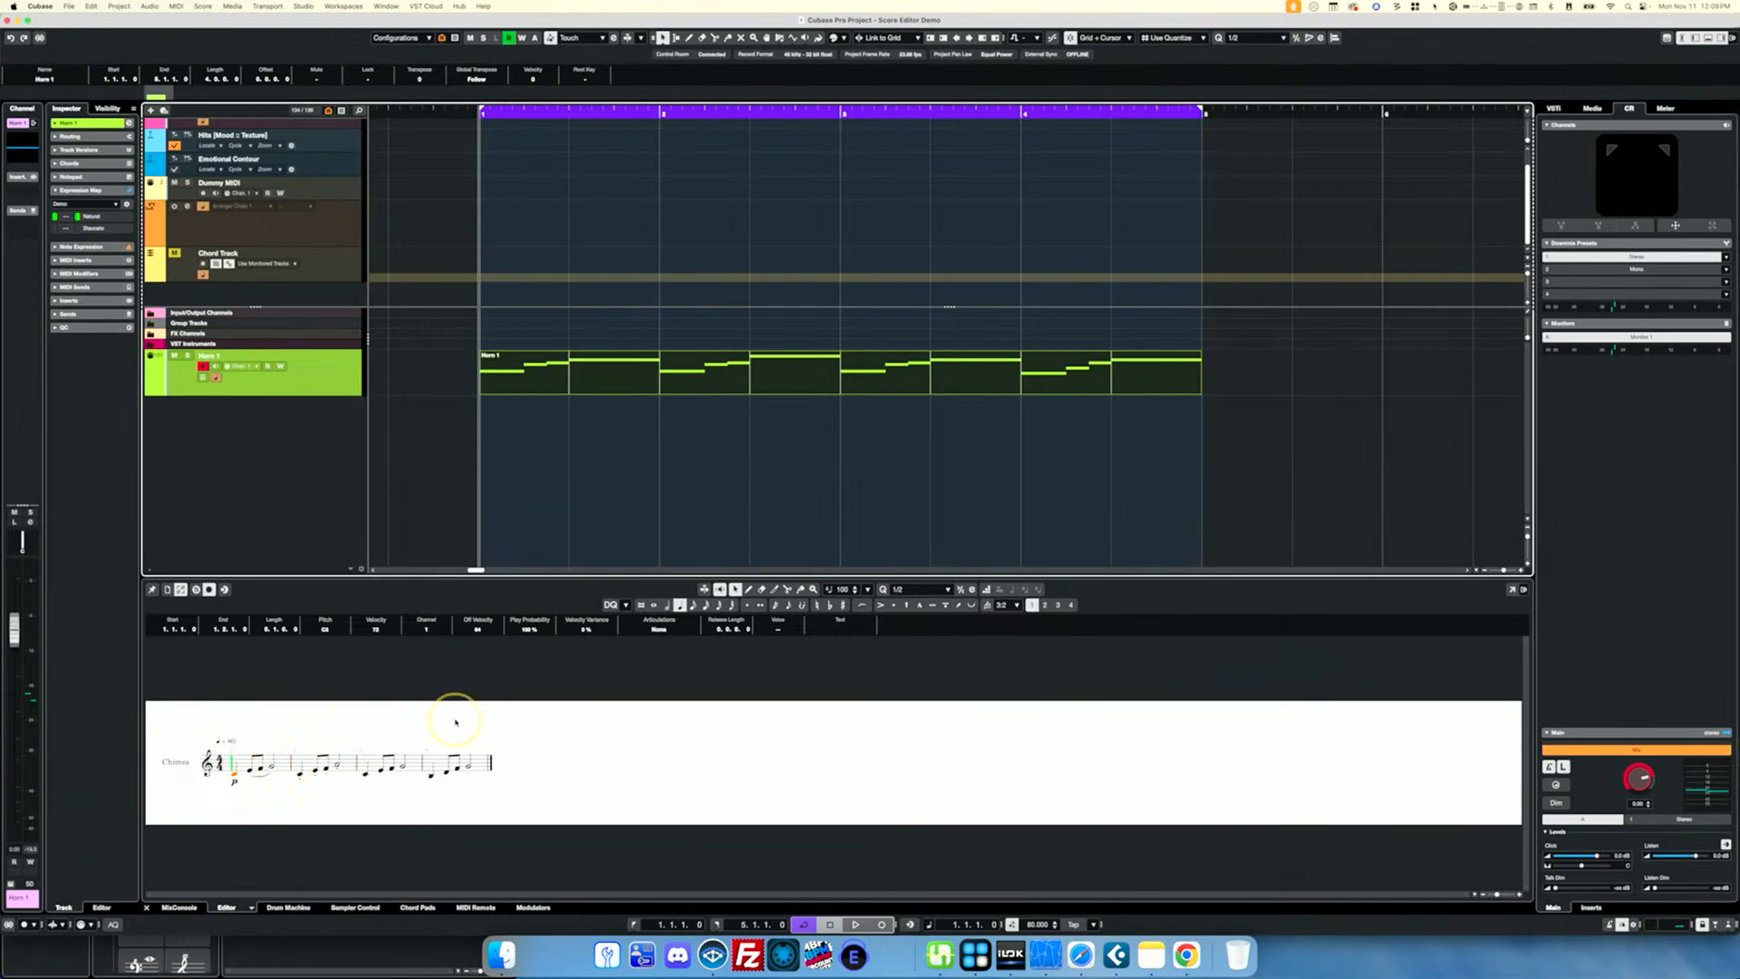
Open the Horn 1 part in a separate Score Editor window twice, view it at full size, and close it.
double_click(677, 372)
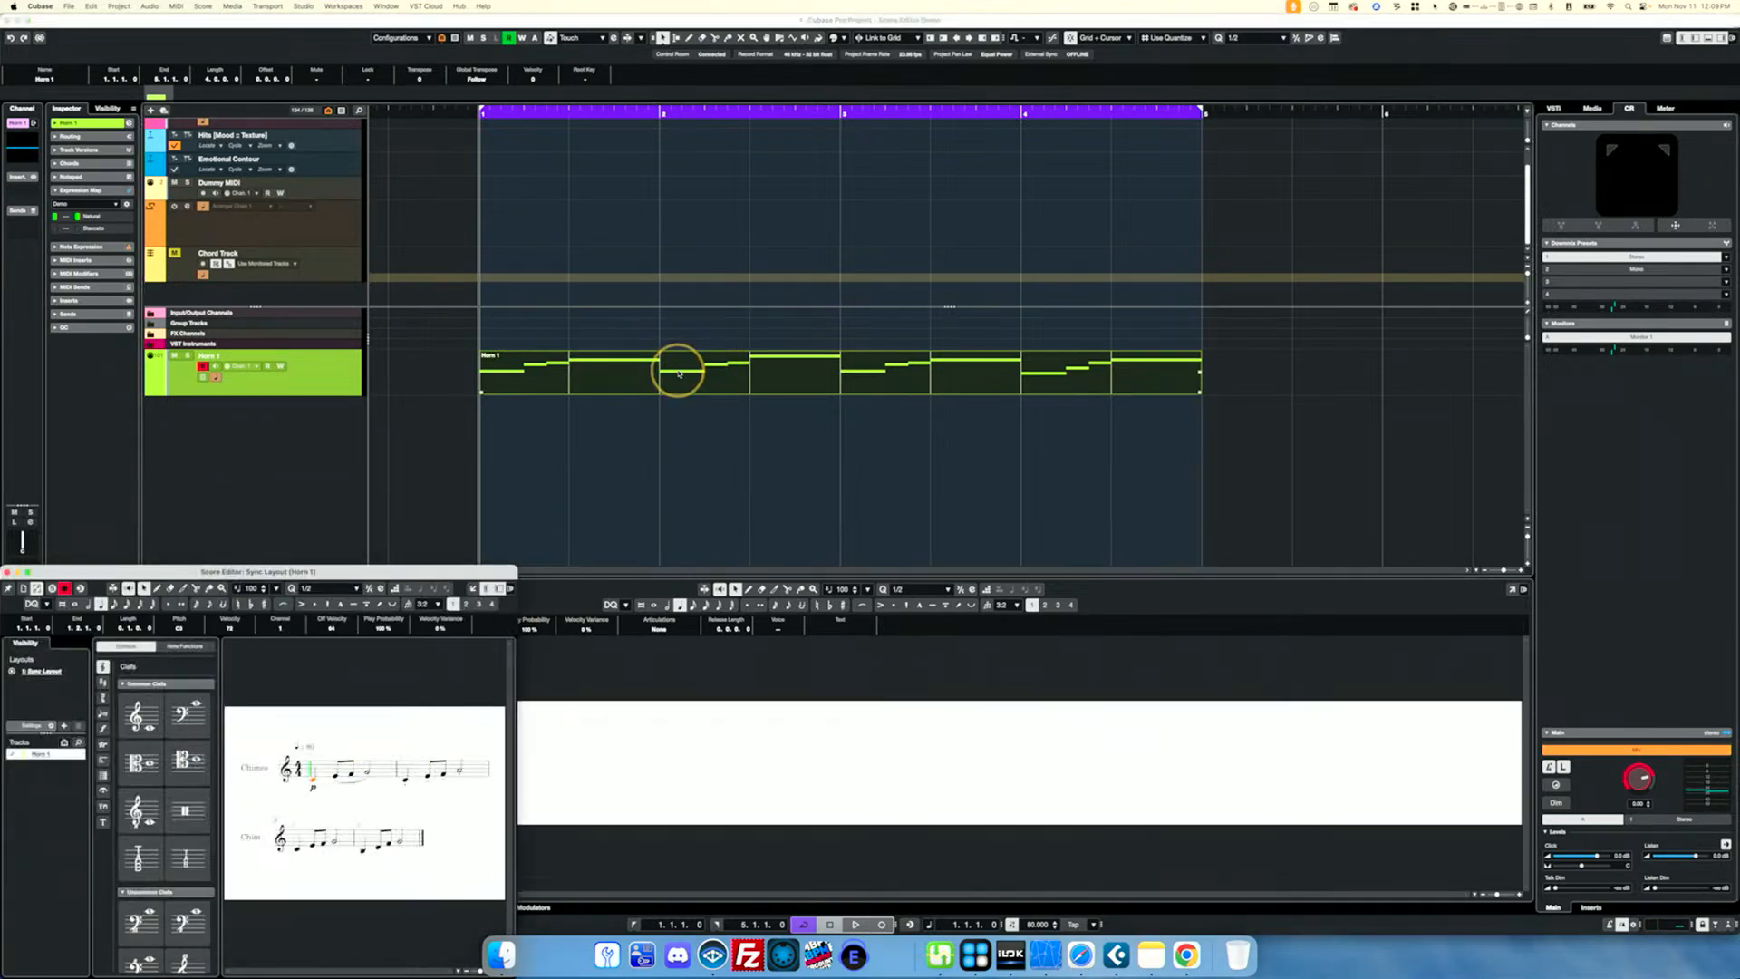
double_click(342, 572)
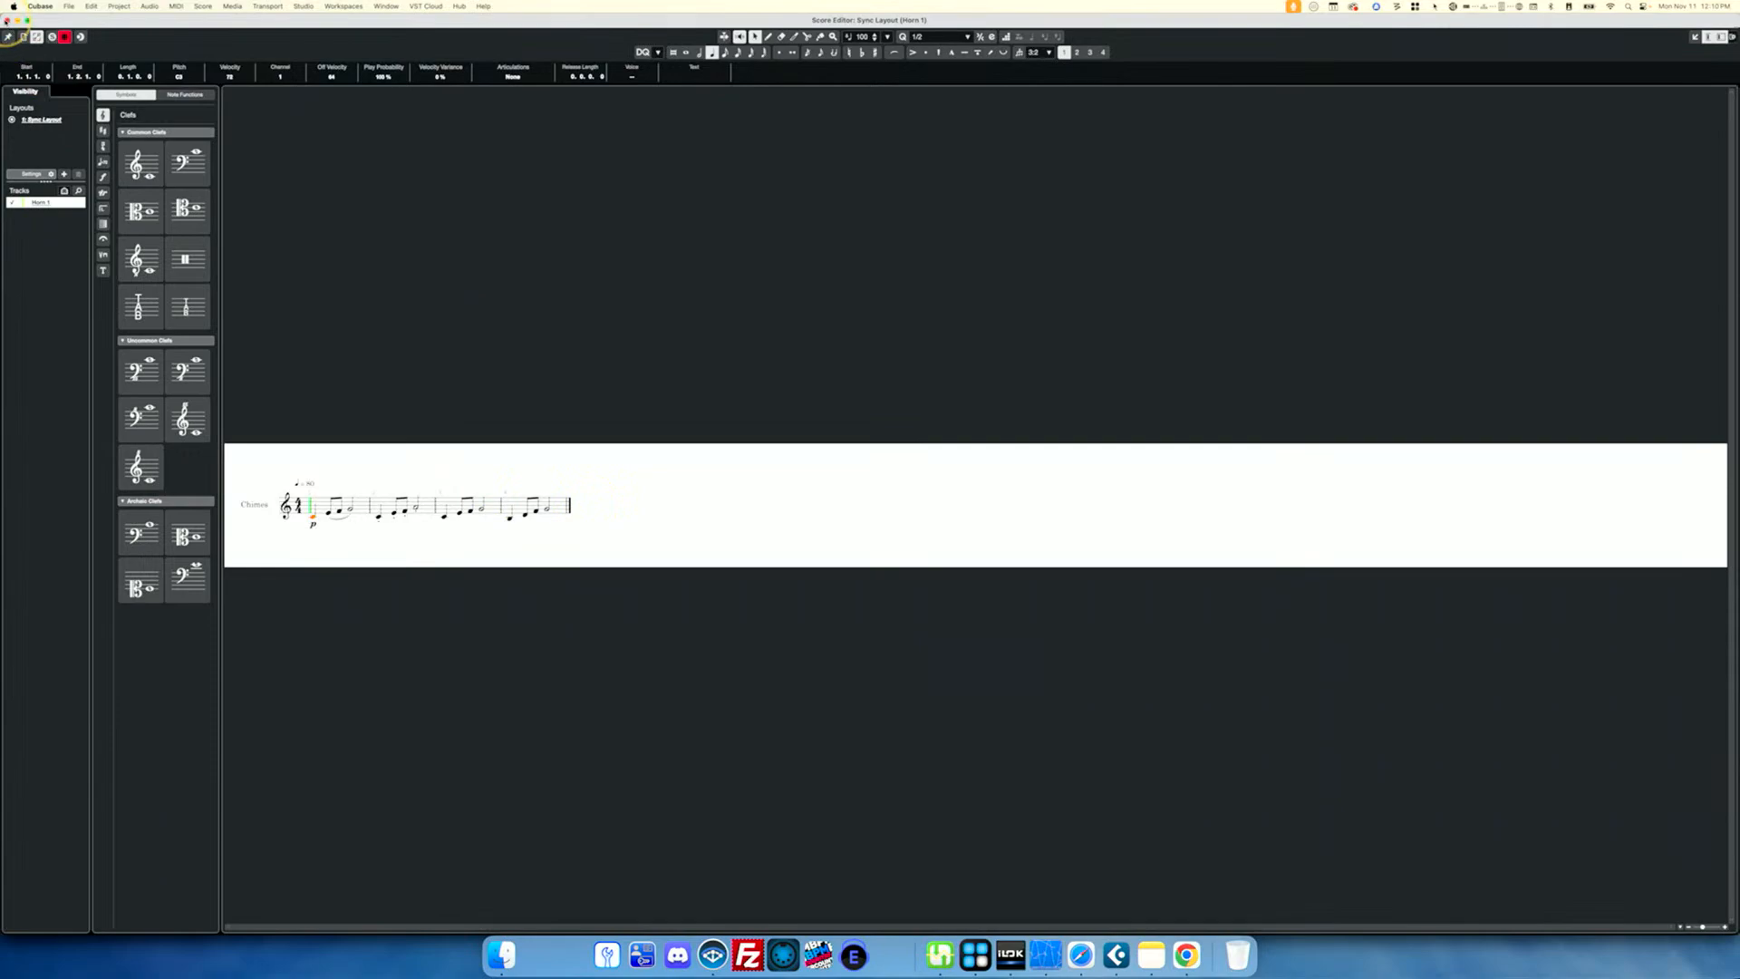
left_click(7, 19)
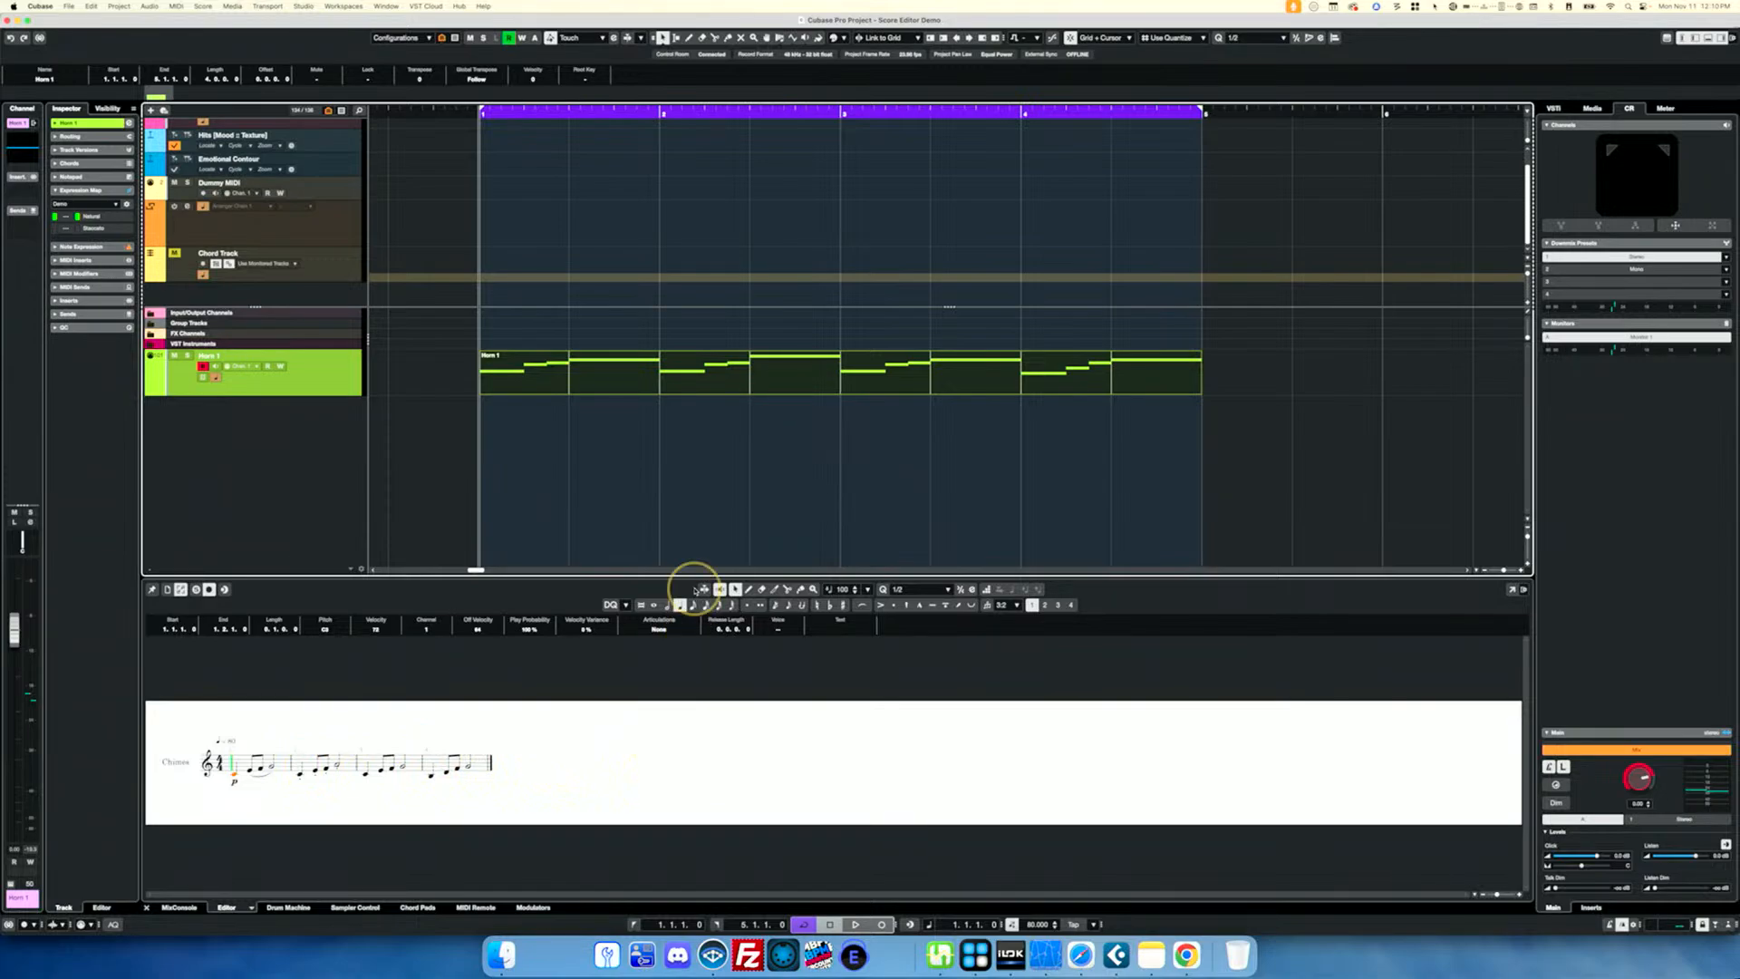
left_click(632, 383)
double_click(633, 383)
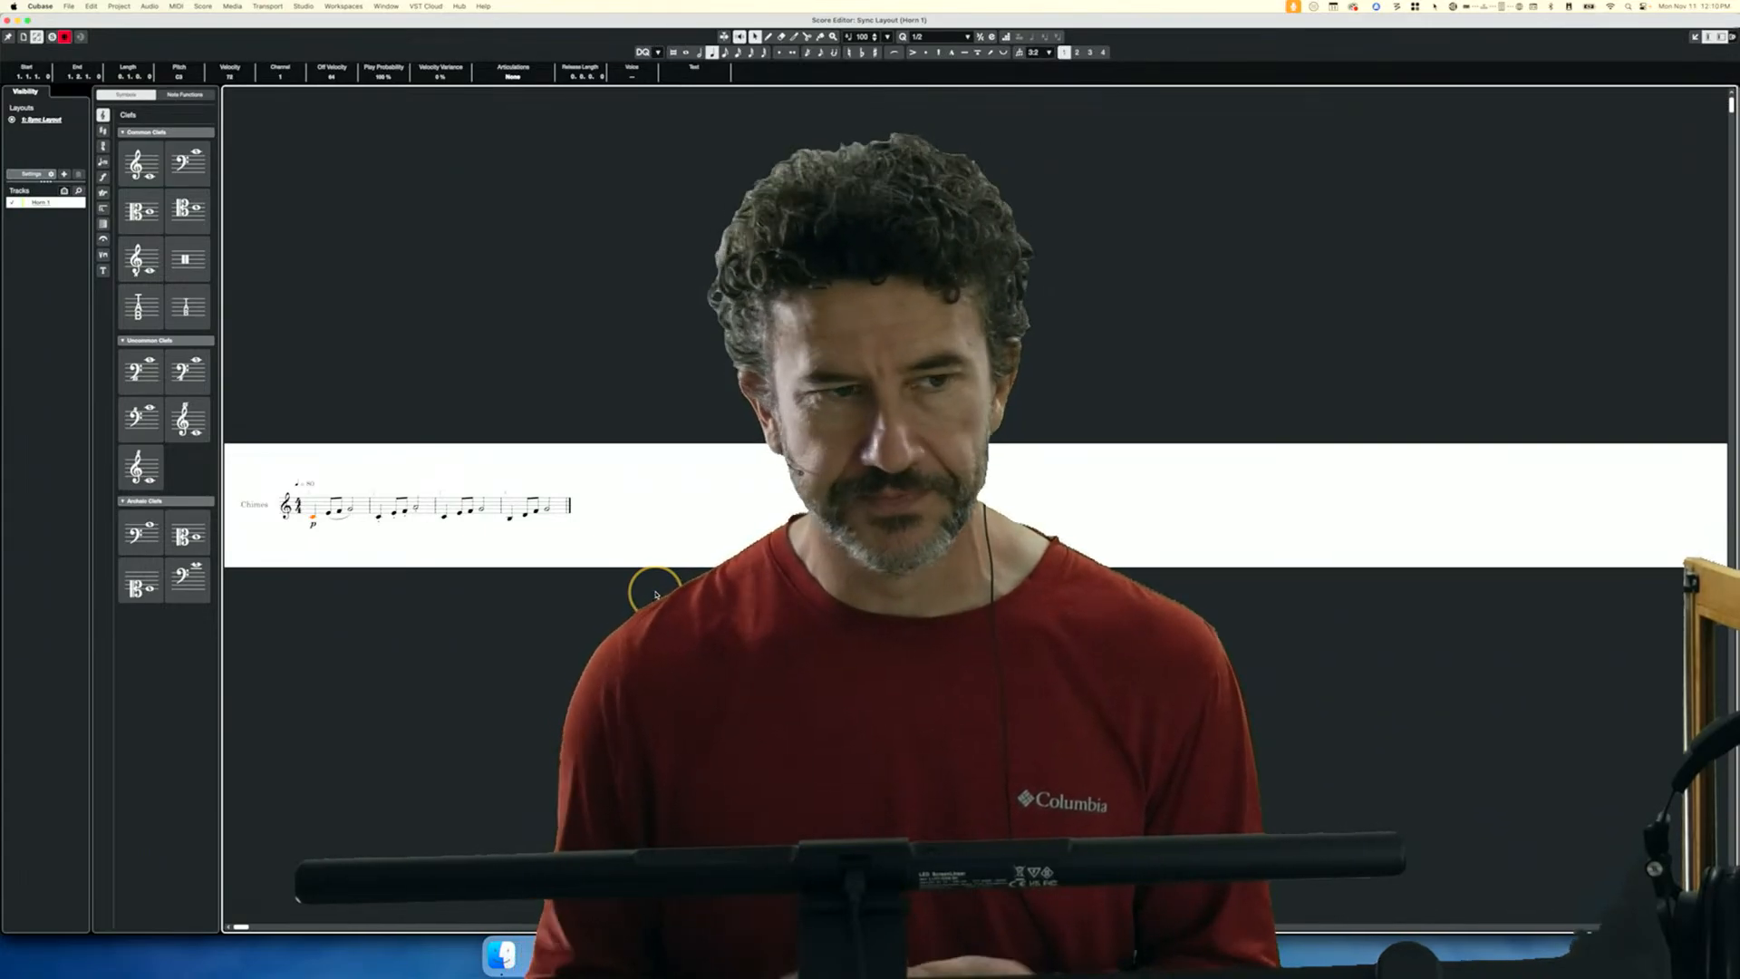
left_click(7, 20)
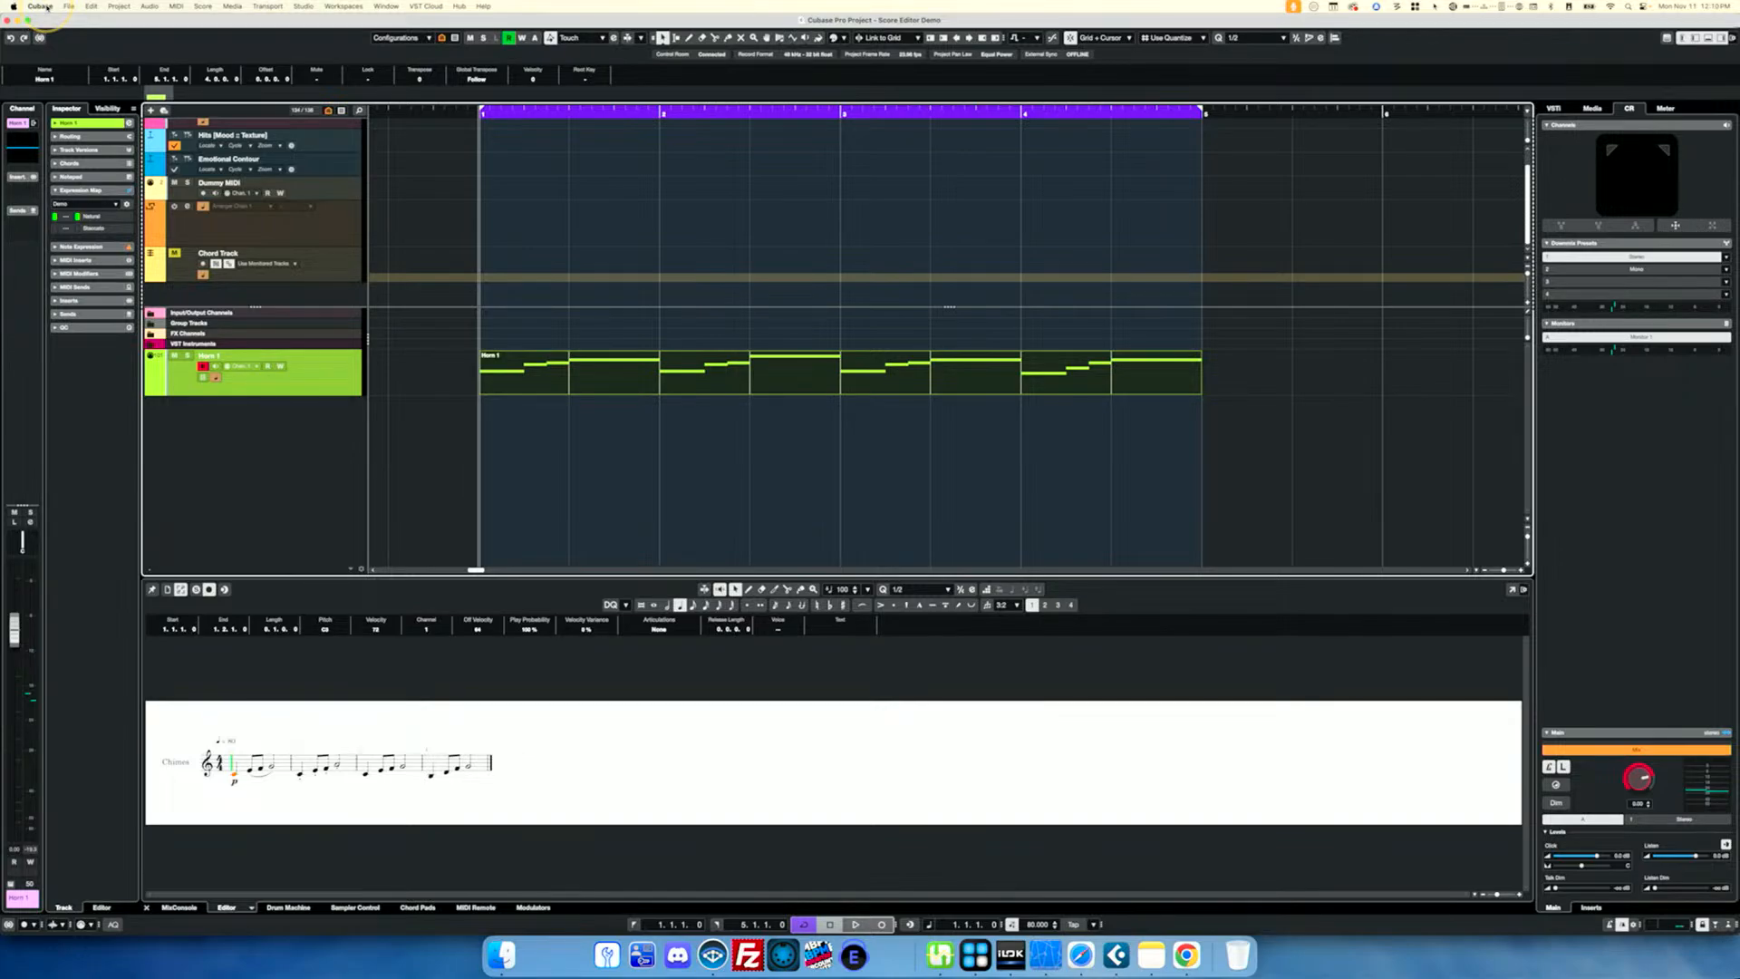
In the Editors preferences, keep Open Score Editor as the default MIDI editor and apply the settings.
left_click(41, 6)
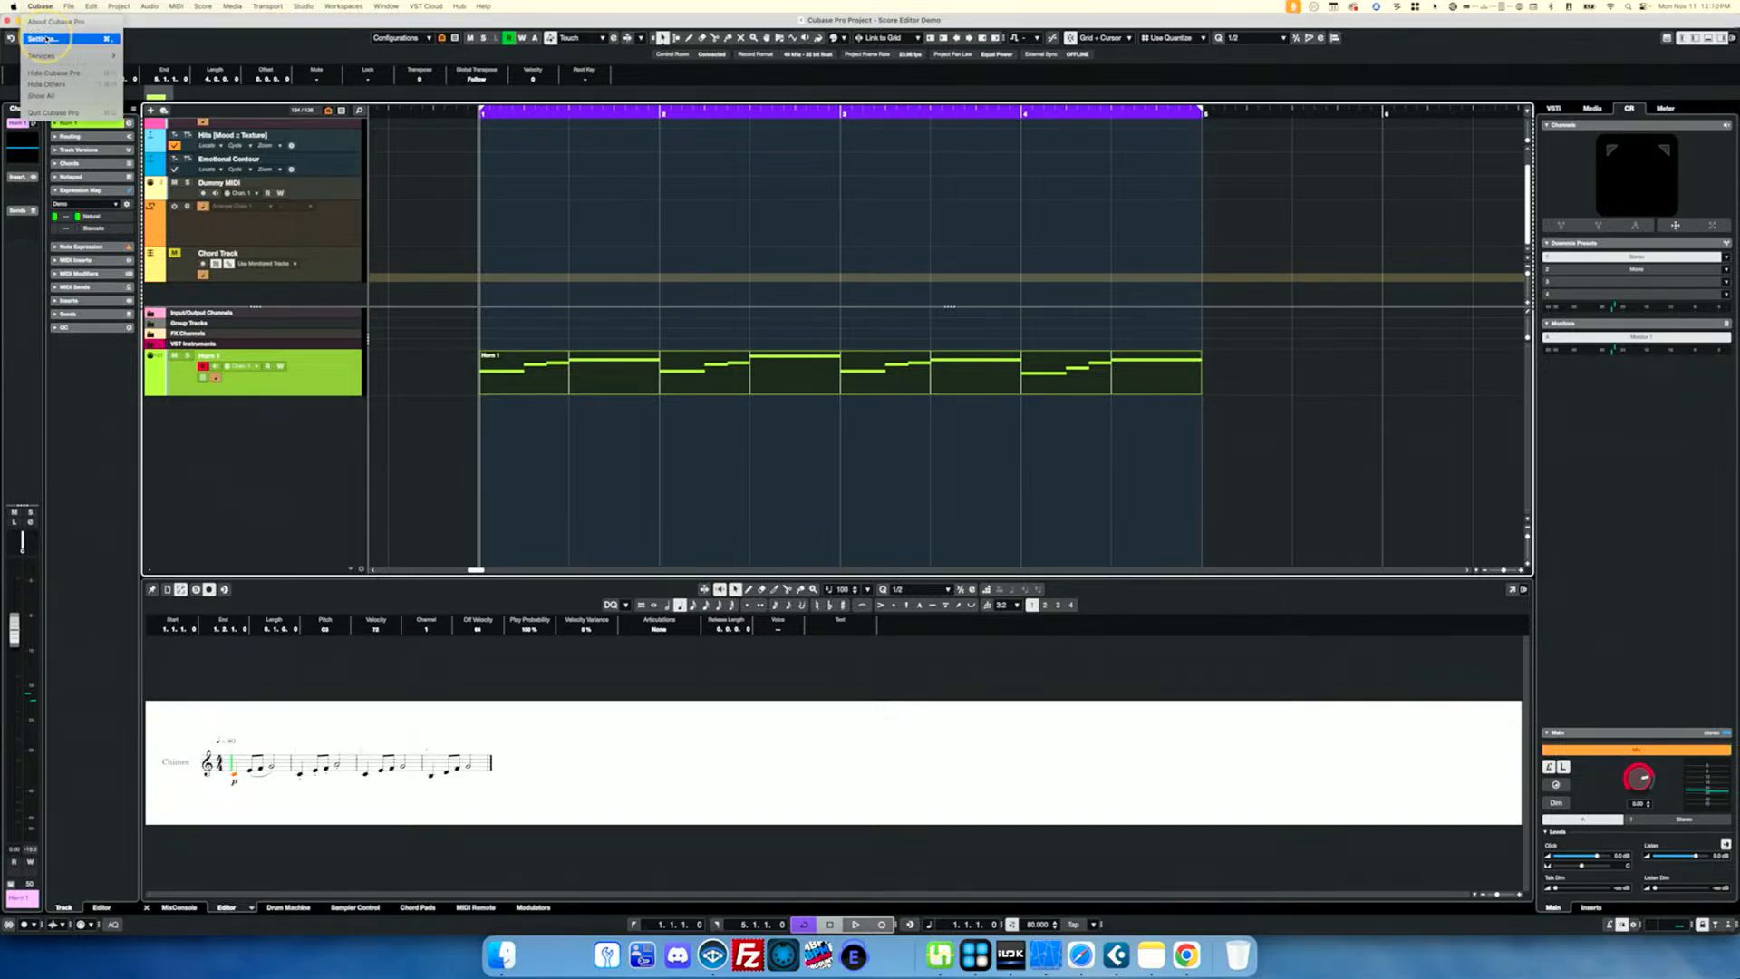
left_click(41, 38)
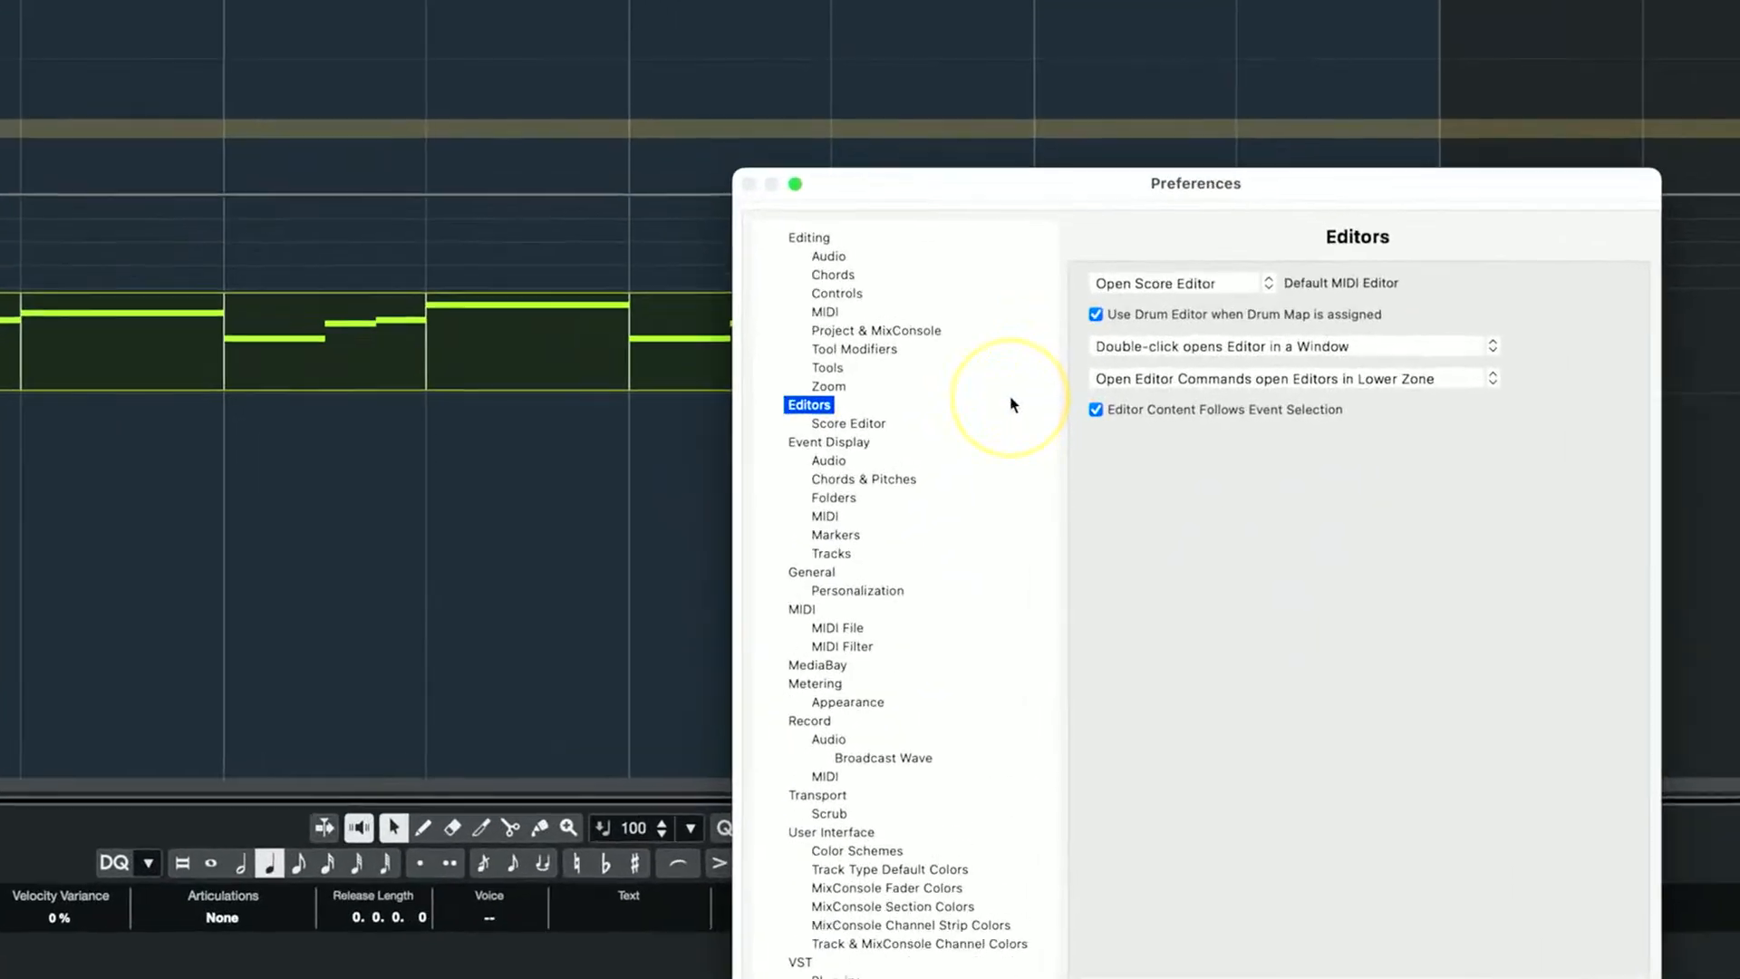
left_click(1268, 284)
left_click(1455, 286)
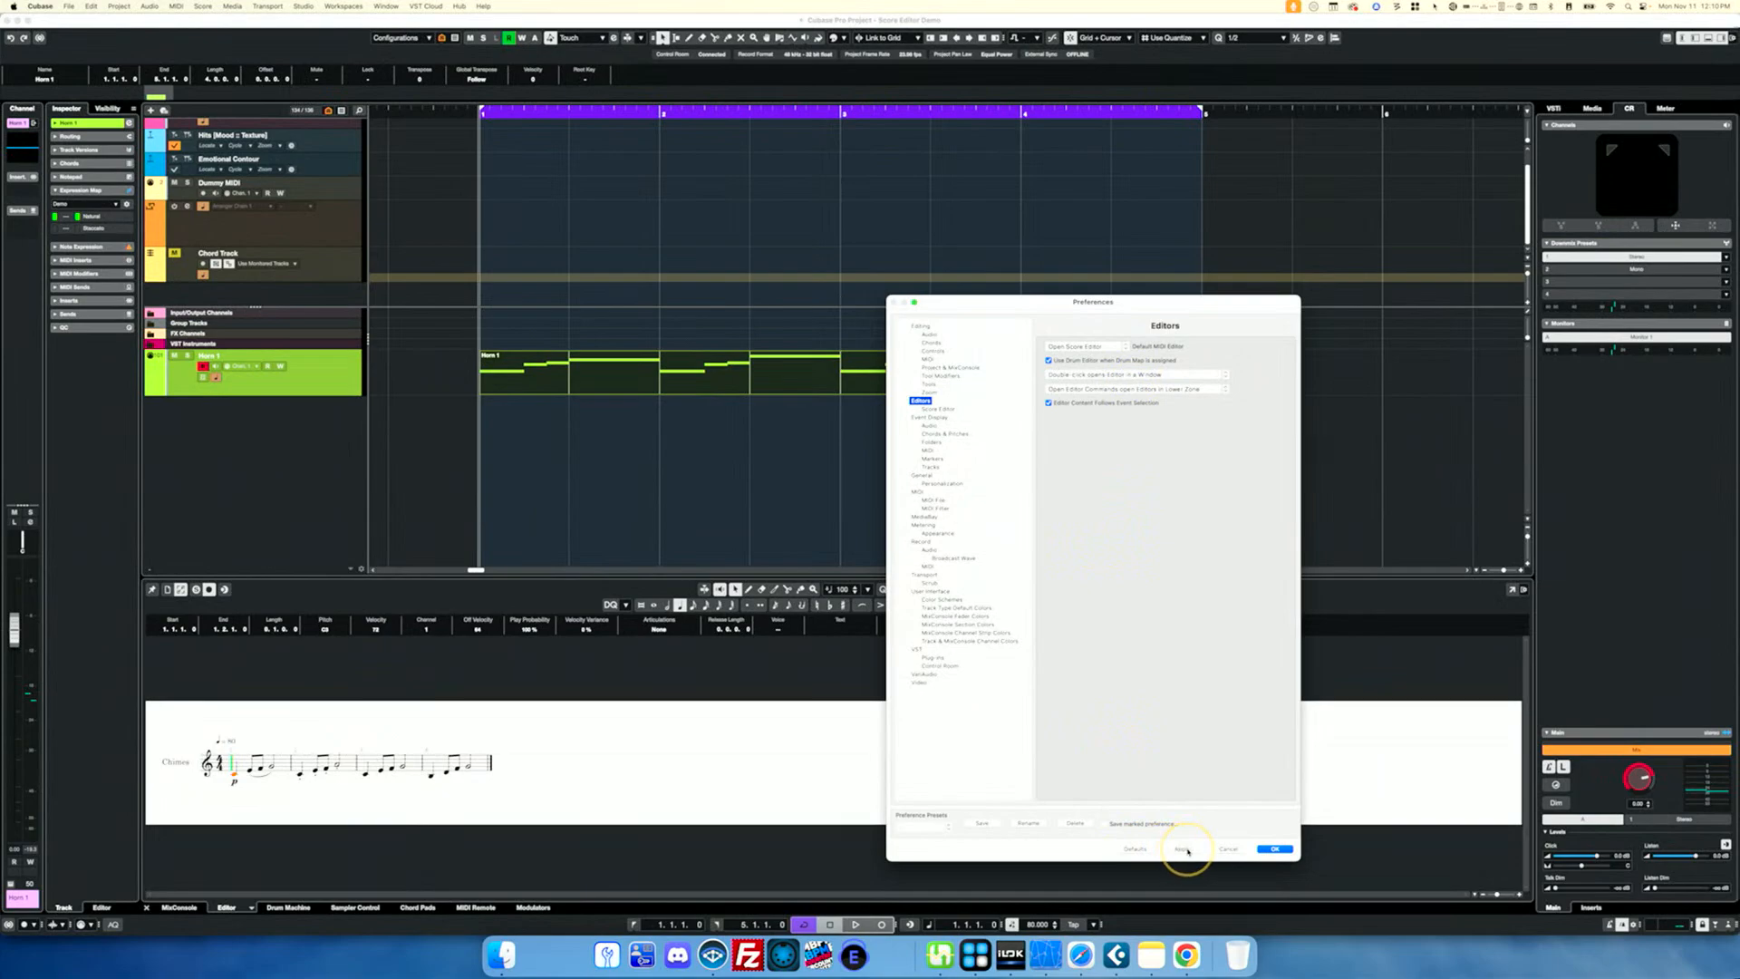
left_click(1180, 849)
left_click(1275, 849)
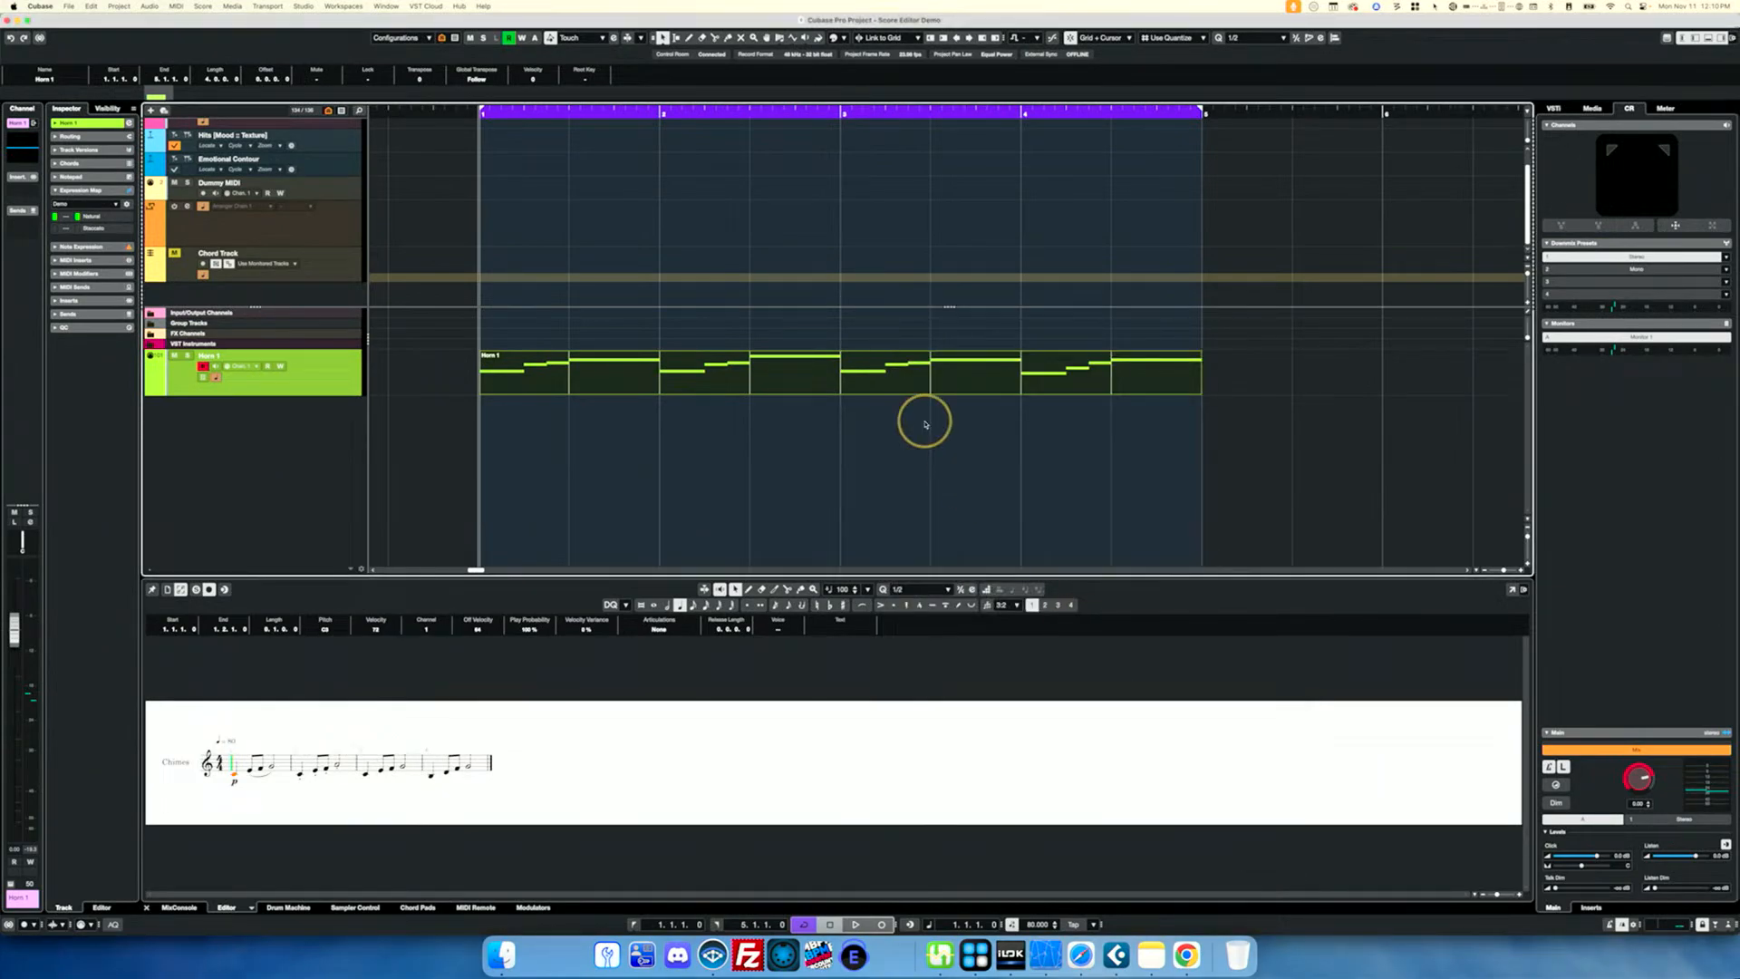
Check that the Horn 1 part opens in a Score Editor window, and close that window.
double_click(884, 382)
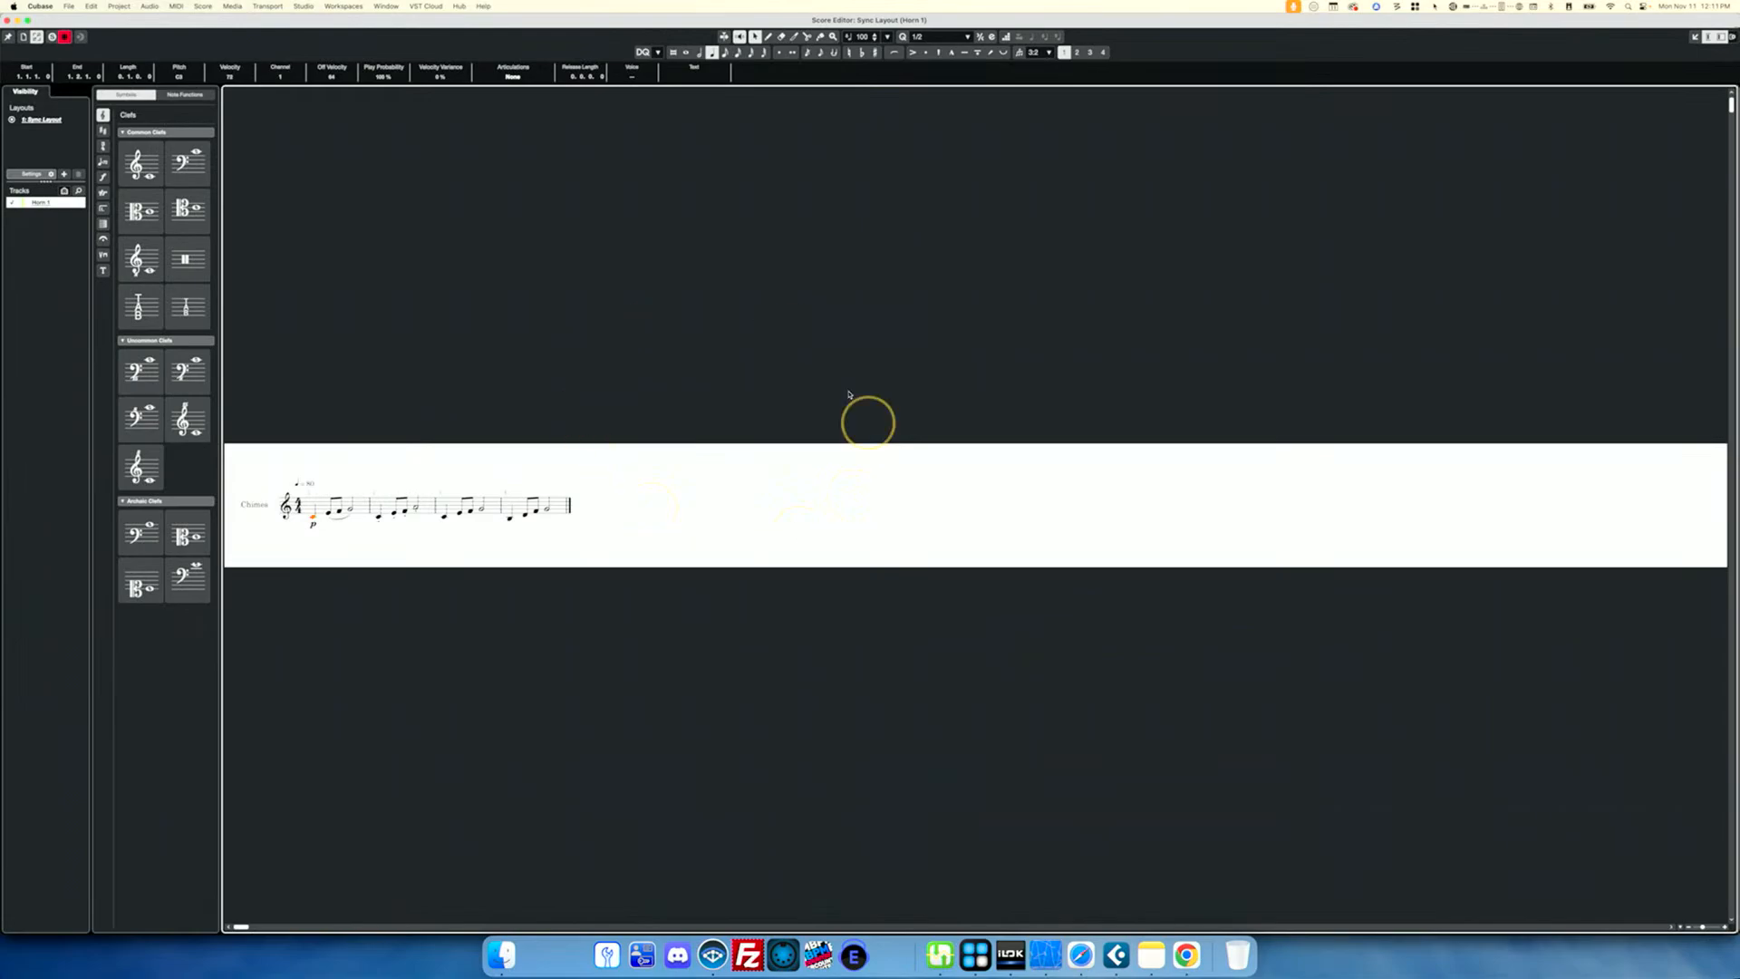
left_click(7, 20)
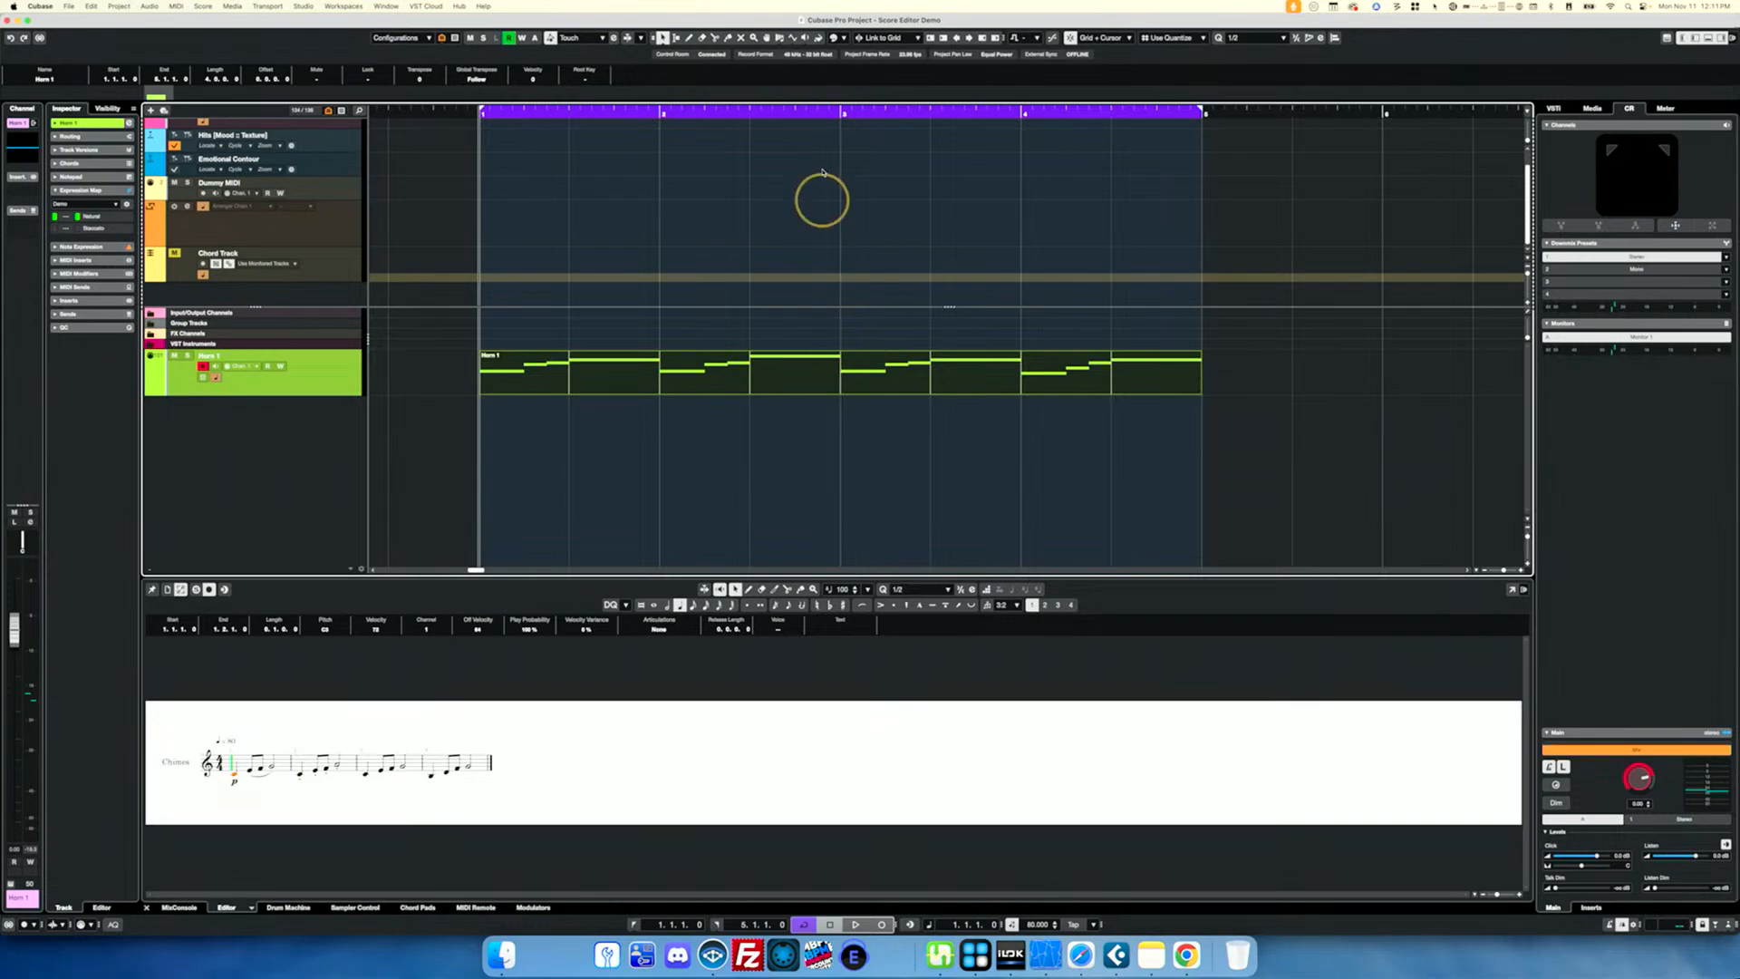
Split the Horn 1 part at bar 2.
left_click(794, 127)
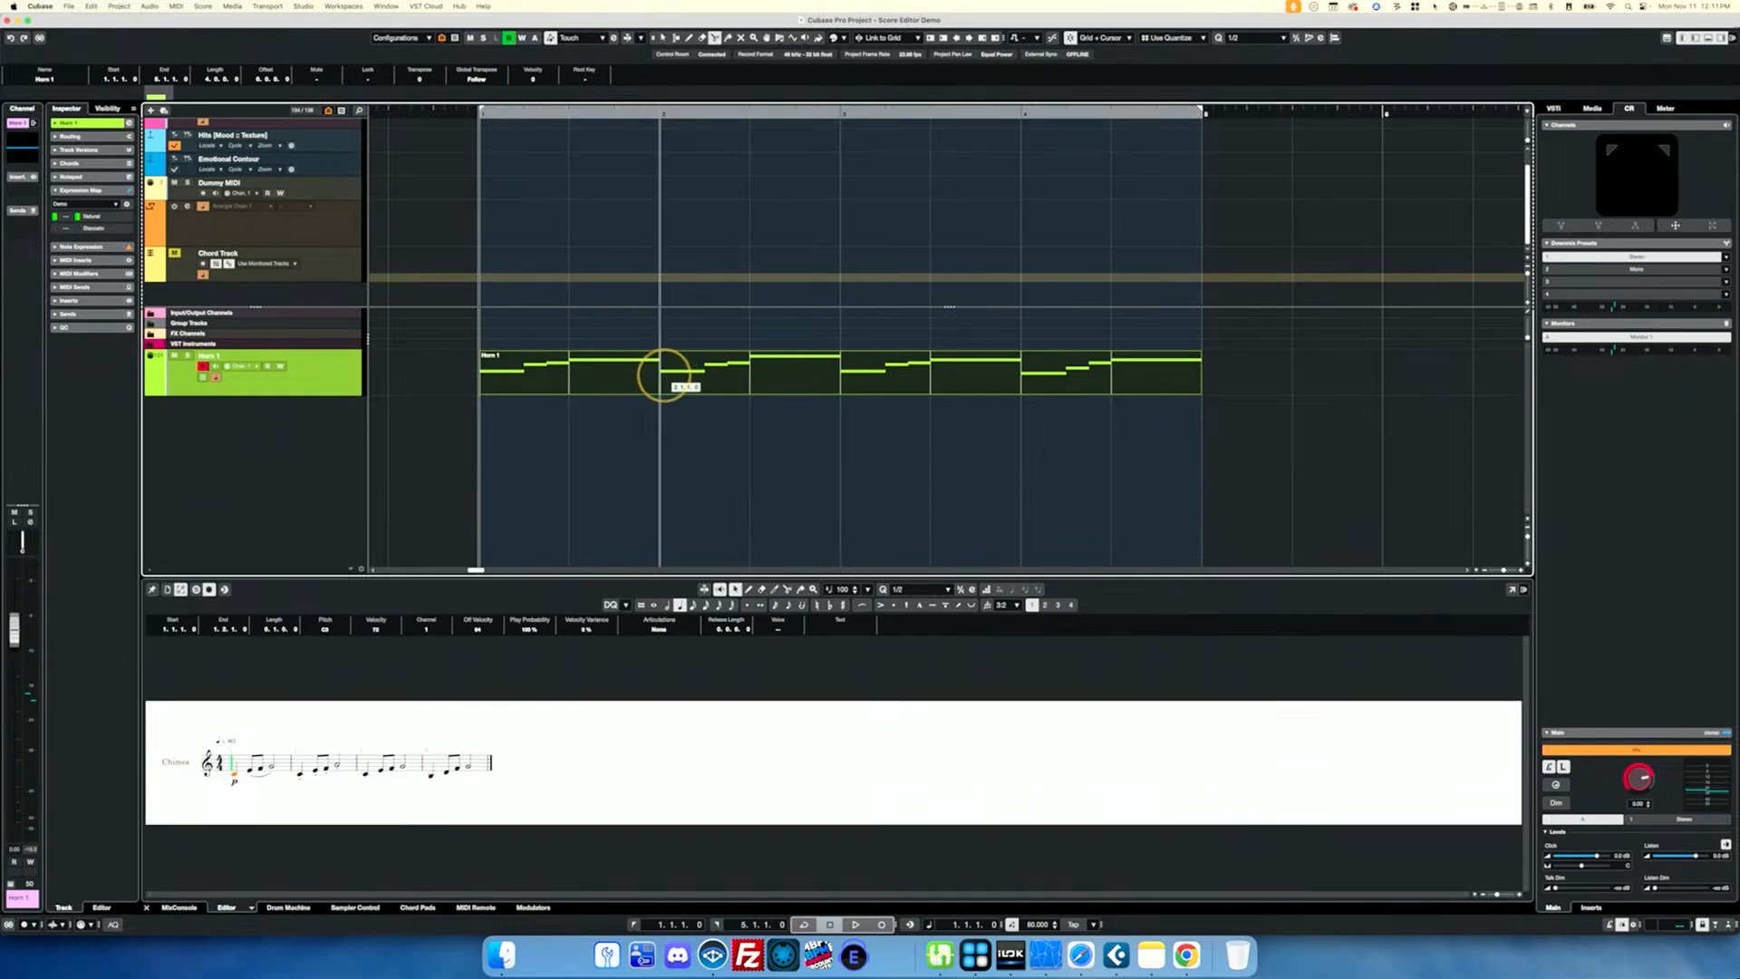
left_click(662, 376, "alt")
Loop the one-bar Horn 1 part at bar 1 to hear it, and stop playback.
left_click(606, 373)
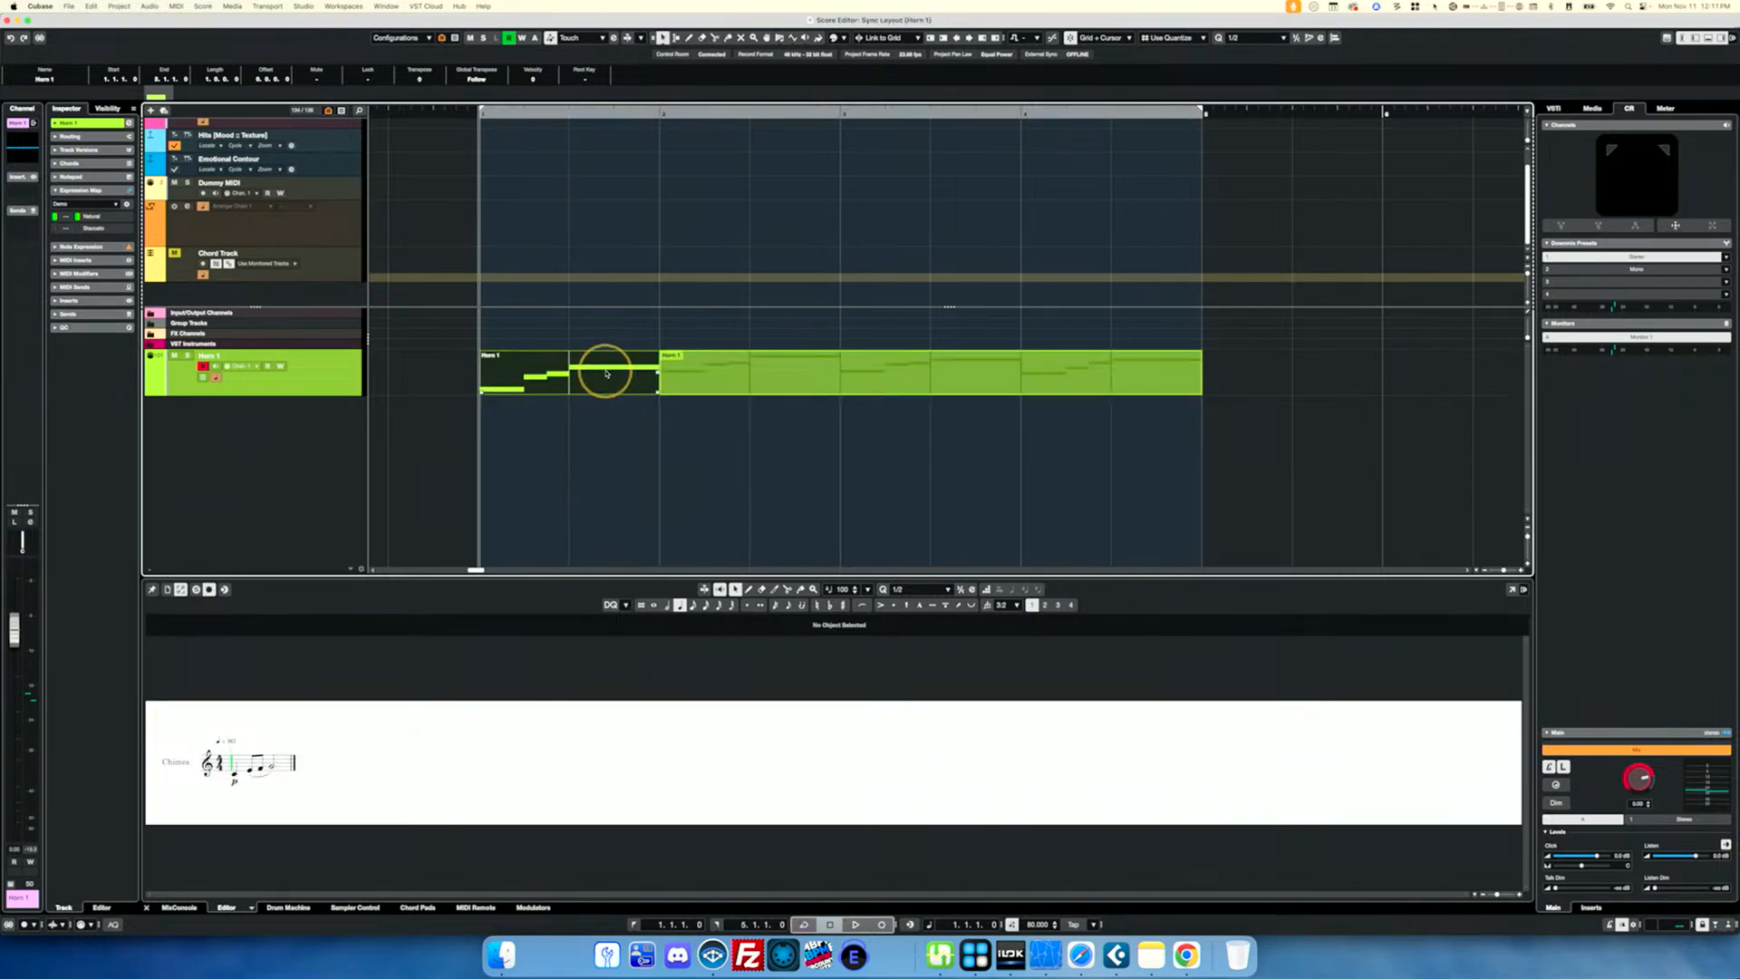
key("shift+g")
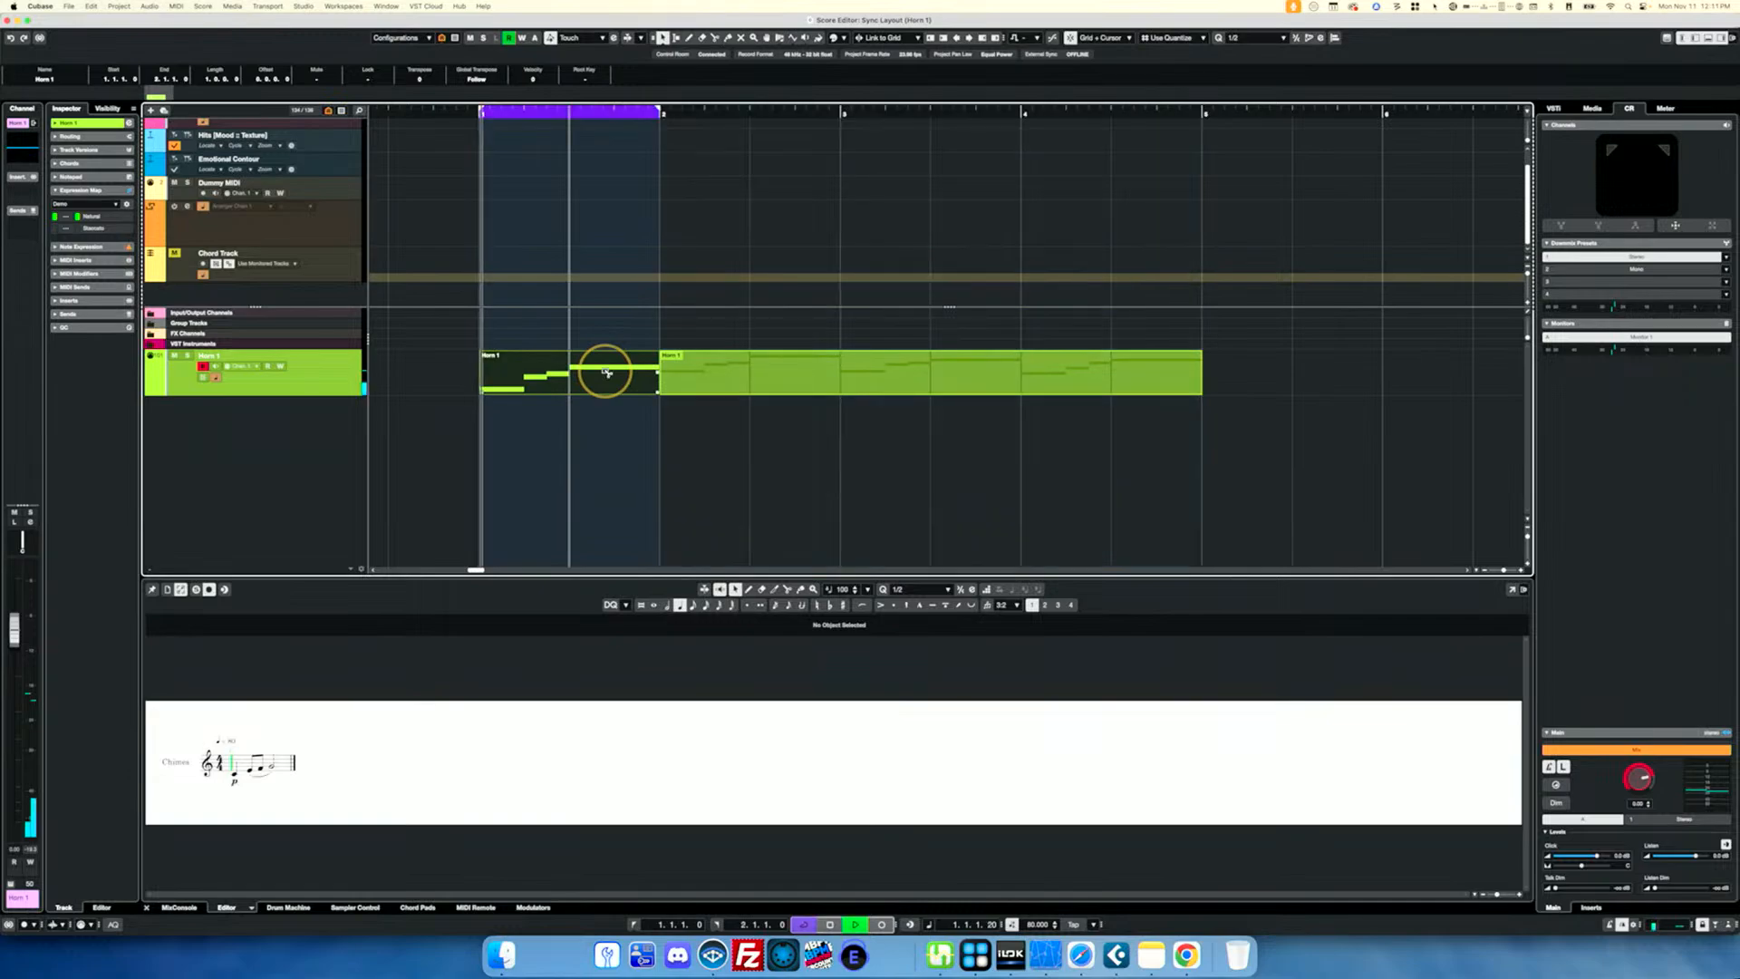
key("space")
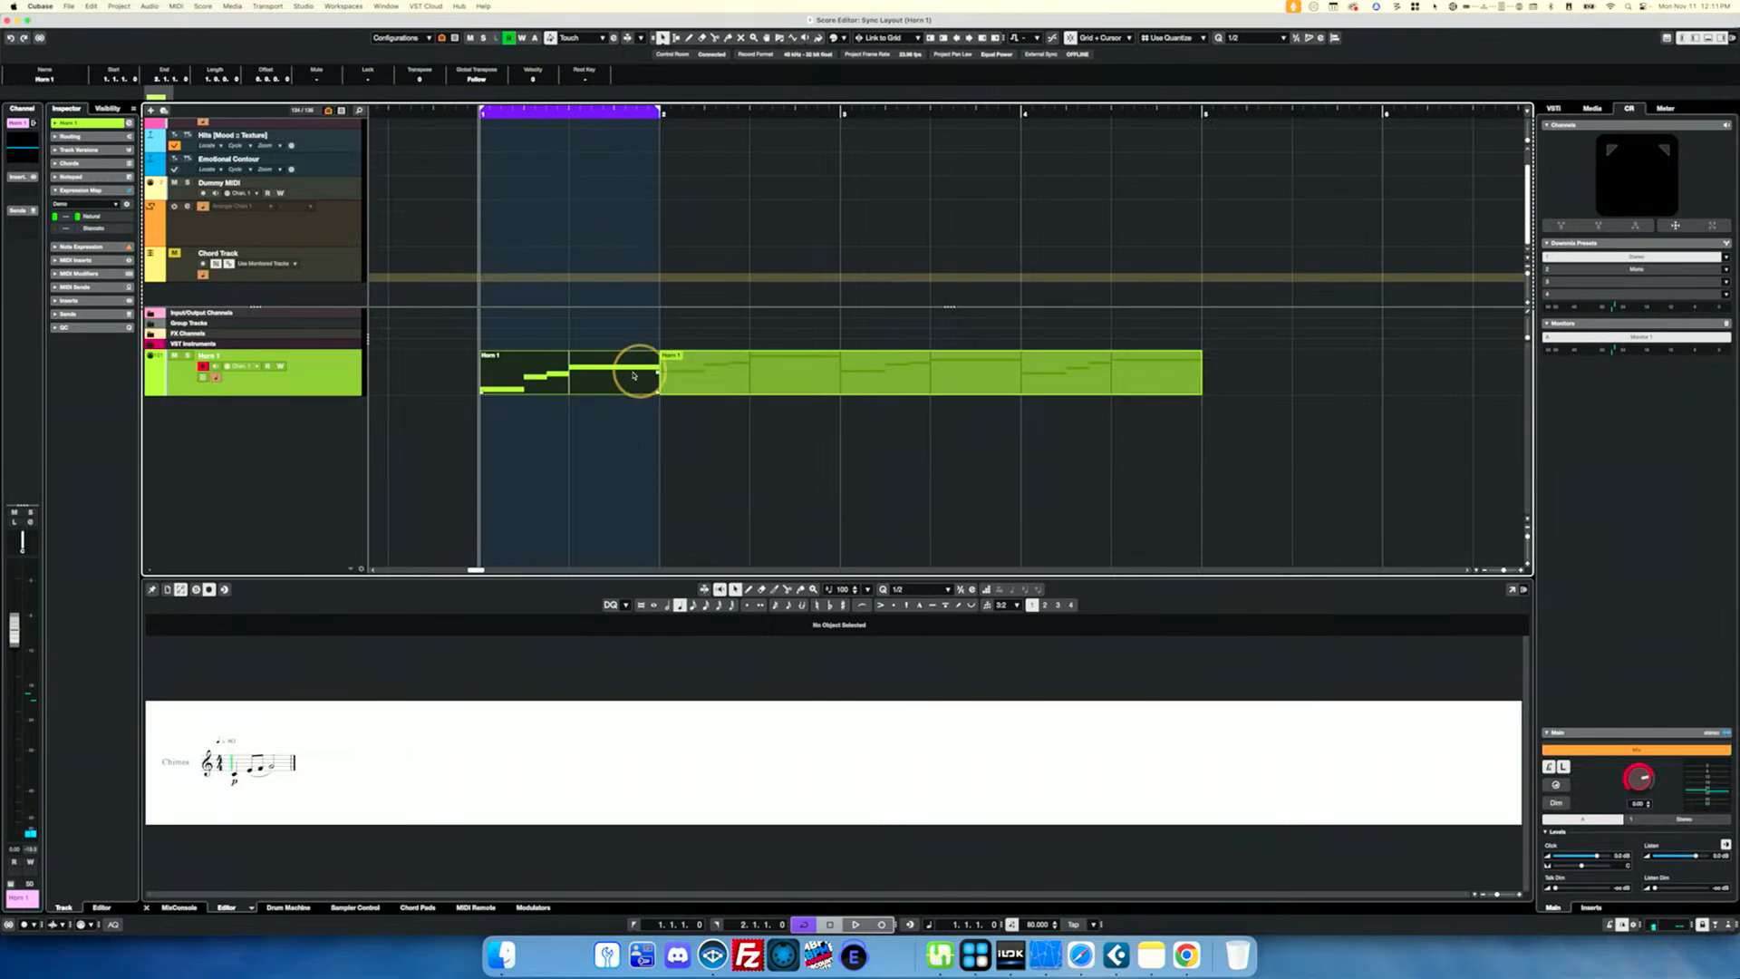
Open the three-bar Horn 1 part starting at bar 2 in the Score Editor and select its opening notes.
left_click(797, 367, "shift")
double_click(799, 372)
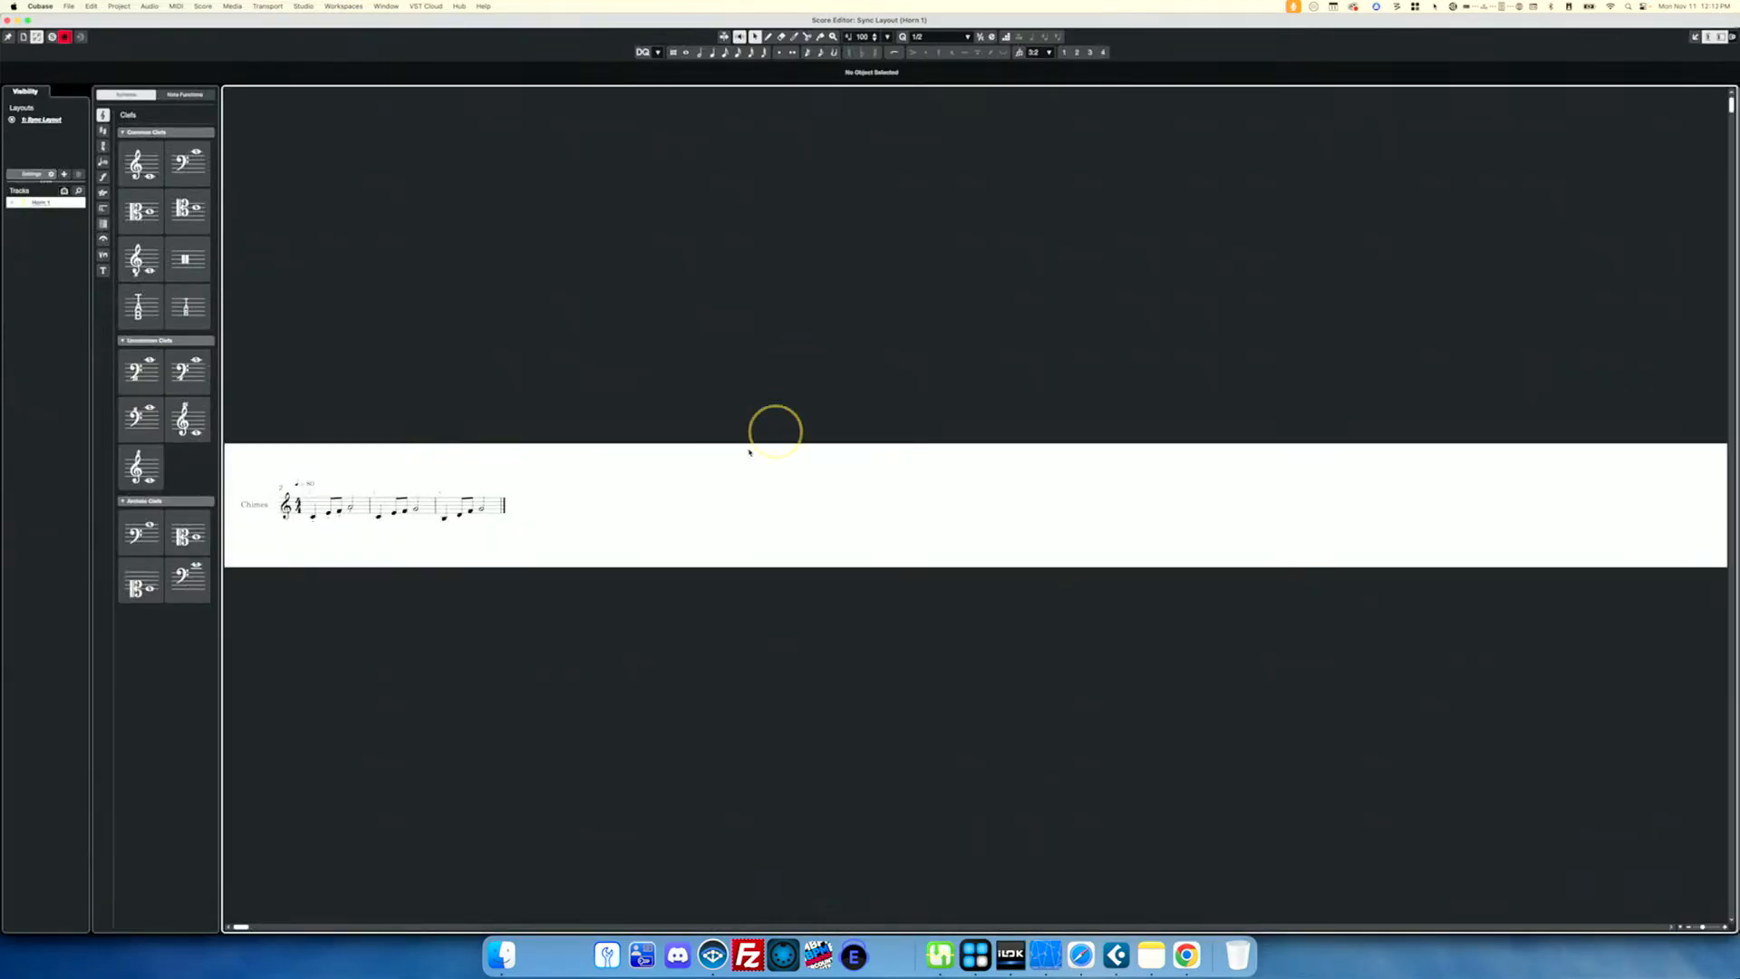
left_click_drag(313, 517, 367, 515)
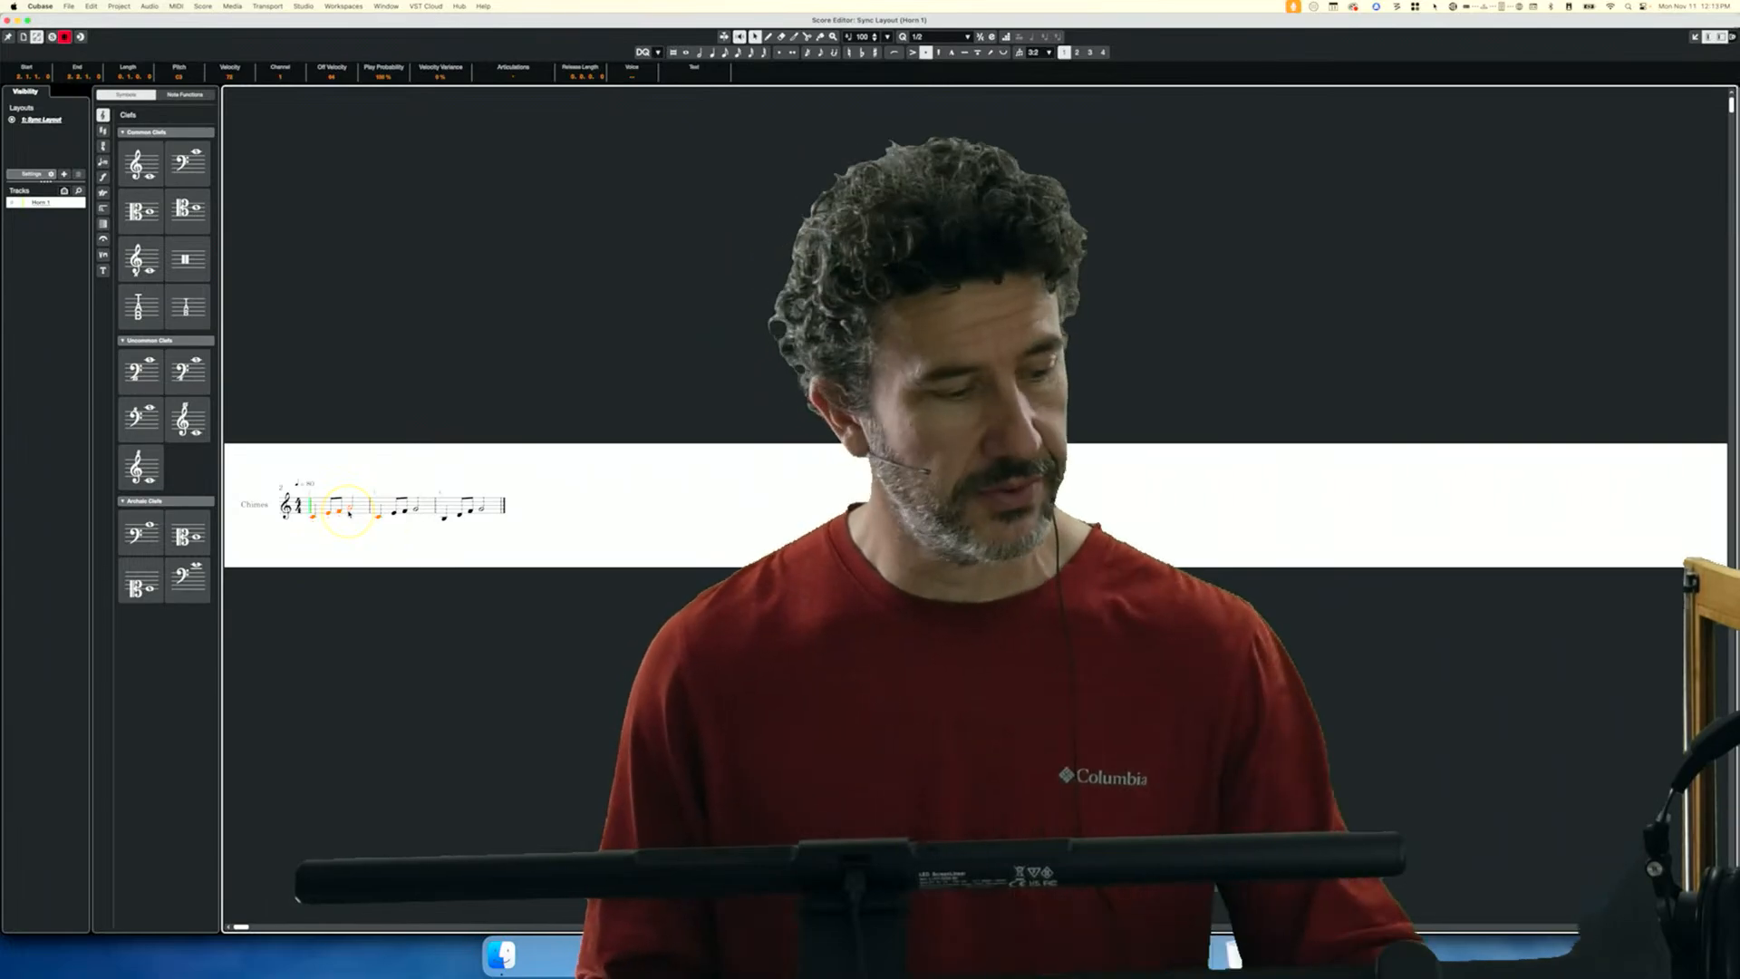
Try stepping the pitch of bar 2's first note up and back down.
left_click(312, 517)
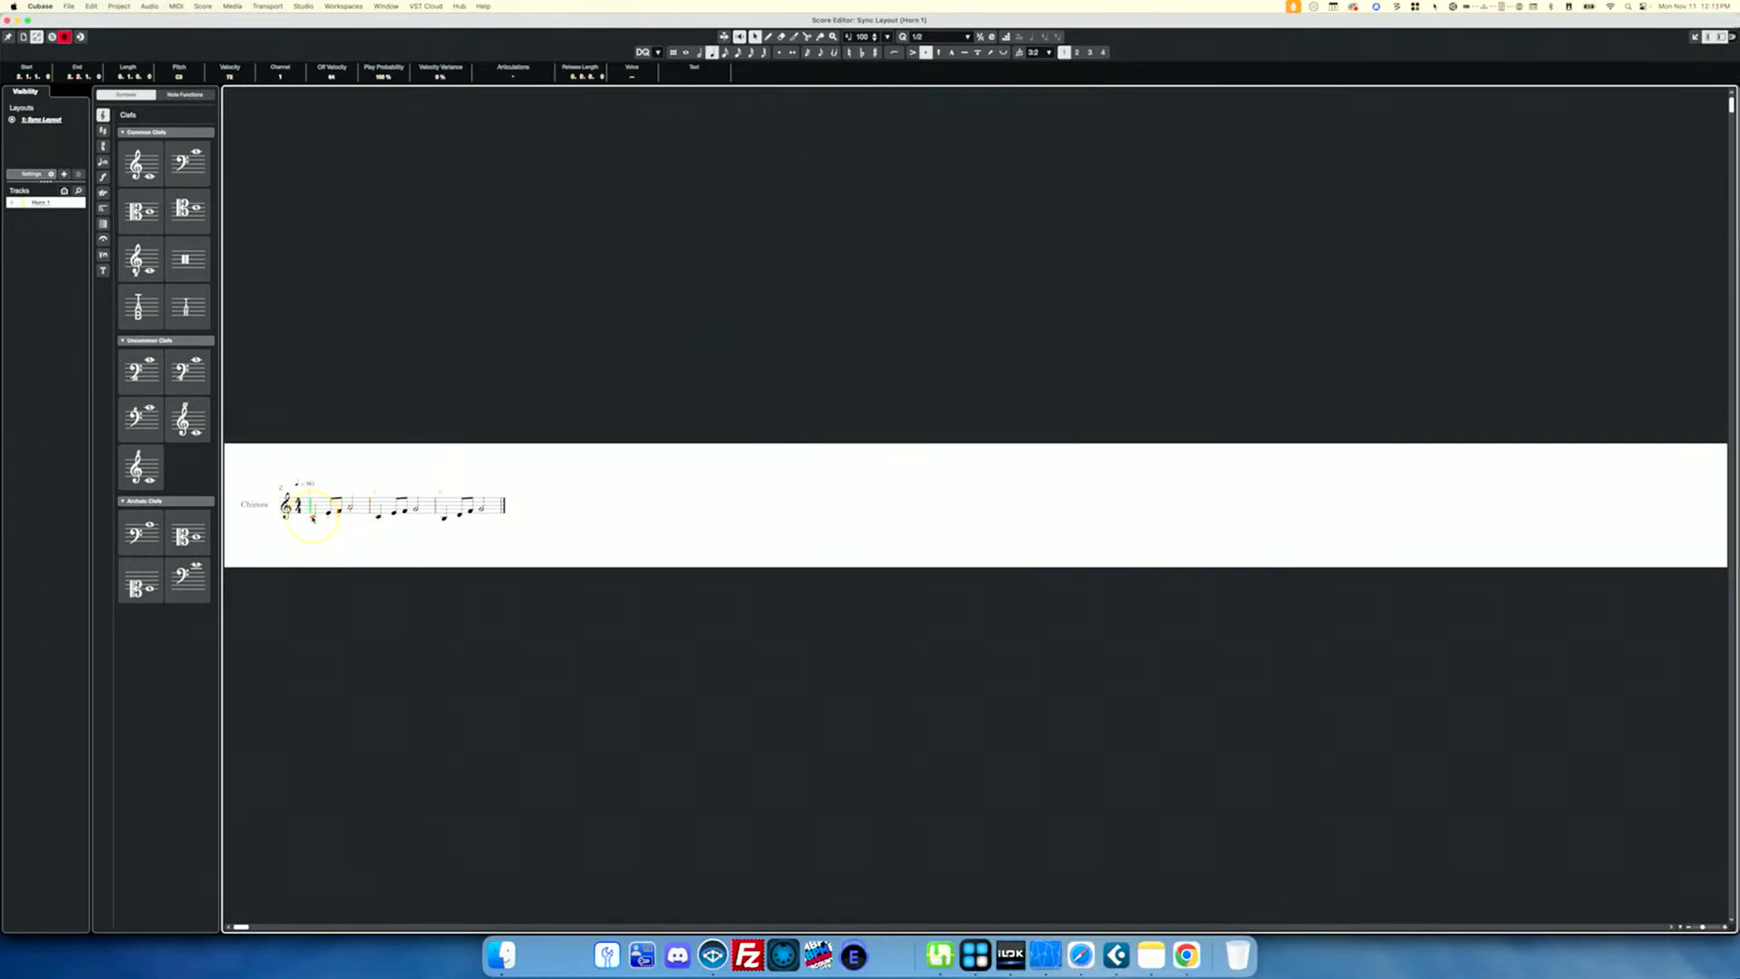
key("Up")
key("Up")
key("Up")
key("Up")
key("Up")
key("Up")
key("Up")
key("Up")
key("Up")
key("Down")
key("Down")
key("Down")
key("Down")
key("Down")
key("Down")
Try lengthening and moving bar 2's first note, undo both edits, and view the available quantize presets.
key("alt+shift+Right")
key("alt+Right")
key("super+z")
key("super+z")
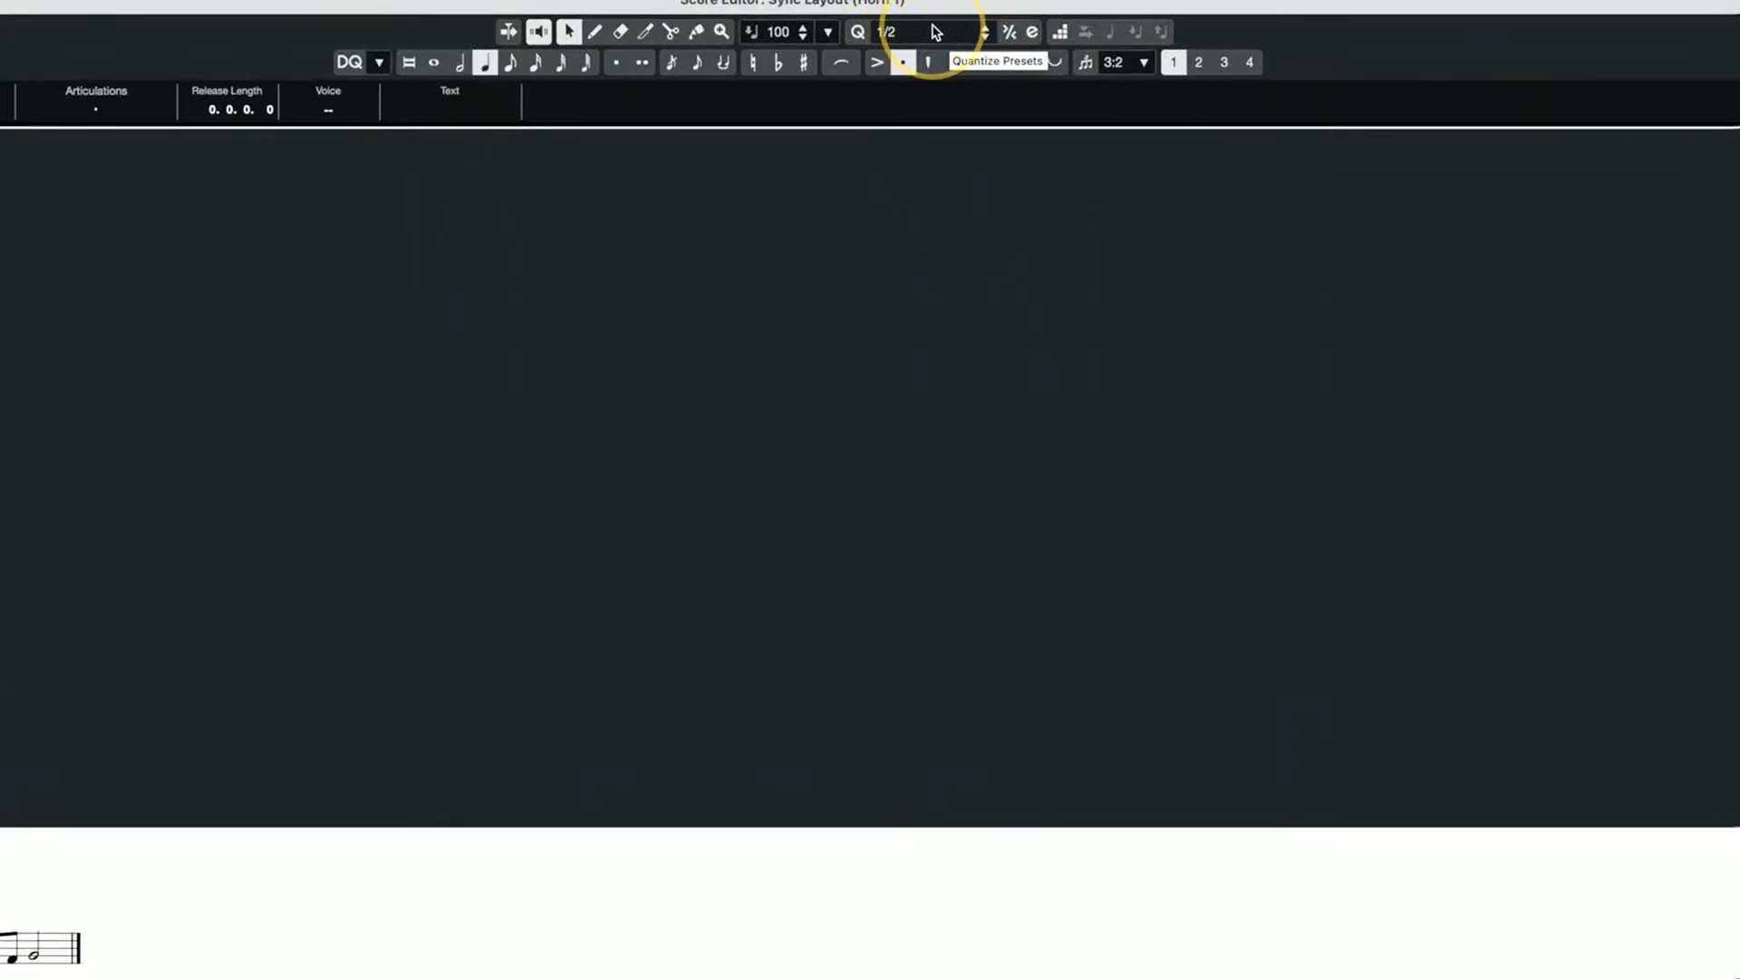
left_click(890, 37)
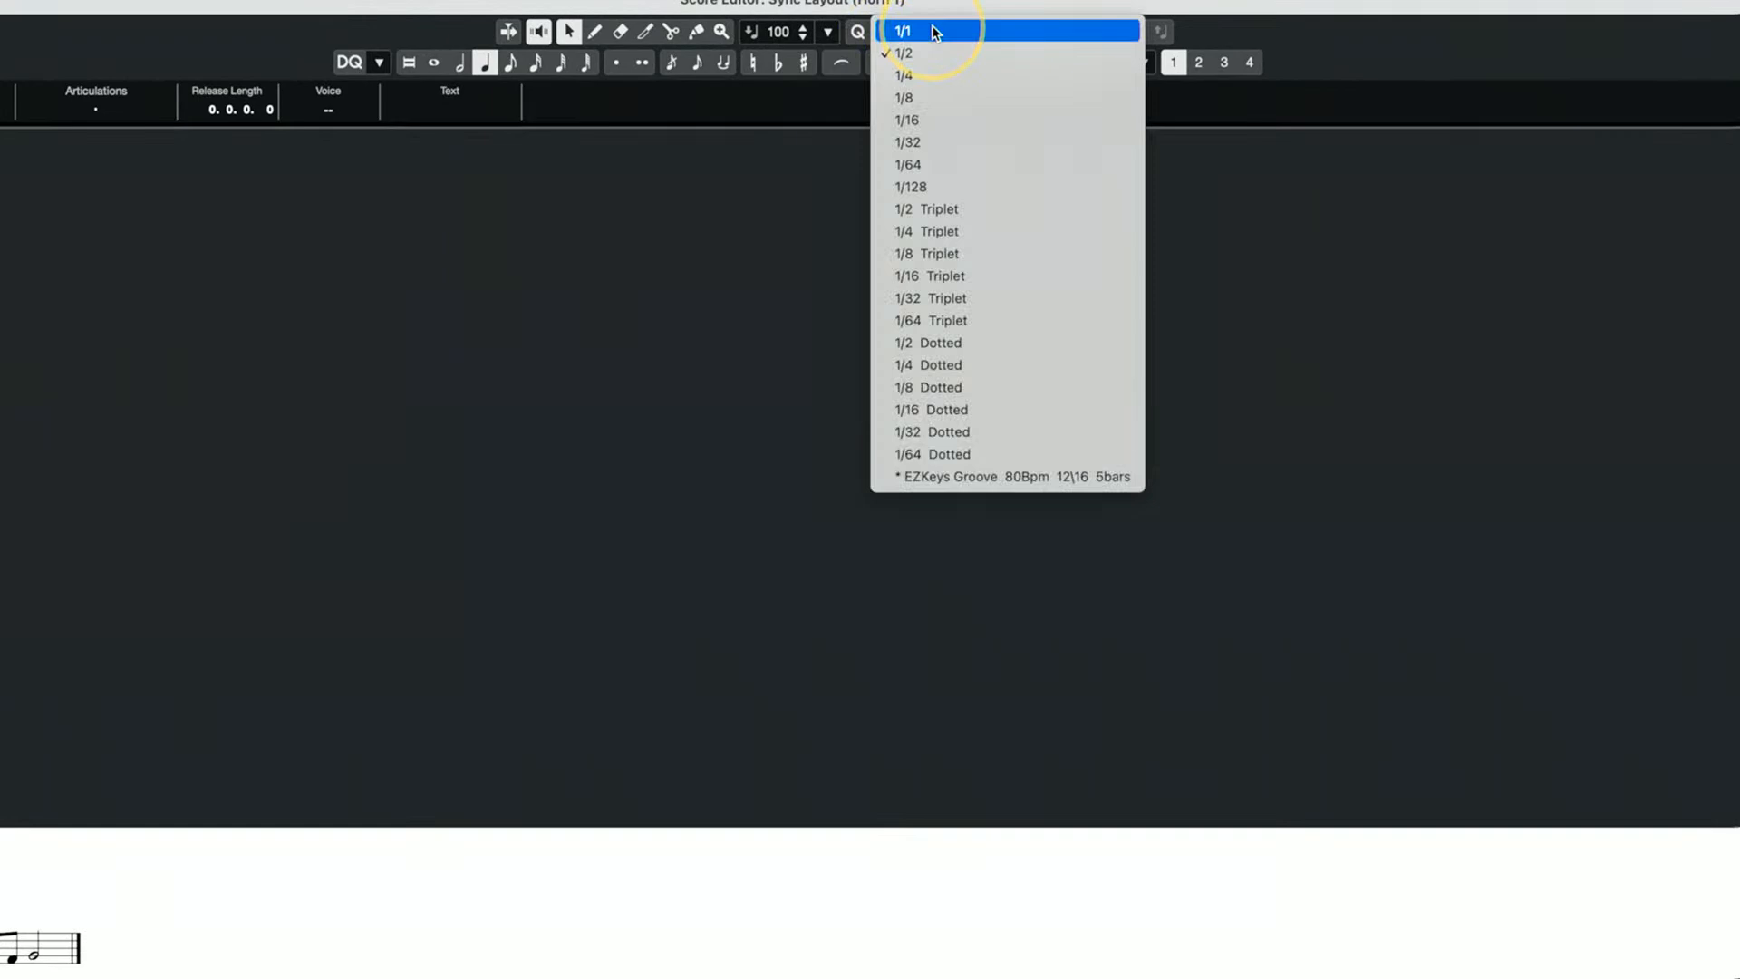
left_click(795, 237)
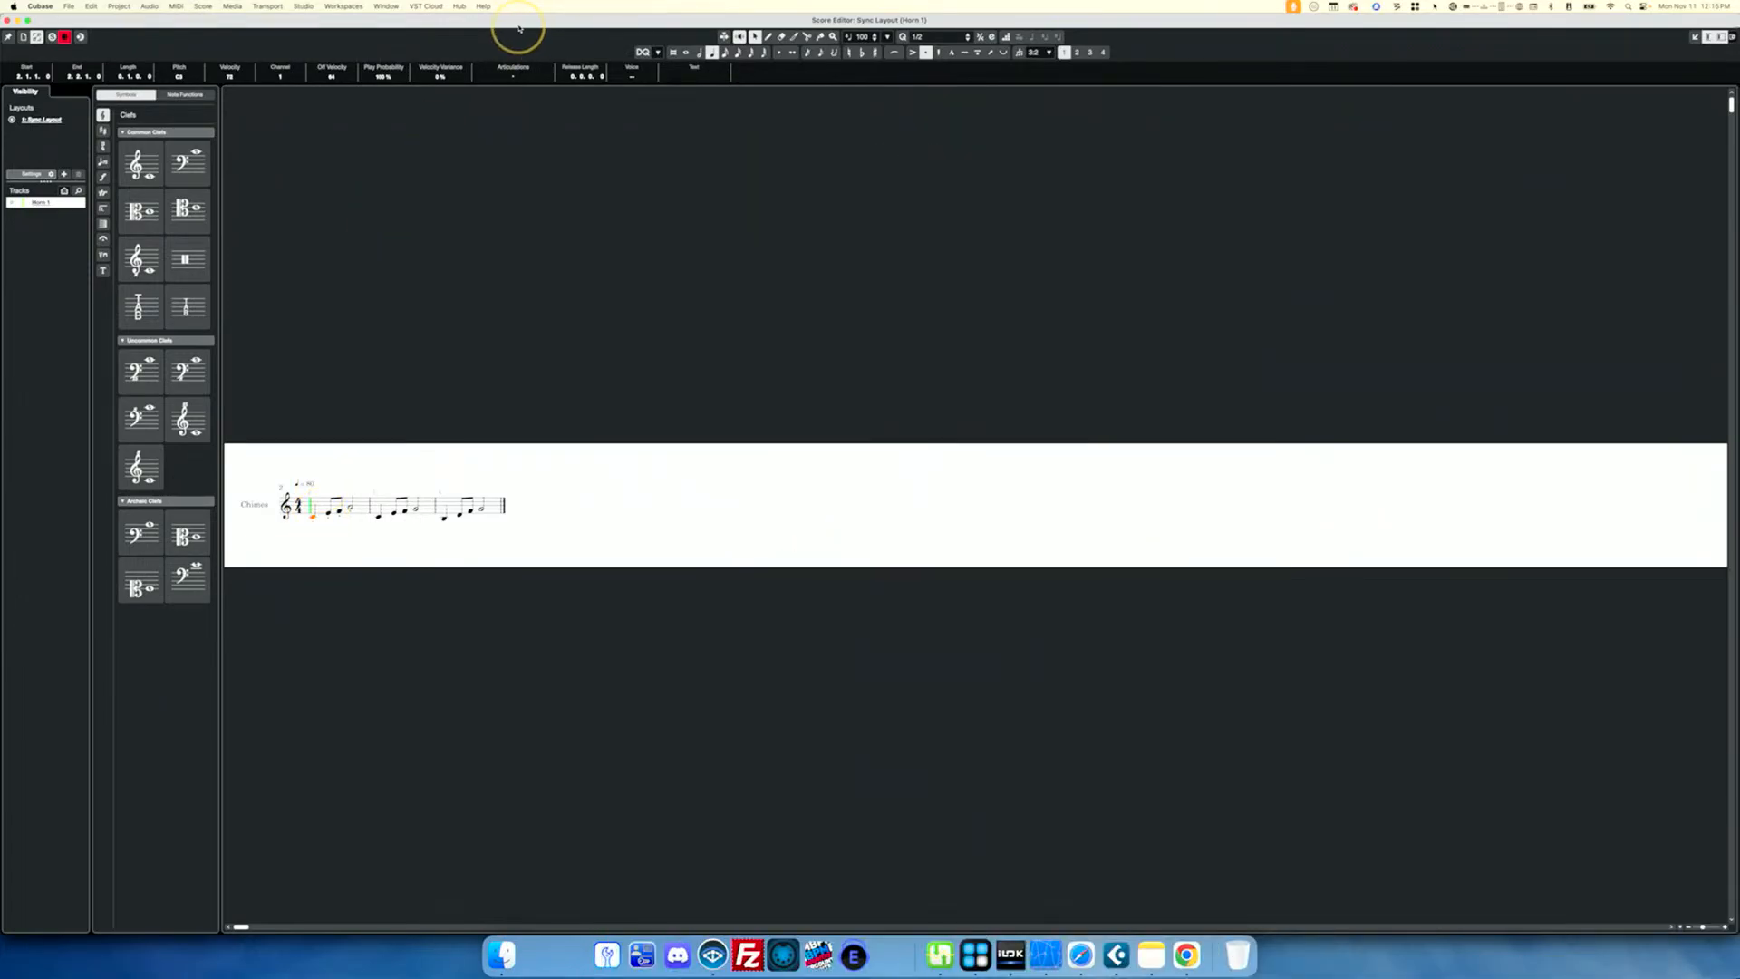
Shrink the Score Editor window to the lower half of the screen and show the bar 1 Horn 1 part in the project's Key Editor.
left_click_drag(520, 14, 559, 603)
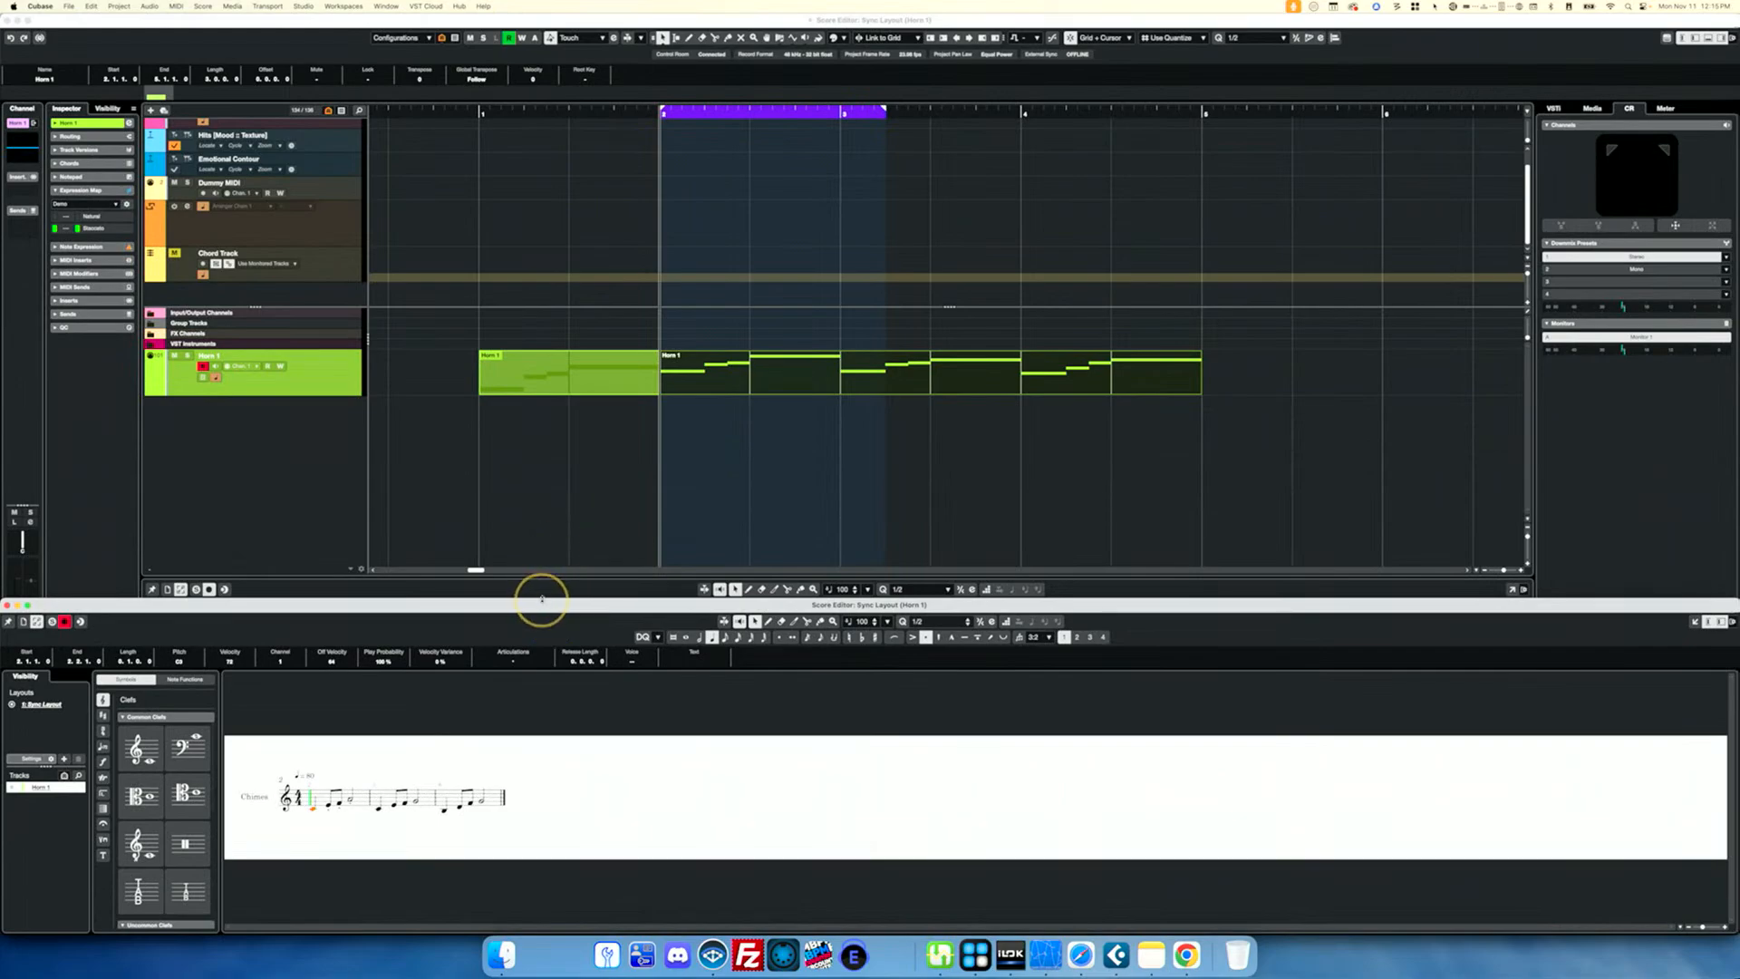
left_click(614, 376)
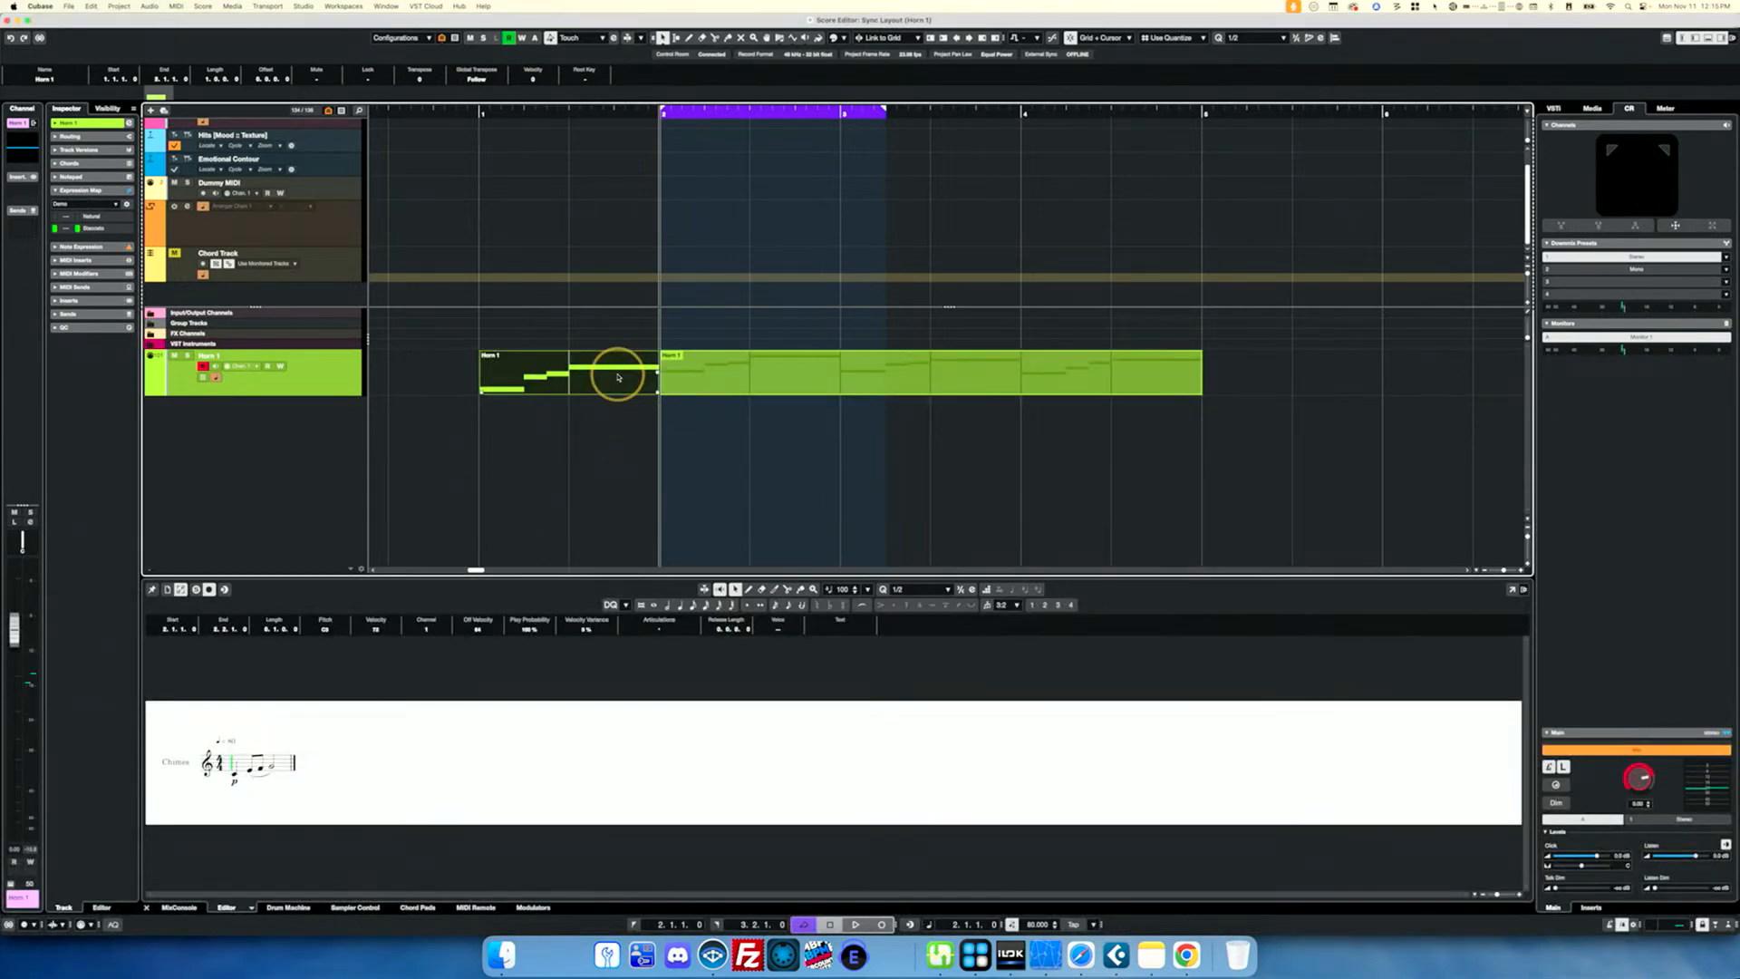
left_click(252, 908)
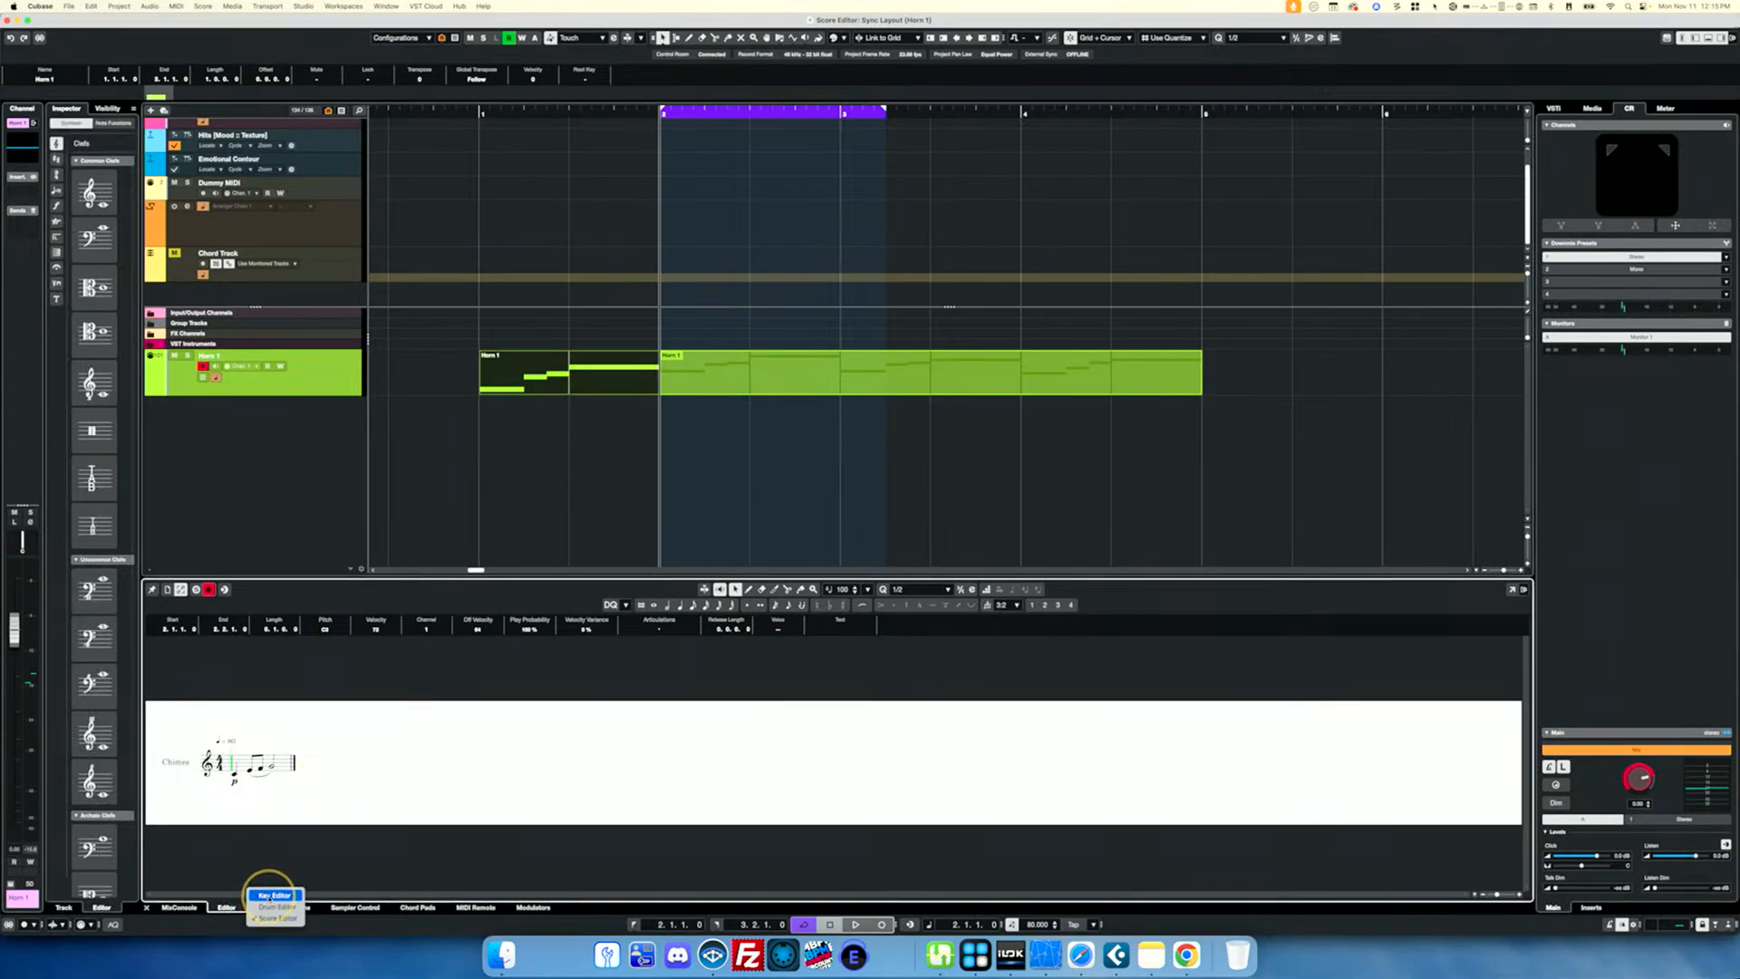
left_click(268, 897)
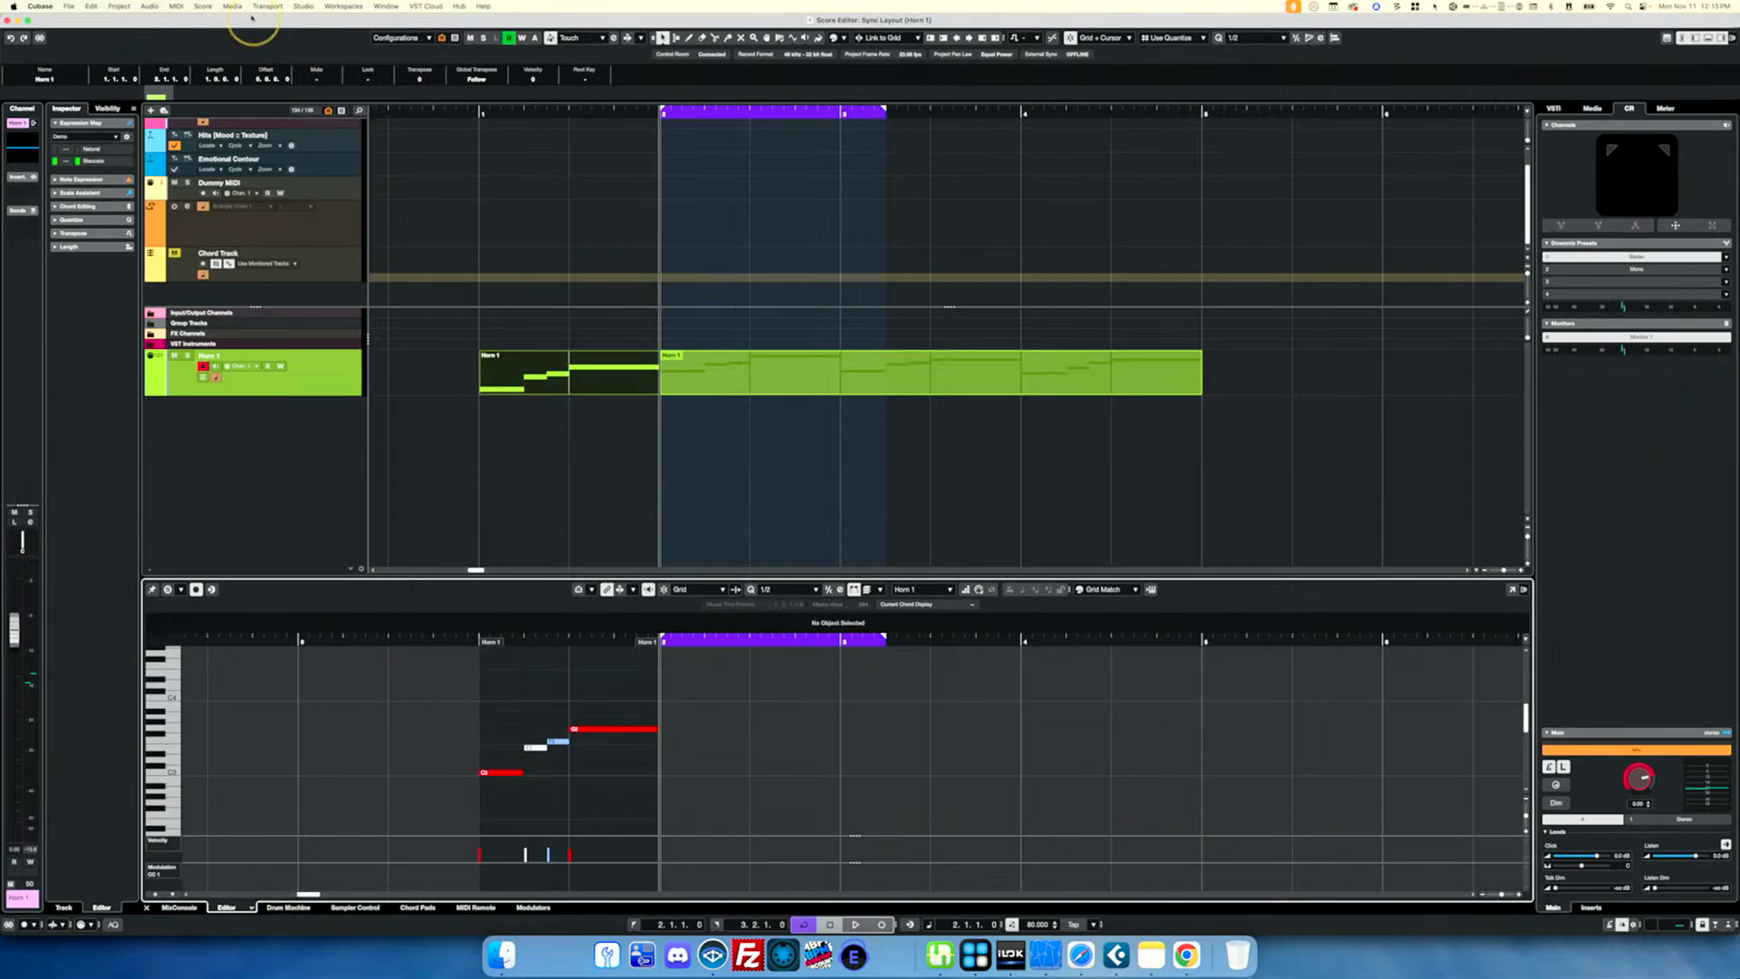
Switch the project window's lower zone back to the Score Editor.
left_click(200, 8)
left_click(222, 21)
left_click(296, 7)
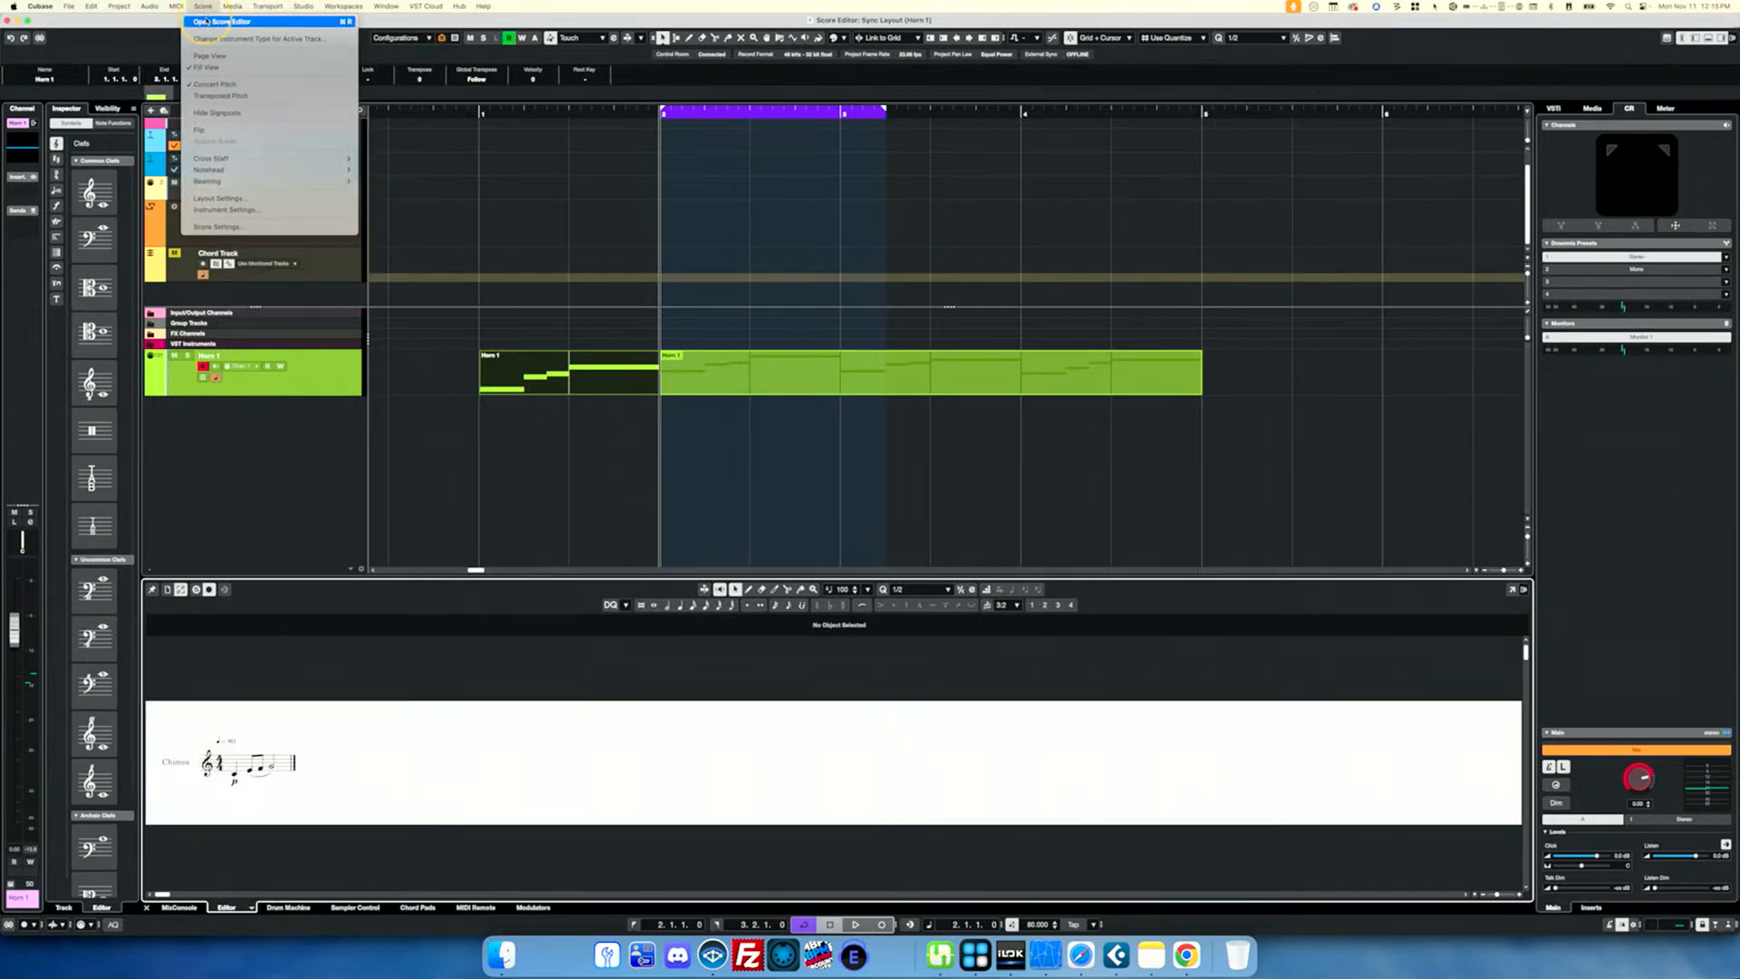
left_click(207, 20)
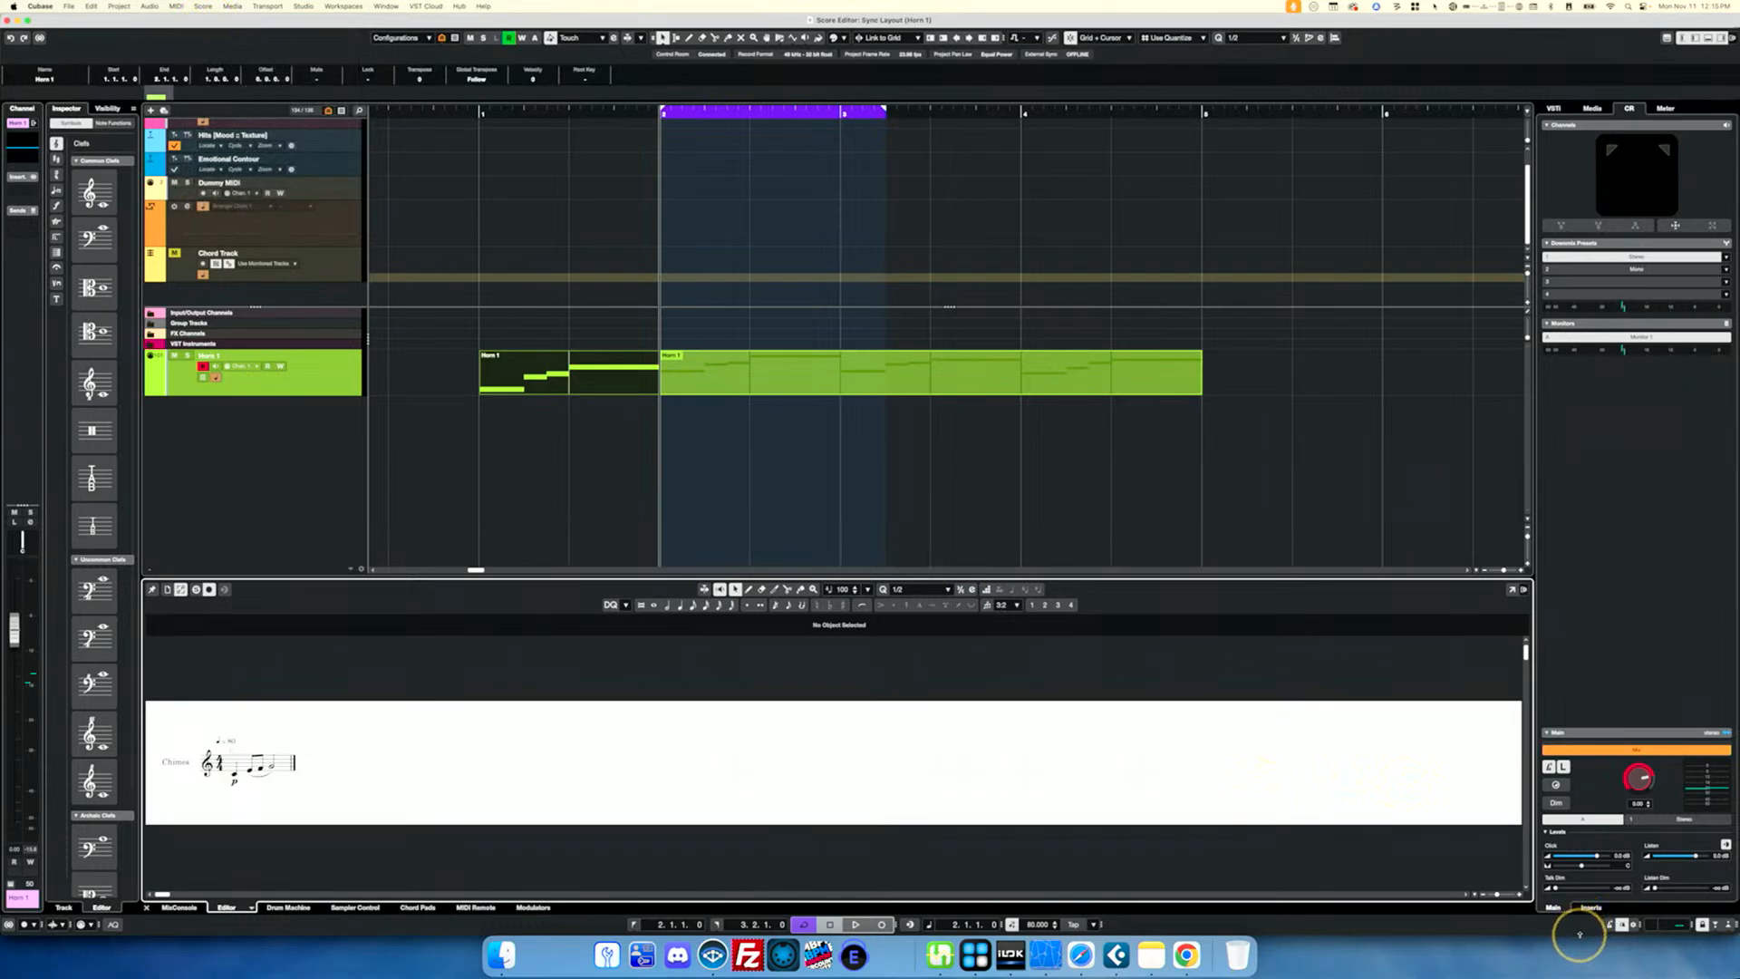
Shrink the project window to the upper half of the screen and show the one-bar Horn 1 part in its lower-zone Key Editor.
left_click_drag(1579, 933, 1554, 602)
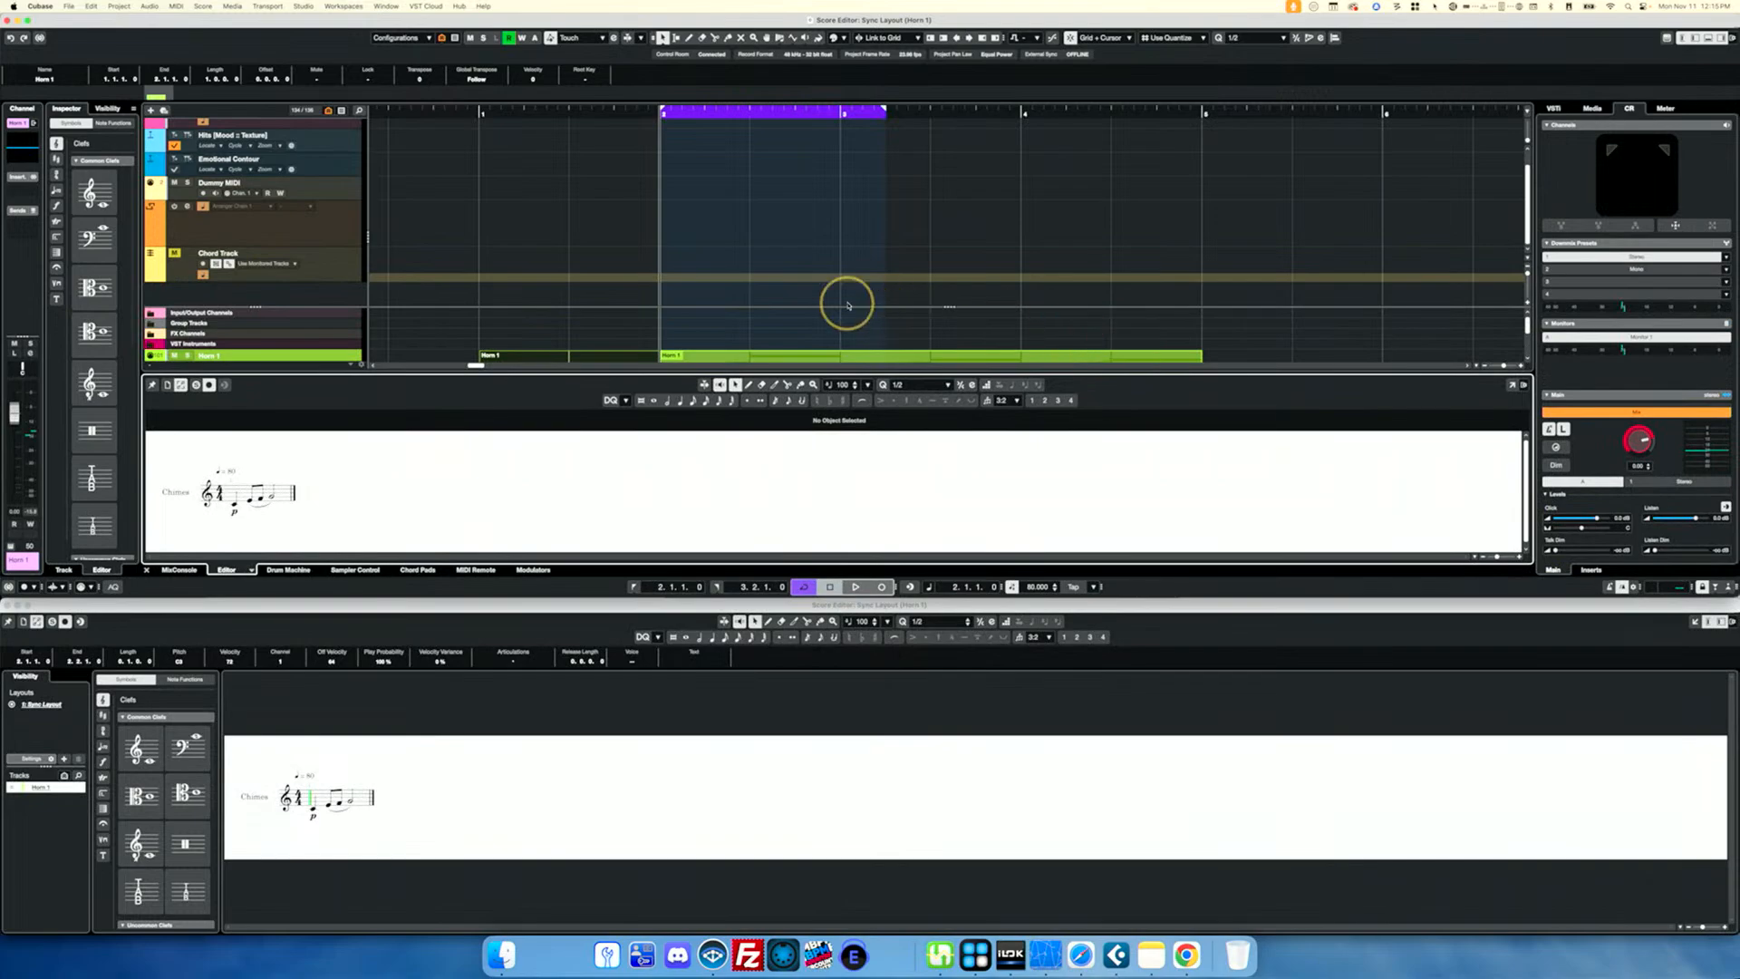
scroll(846, 307, "left", 1)
scroll(816, 329, "down", 2)
left_click(631, 346)
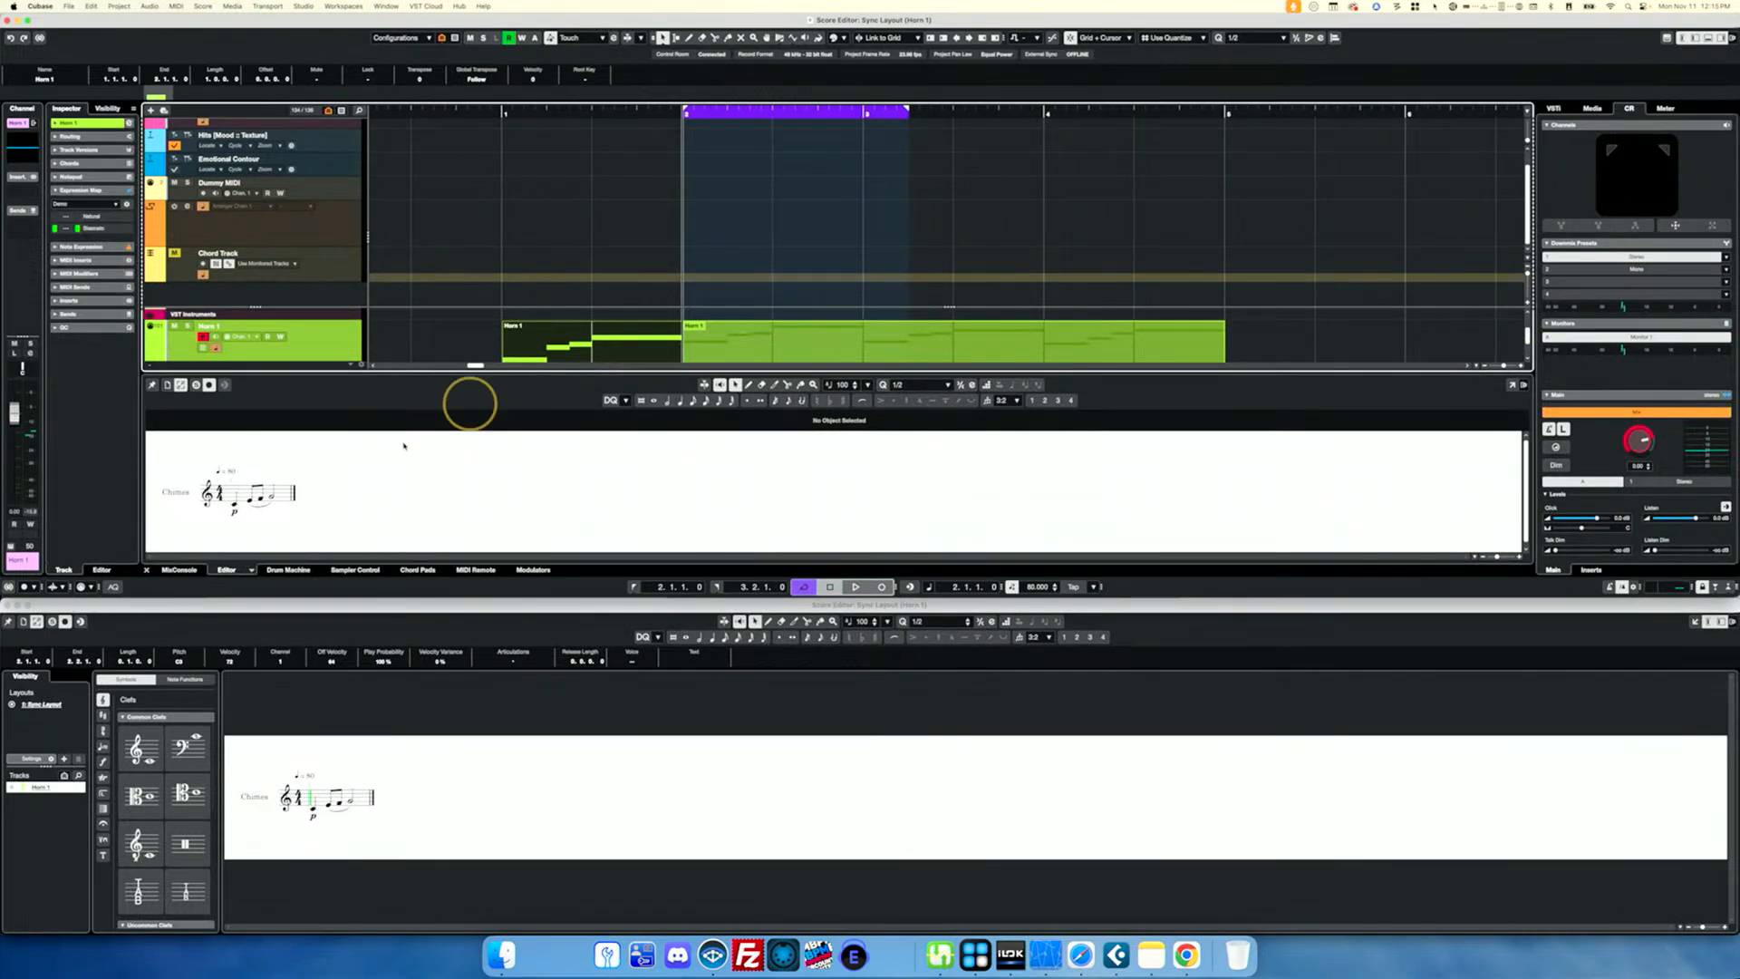
left_click(251, 569)
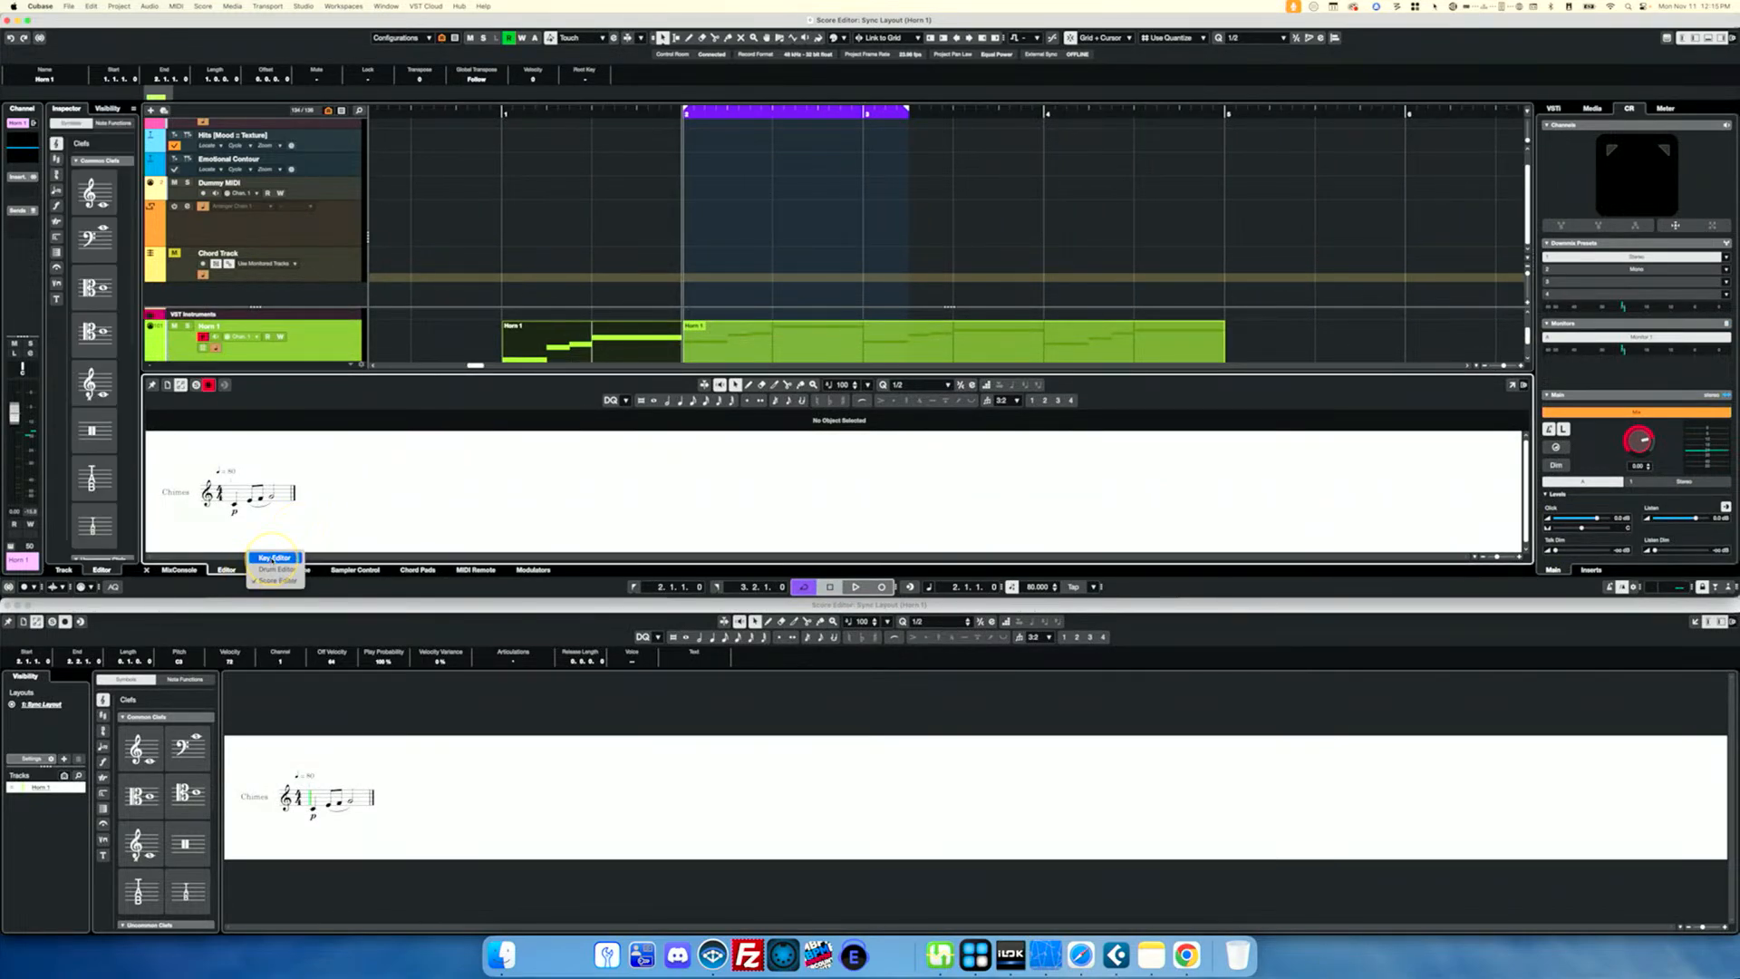
left_click(272, 558)
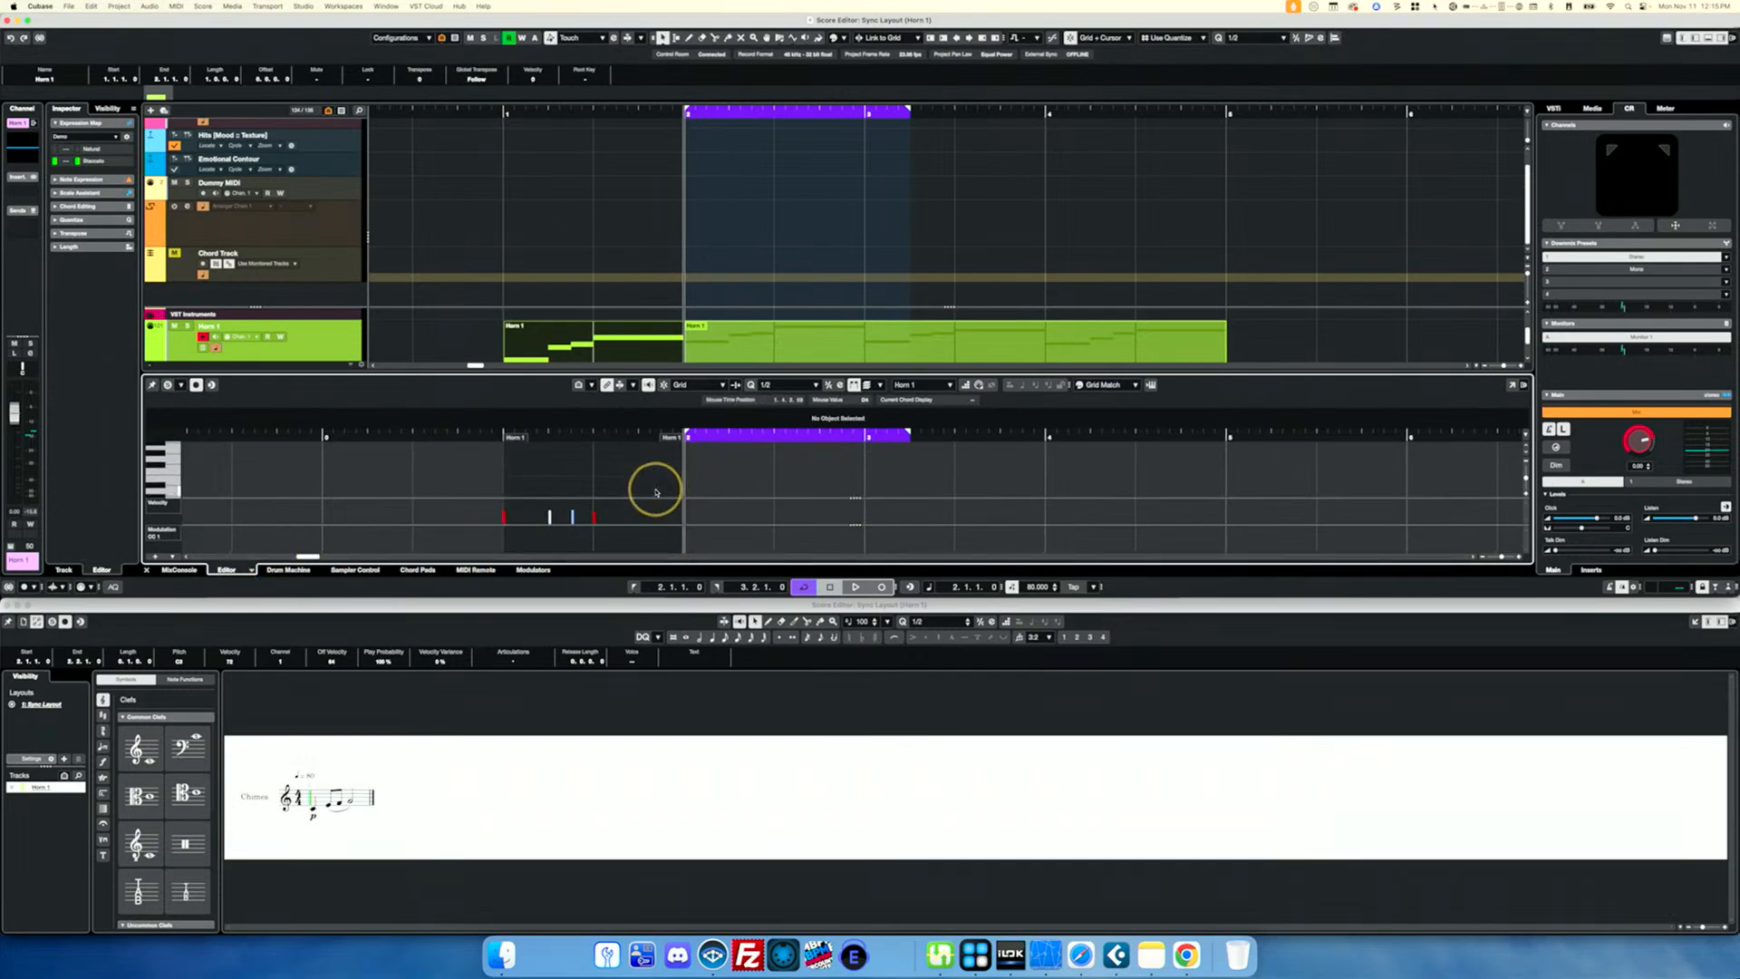
Try transposing bar 1's first note up to C#3 and down to B2 in the Key Editor, returning it to C3.
scroll(656, 492, "left", 1)
scroll(657, 492, "down", 3)
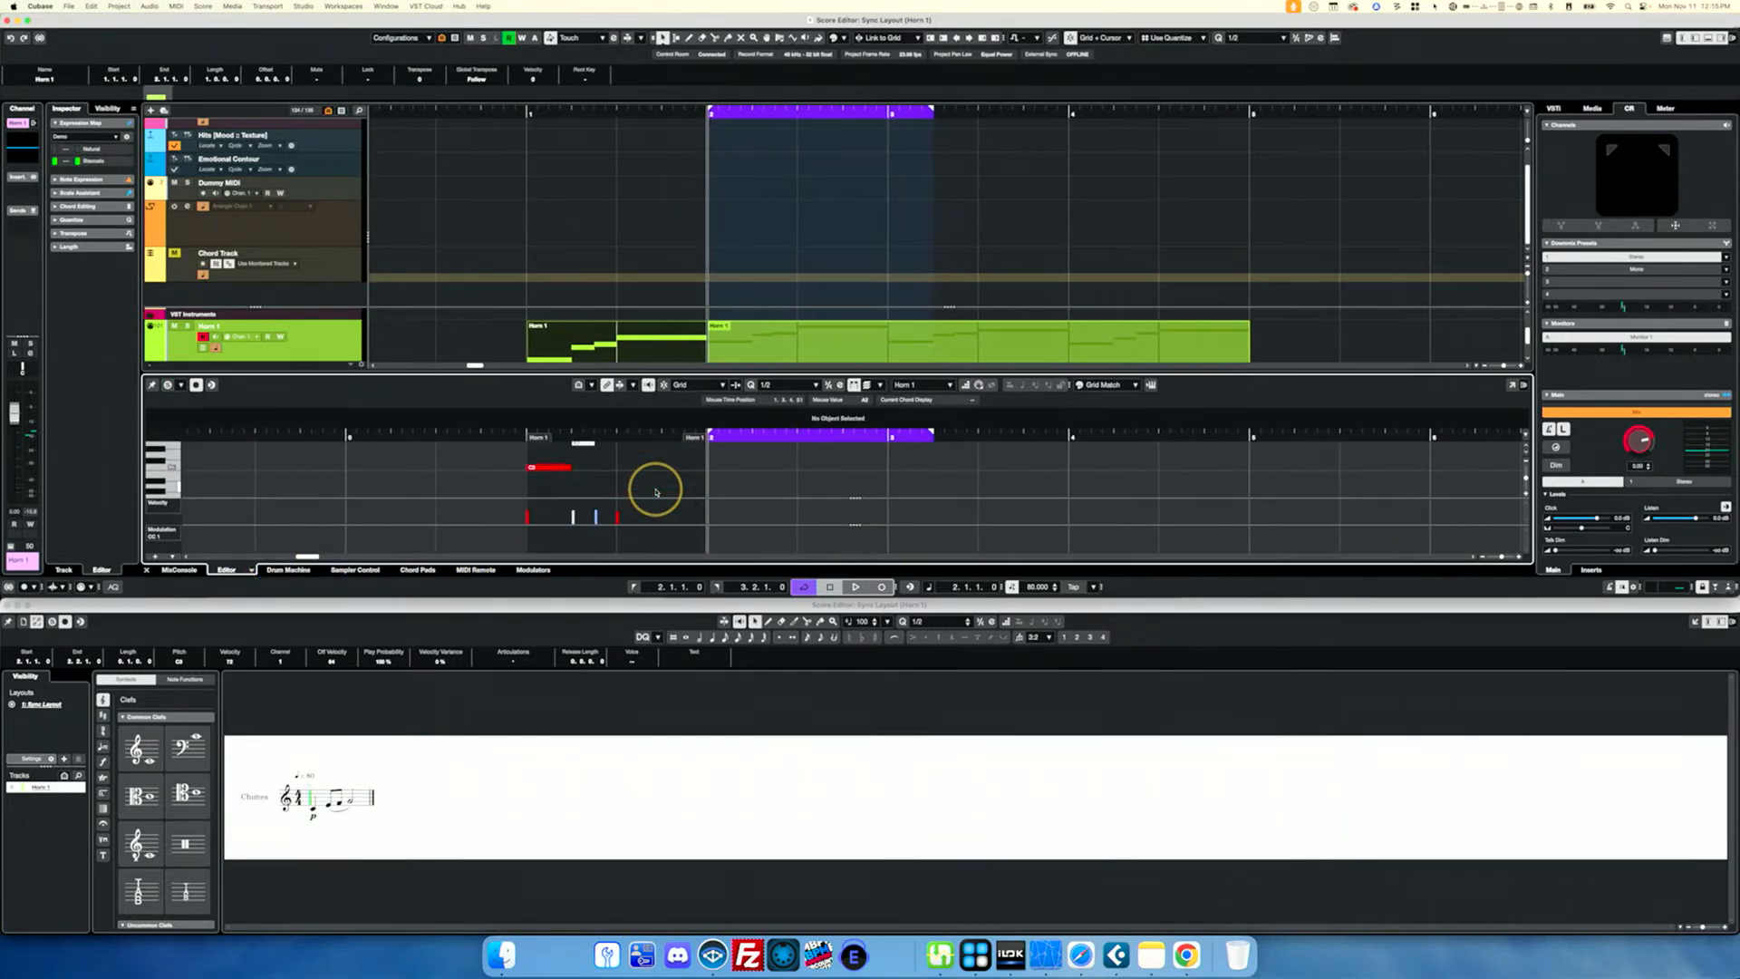
scroll(656, 492, "up", 1)
scroll(656, 493, "left", 1)
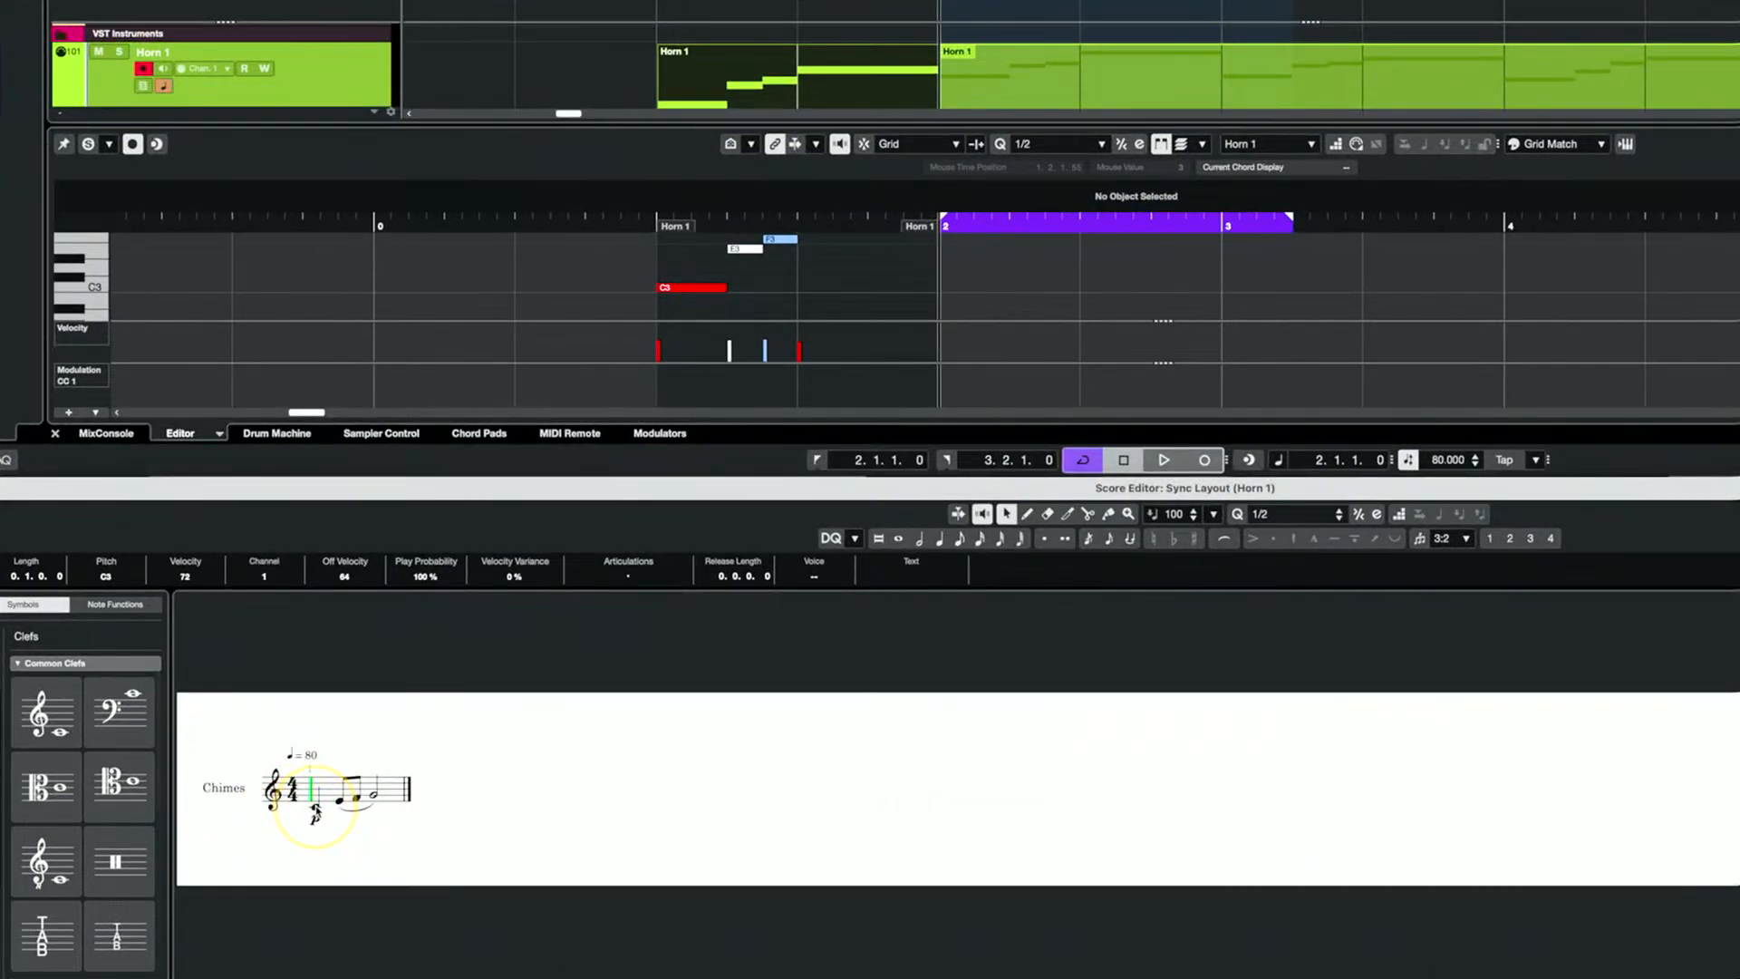
left_click(682, 289)
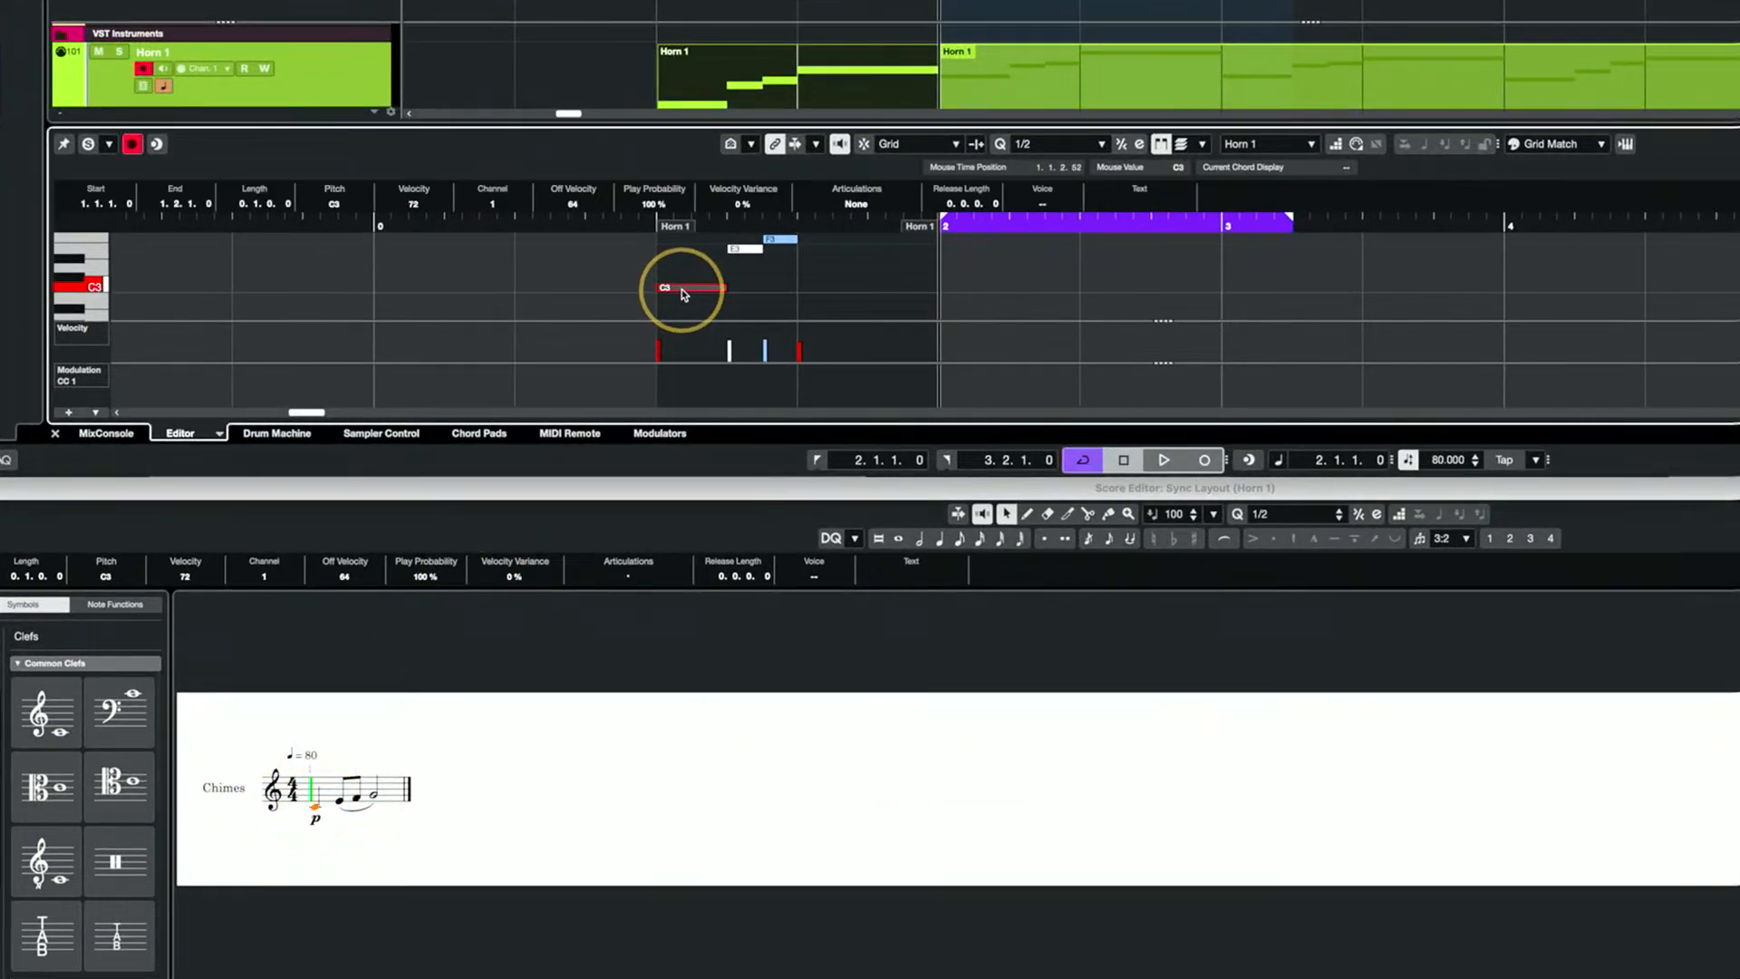
key("Up")
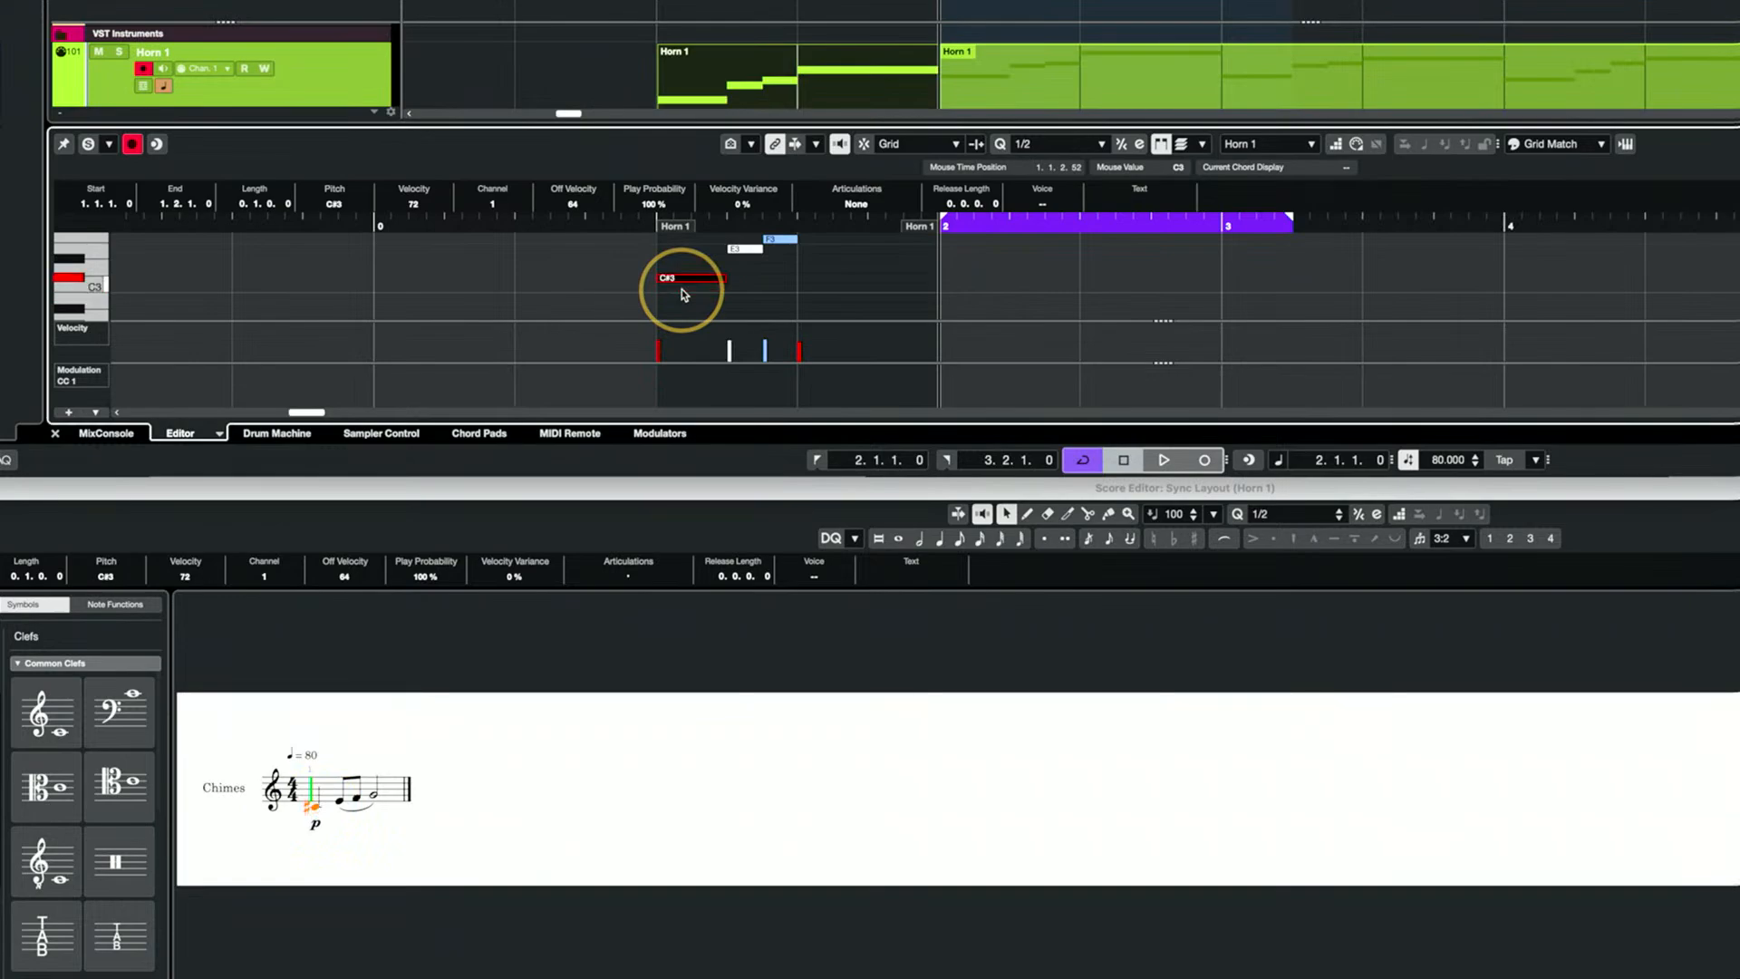
key("Down")
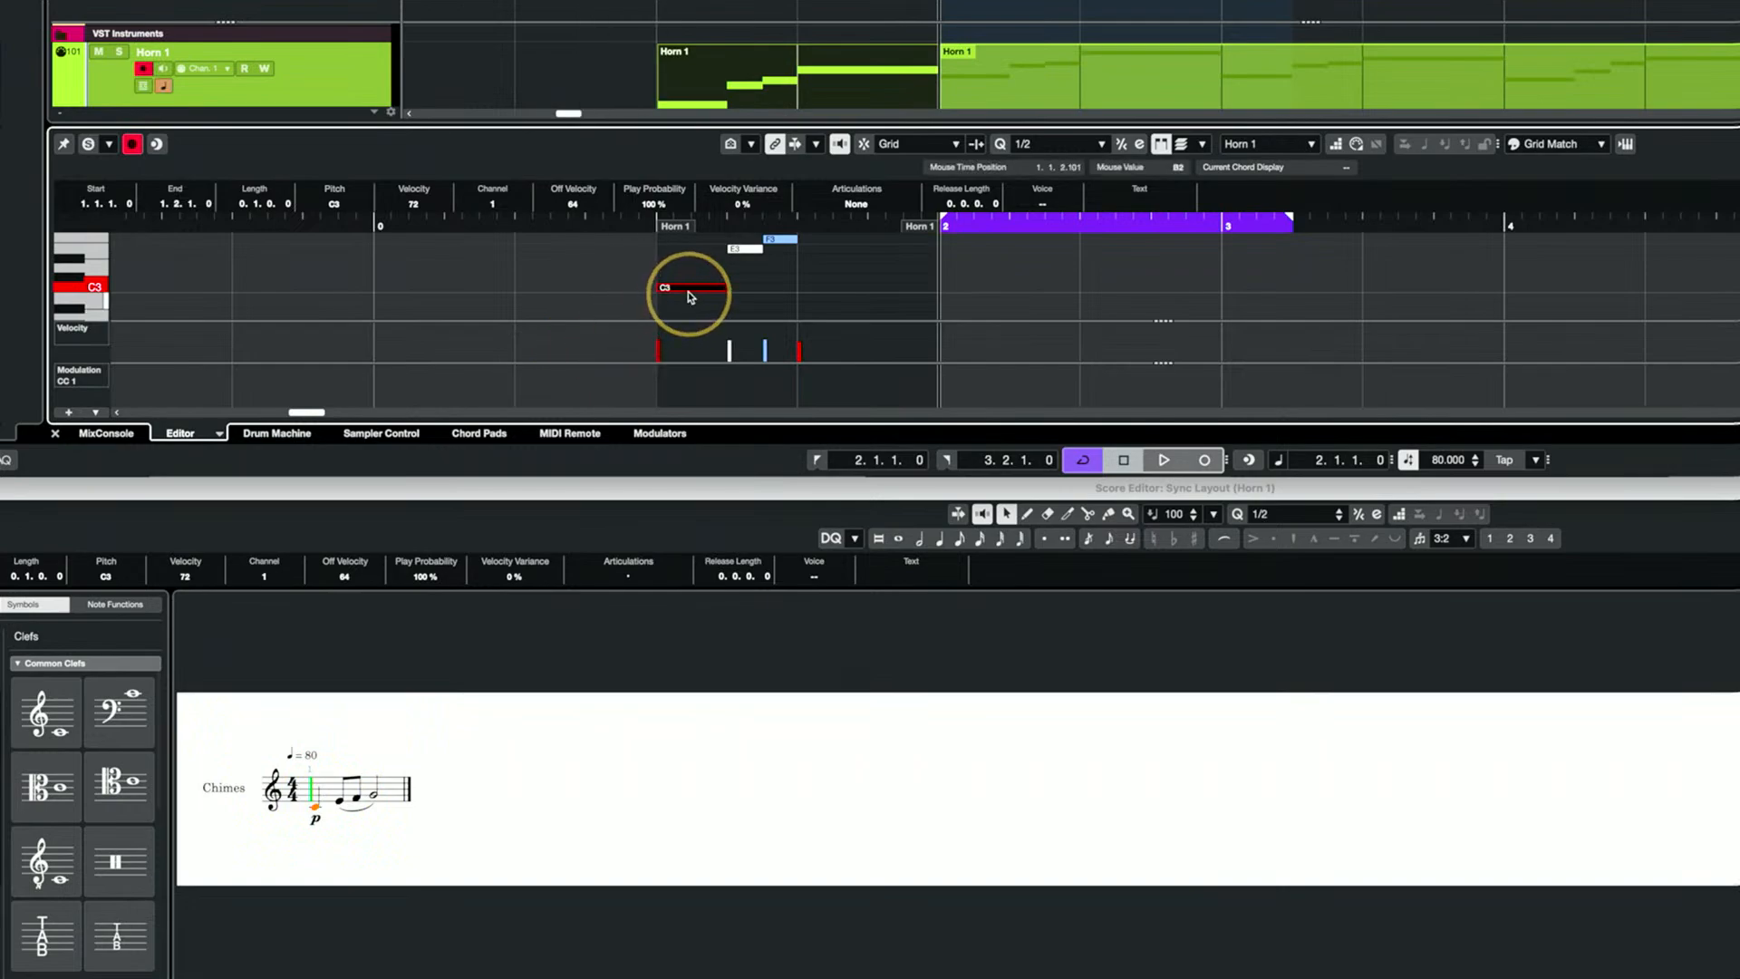
key("Down")
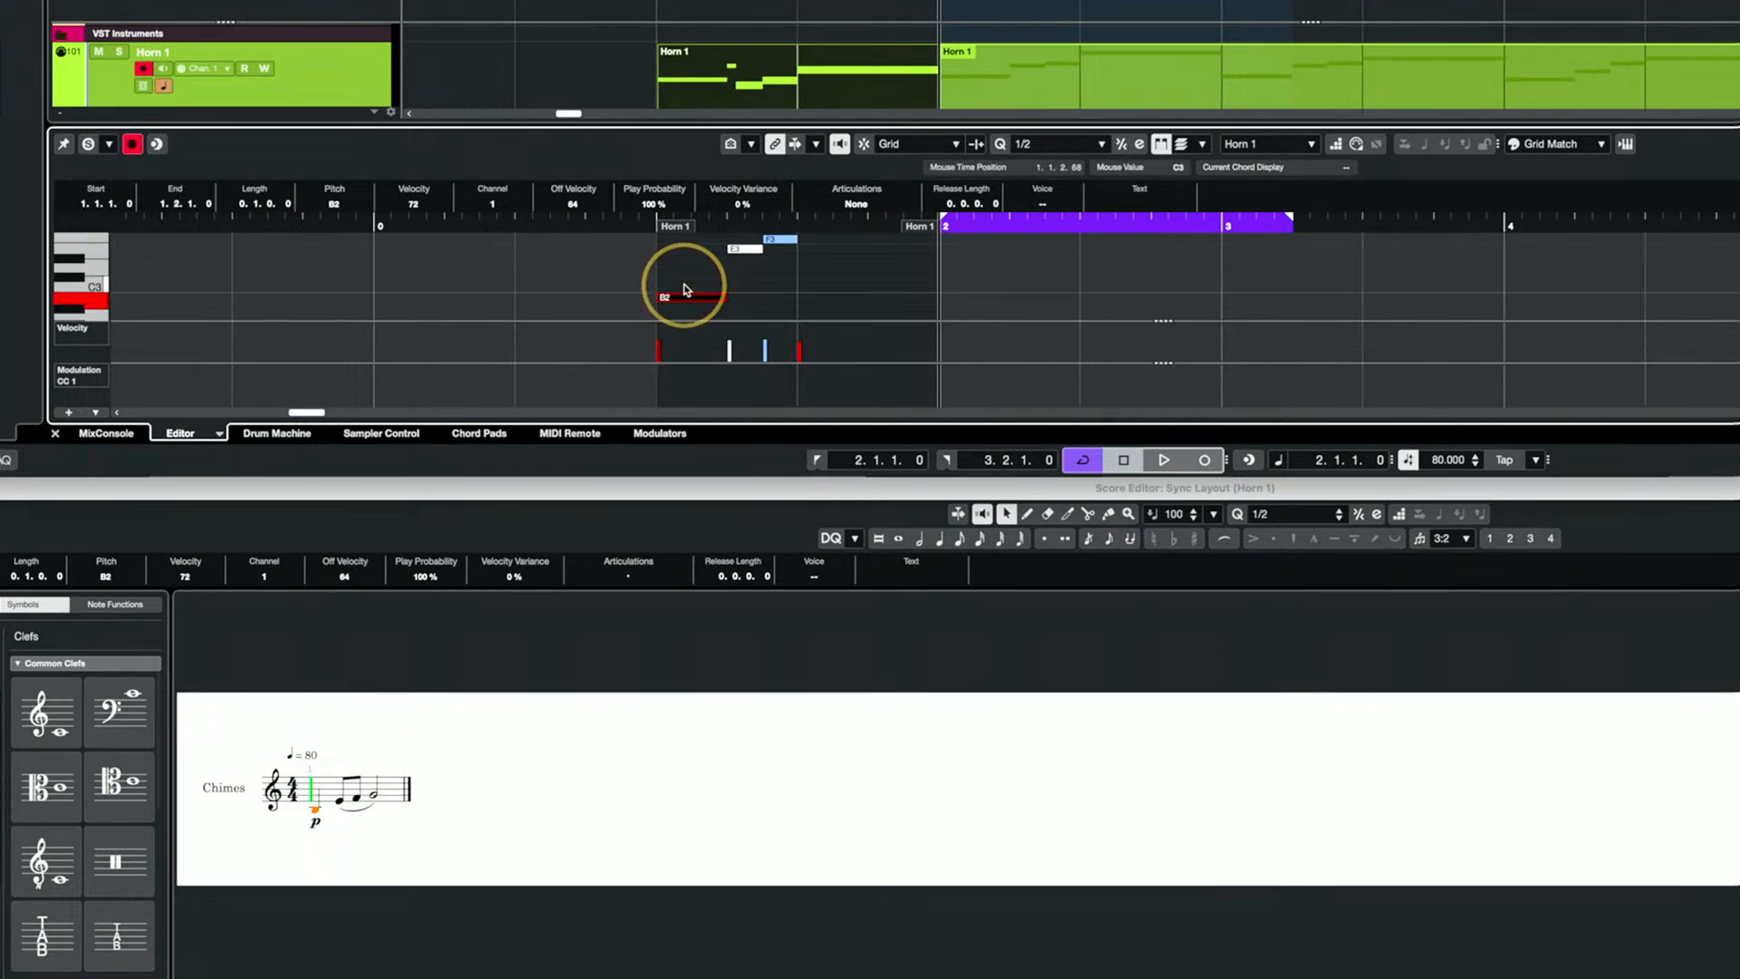
key("Up")
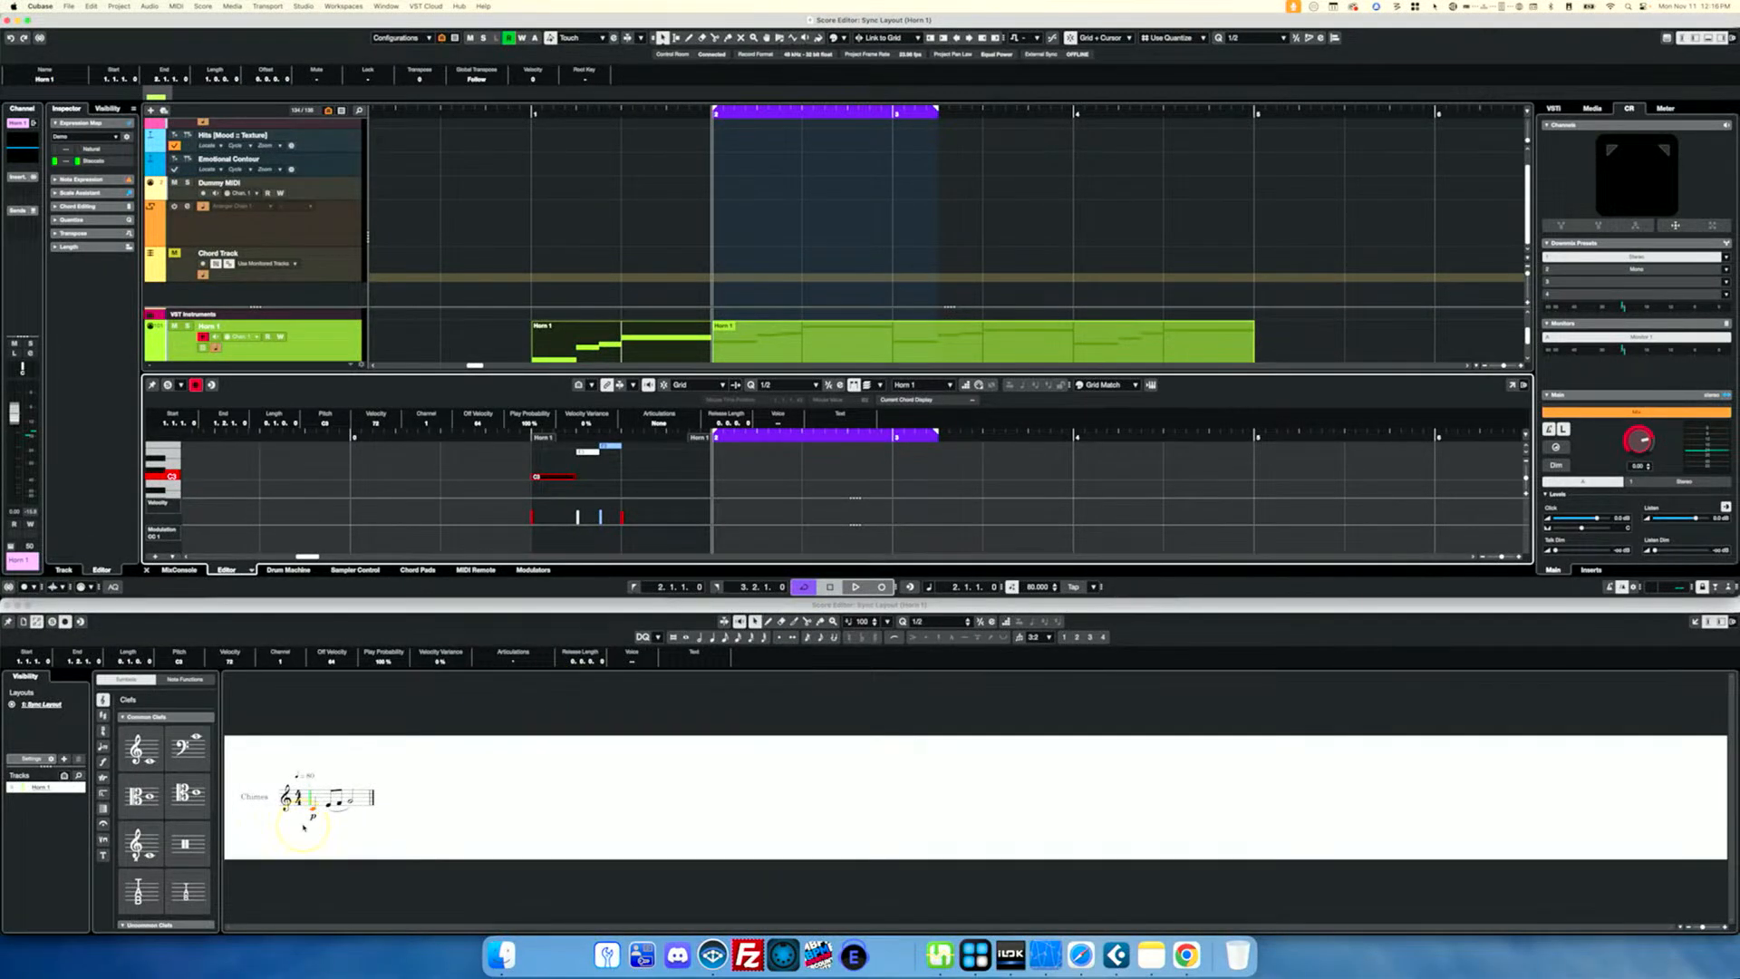
Select bar 1's first note in the score, enlarge the Score Editor window to full screen and close it.
left_click(314, 813)
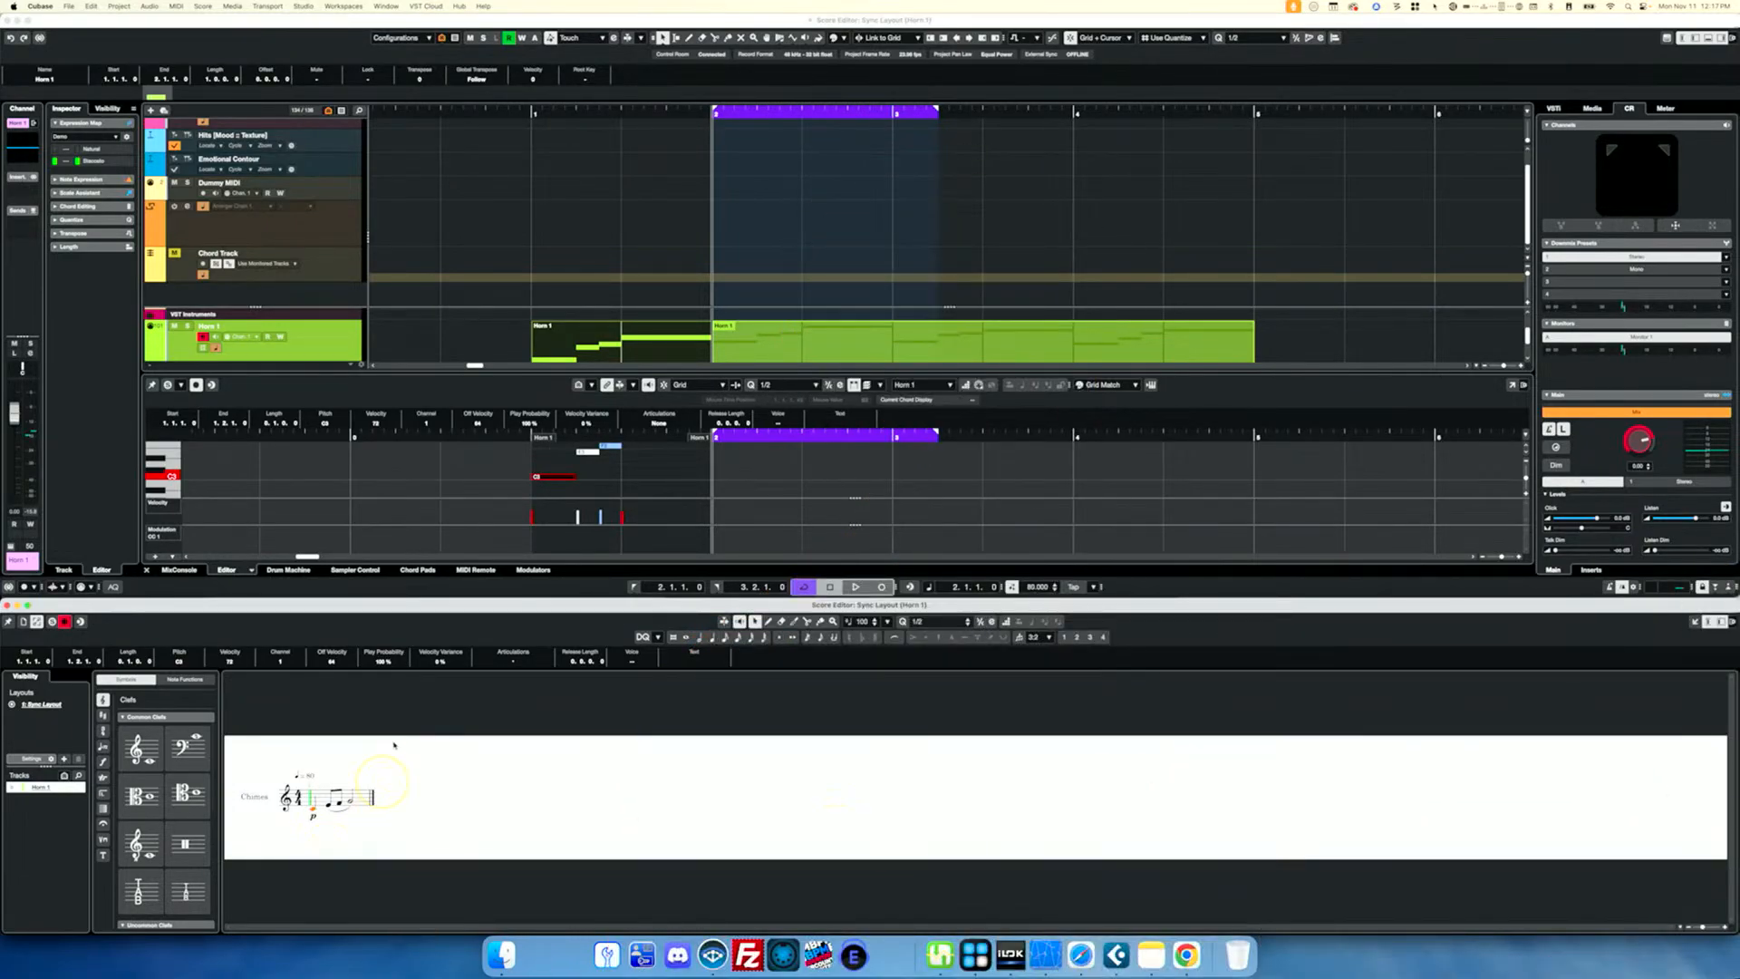
double_click(421, 607)
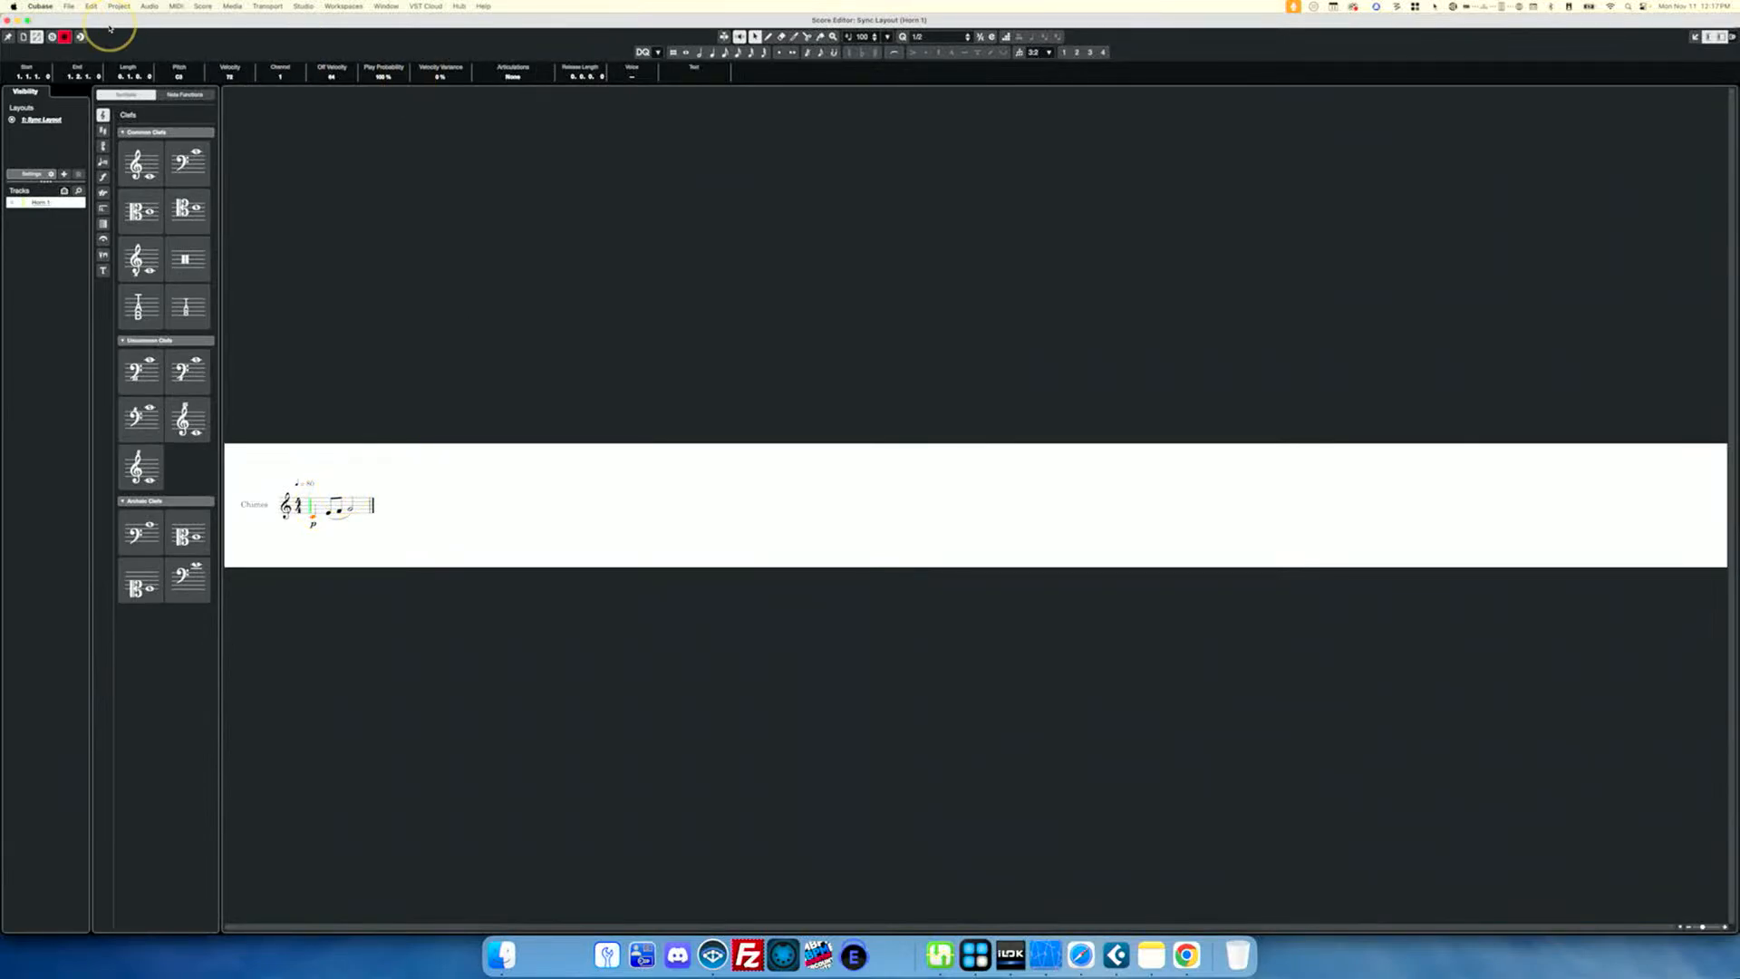
left_click(7, 20)
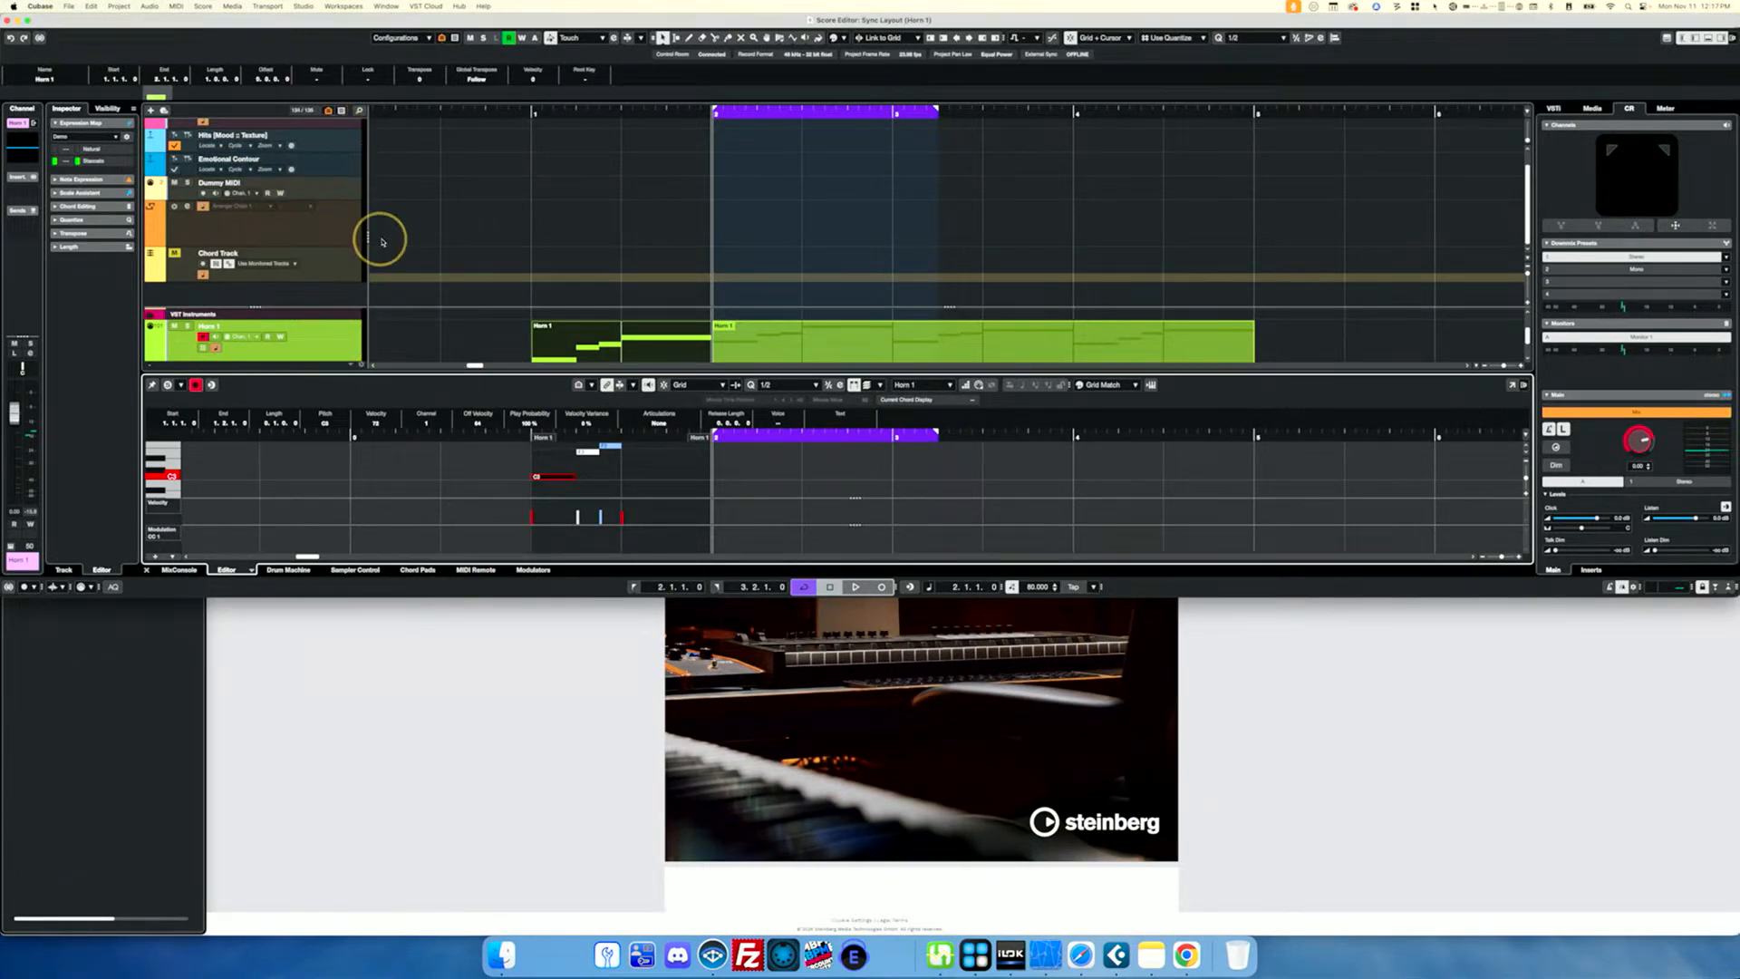
Select the three-bar Horn 1 part starting at bar 2 and switch the project window's lower zone to the Score Editor.
left_click(827, 338)
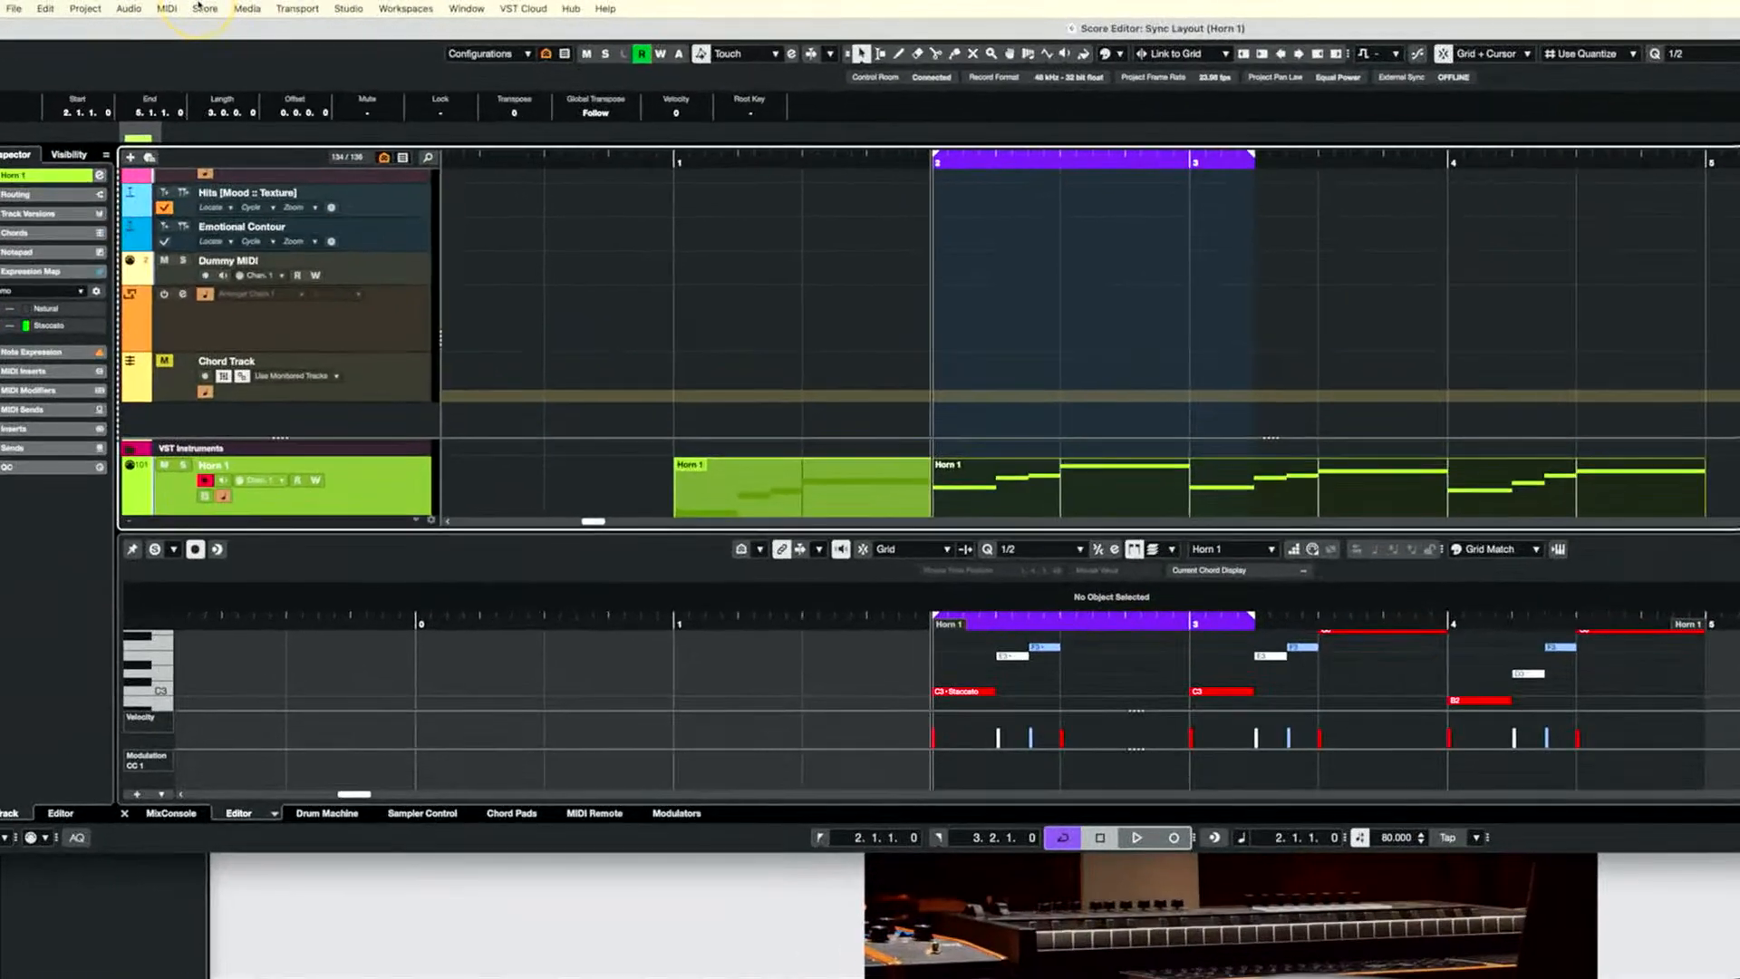
left_click(205, 6)
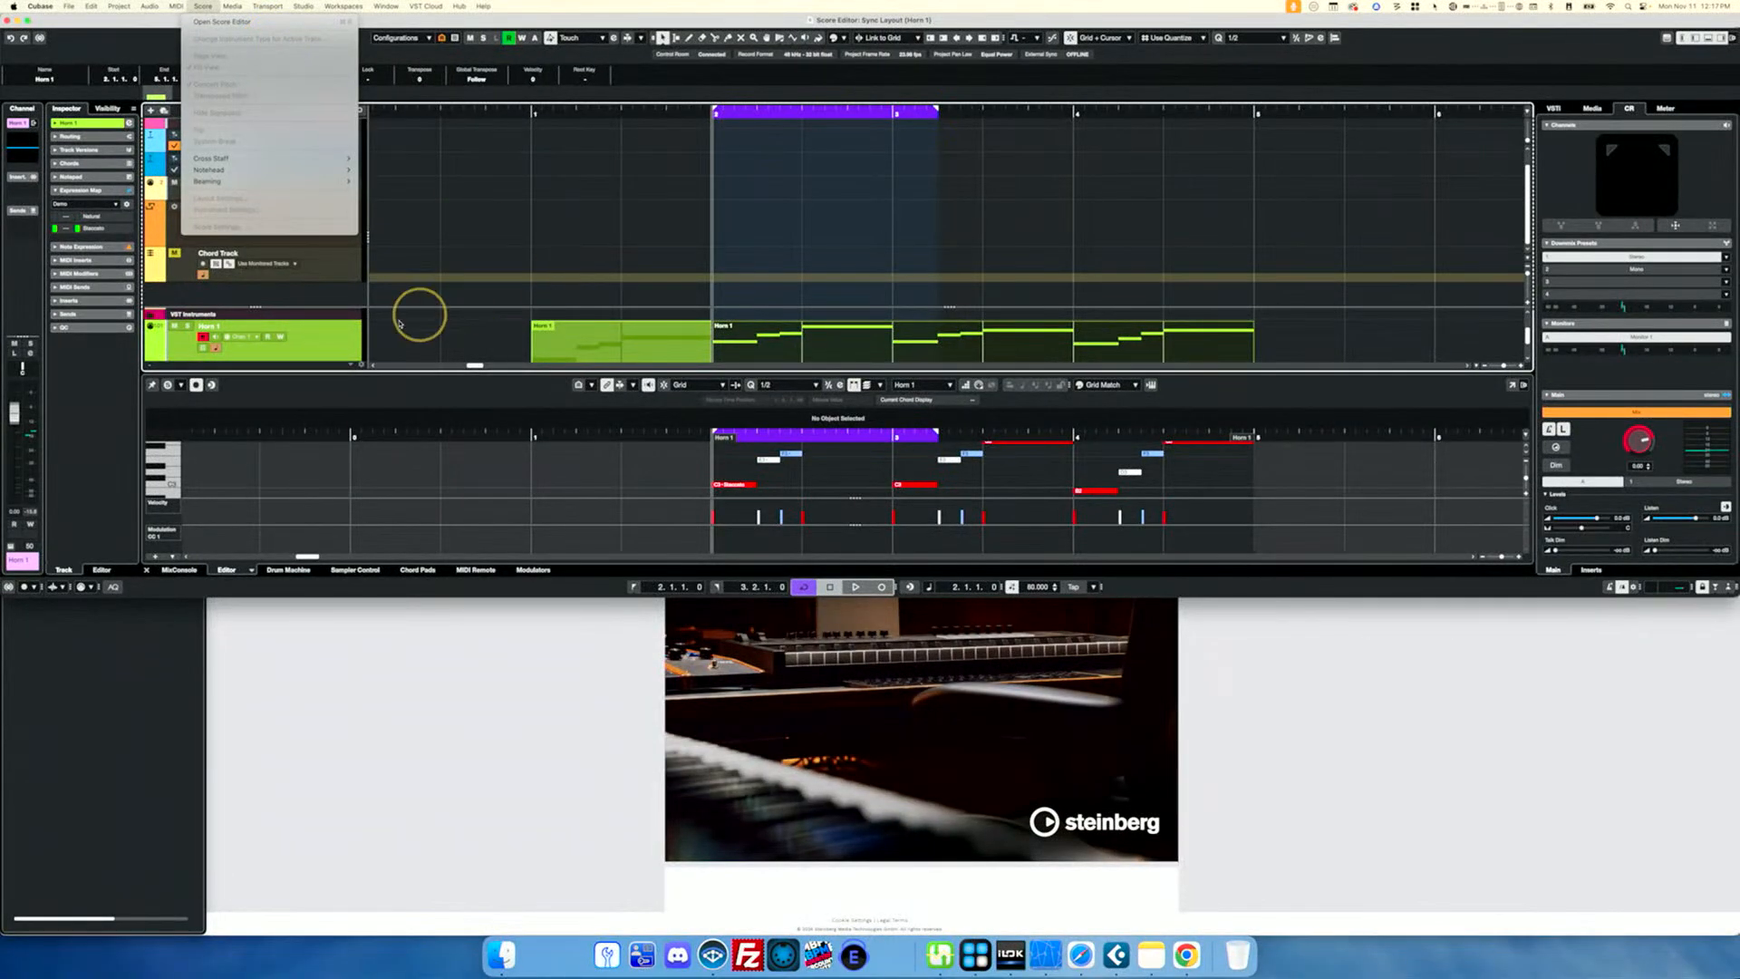
left_click(332, 349)
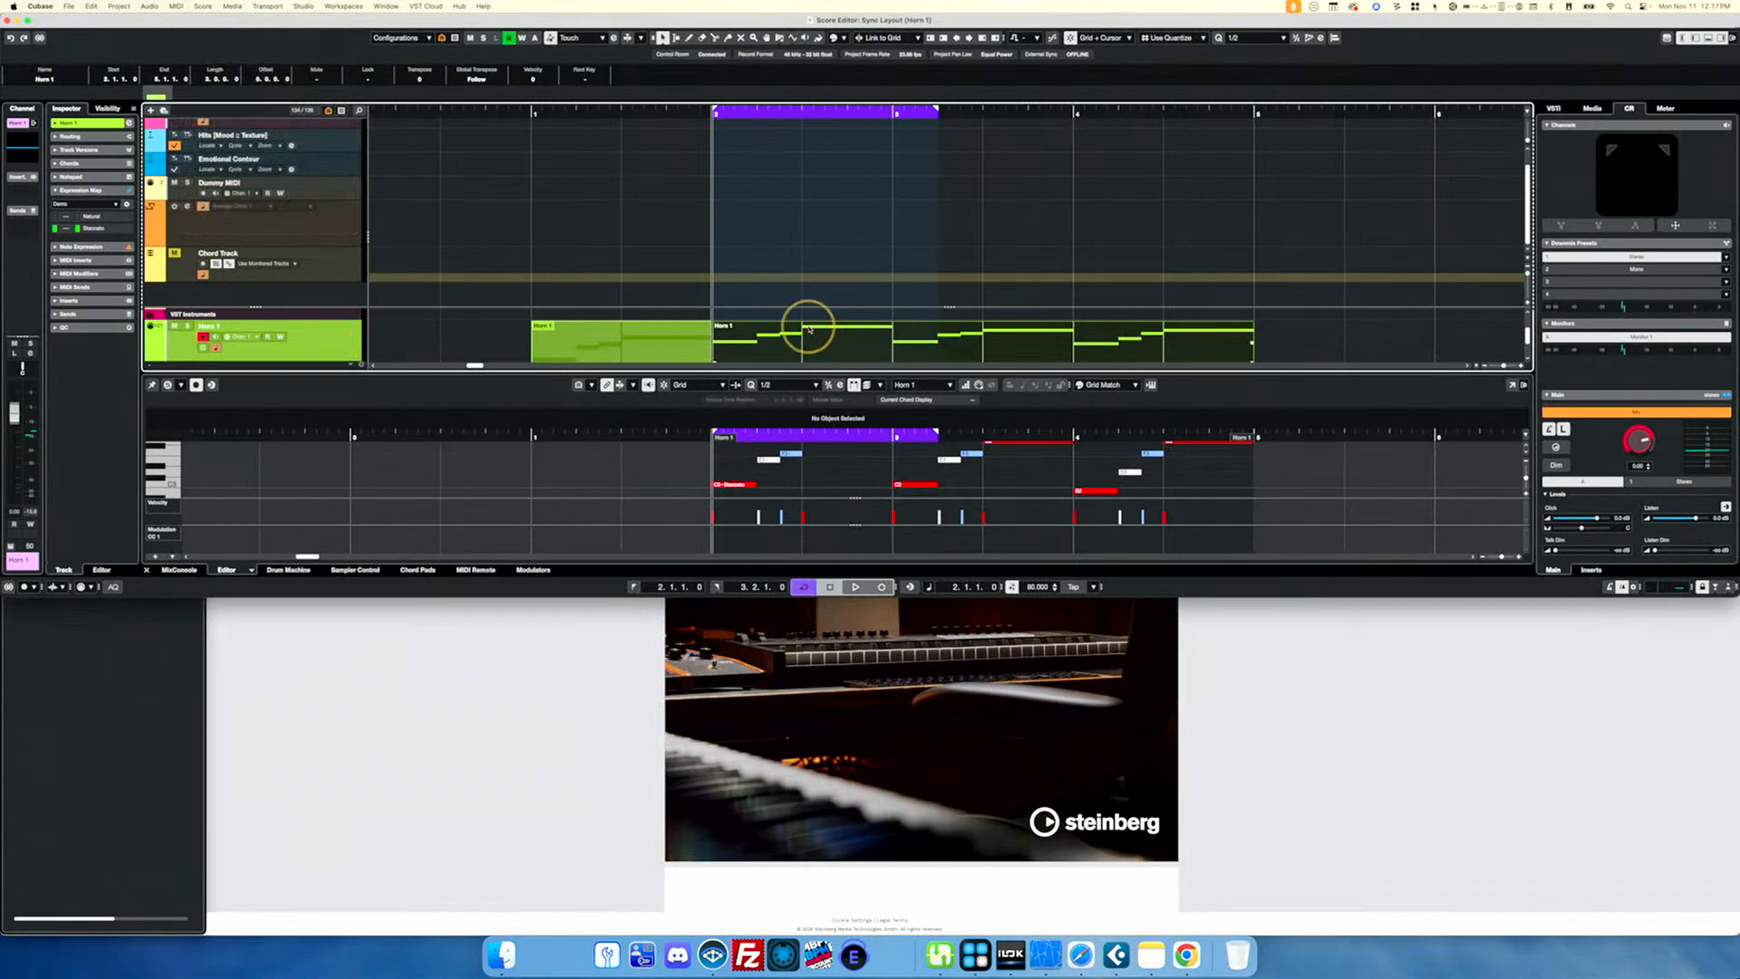
left_click(342, 315)
left_click(344, 338)
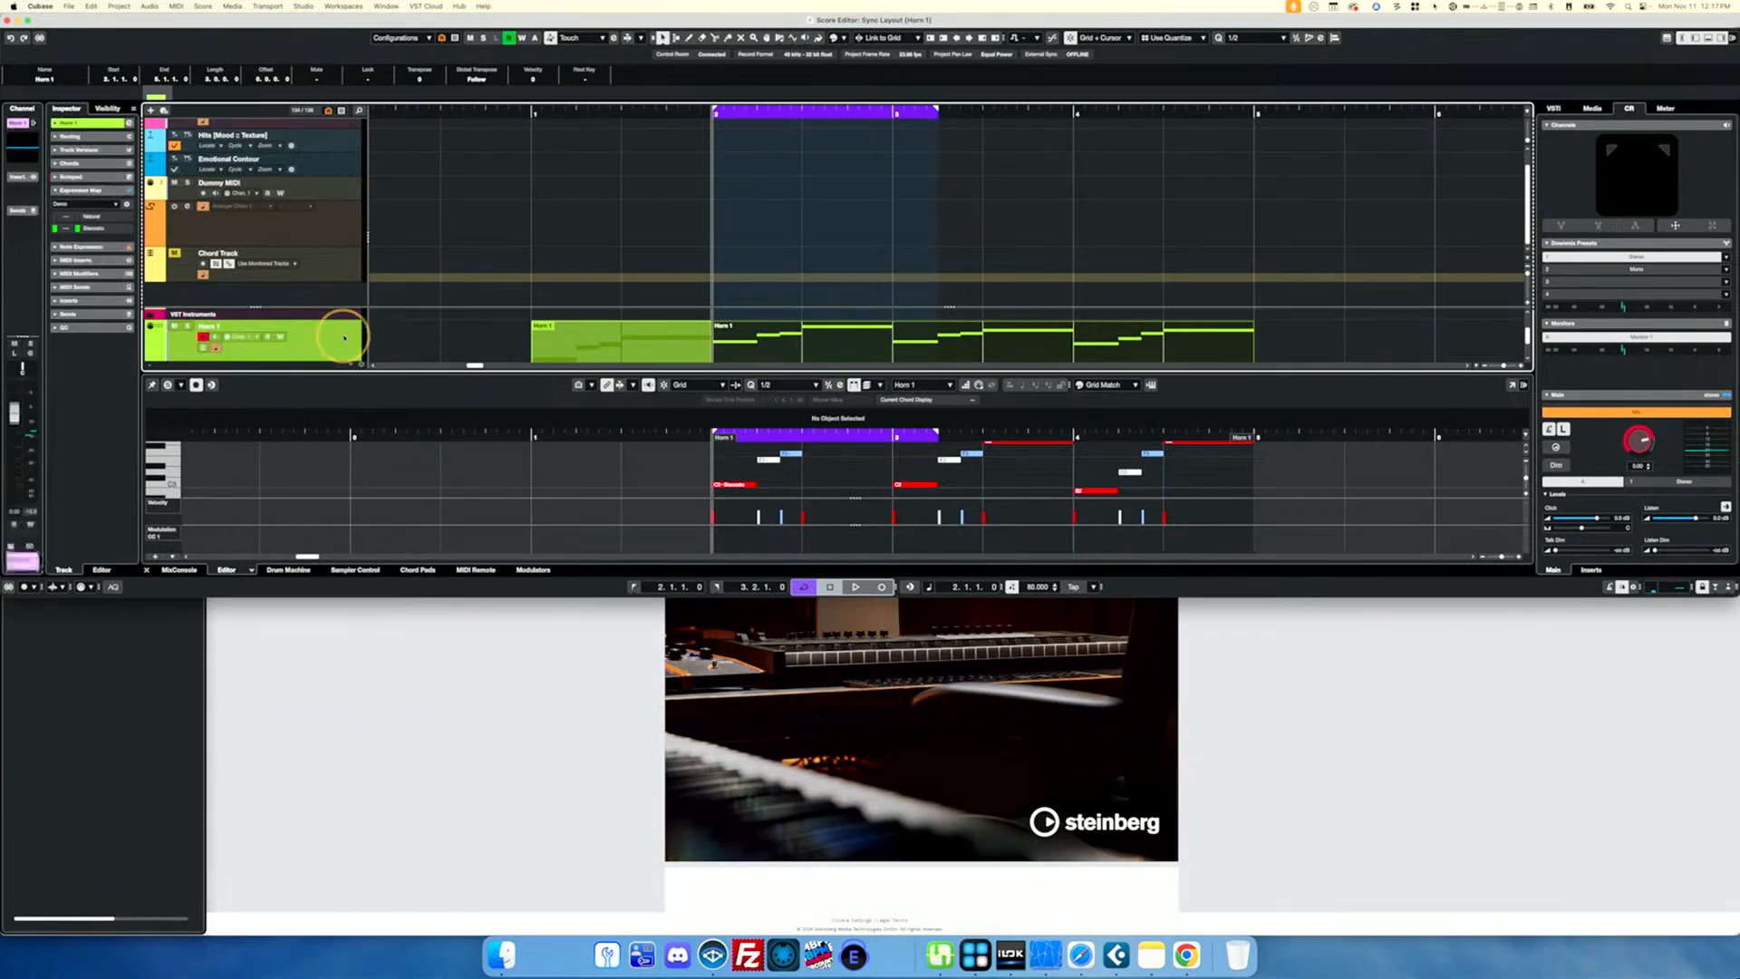
left_click(232, 8)
mouse_move(202, 8)
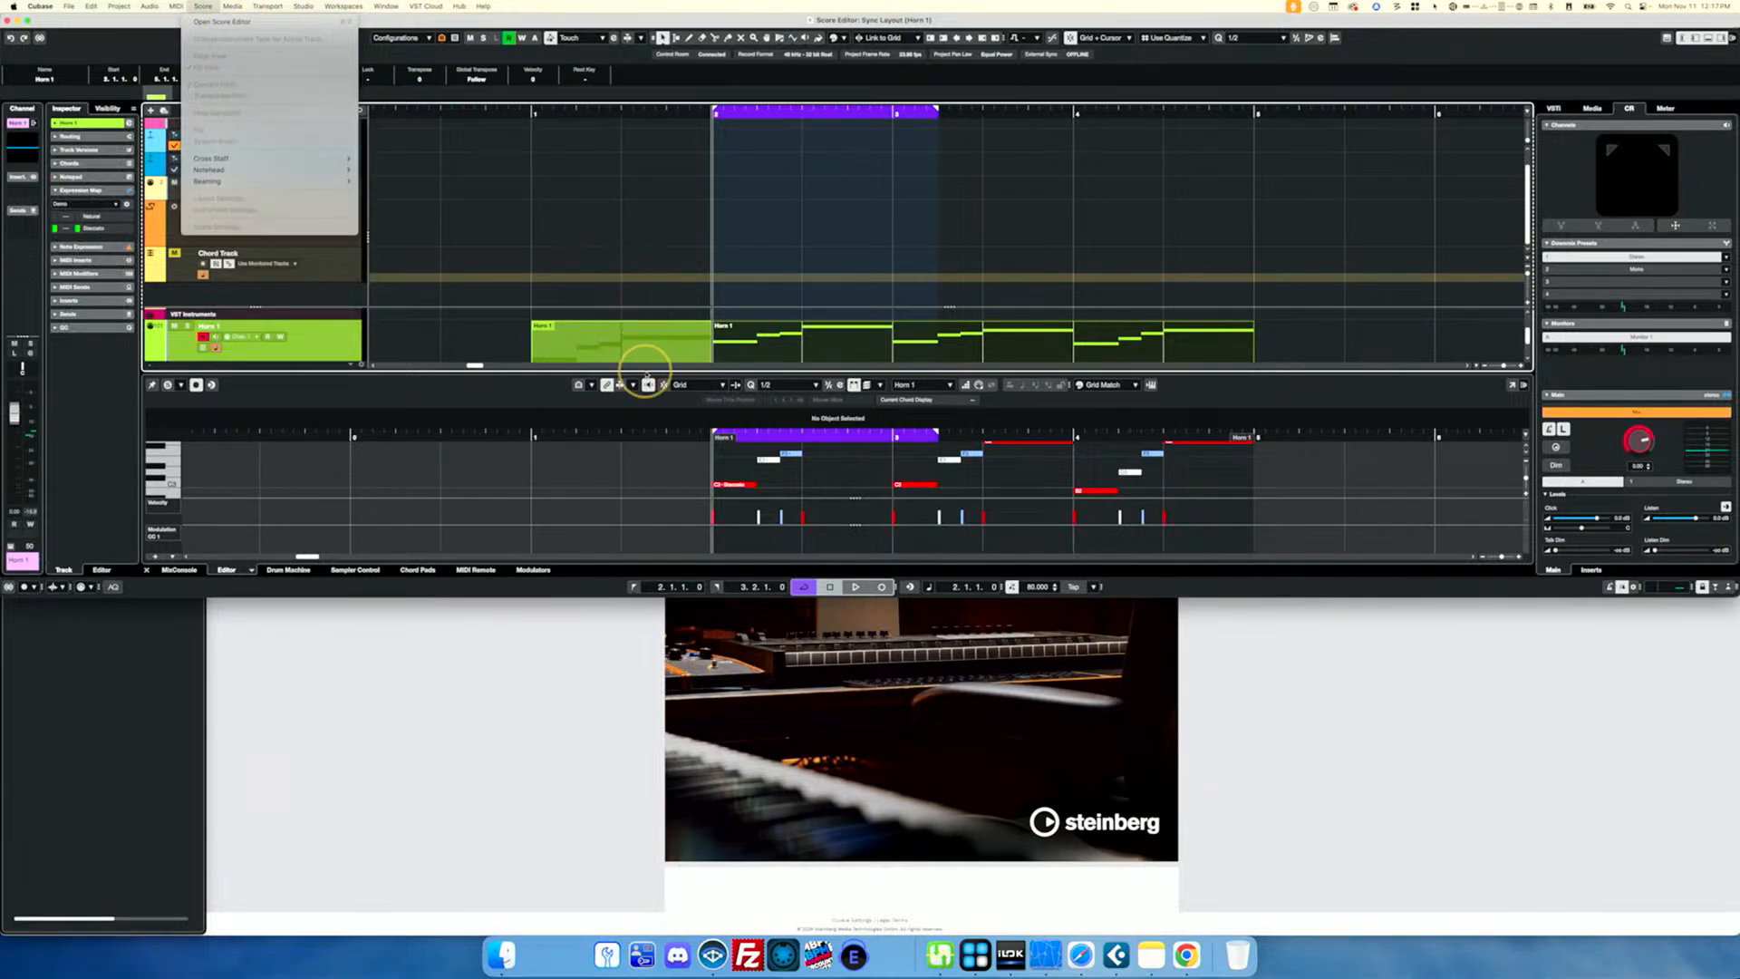
left_click(251, 572)
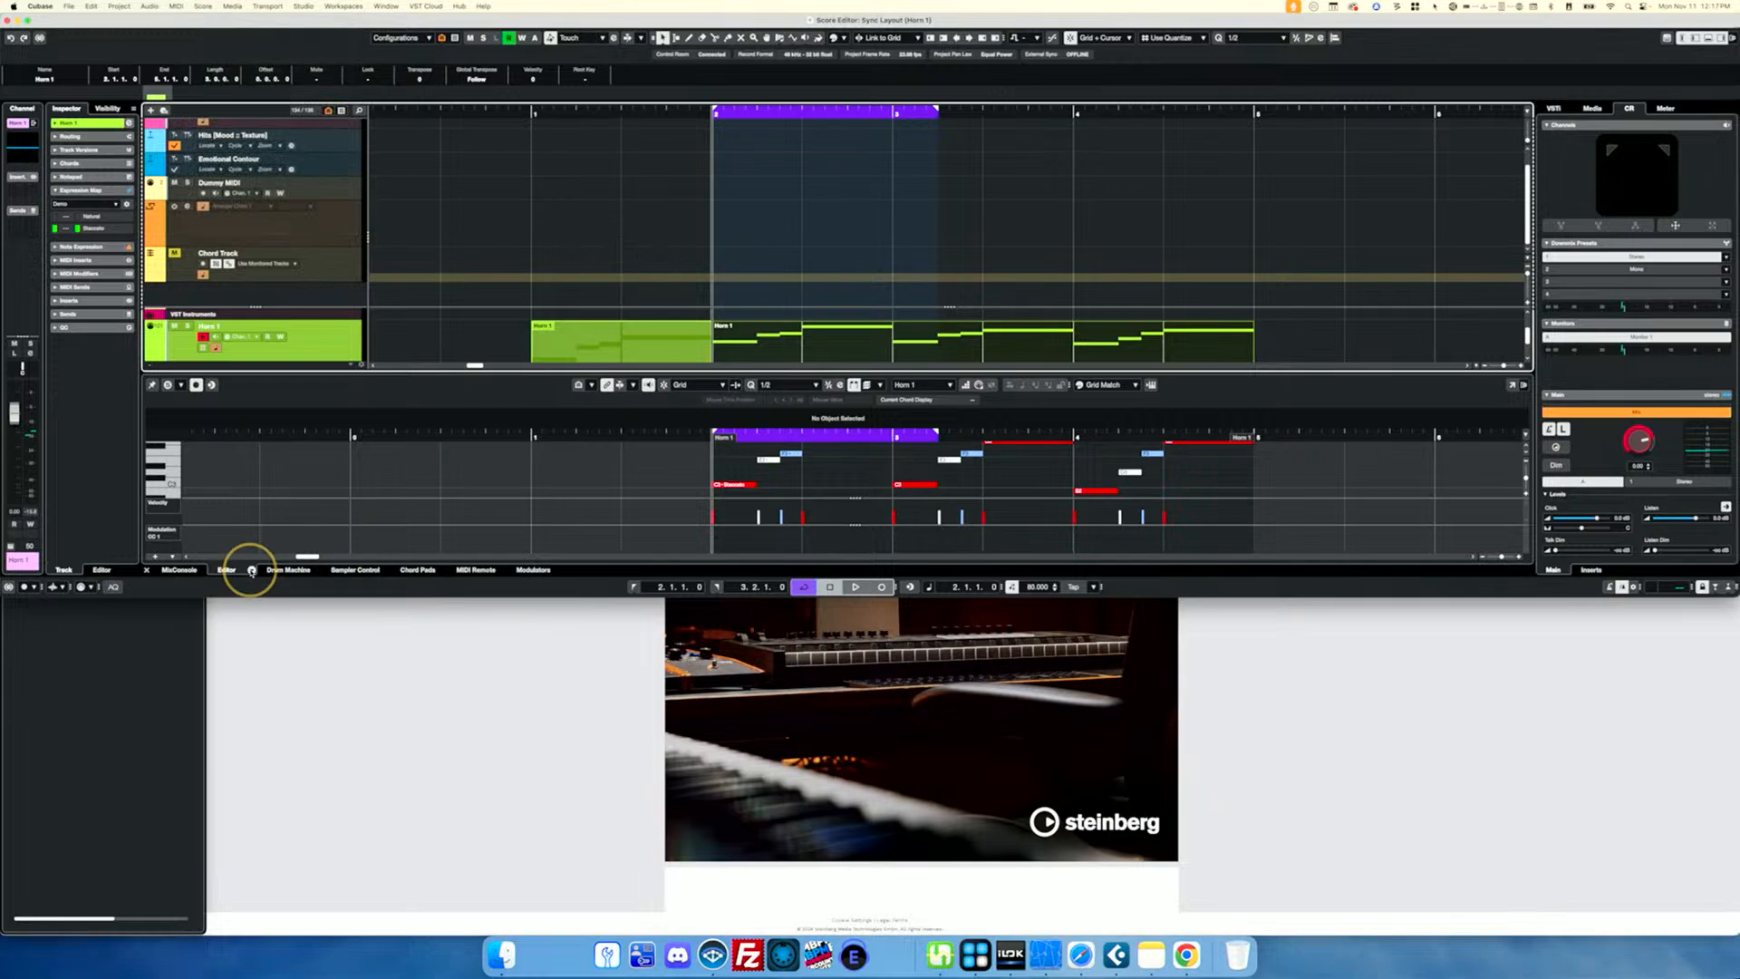
left_click(251, 571)
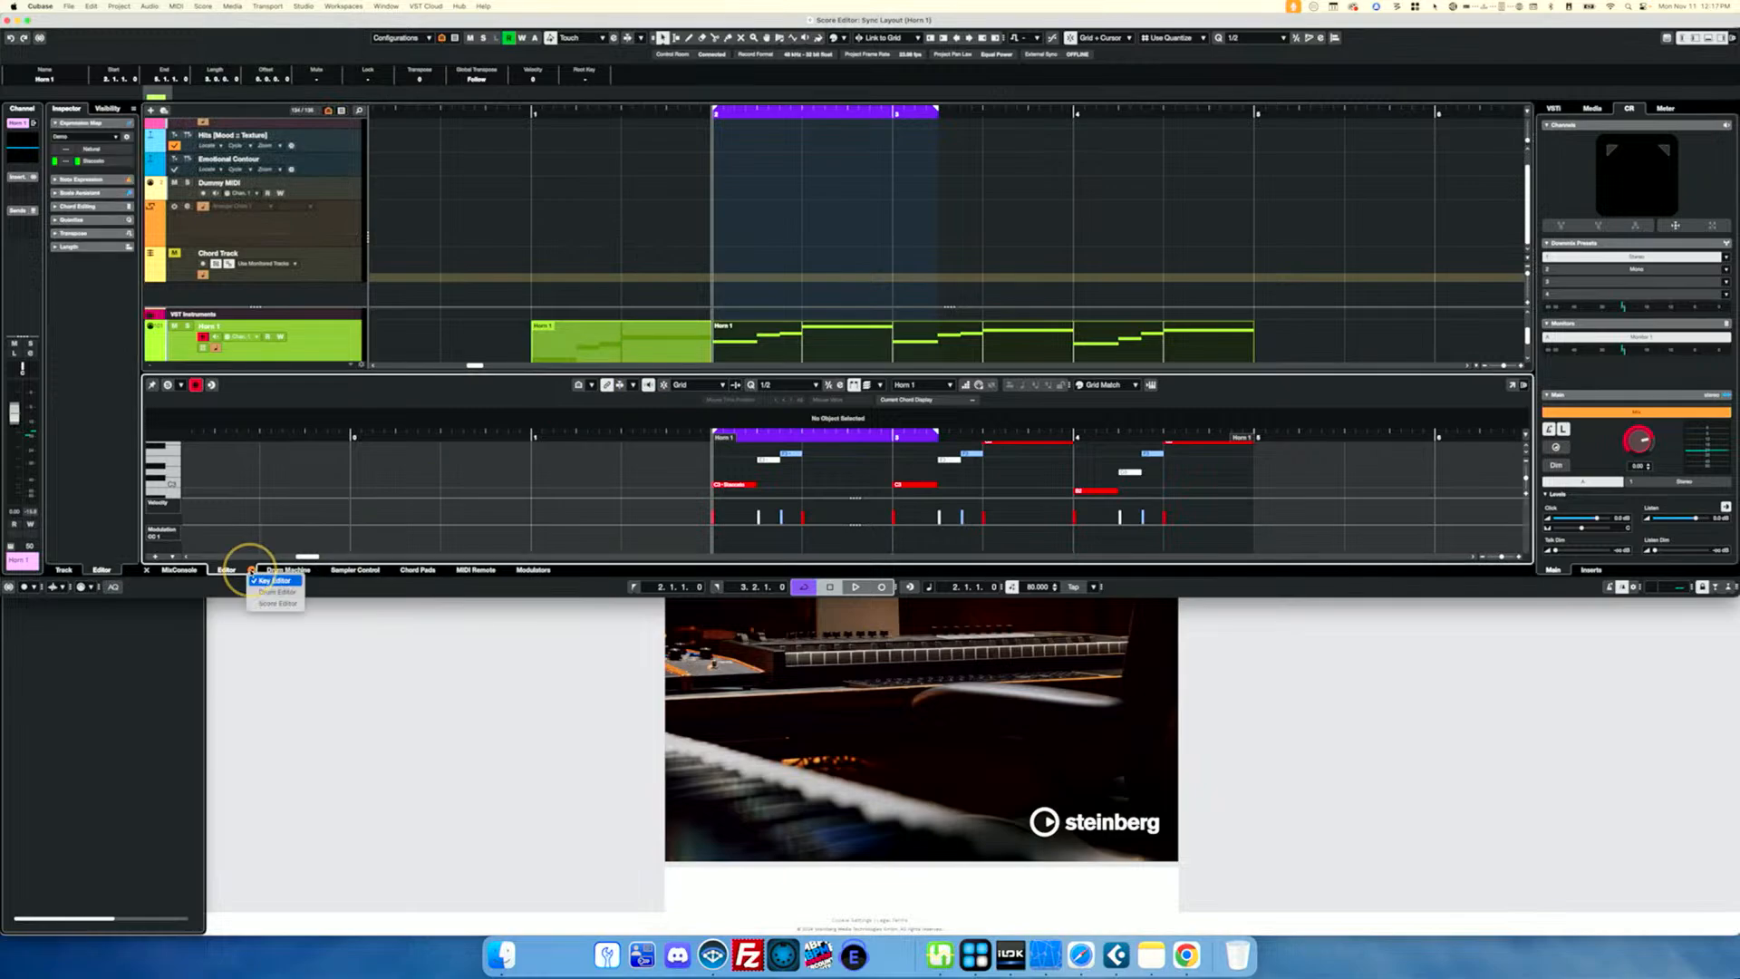
Change the Horn 1 track's instrument type to the Brass family's French Horn, using the F treble clef transposing variant.
left_click(203, 7)
mouse_move(176, 8)
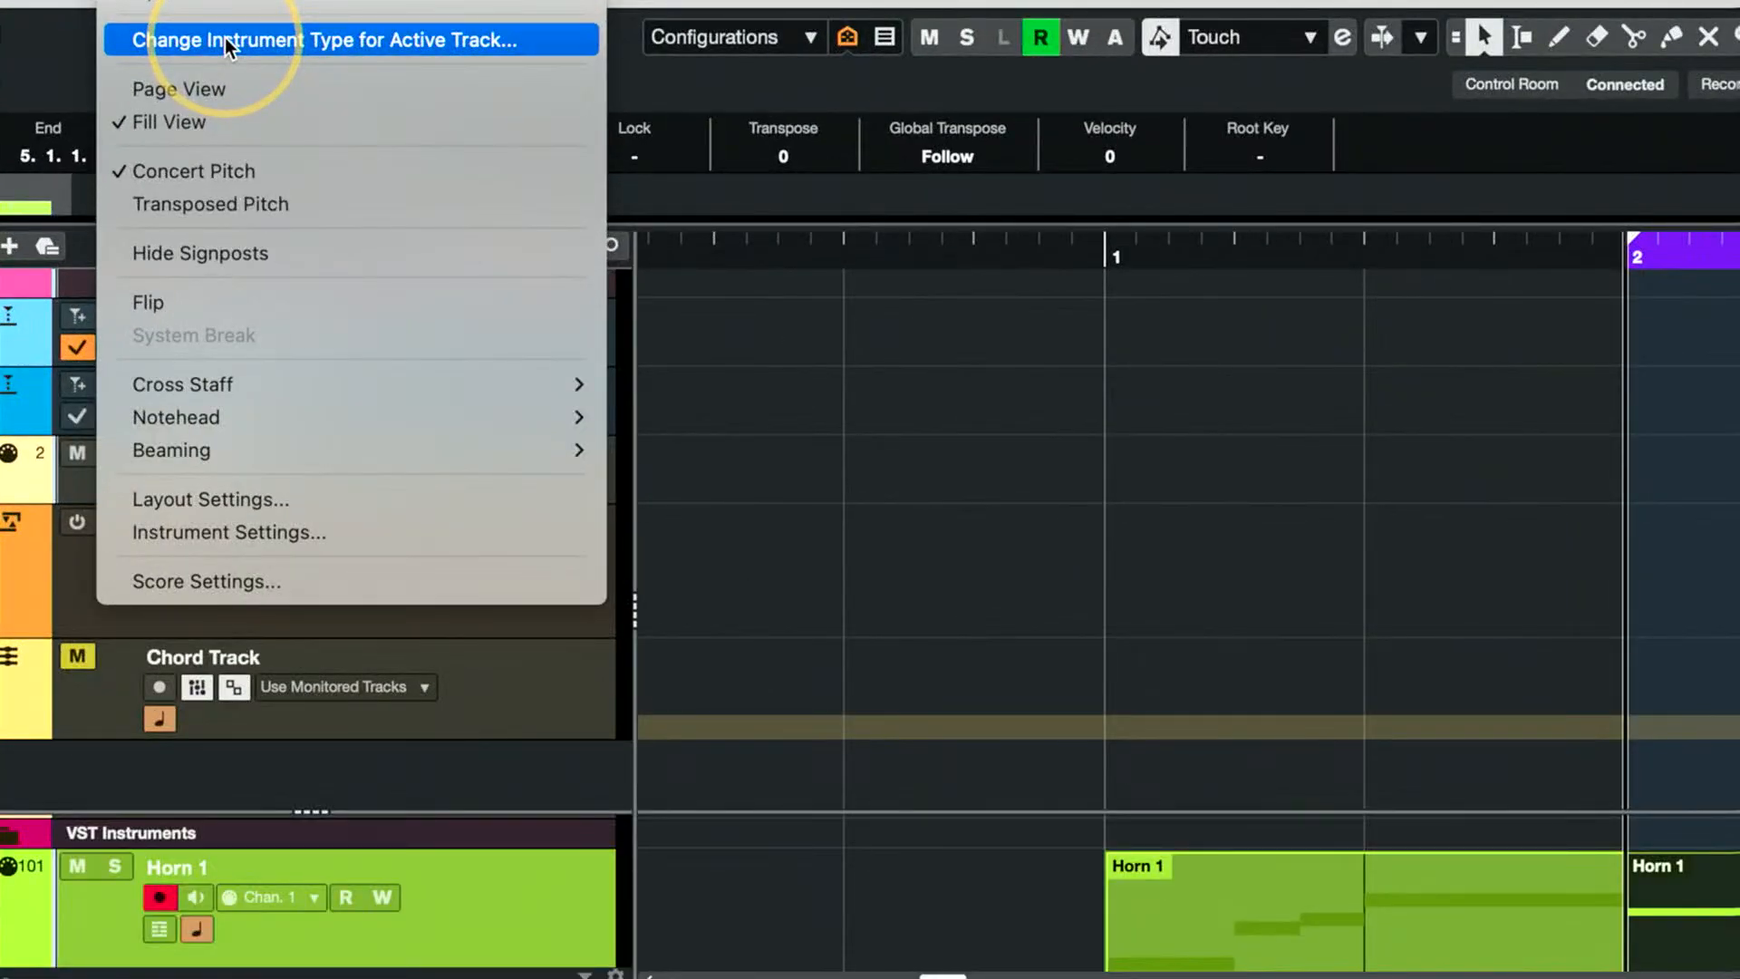
left_click(224, 37)
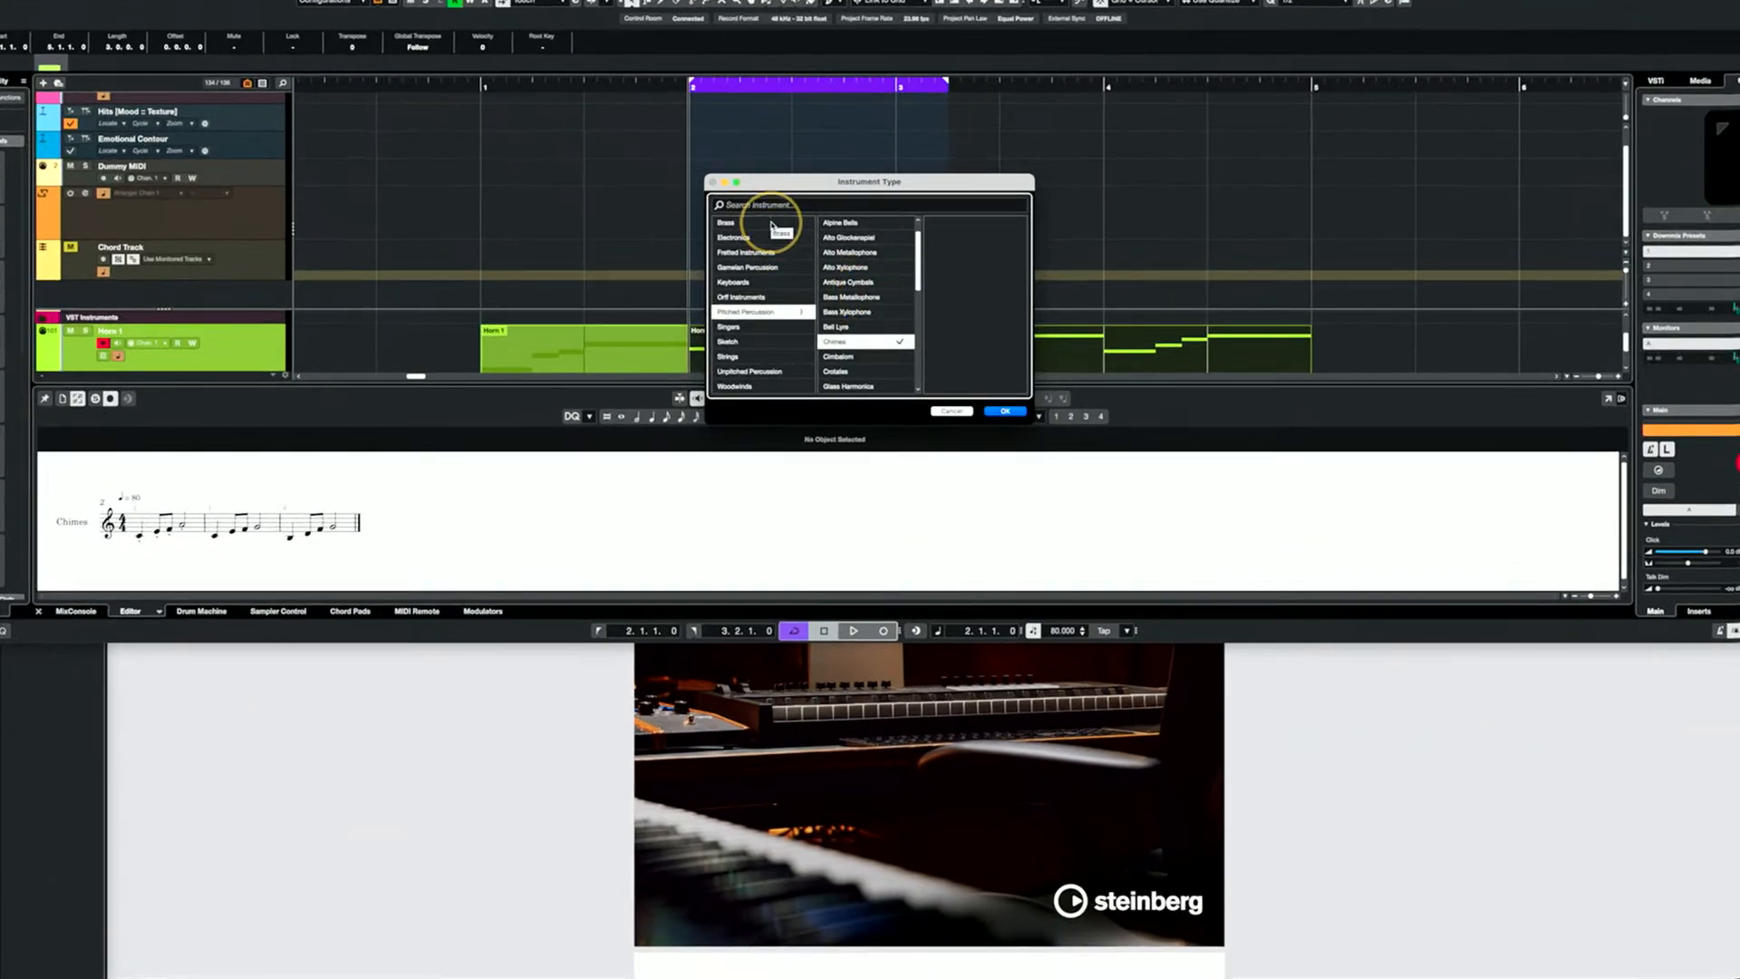
left_click(771, 222)
scroll(870, 276, "down", 10)
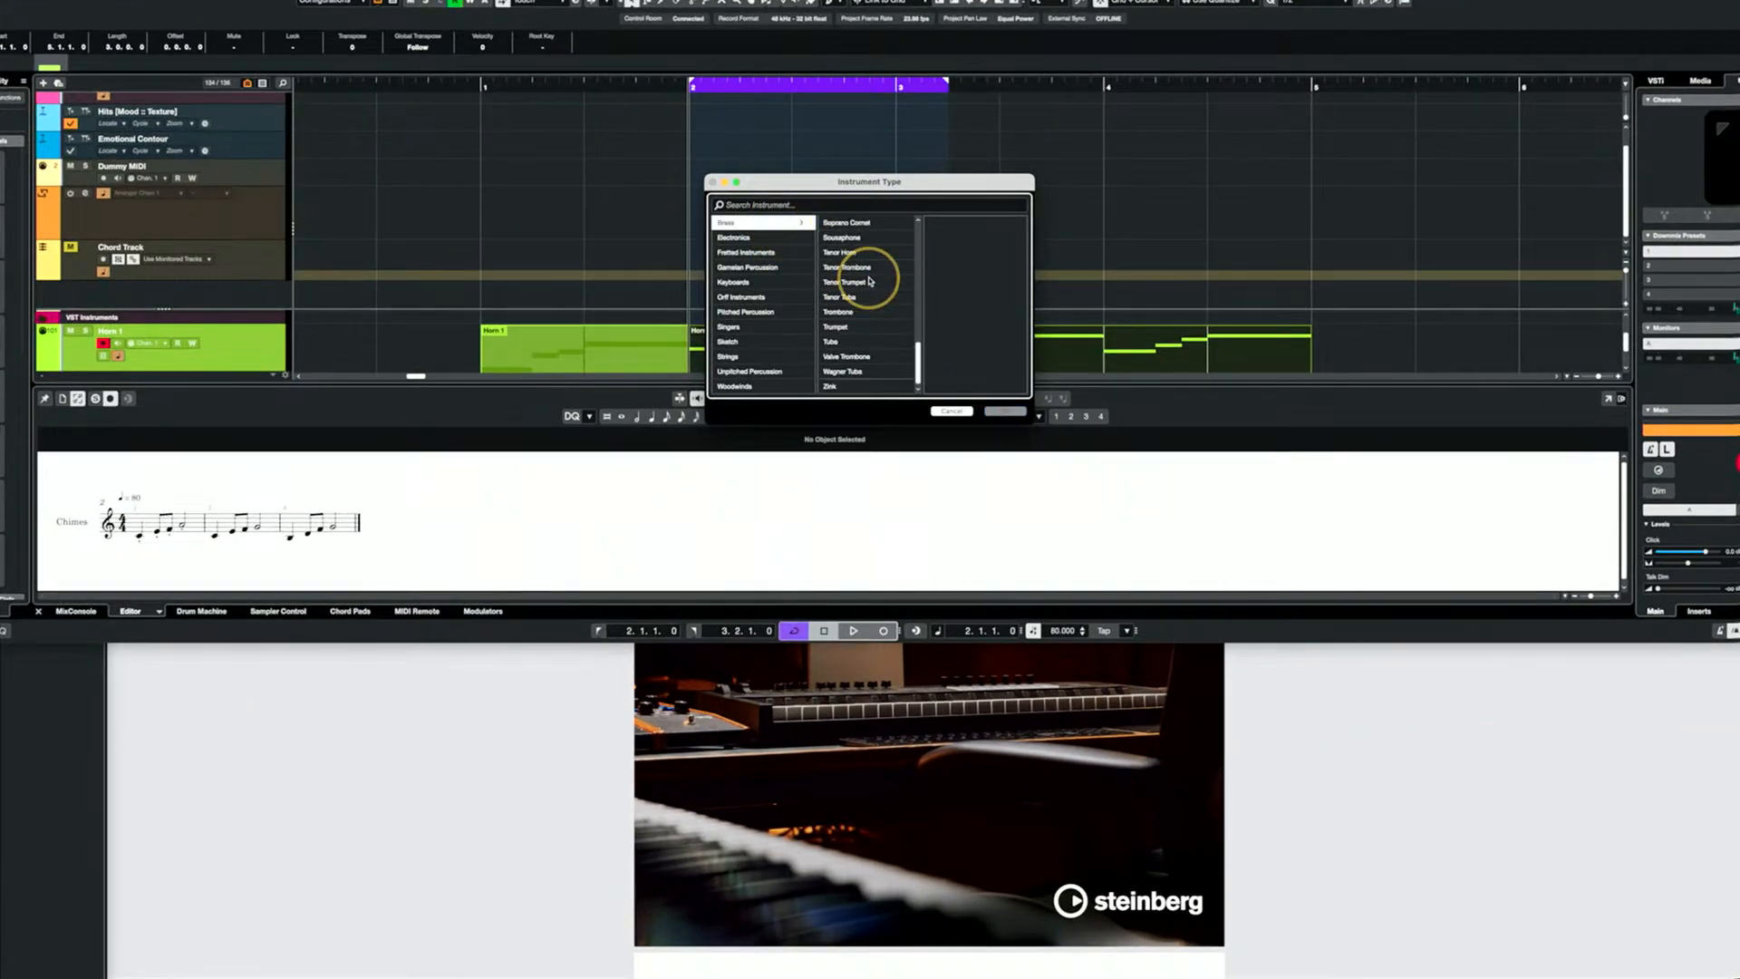
scroll(870, 281, "up", 5)
left_click(855, 309)
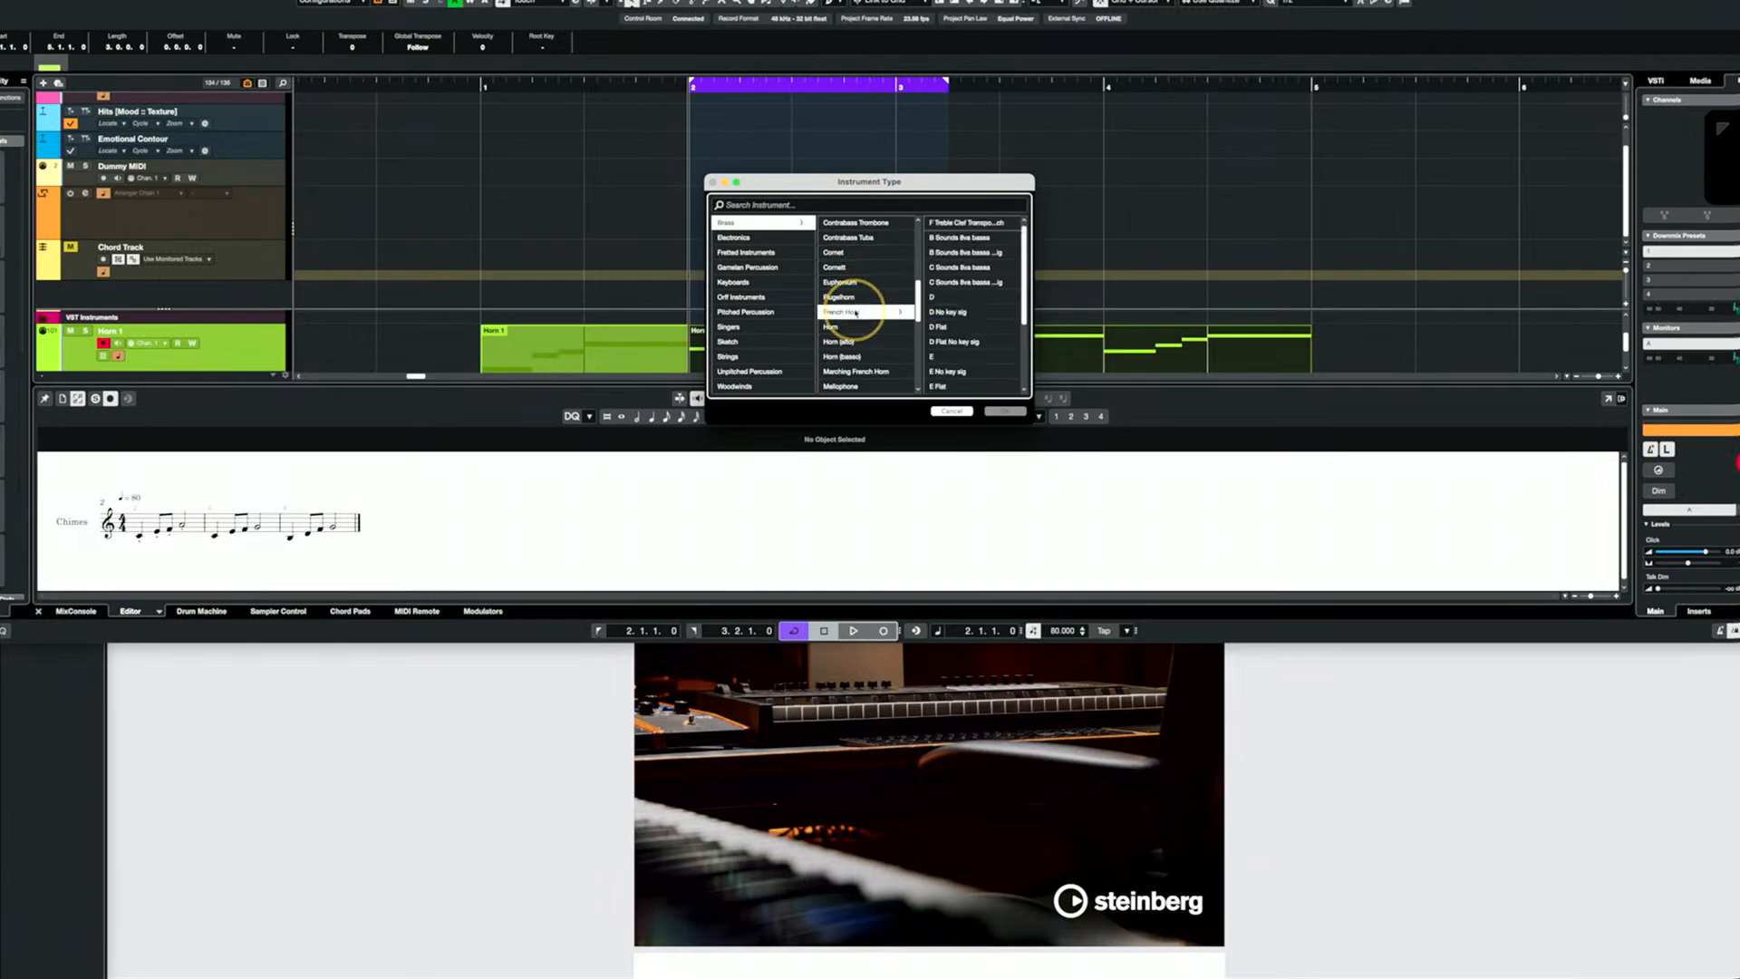
left_click(978, 223)
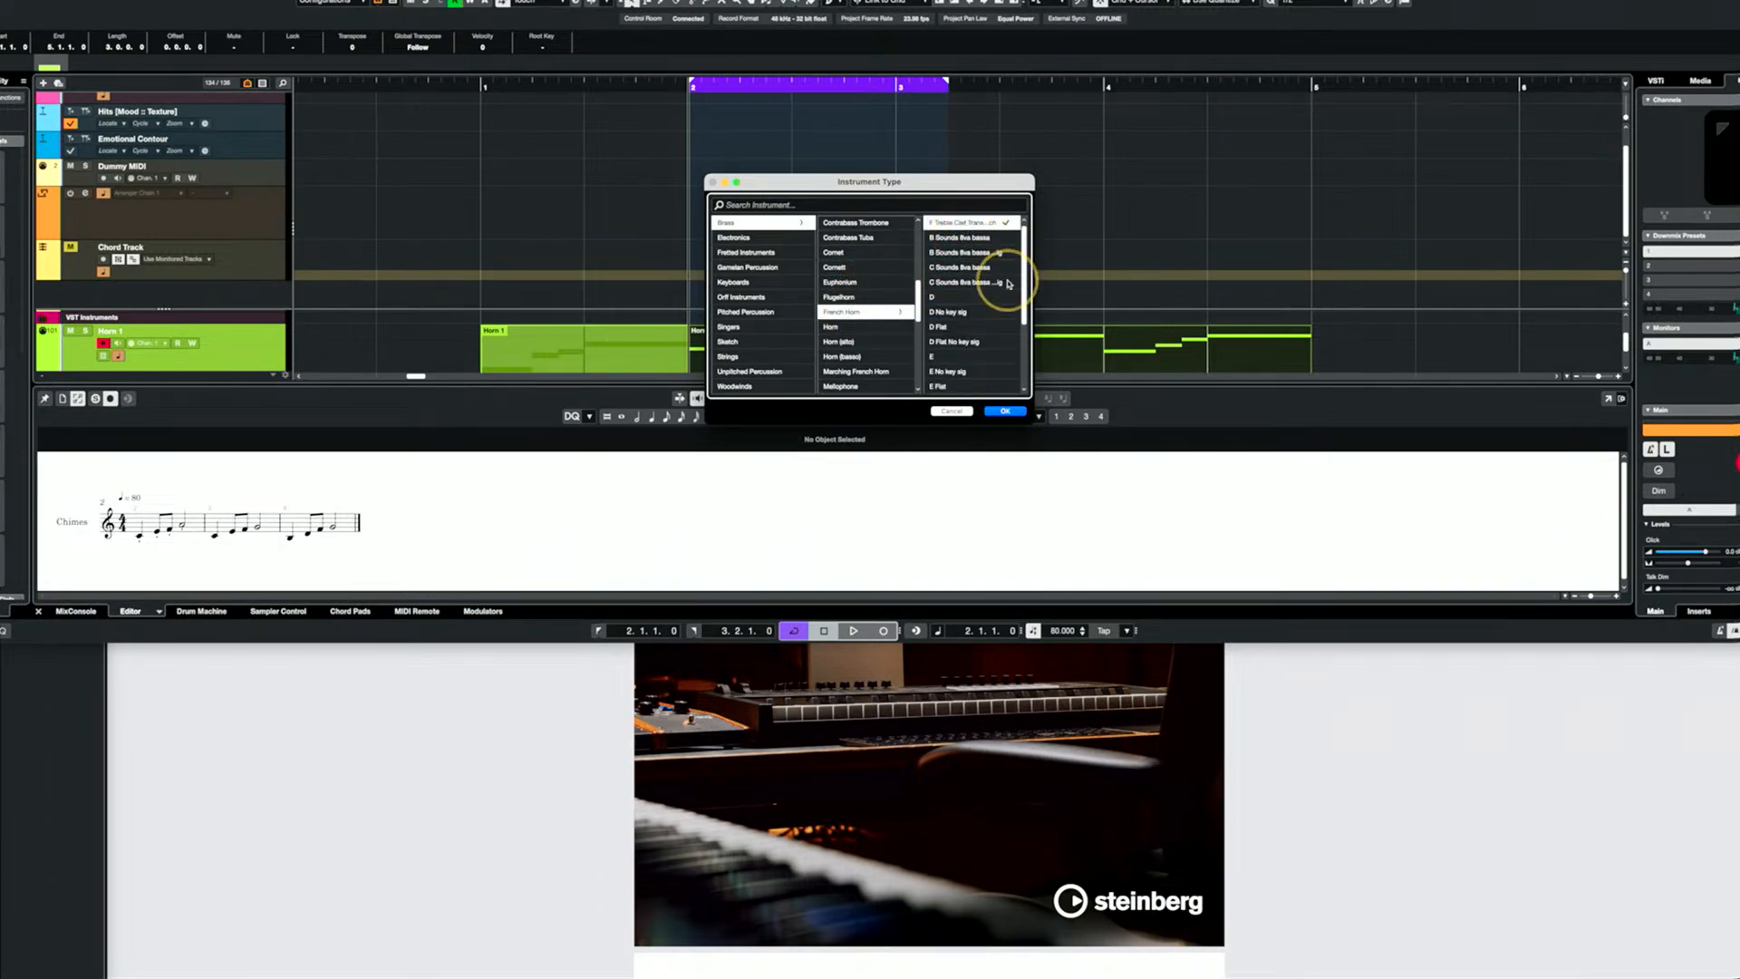
left_click(1007, 412)
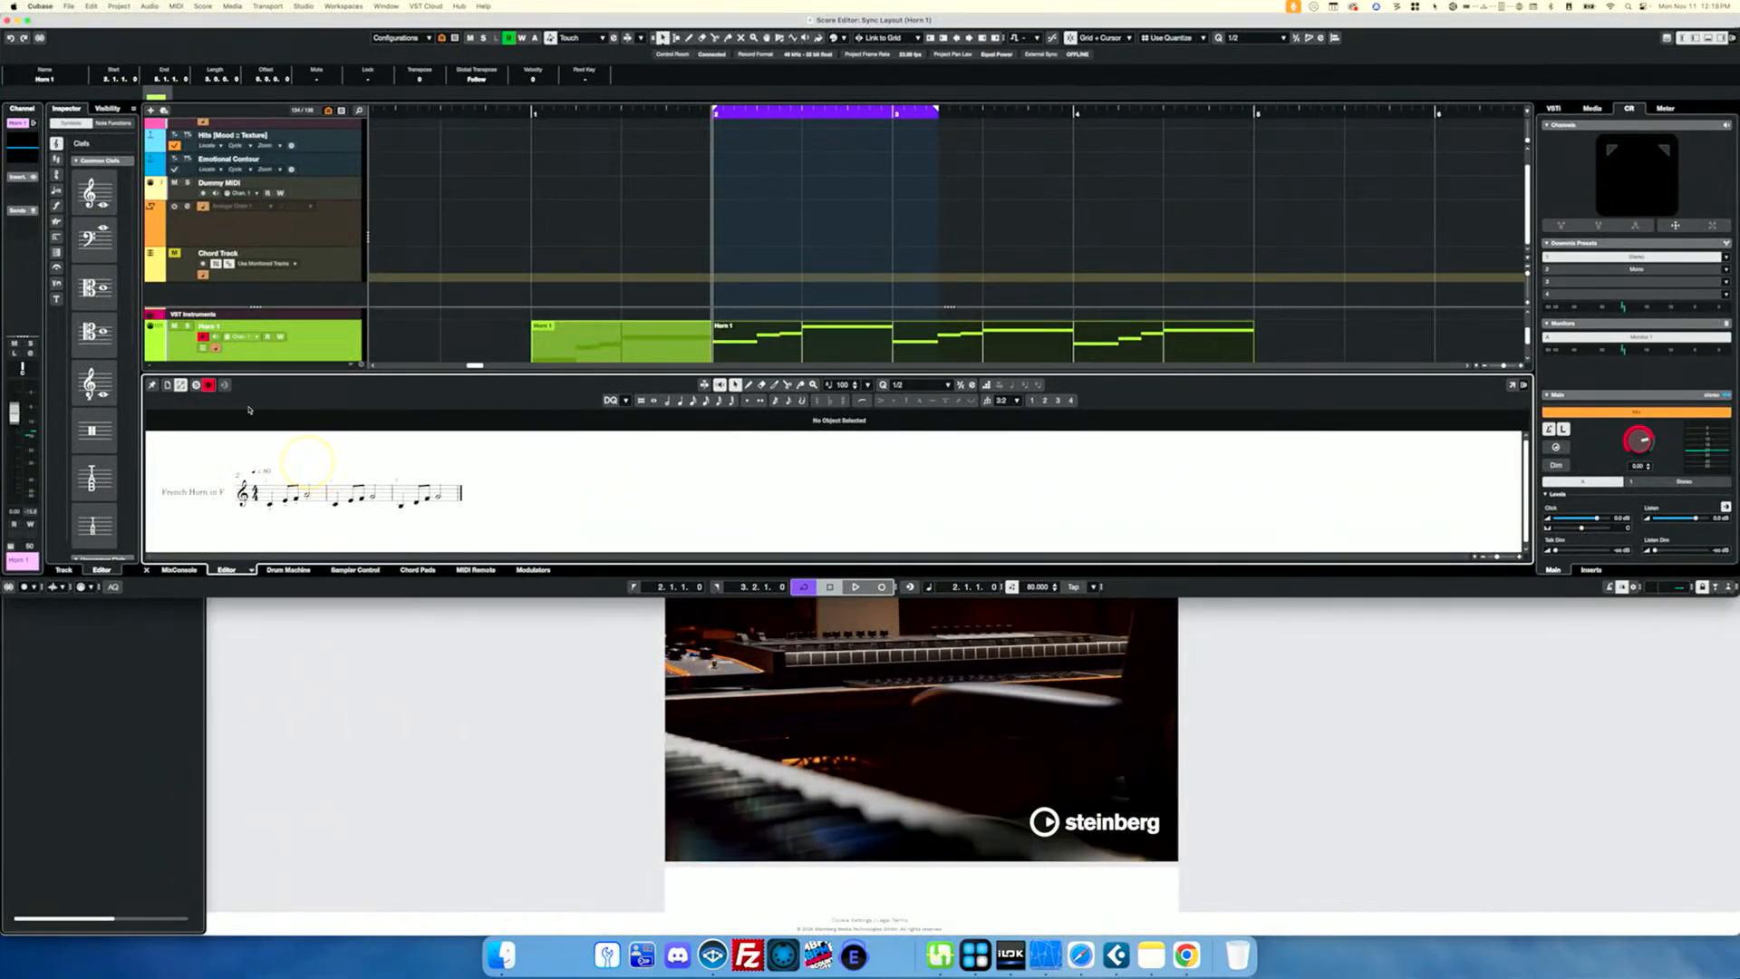
Enlarge the project window to full screen and show the Playing Techniques symbols for the score.
double_click(306, 23)
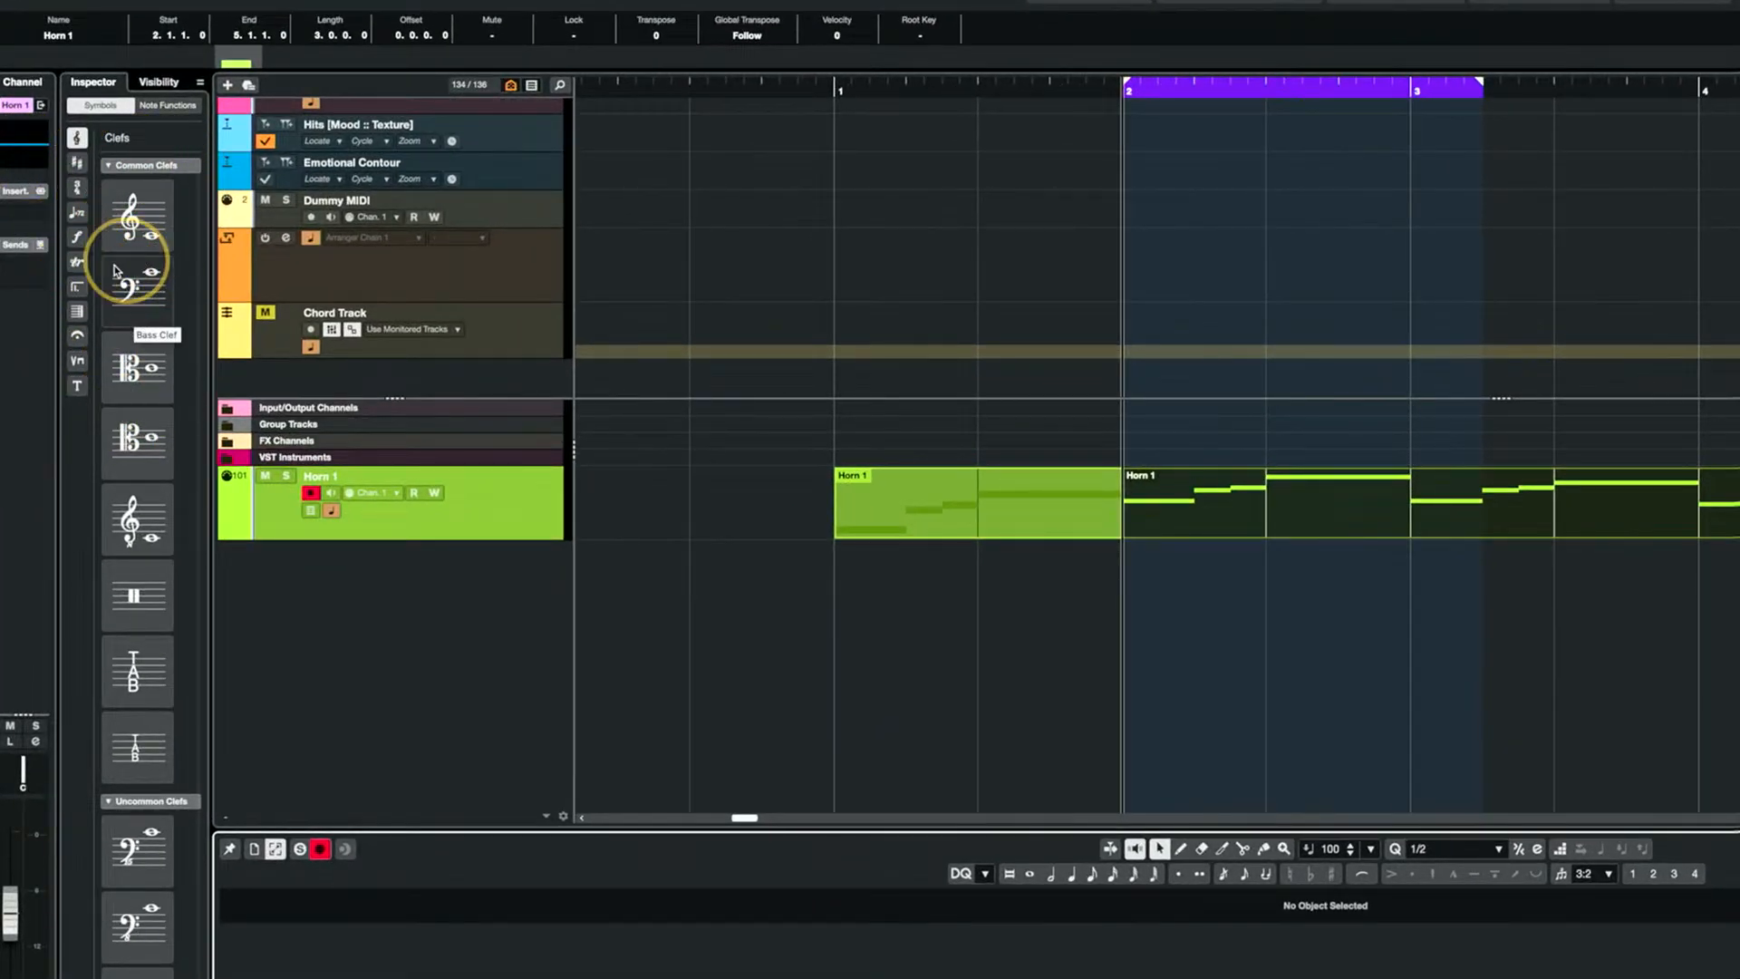
left_click(78, 359)
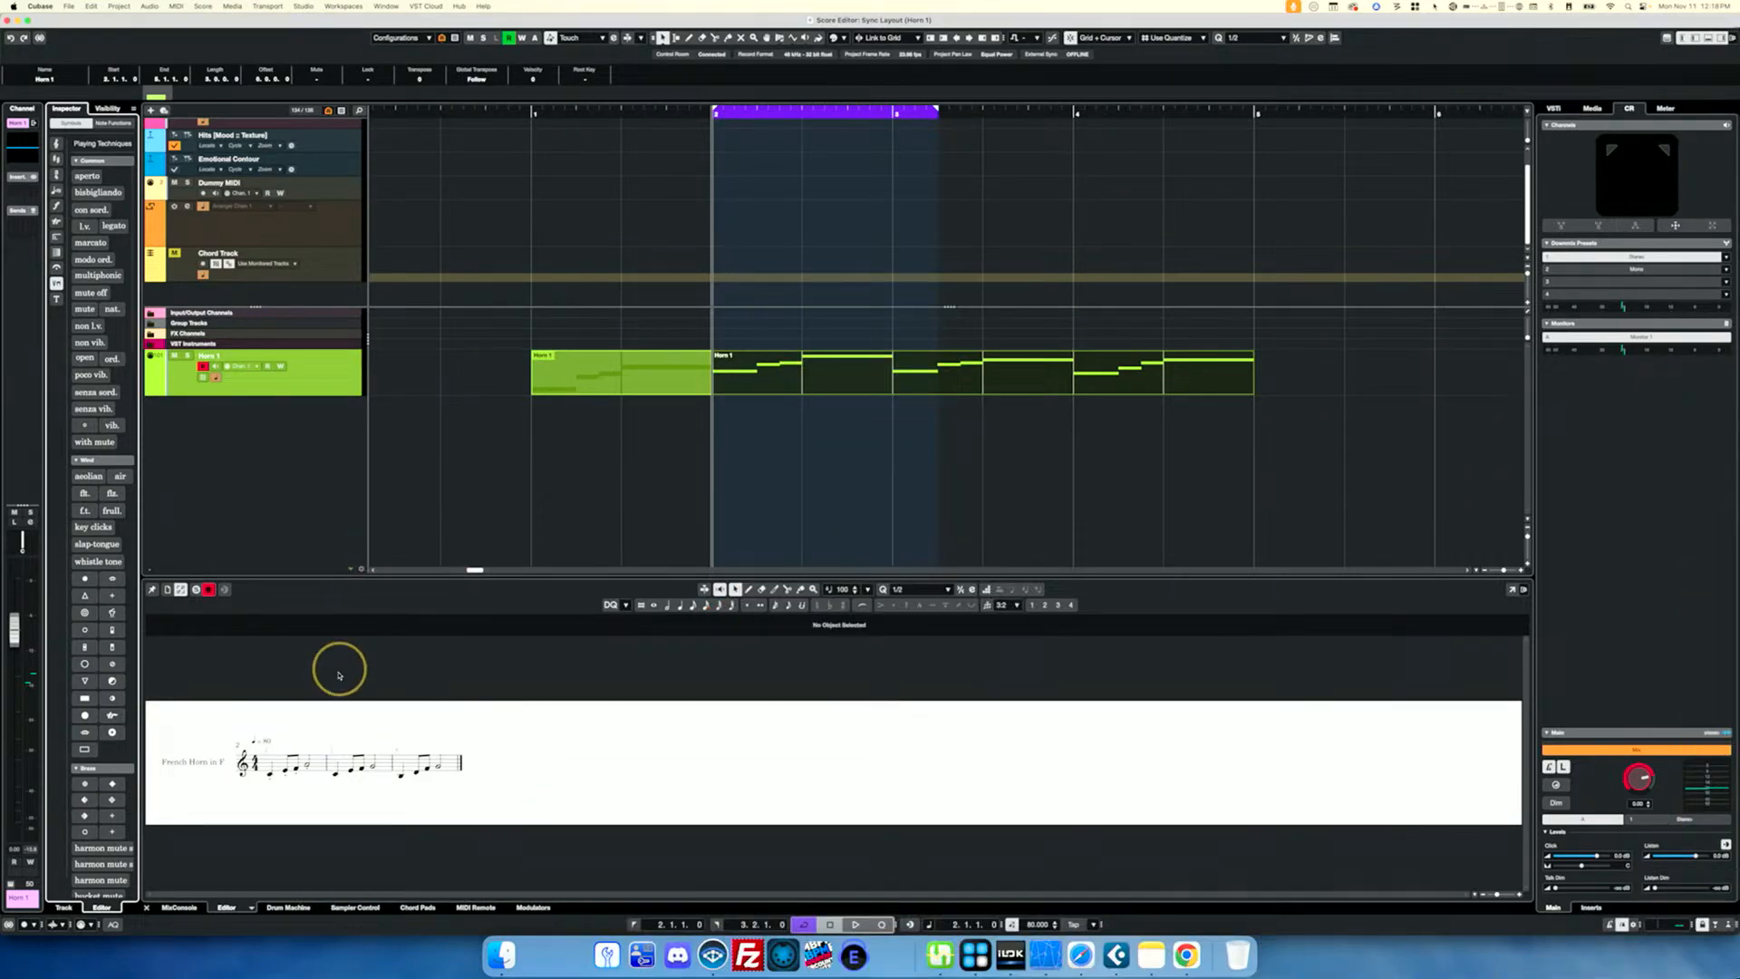
Open the three-bar Horn 1 part in its own Score Editor window, and view the Quantize Panel before closing it.
double_click(753, 372)
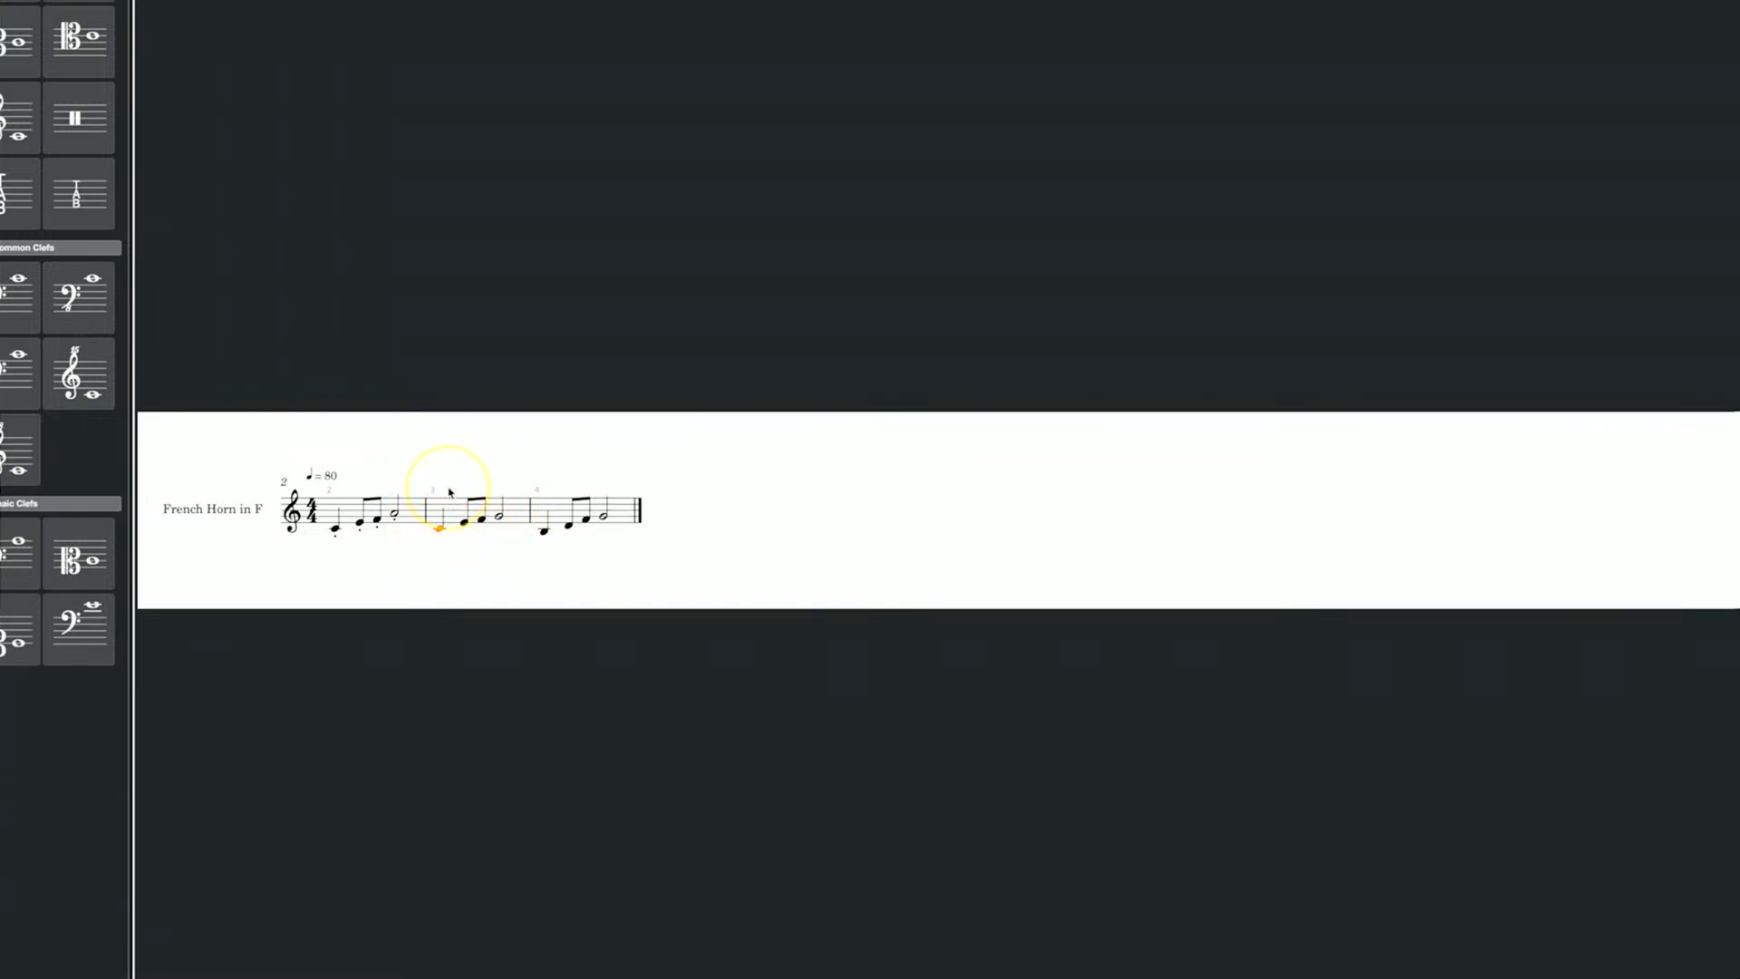
key("alt+q")
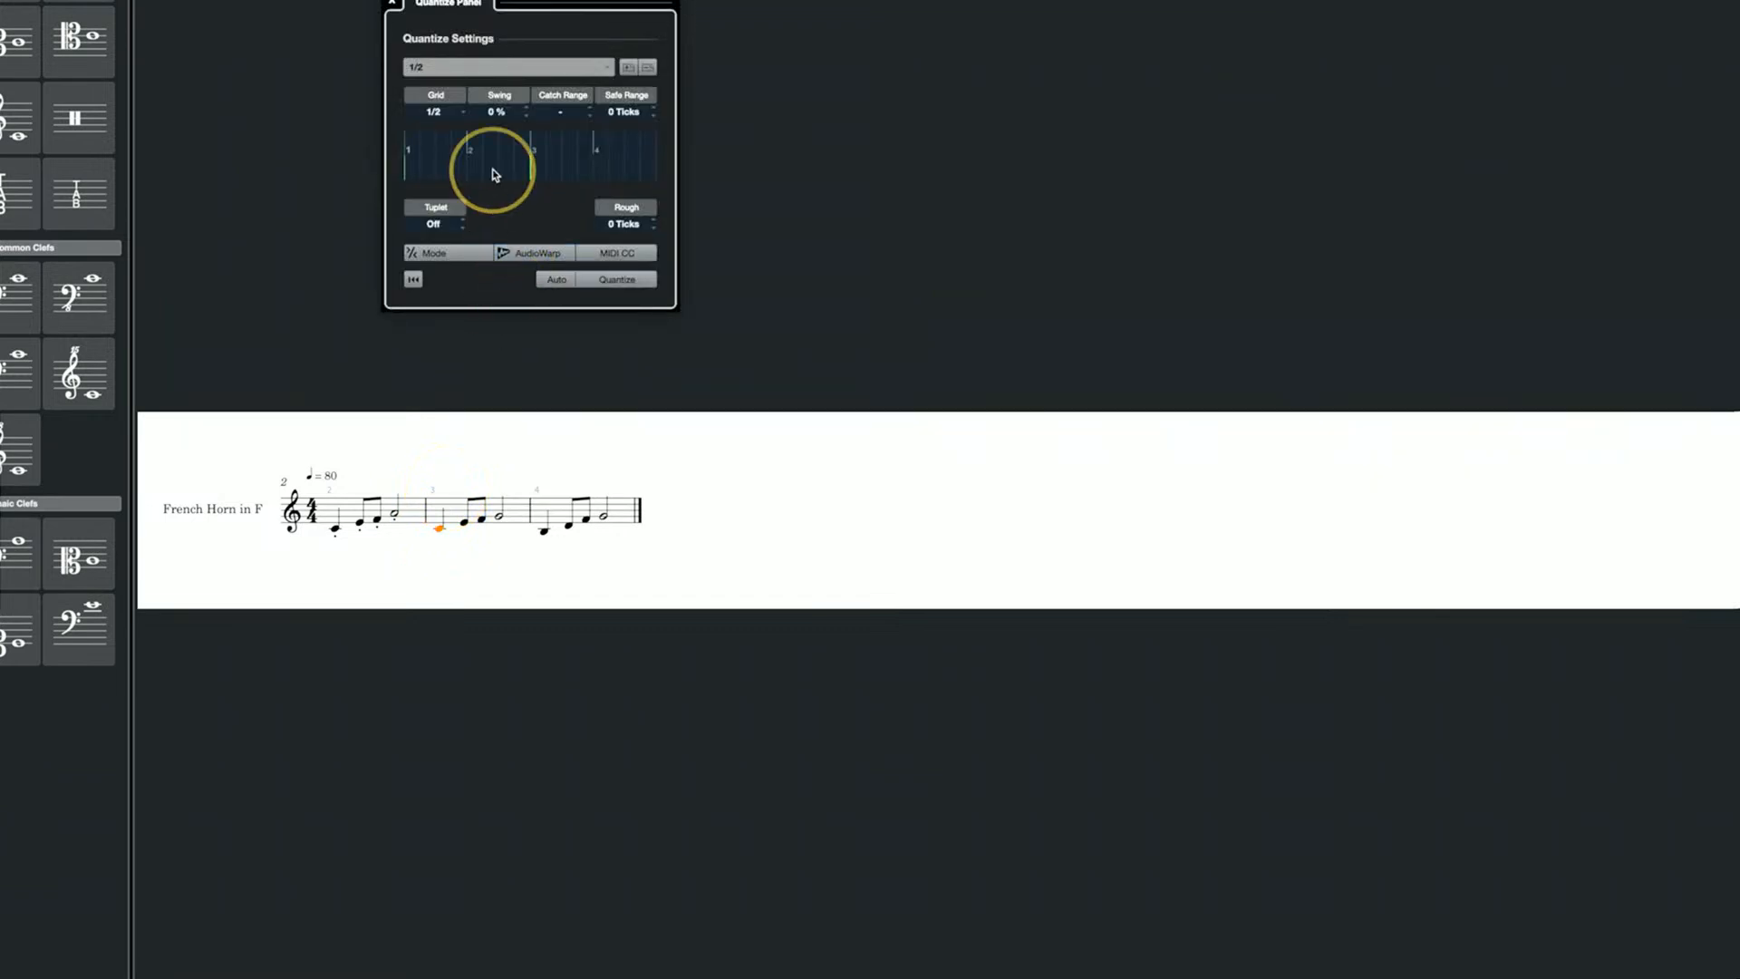
left_click(395, 80)
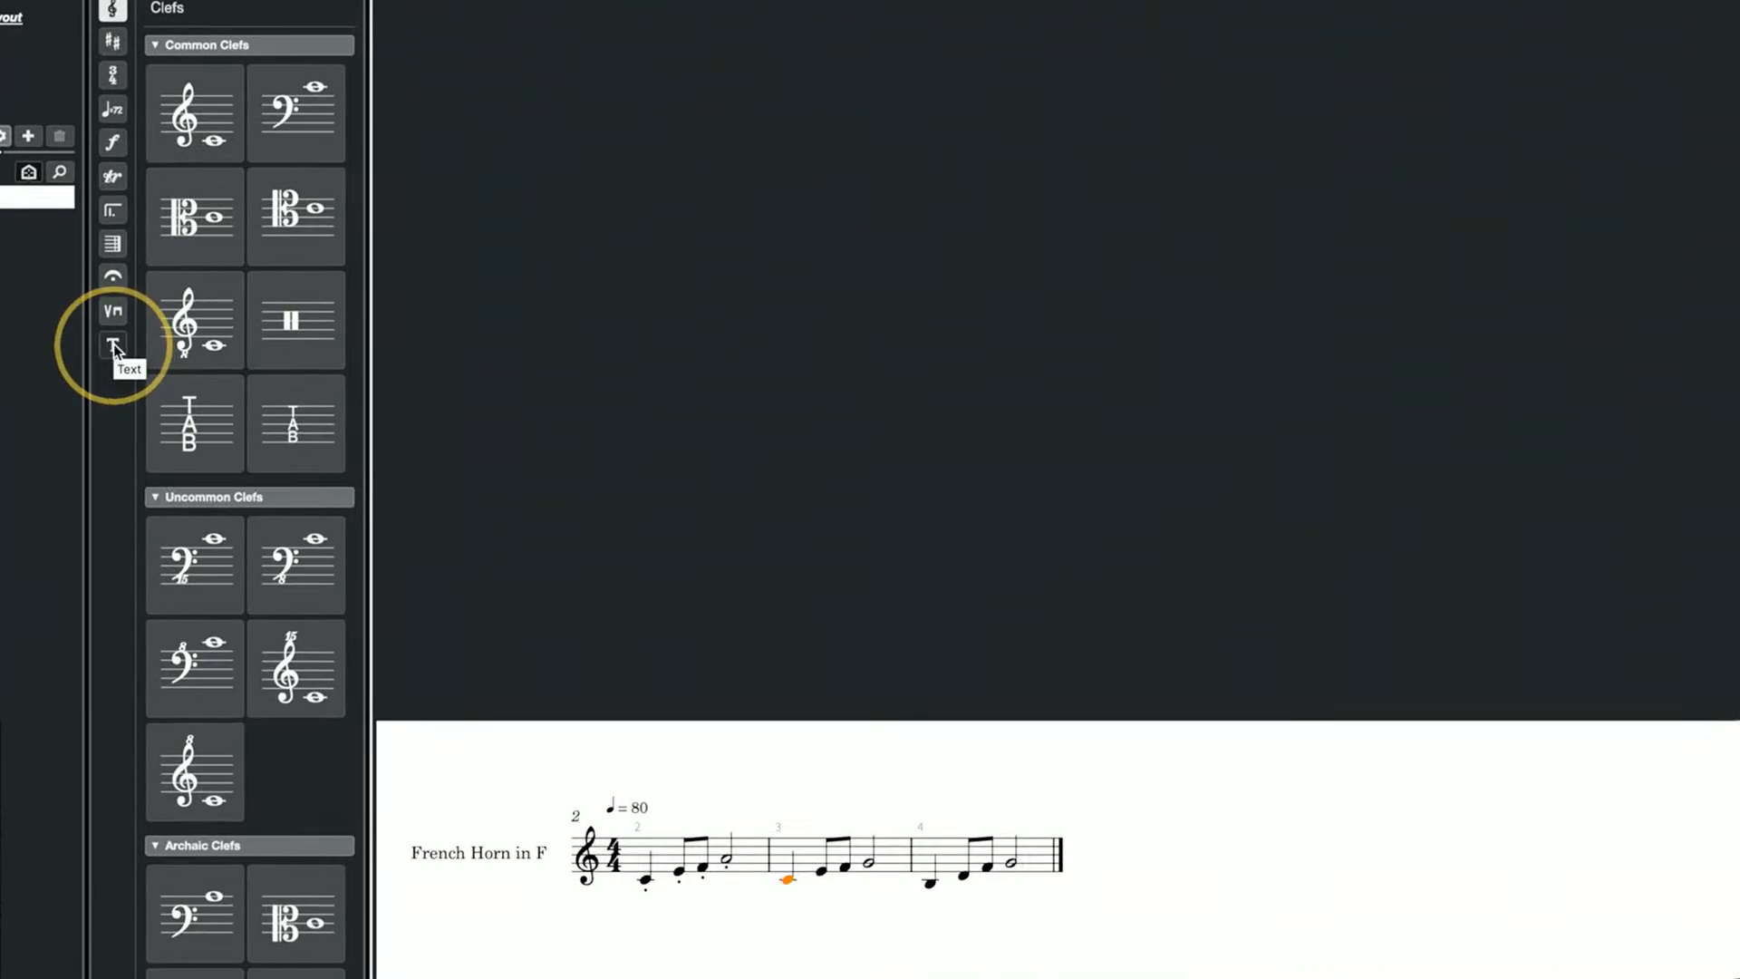
Add a C chord symbol above the first note of bar 3 using the text symbols.
left_click(112, 344)
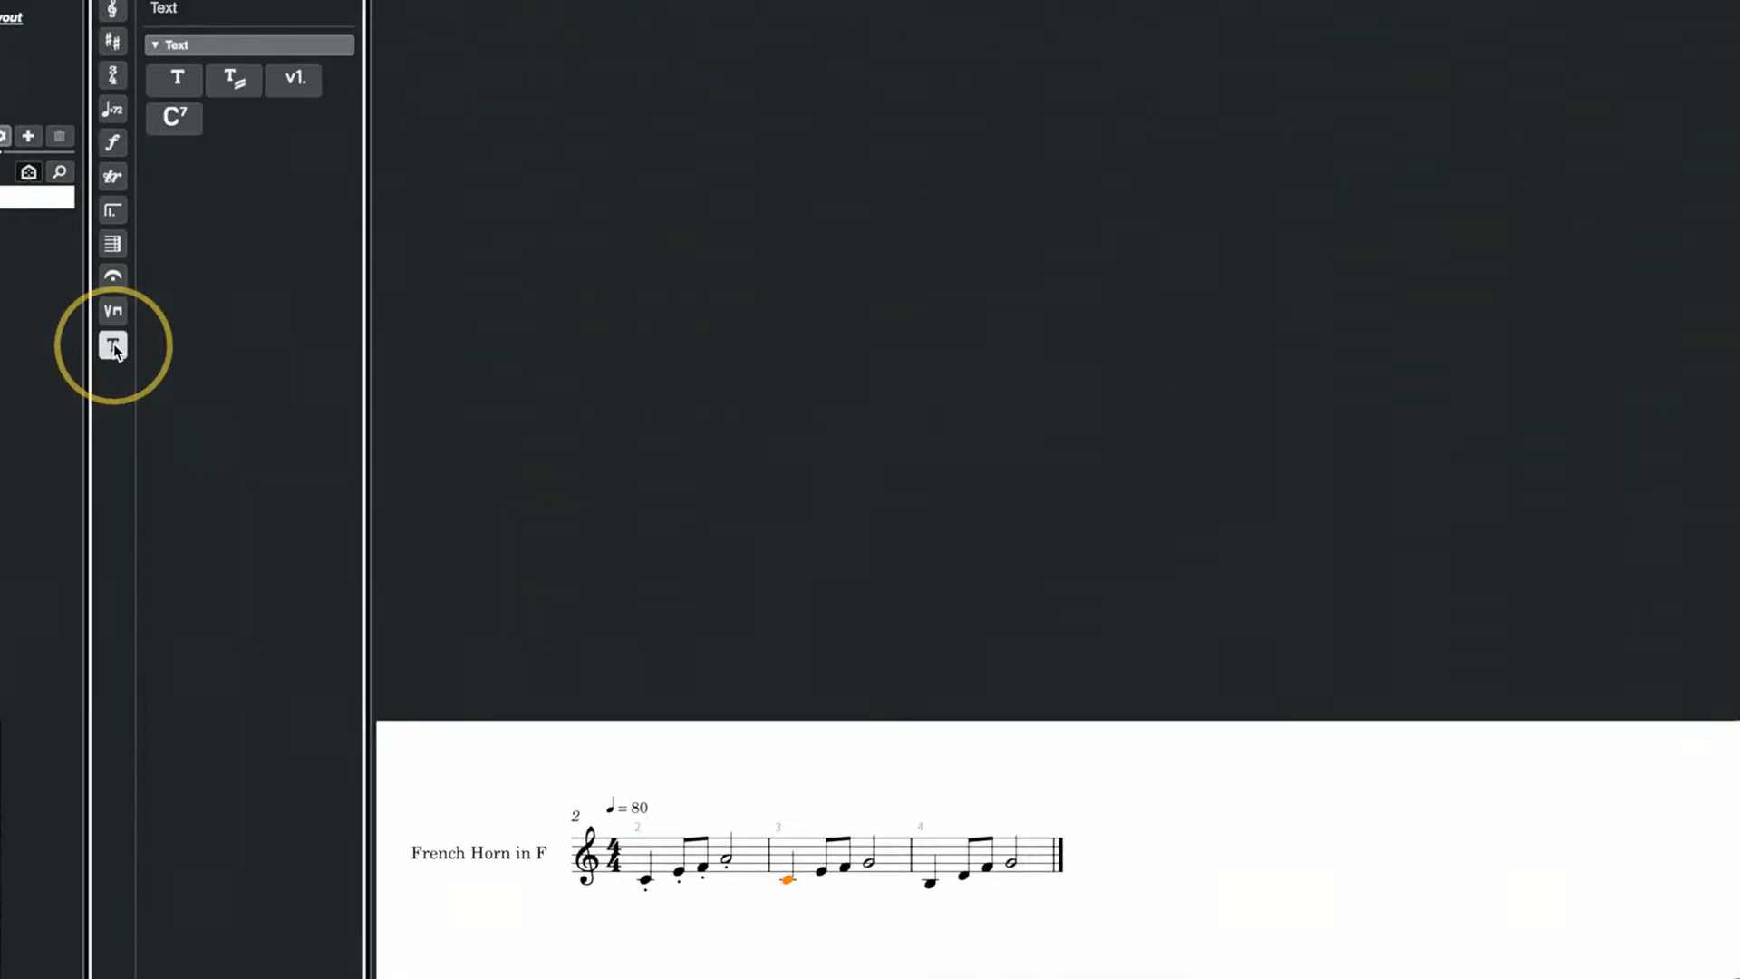
left_click(177, 120)
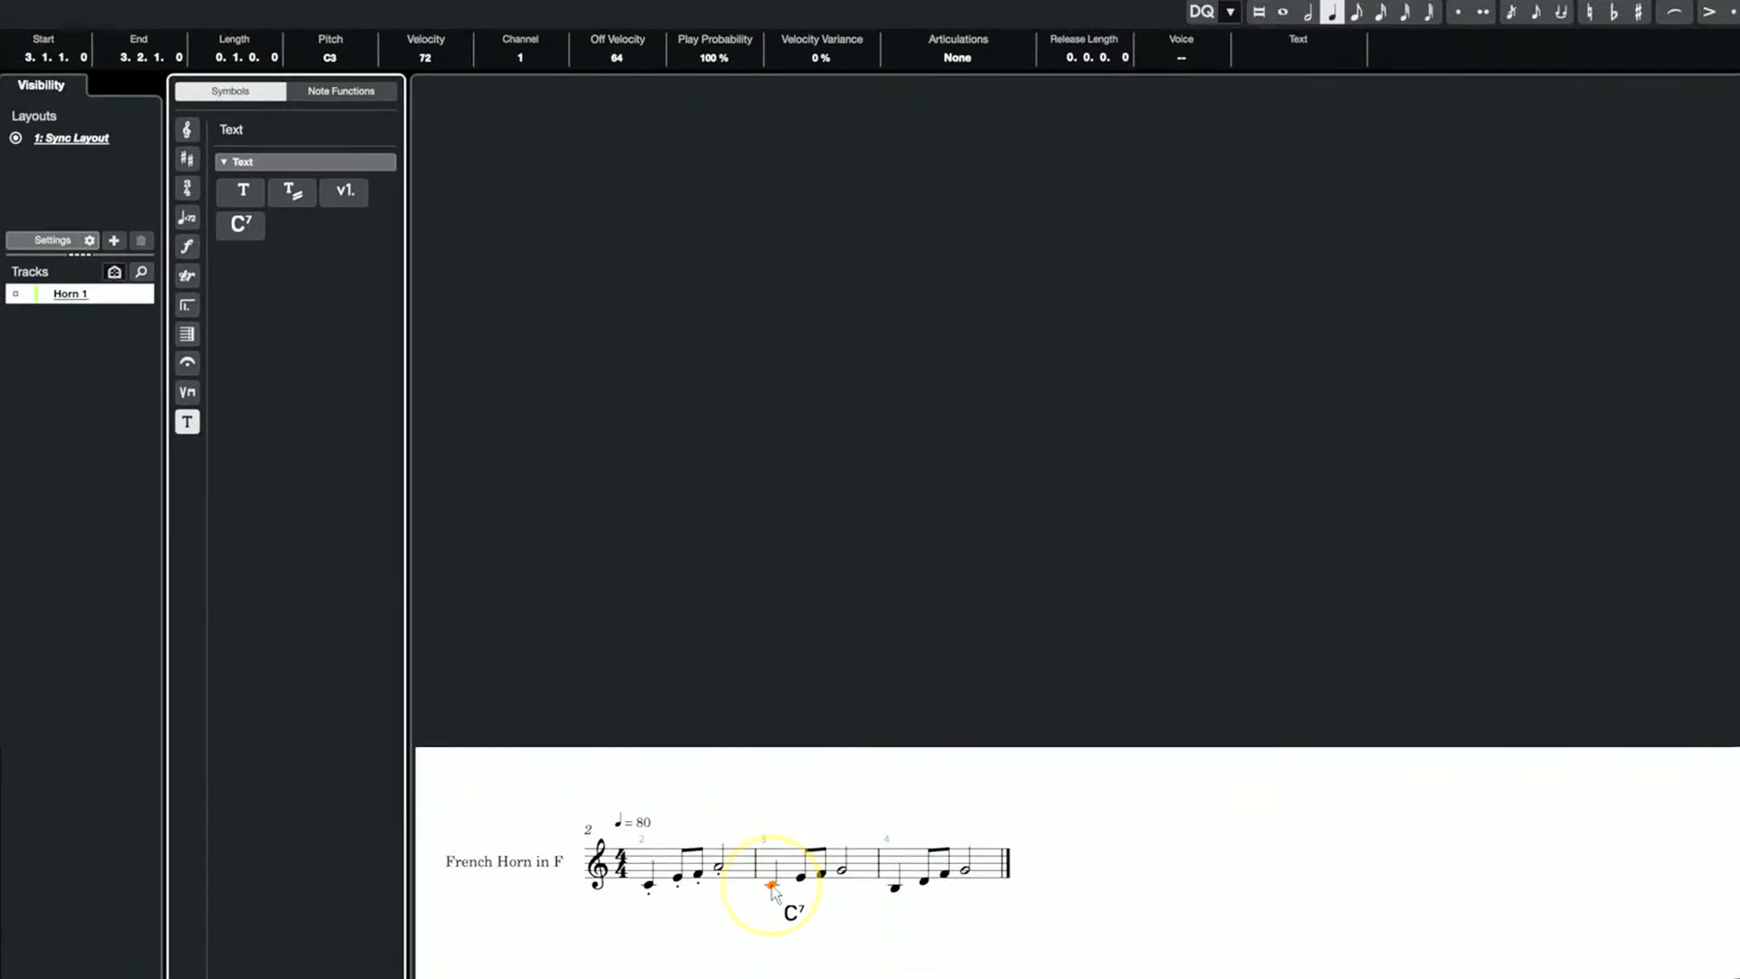
left_click(772, 887)
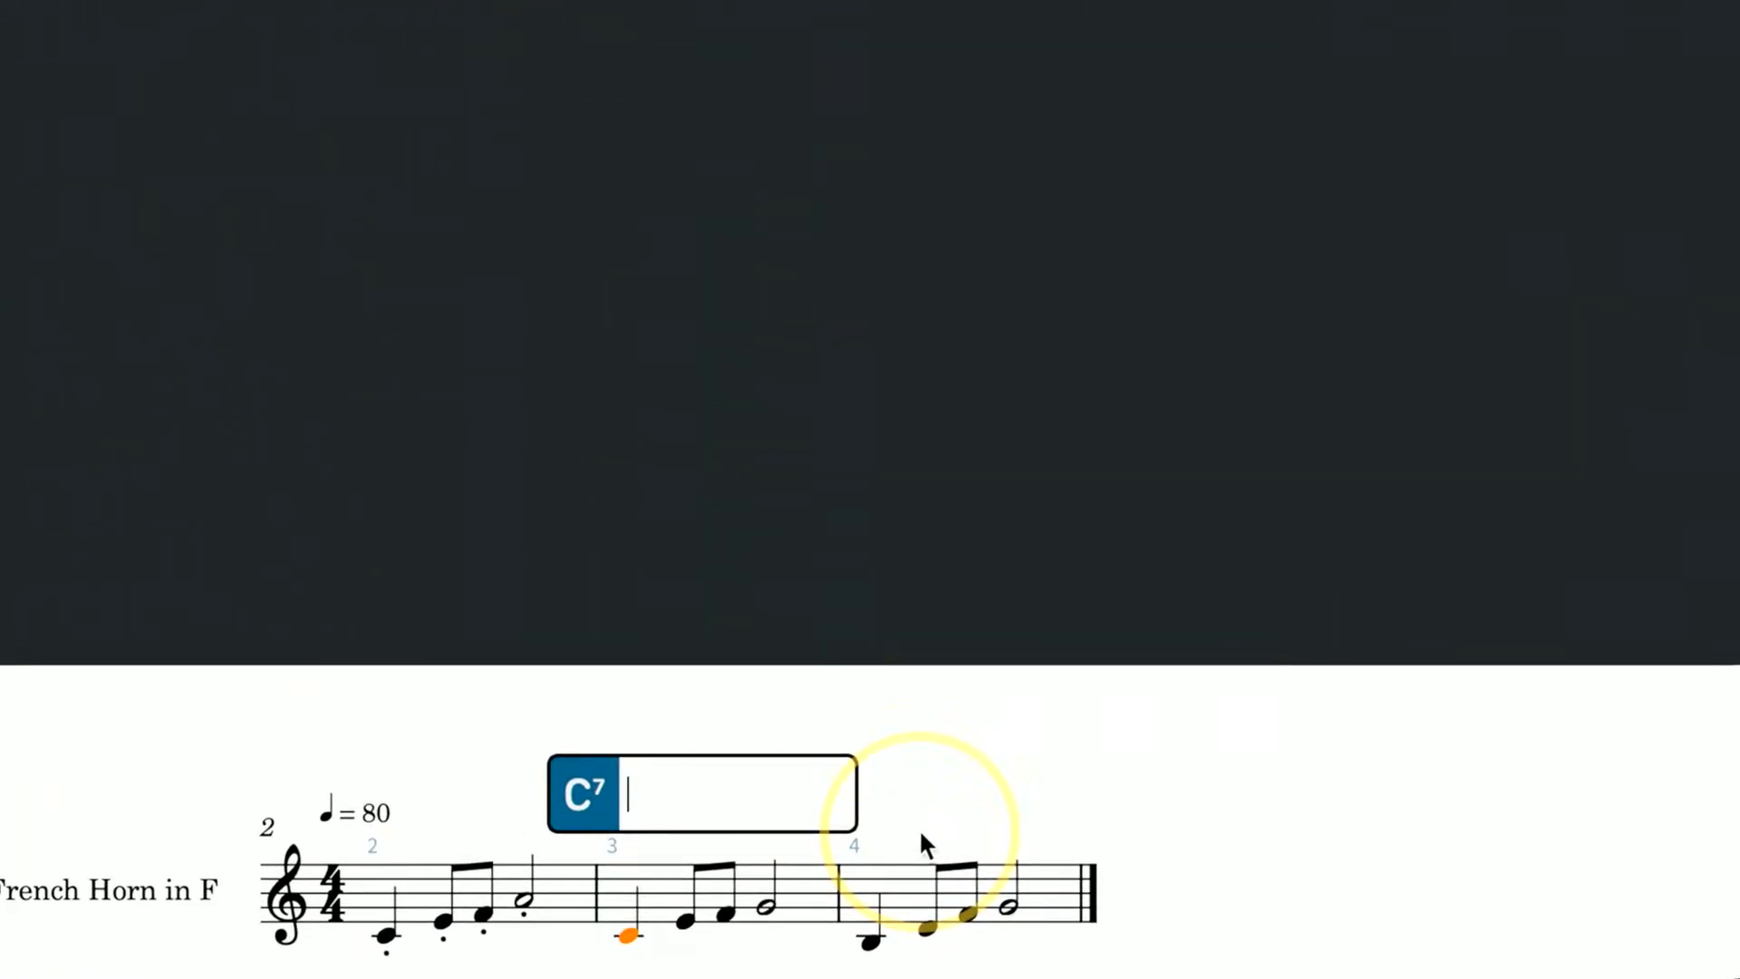
type("C")
key("Escape")
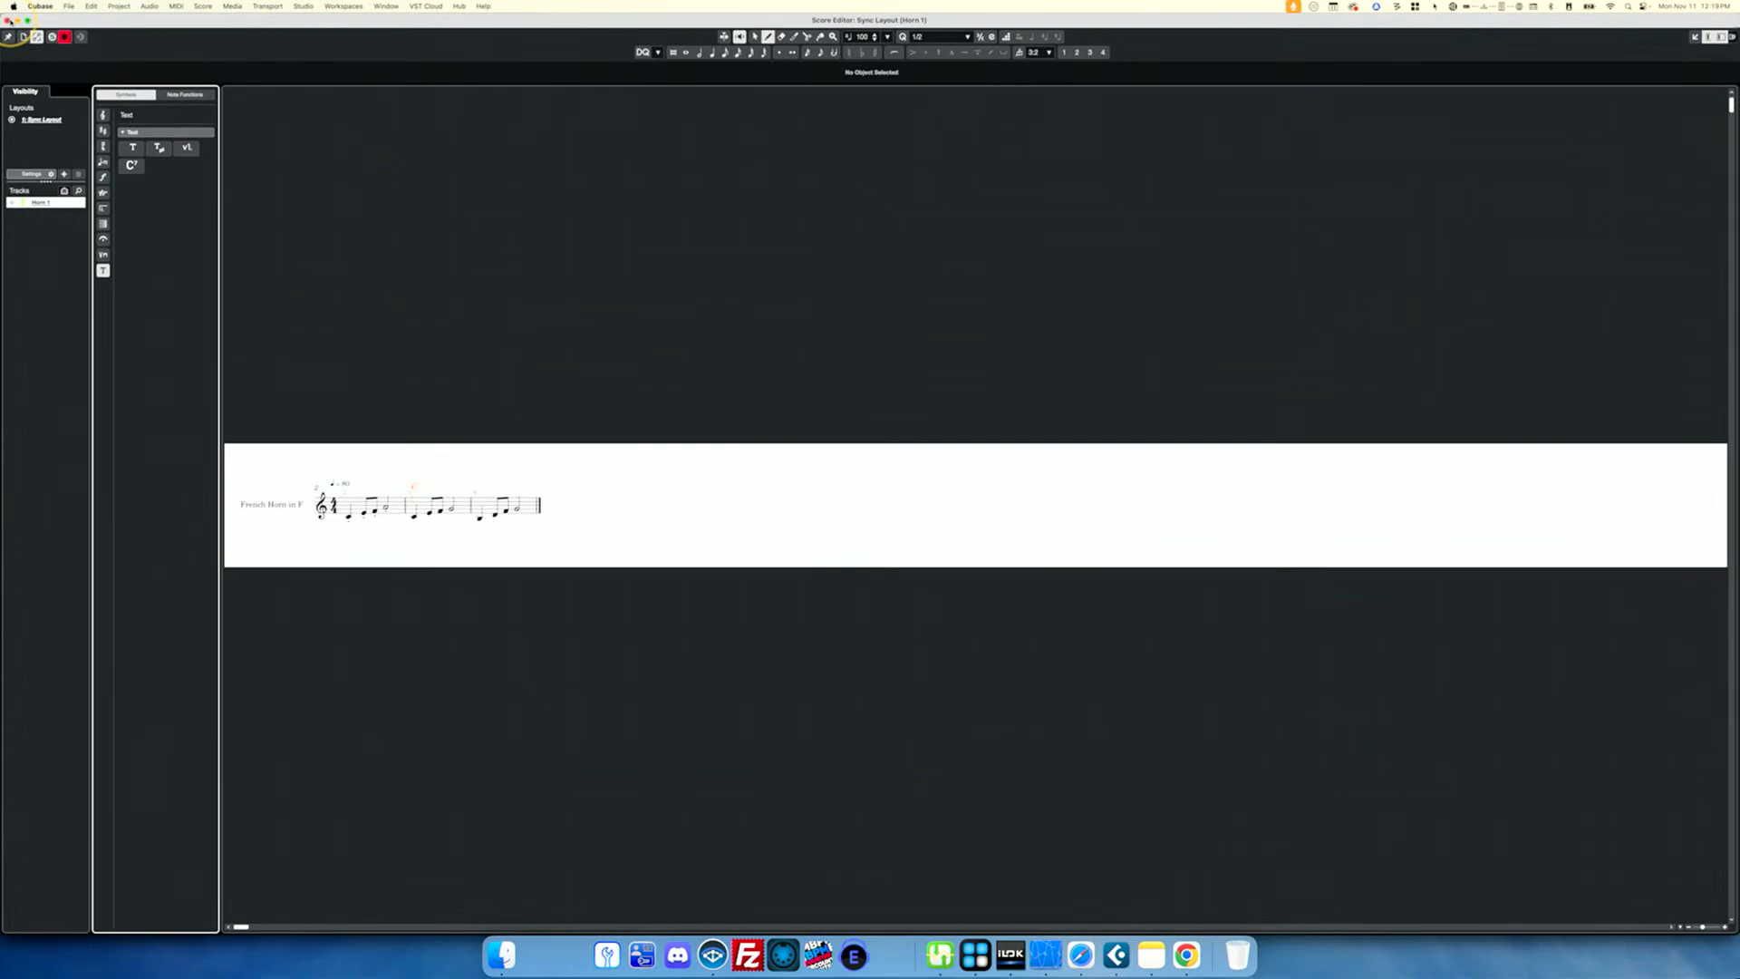
Close the Score Editor window and move the C chord event on the Chord Track from bar 3 to bar 2.
left_click(8, 20)
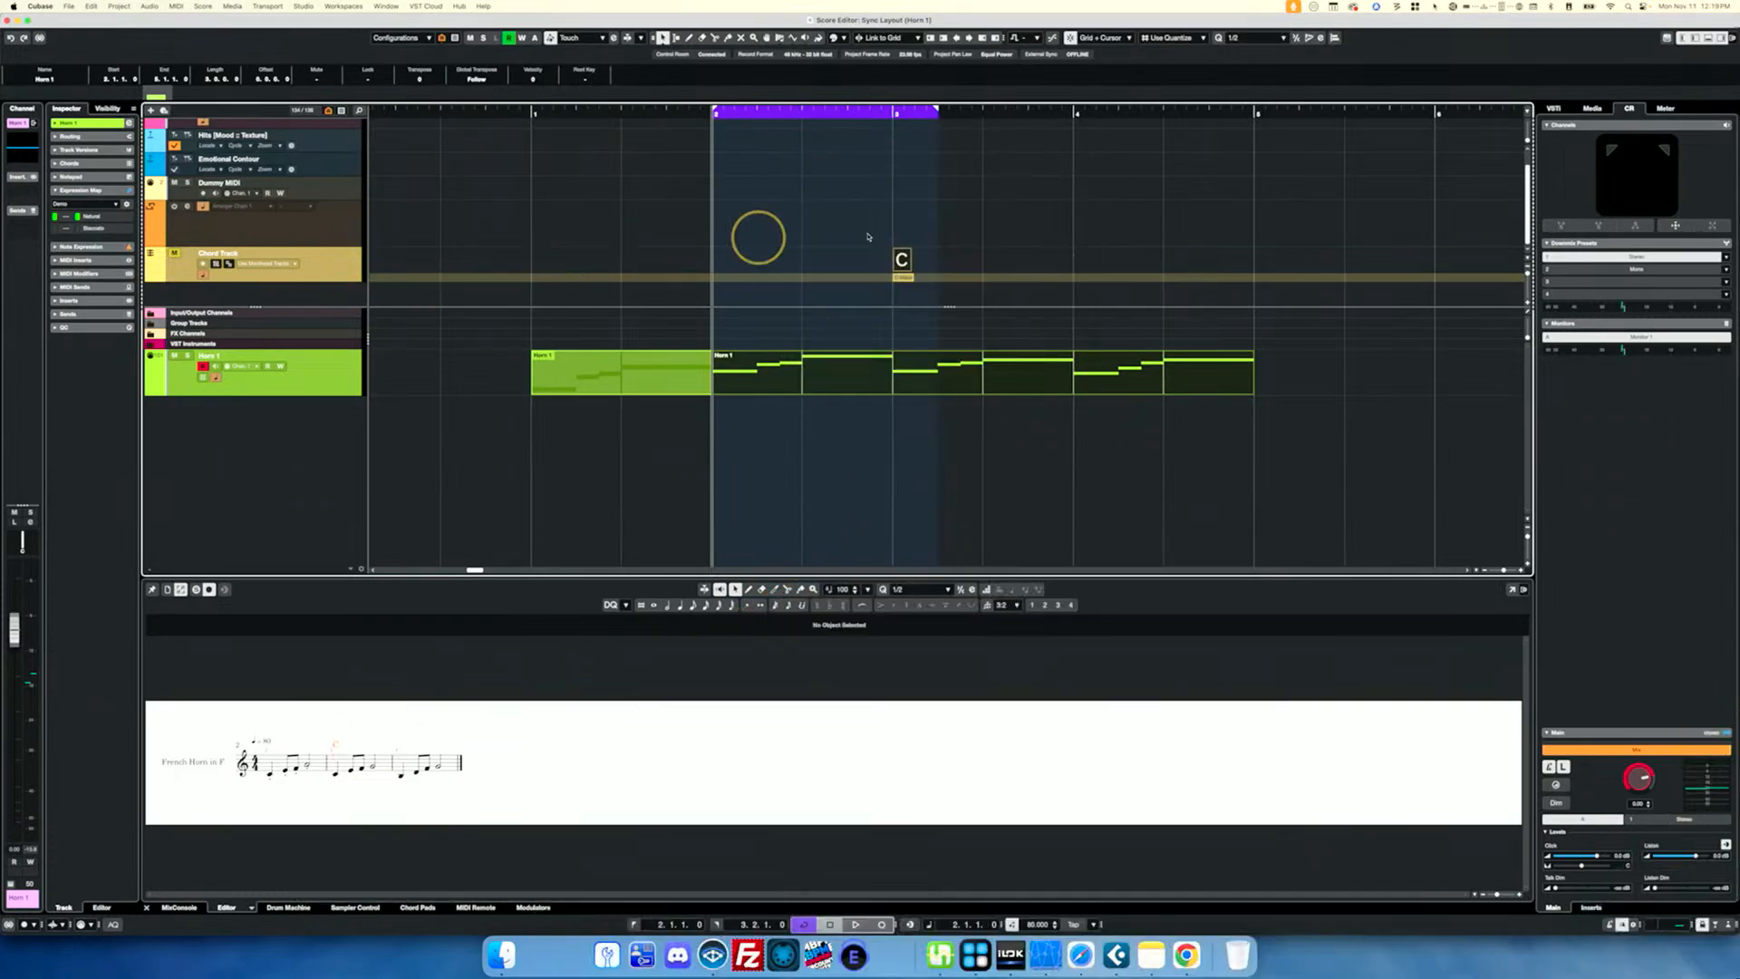
left_click(984, 250)
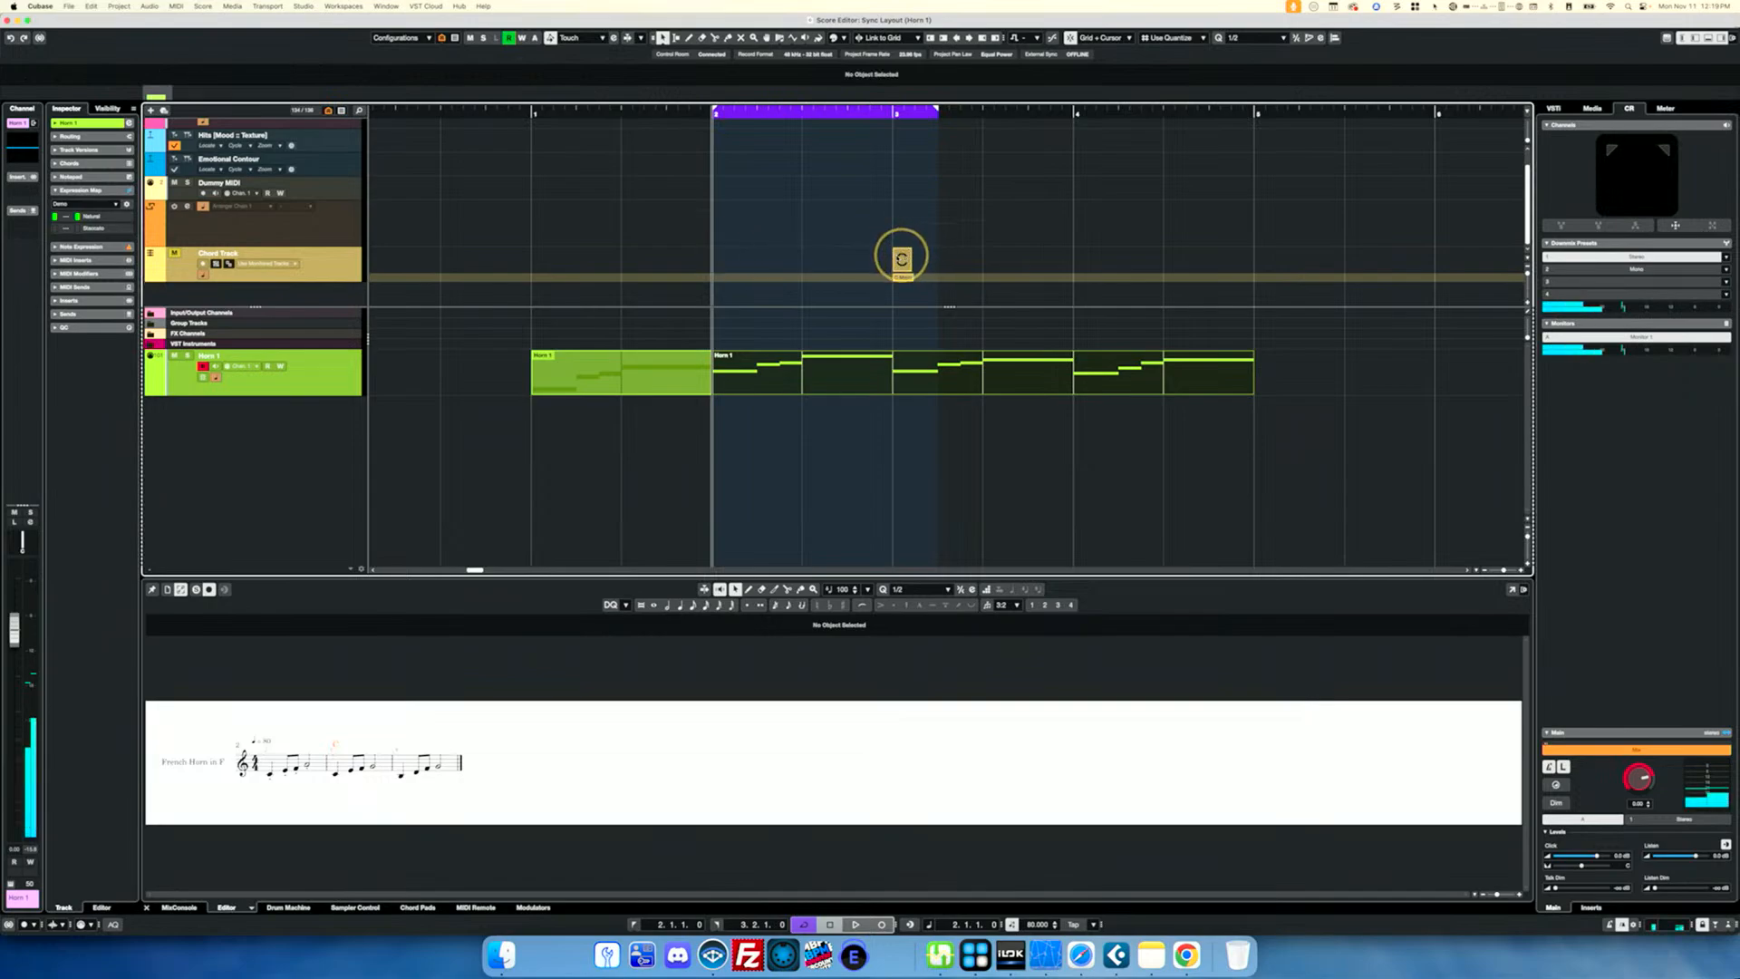
left_click_drag(902, 259, 722, 260)
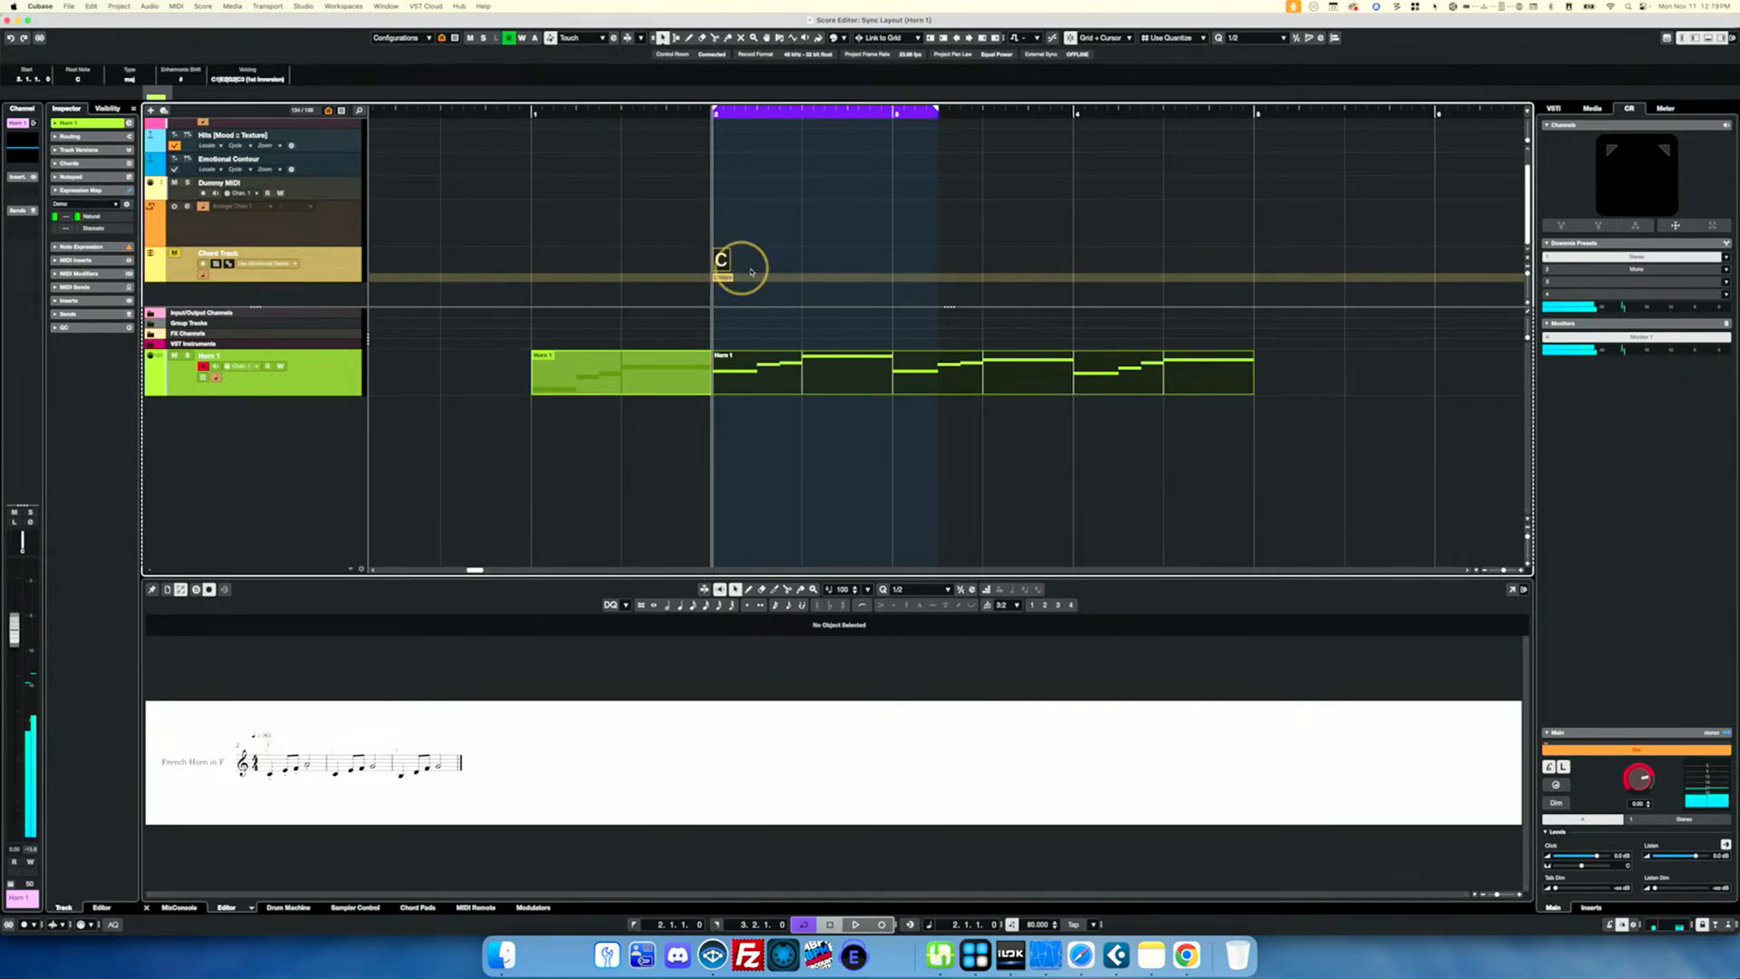
Move the C chord event on the Chord Track to bar 3 and add a G chord event at bar 4.
left_click(915, 260)
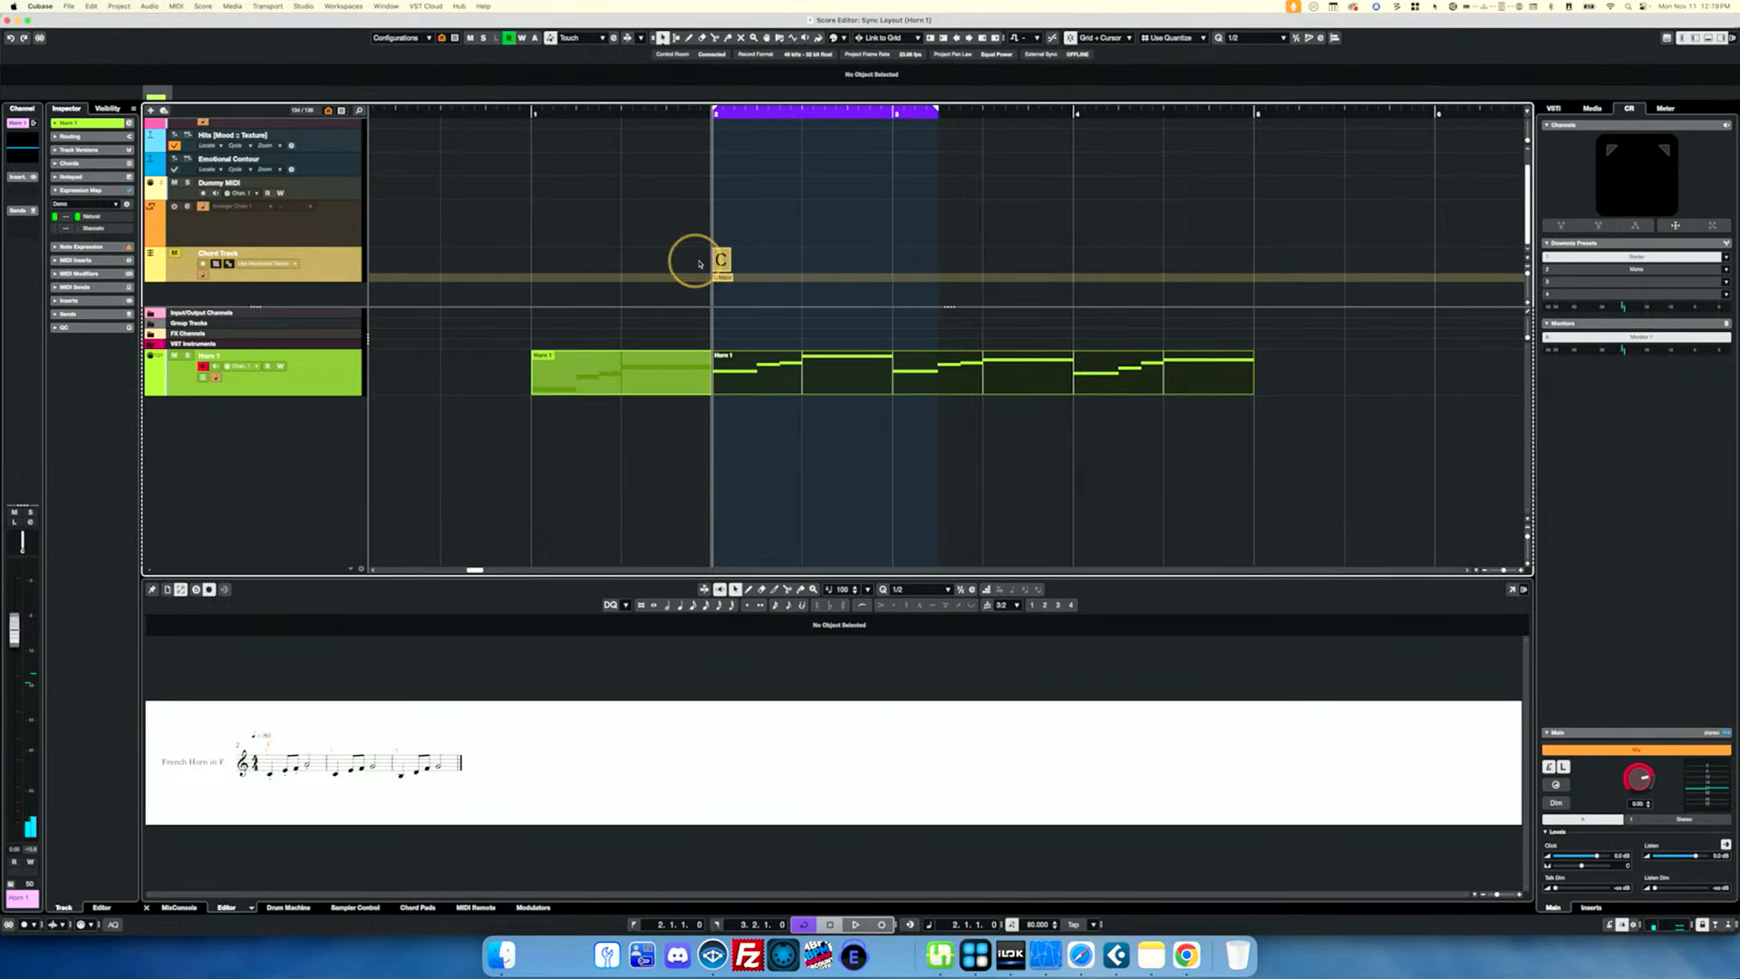
left_click_drag(719, 260, 885, 255)
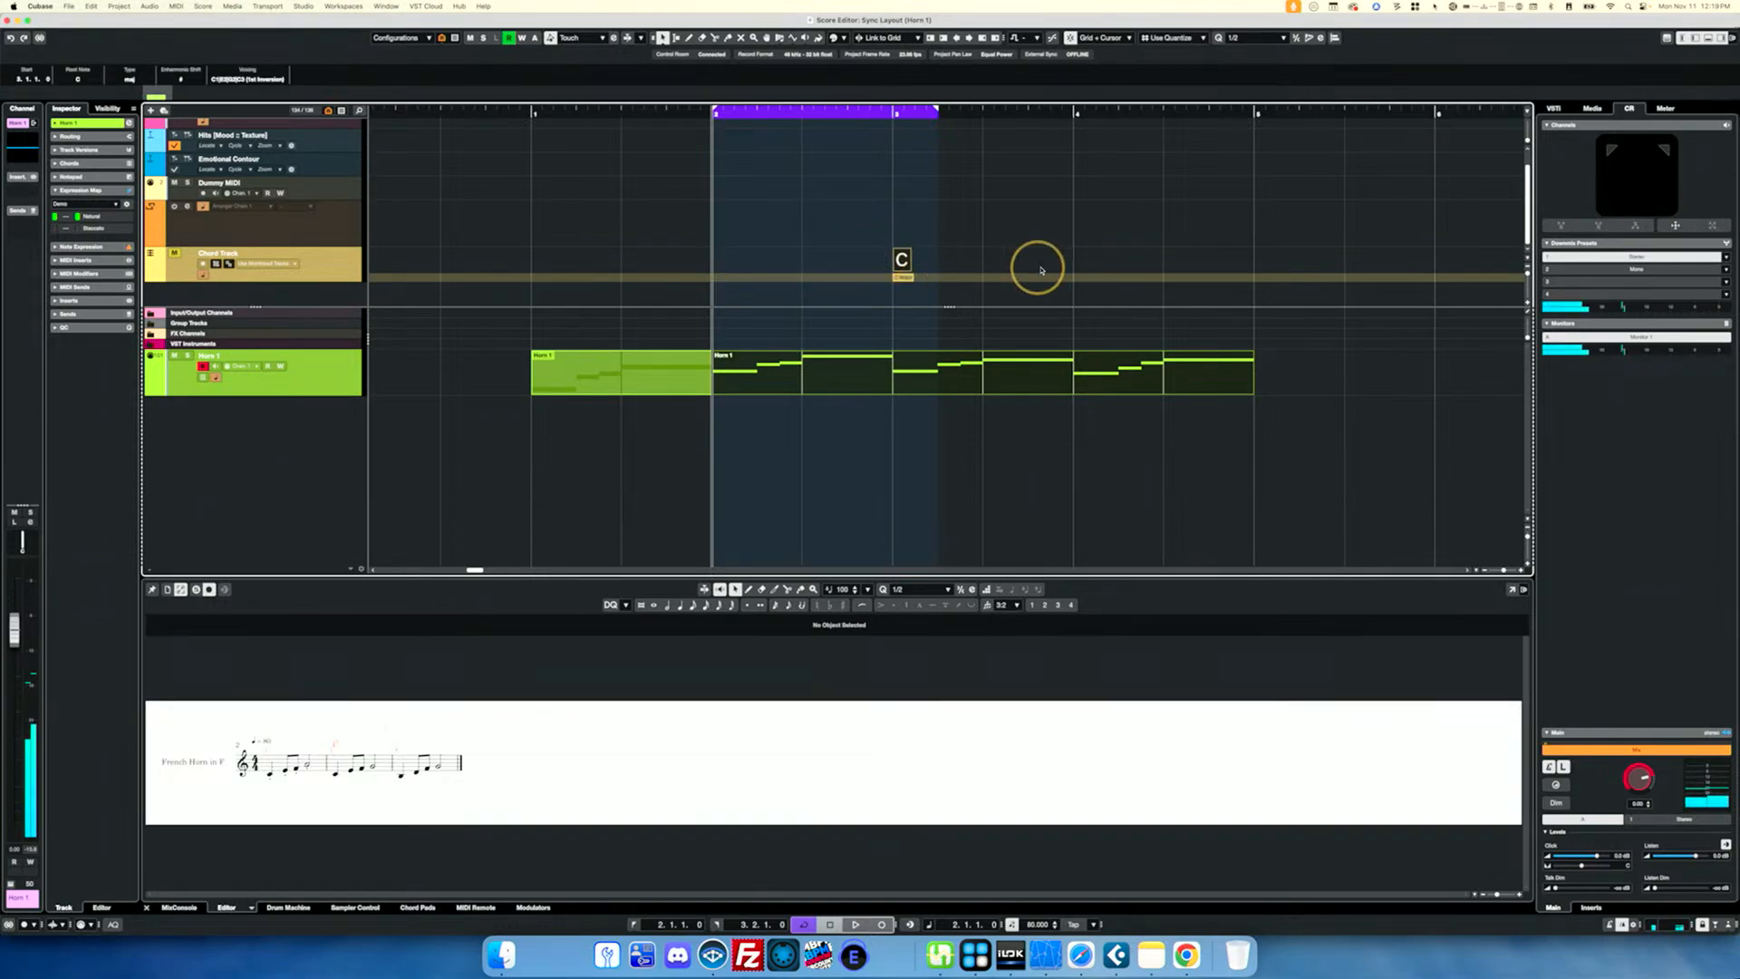
left_click(1081, 259)
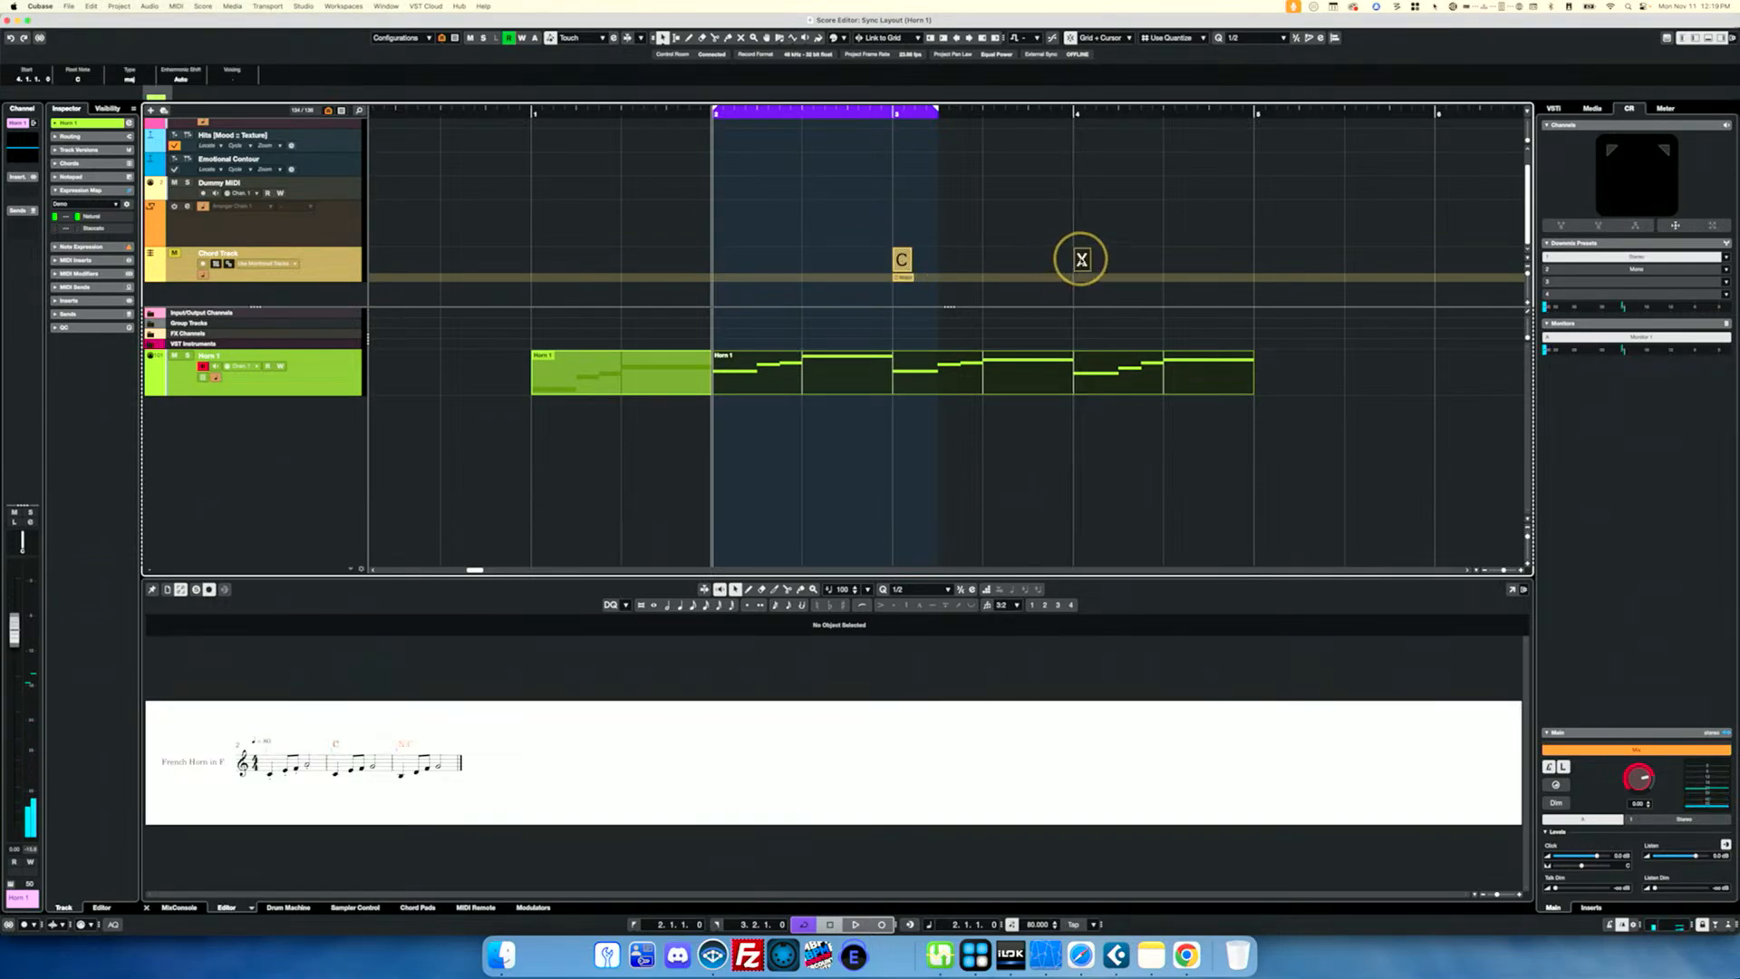
double_click(1081, 259)
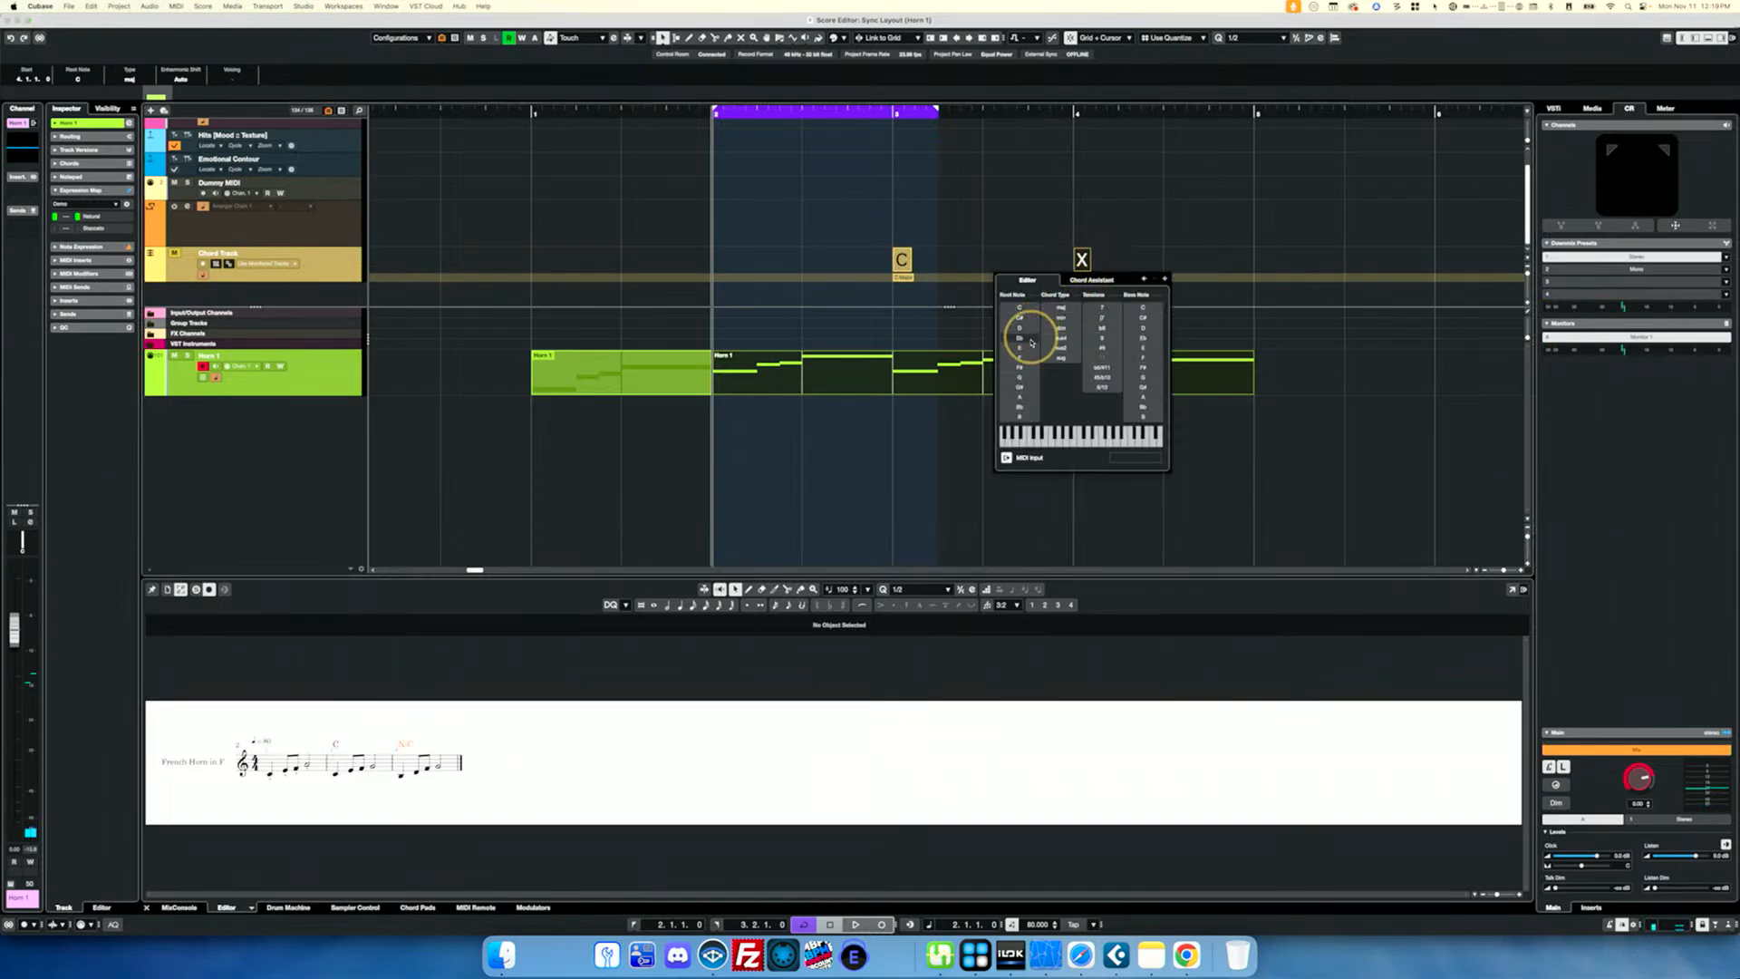
left_click(1020, 377)
left_click(951, 430)
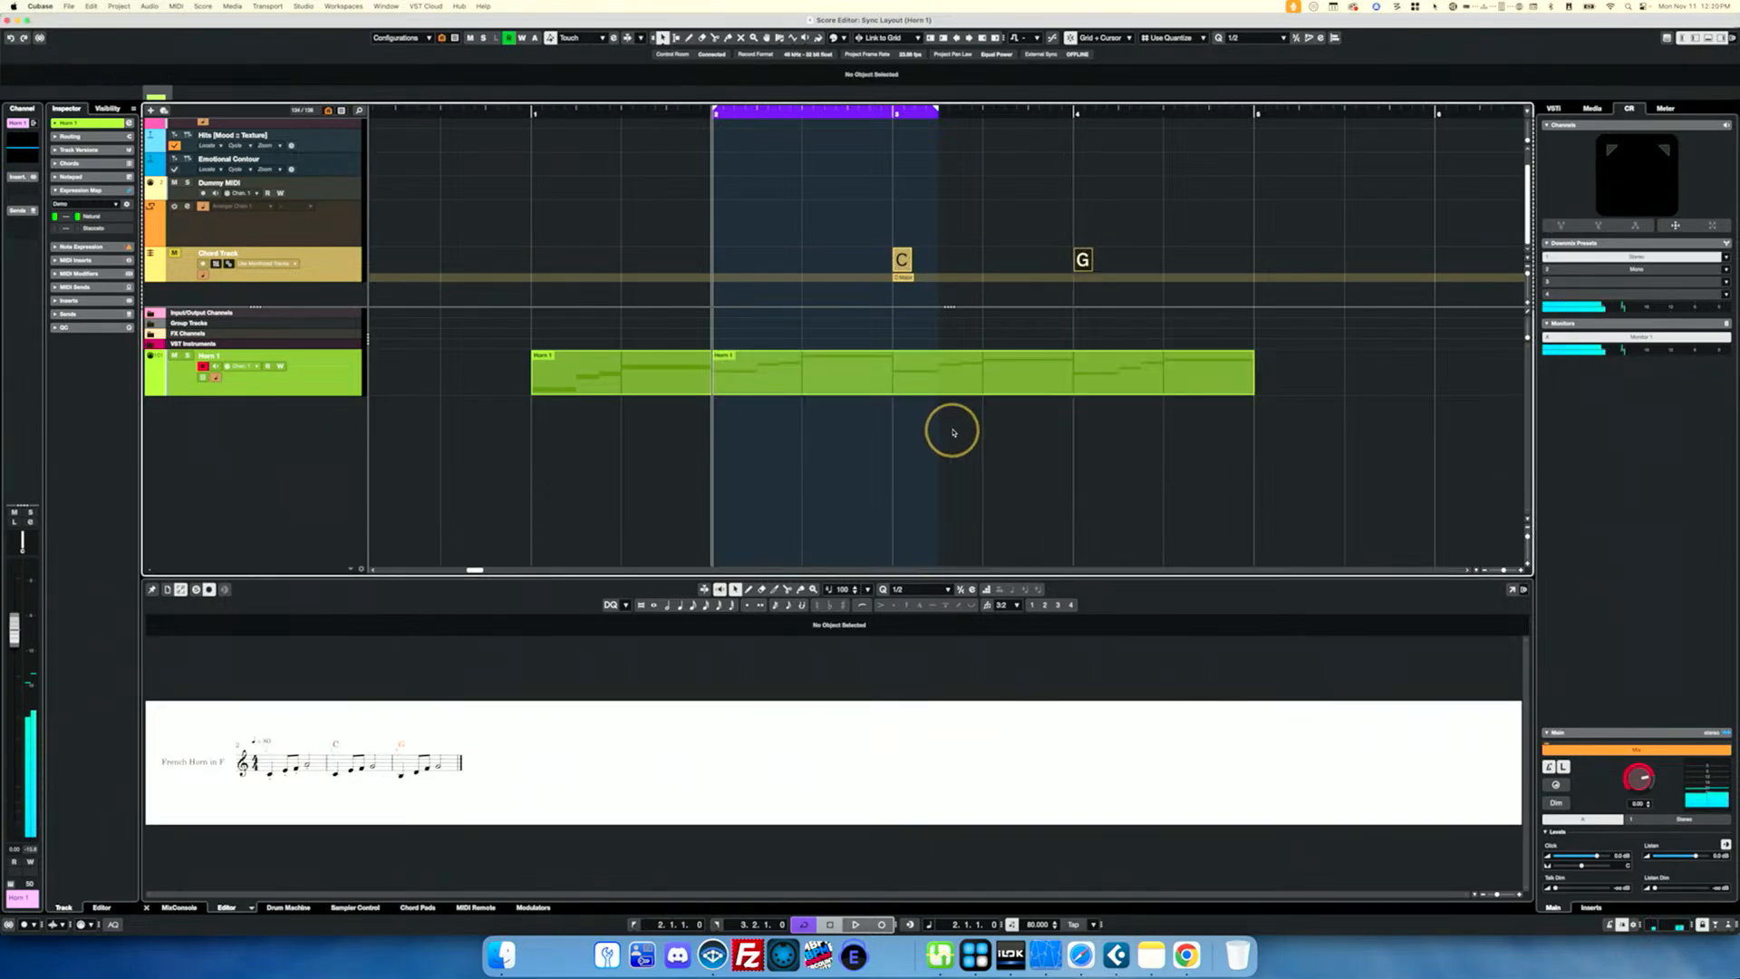
View the Horn 1 part with its chord symbols in its own Score Editor window and close the window.
double_click(888, 372)
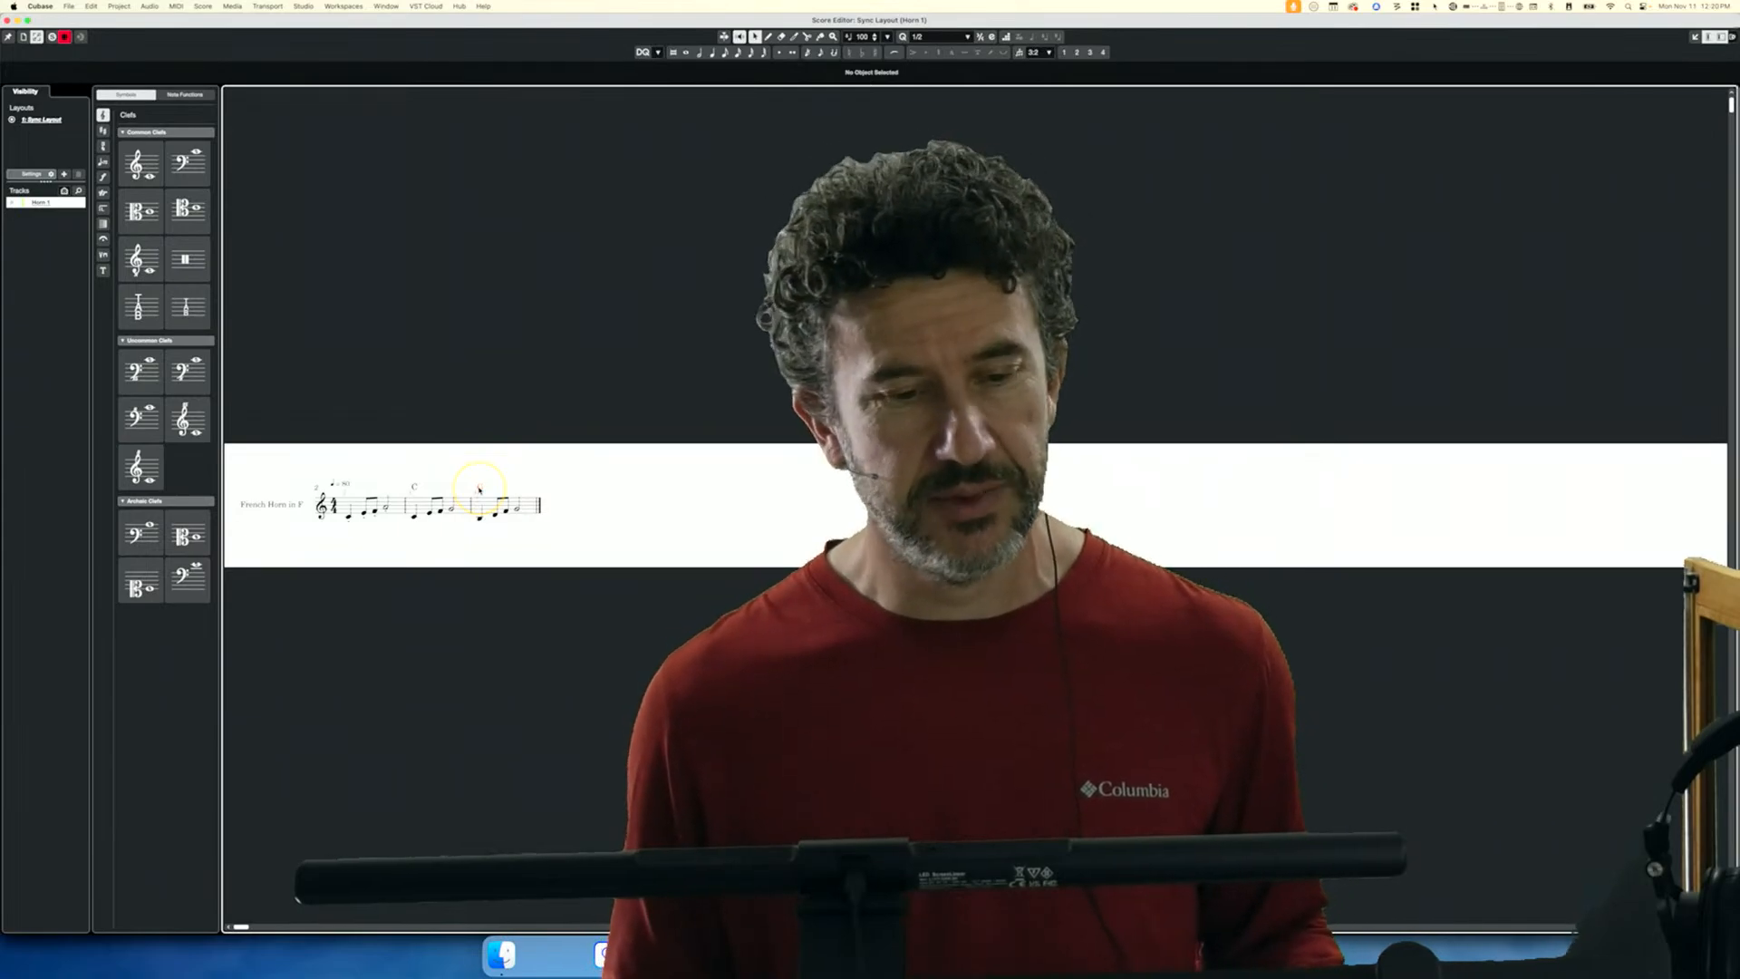
left_click(7, 19)
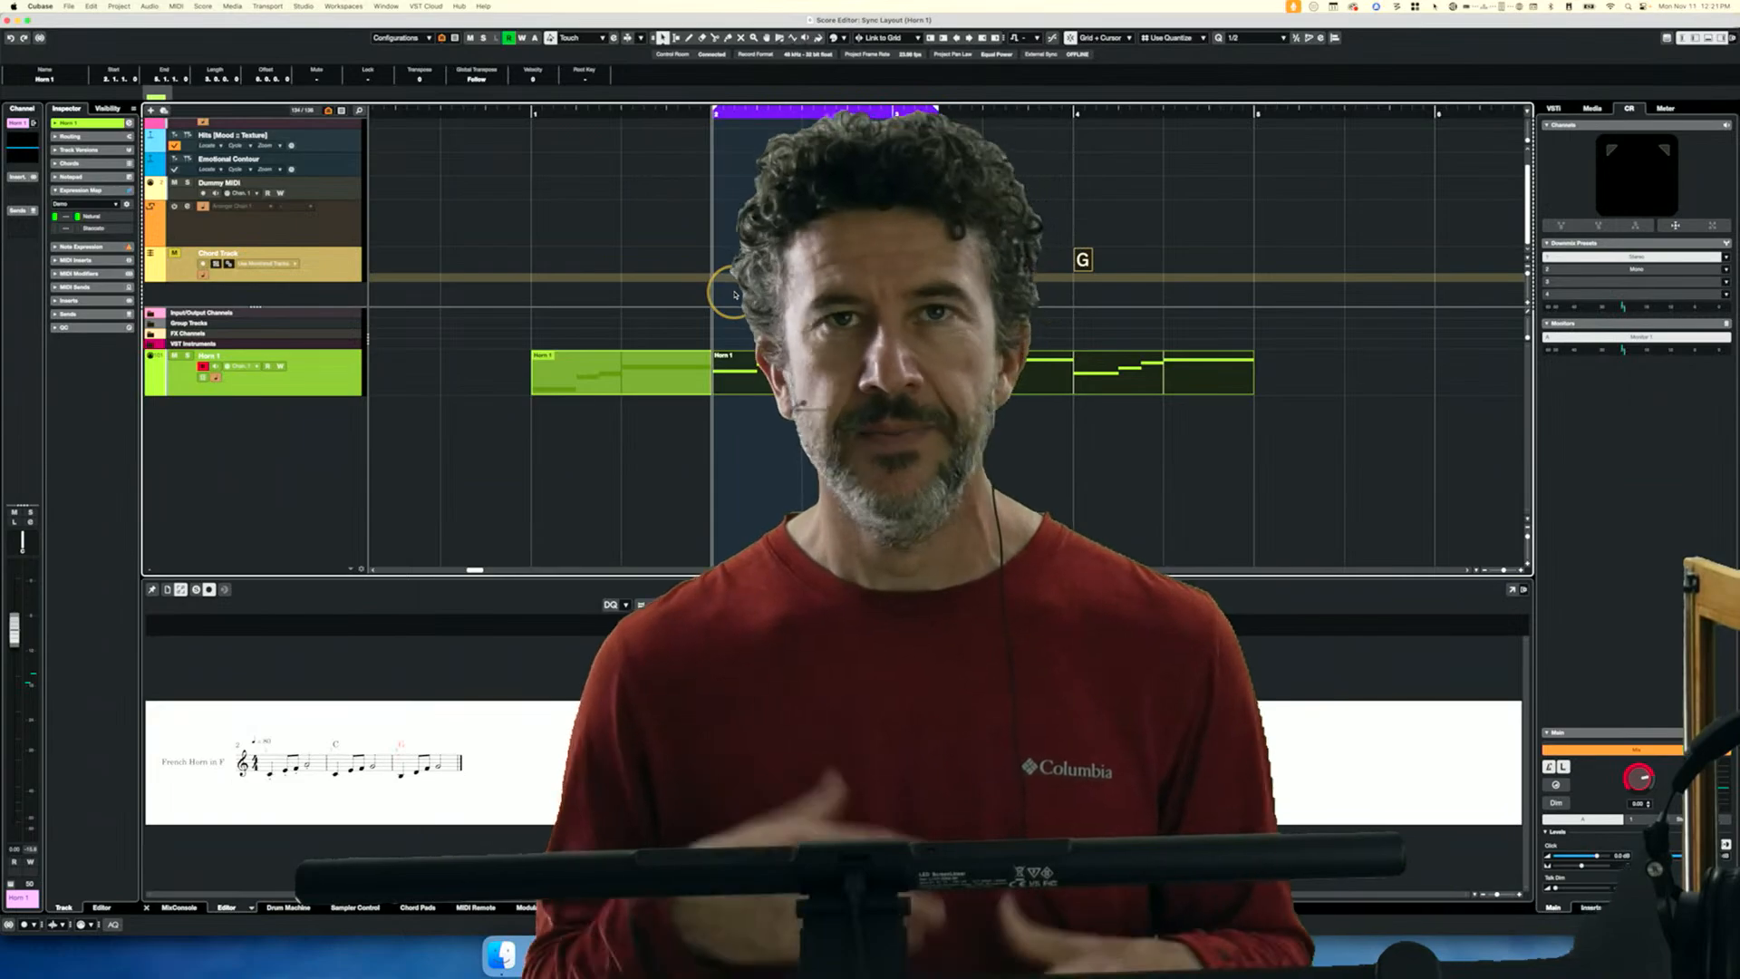
Glue the one-bar Horn 1 part at bar 1 to the three-bar part following it, and select the joined part.
left_click(587, 376)
left_click(590, 375)
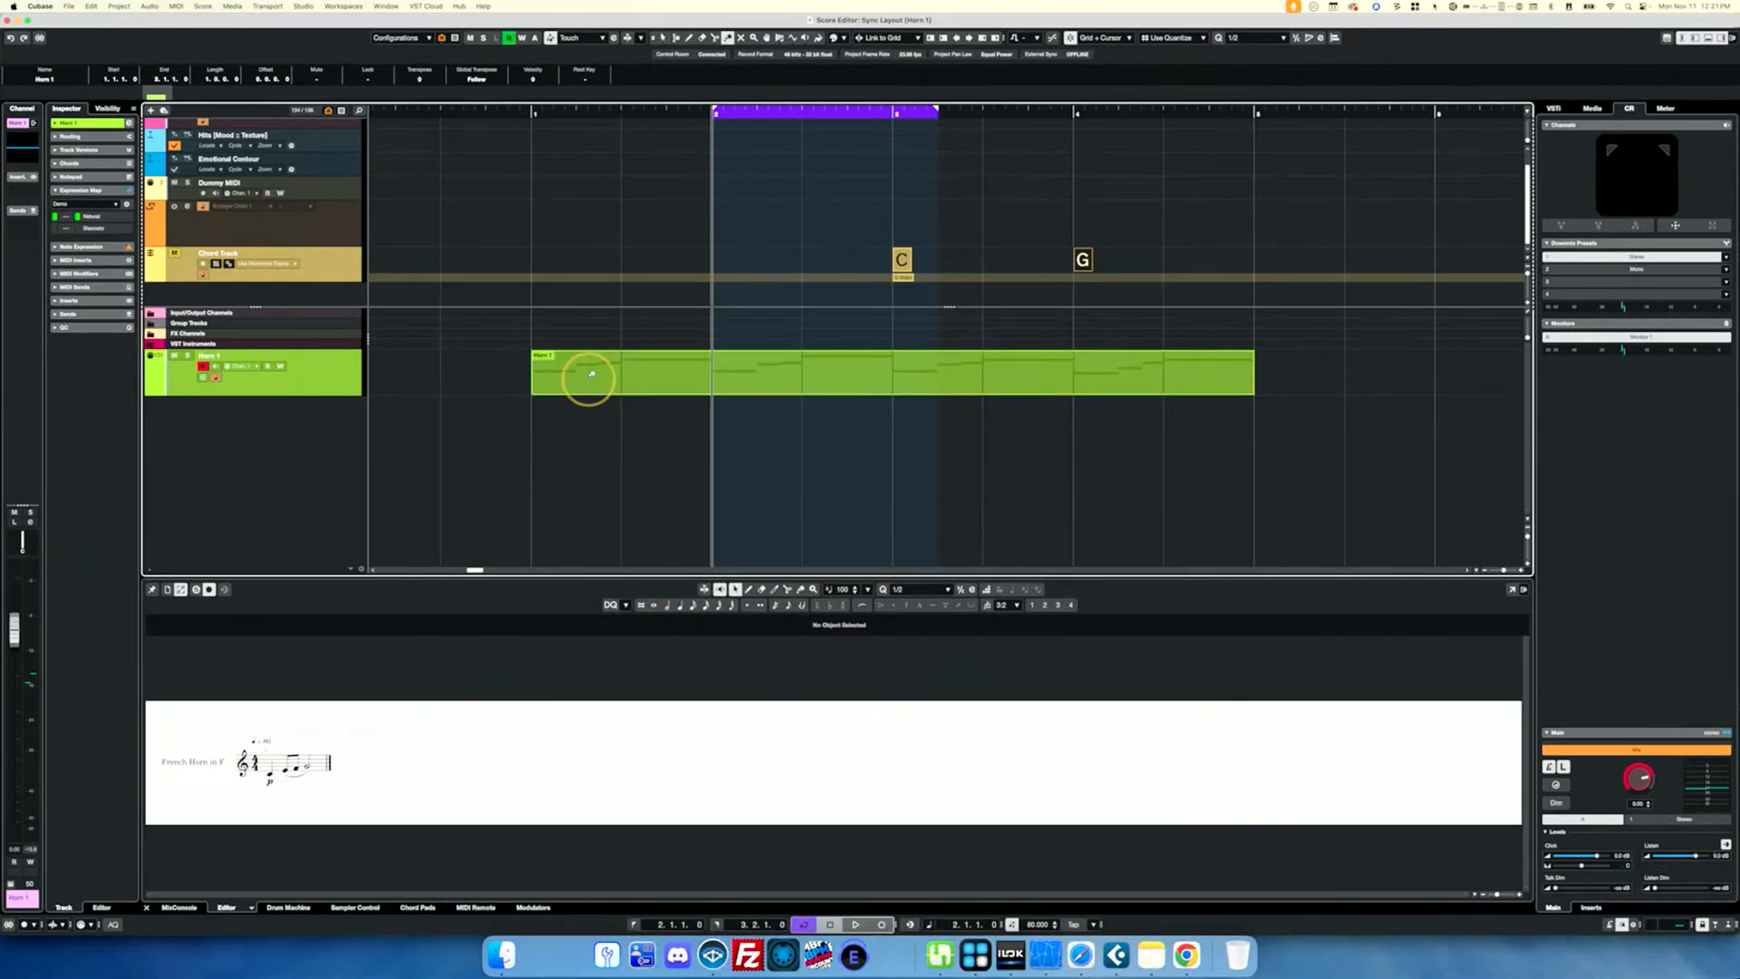
key("1")
left_click(603, 378)
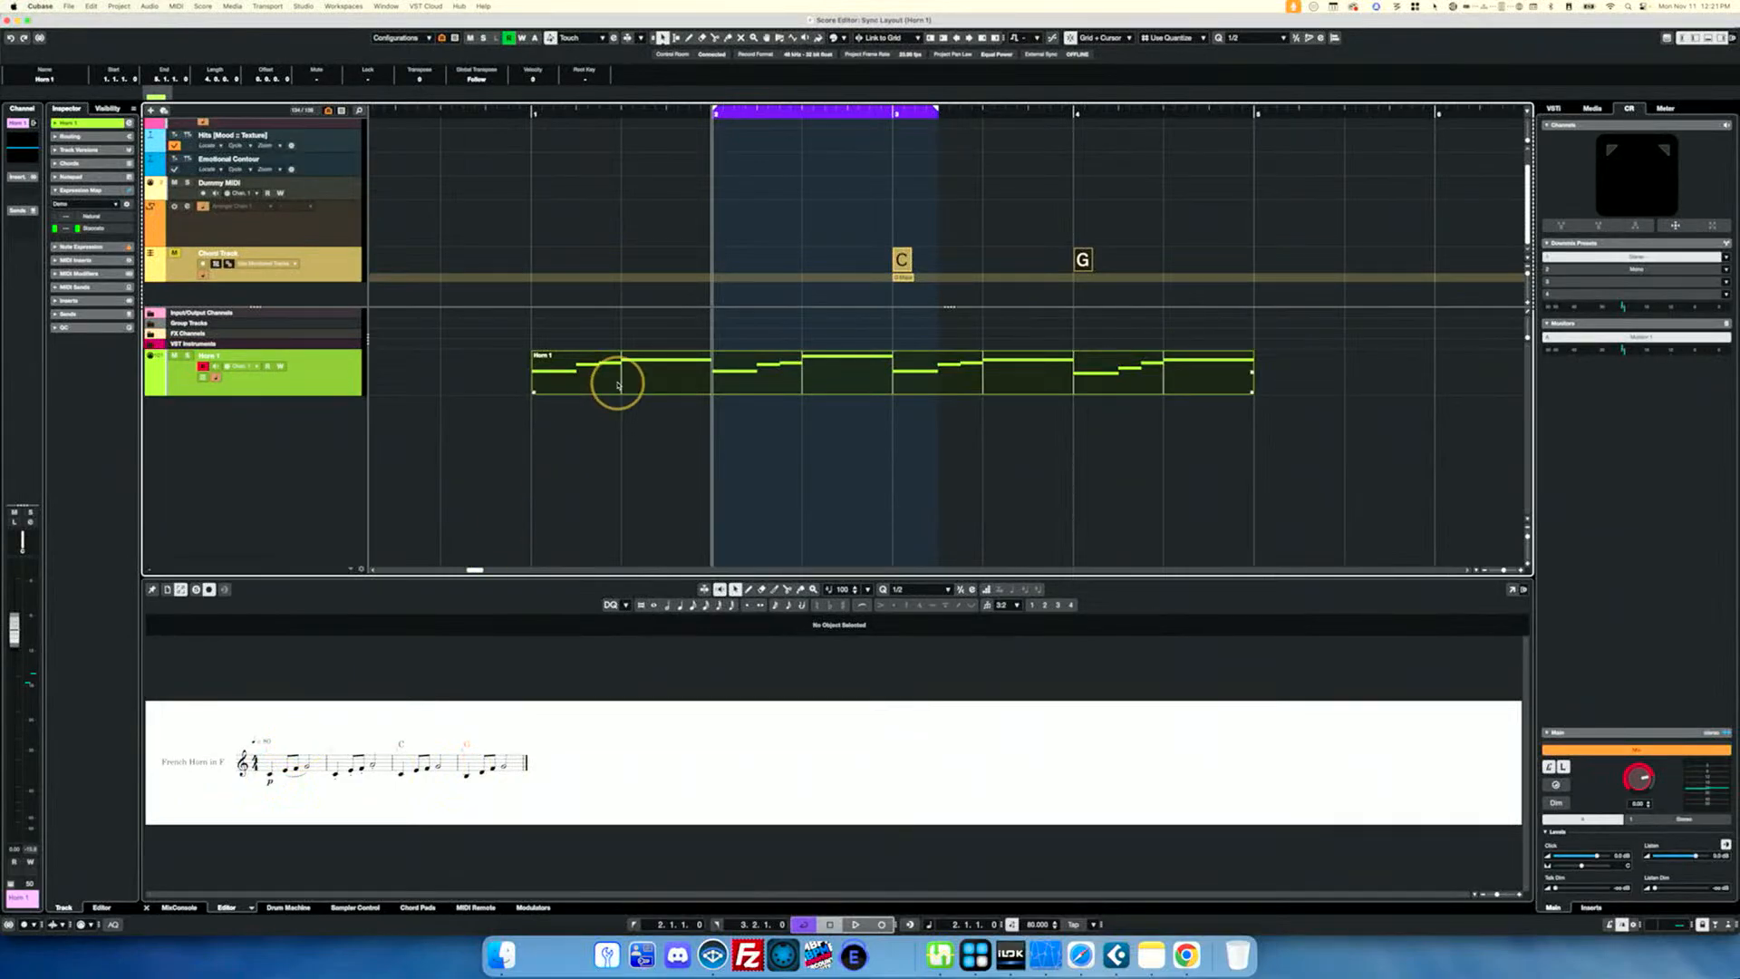
Play back a short stretch of the Horn 1 part and turn off cycle playback.
key("space")
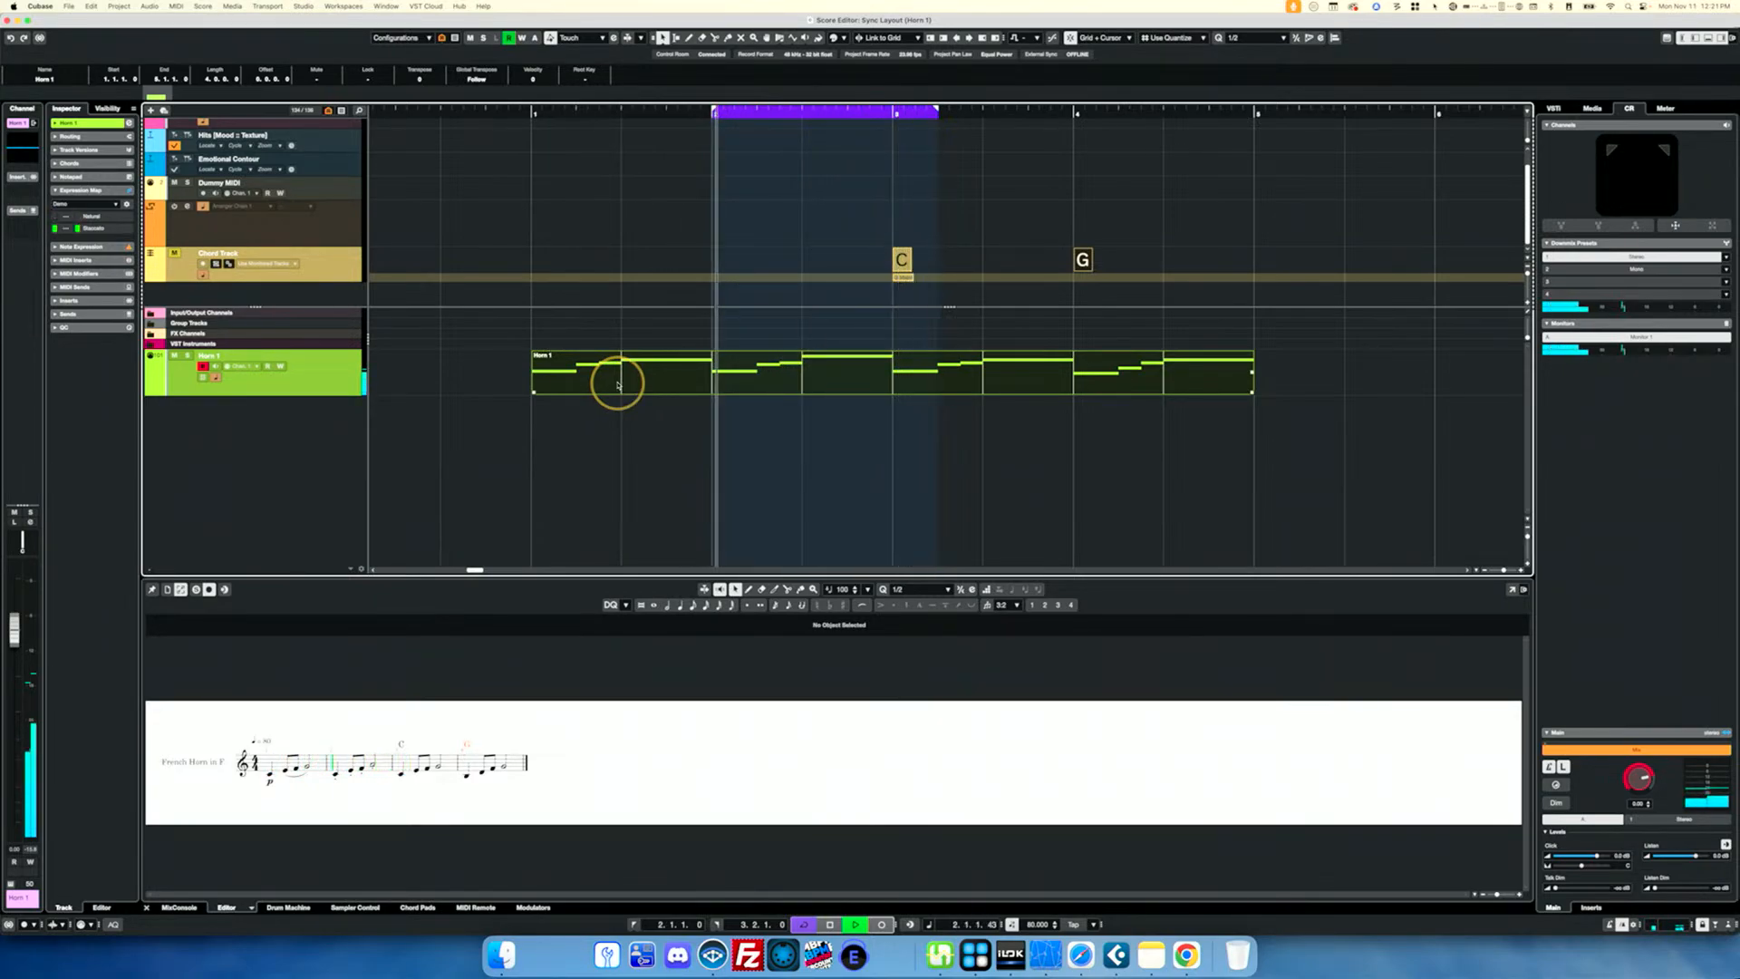
key("space")
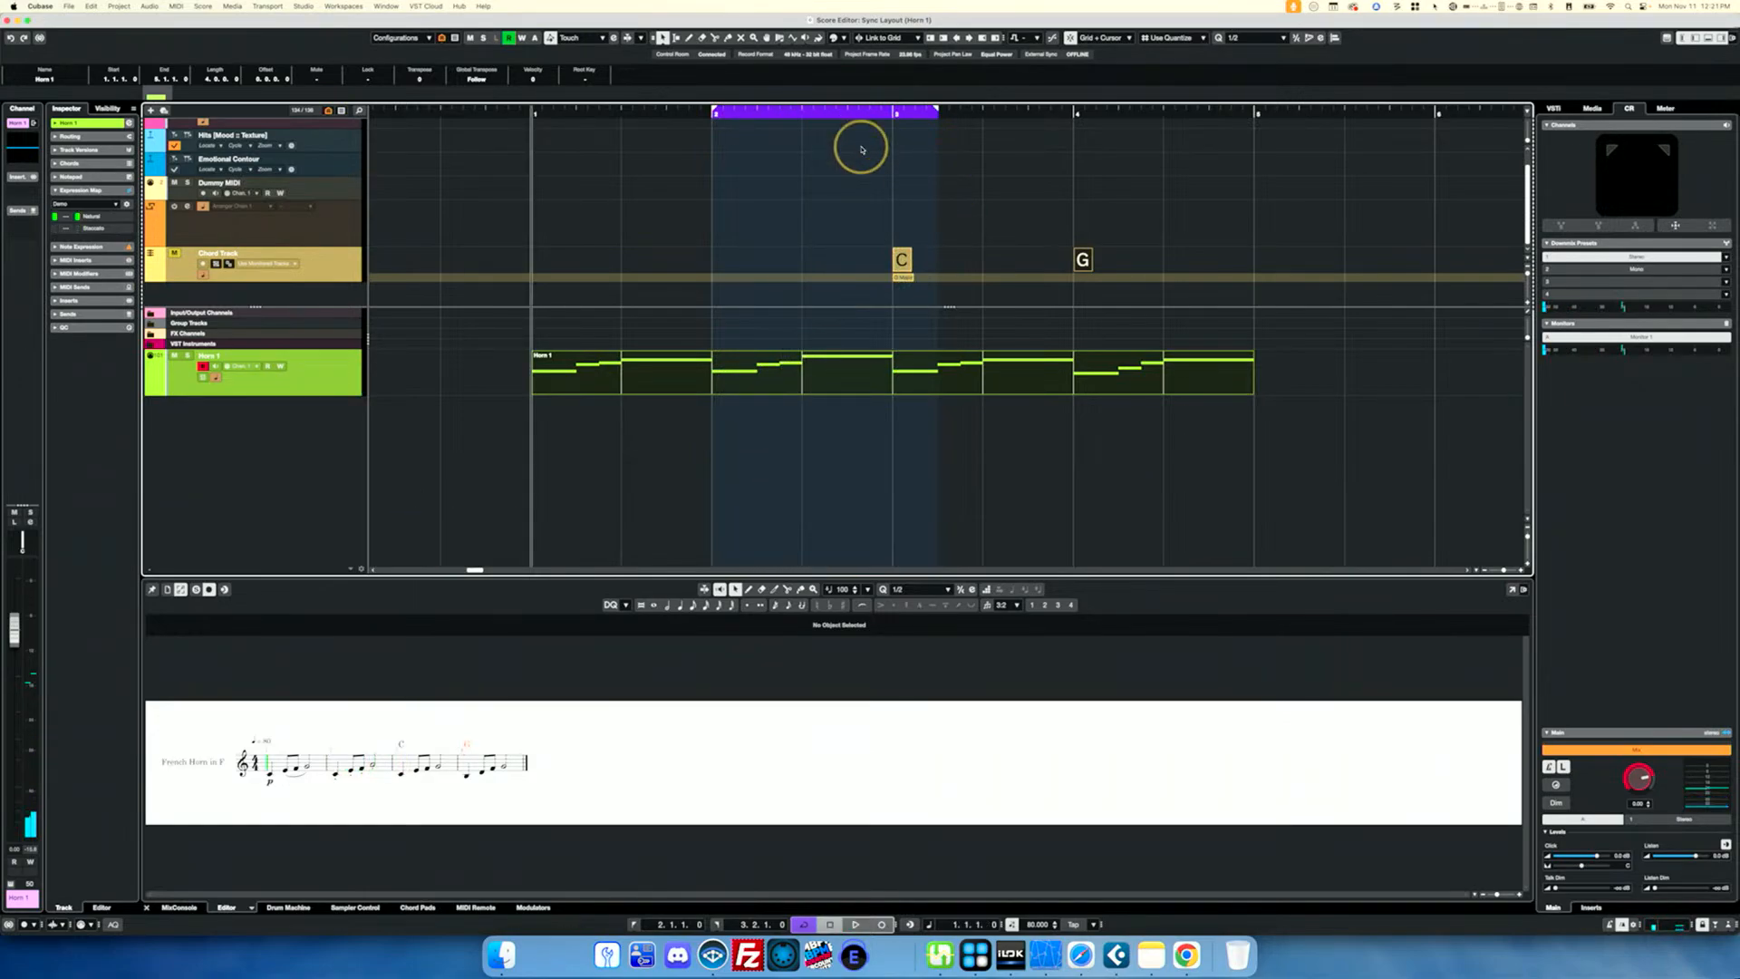
key("slash")
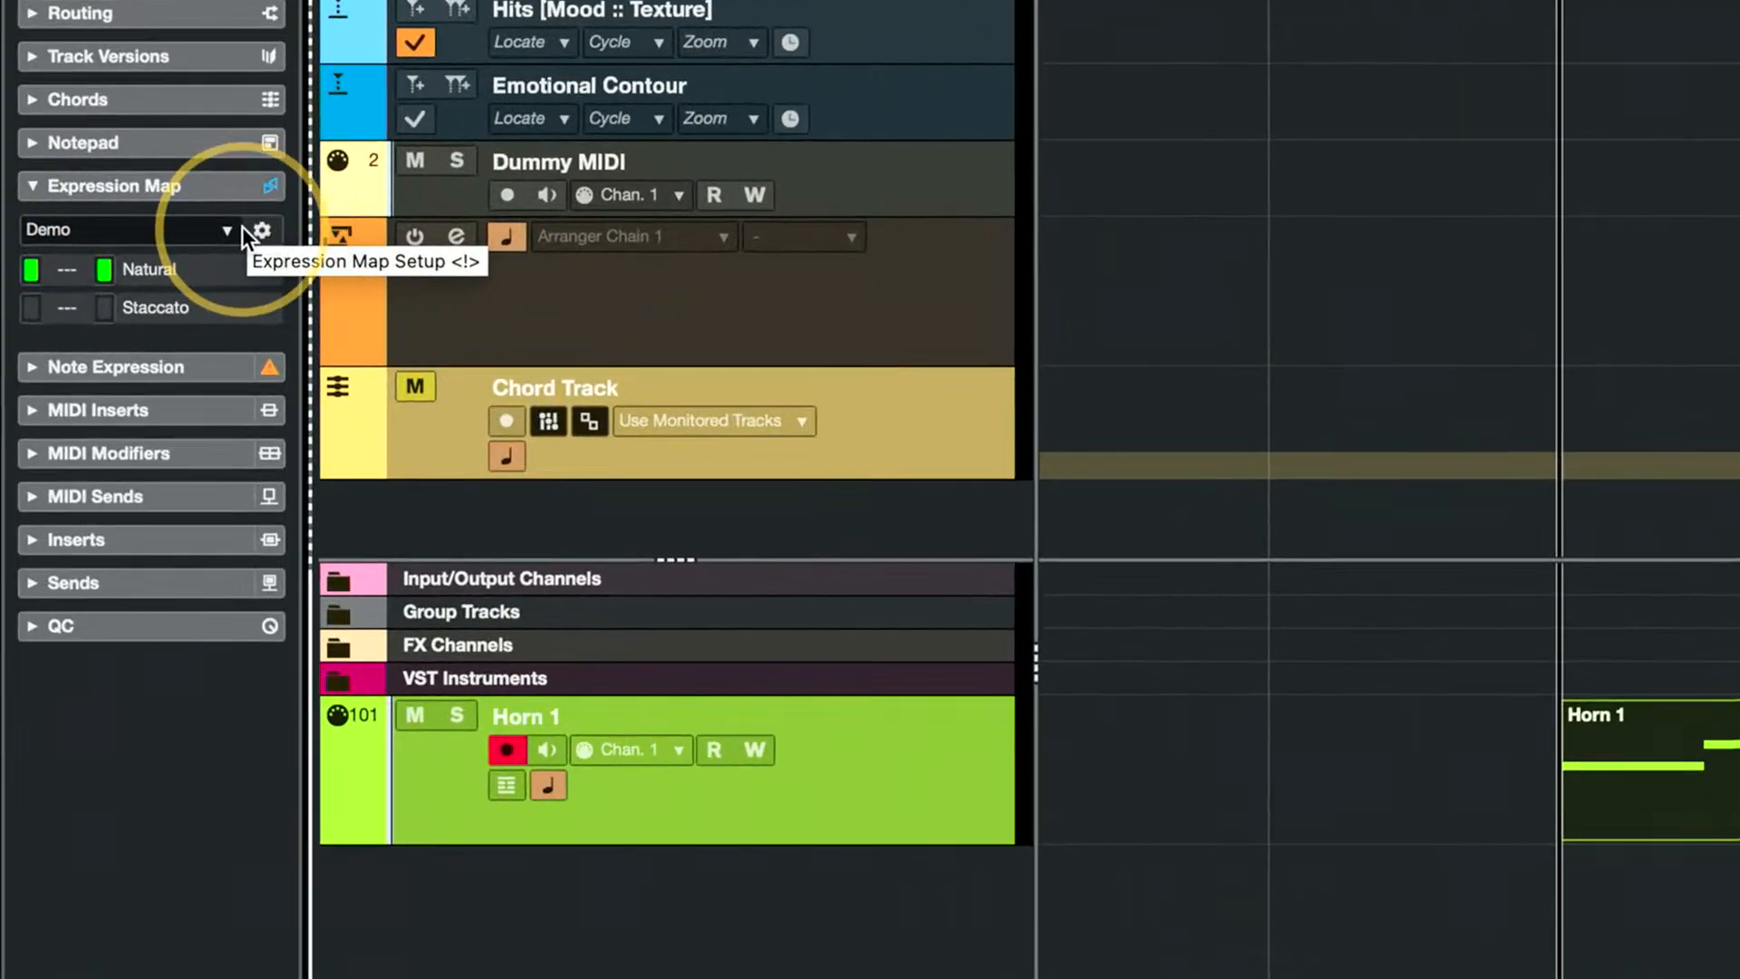
Open the Expression Map Setup for the Horn 1 track, move and enlarge its window, and view the OTBB 06 Trumpet 1 map.
left_click(239, 229)
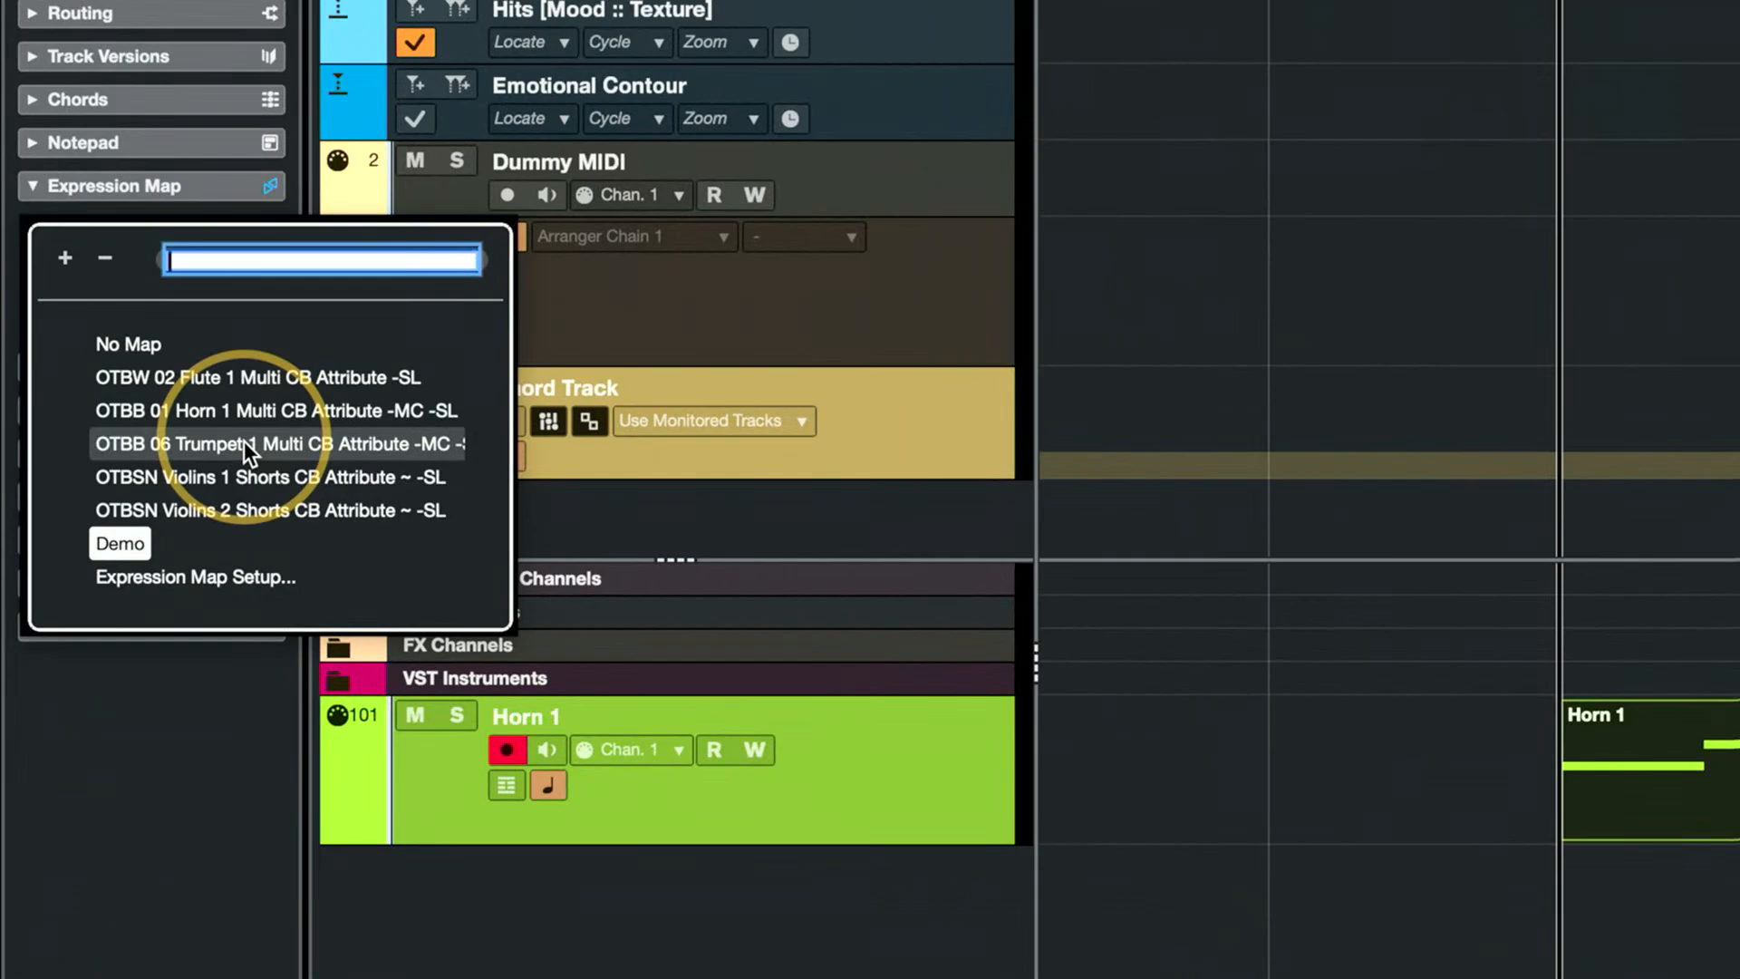
left_click(199, 210)
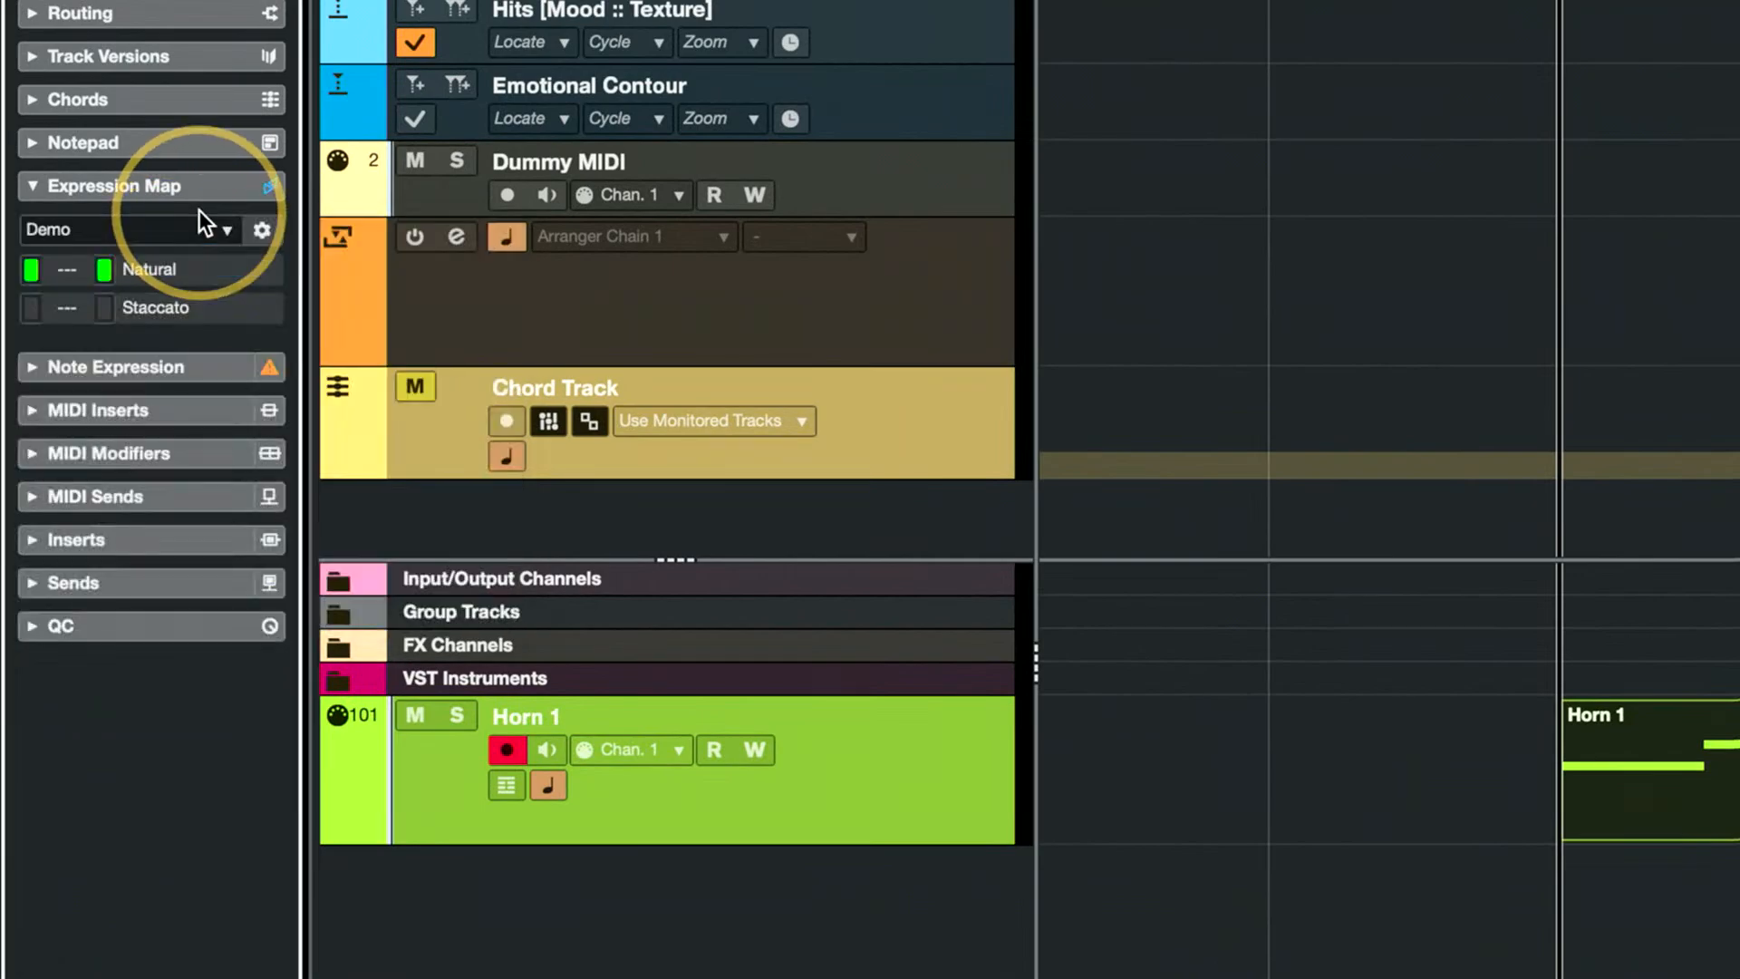
left_click(263, 234)
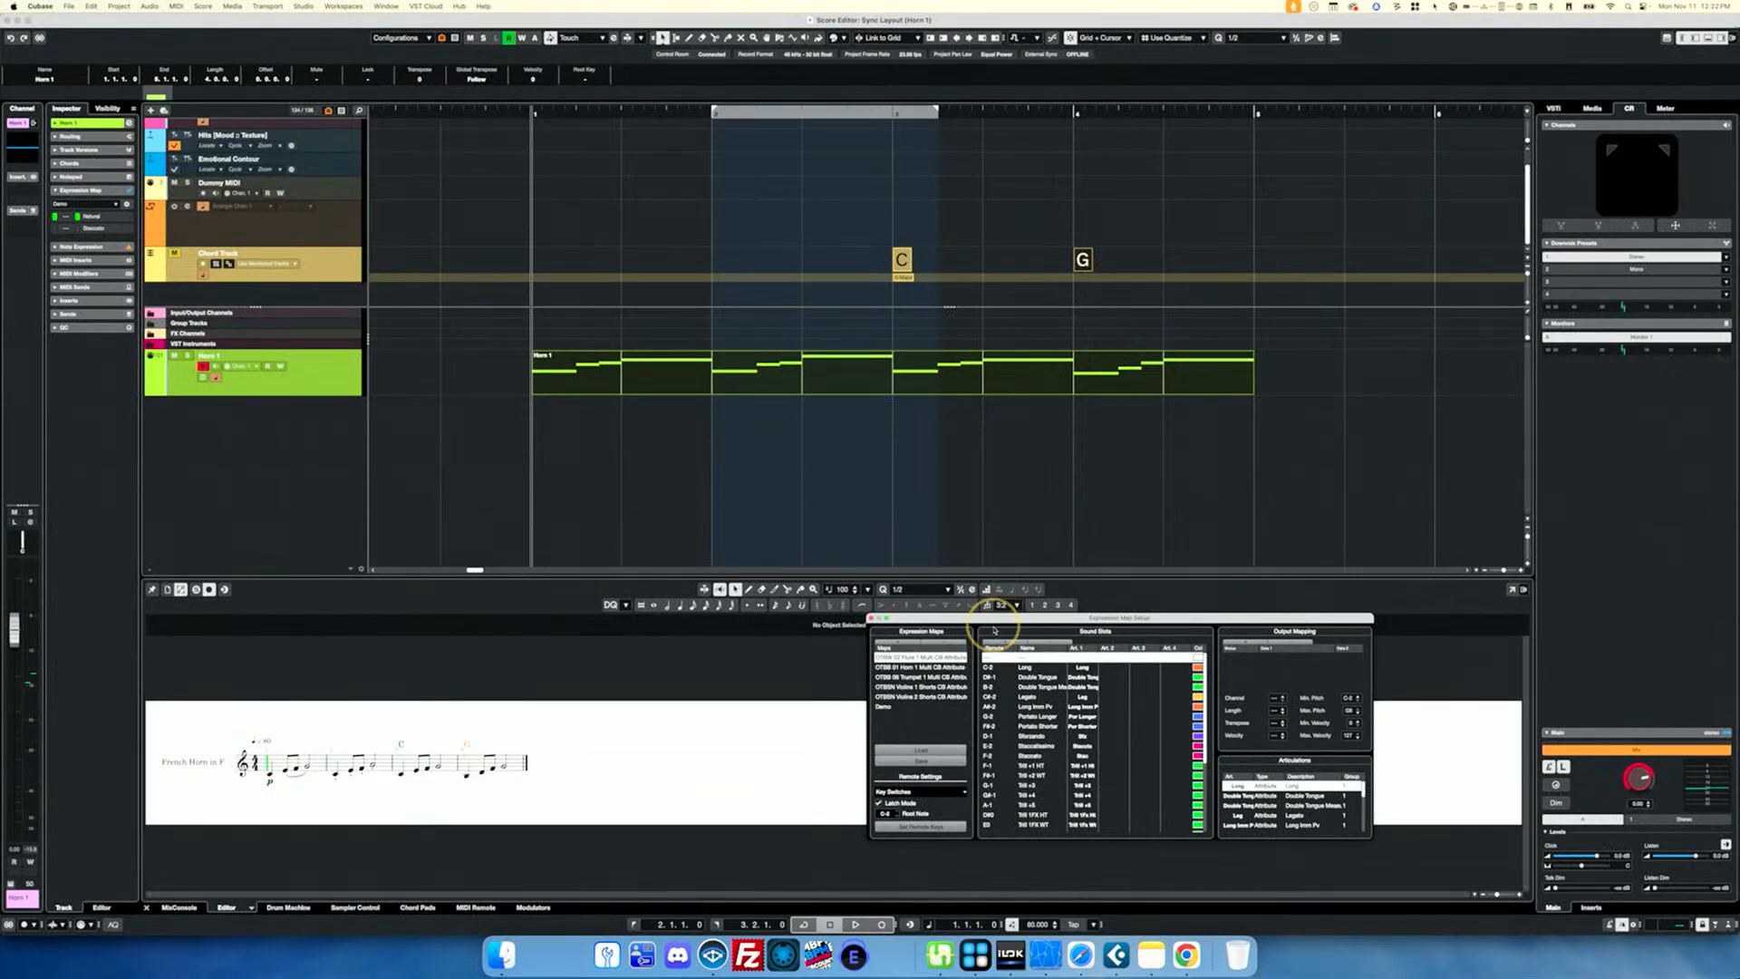
left_click_drag(991, 624, 506, 186)
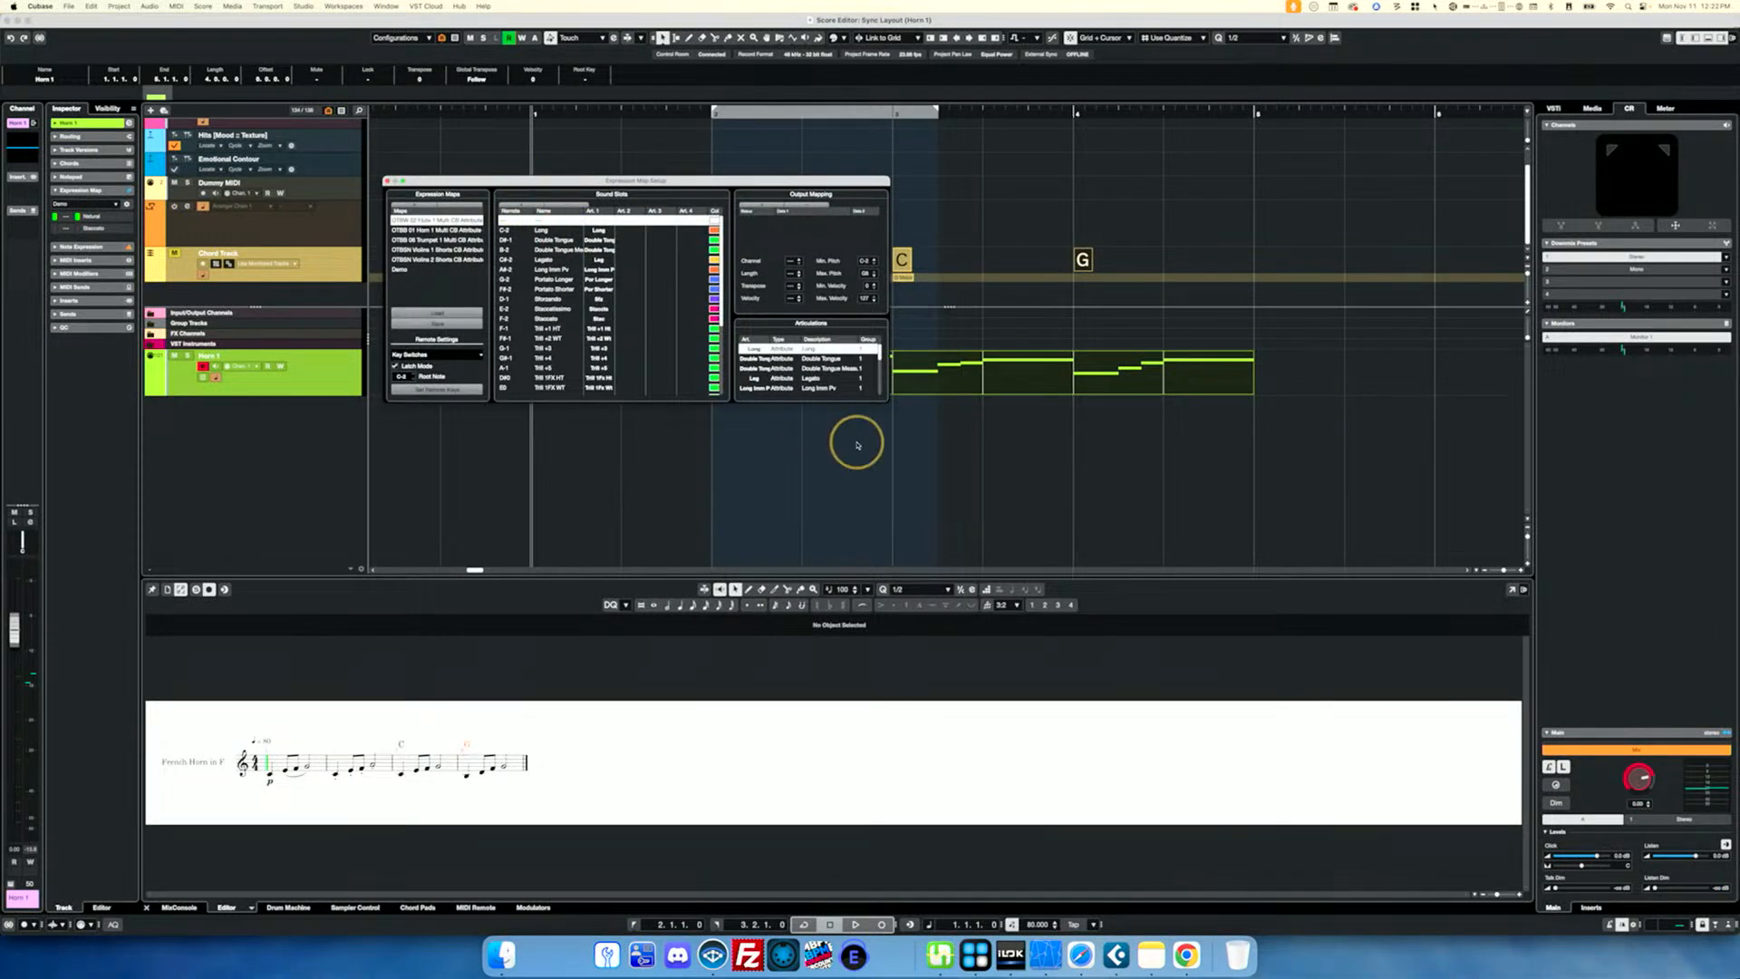
left_click_drag(886, 402, 1087, 629)
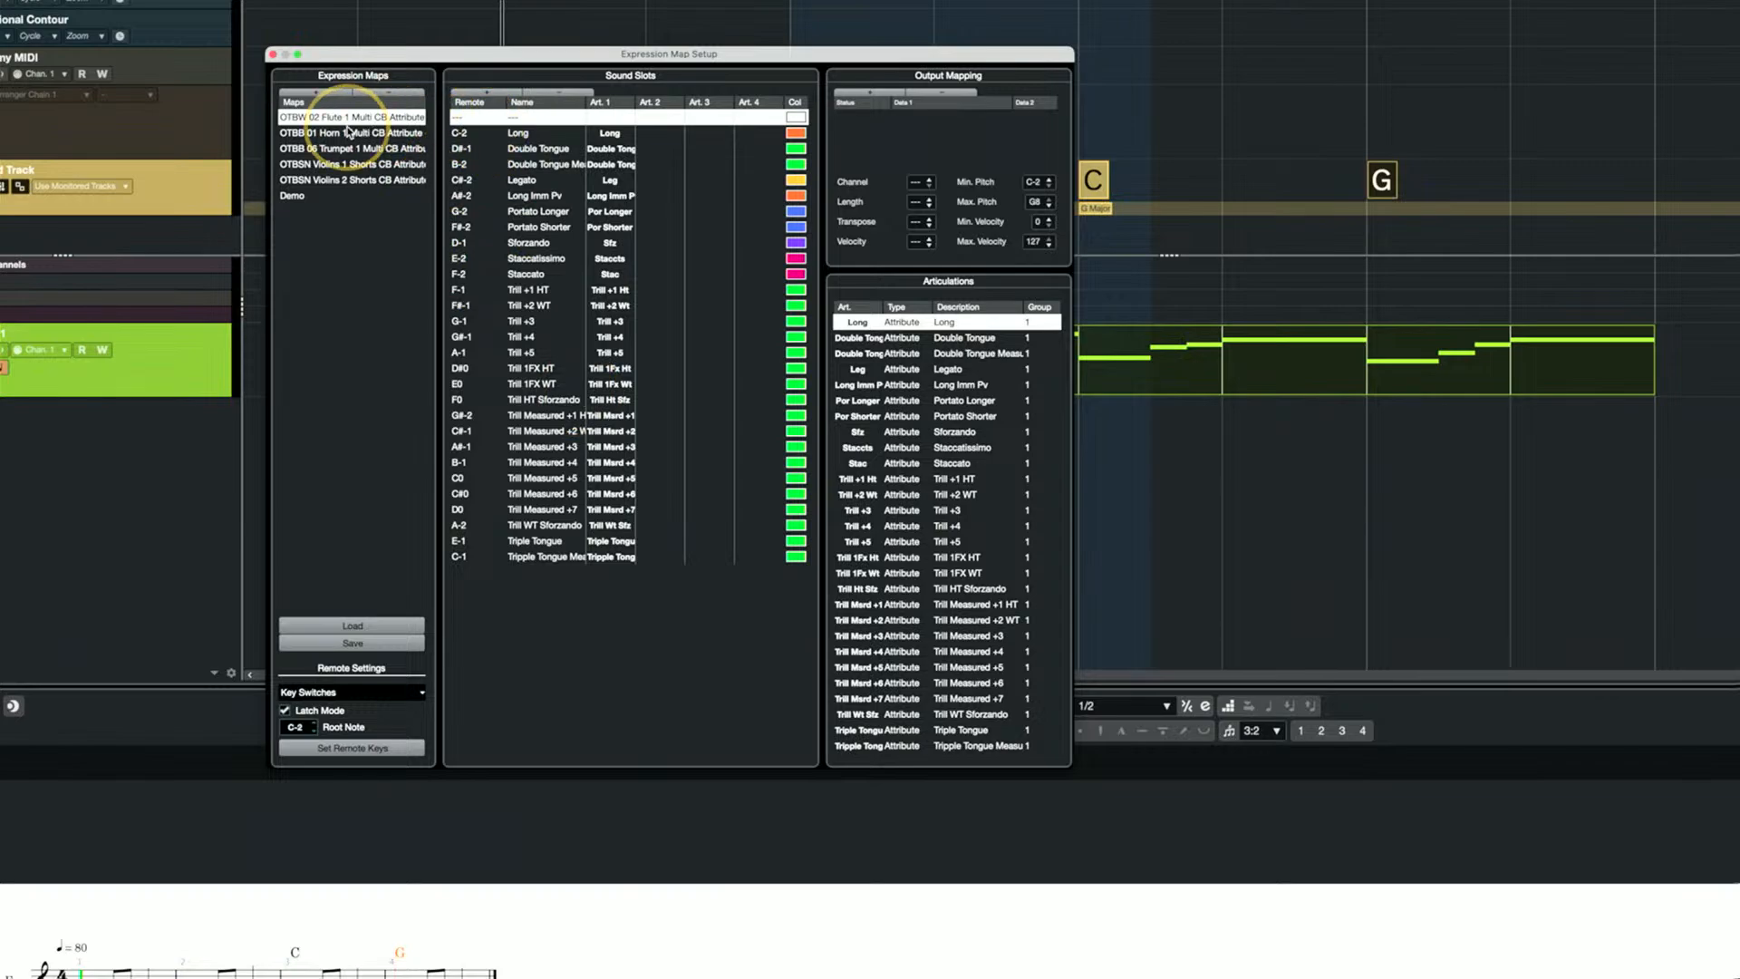
left_click(372, 148)
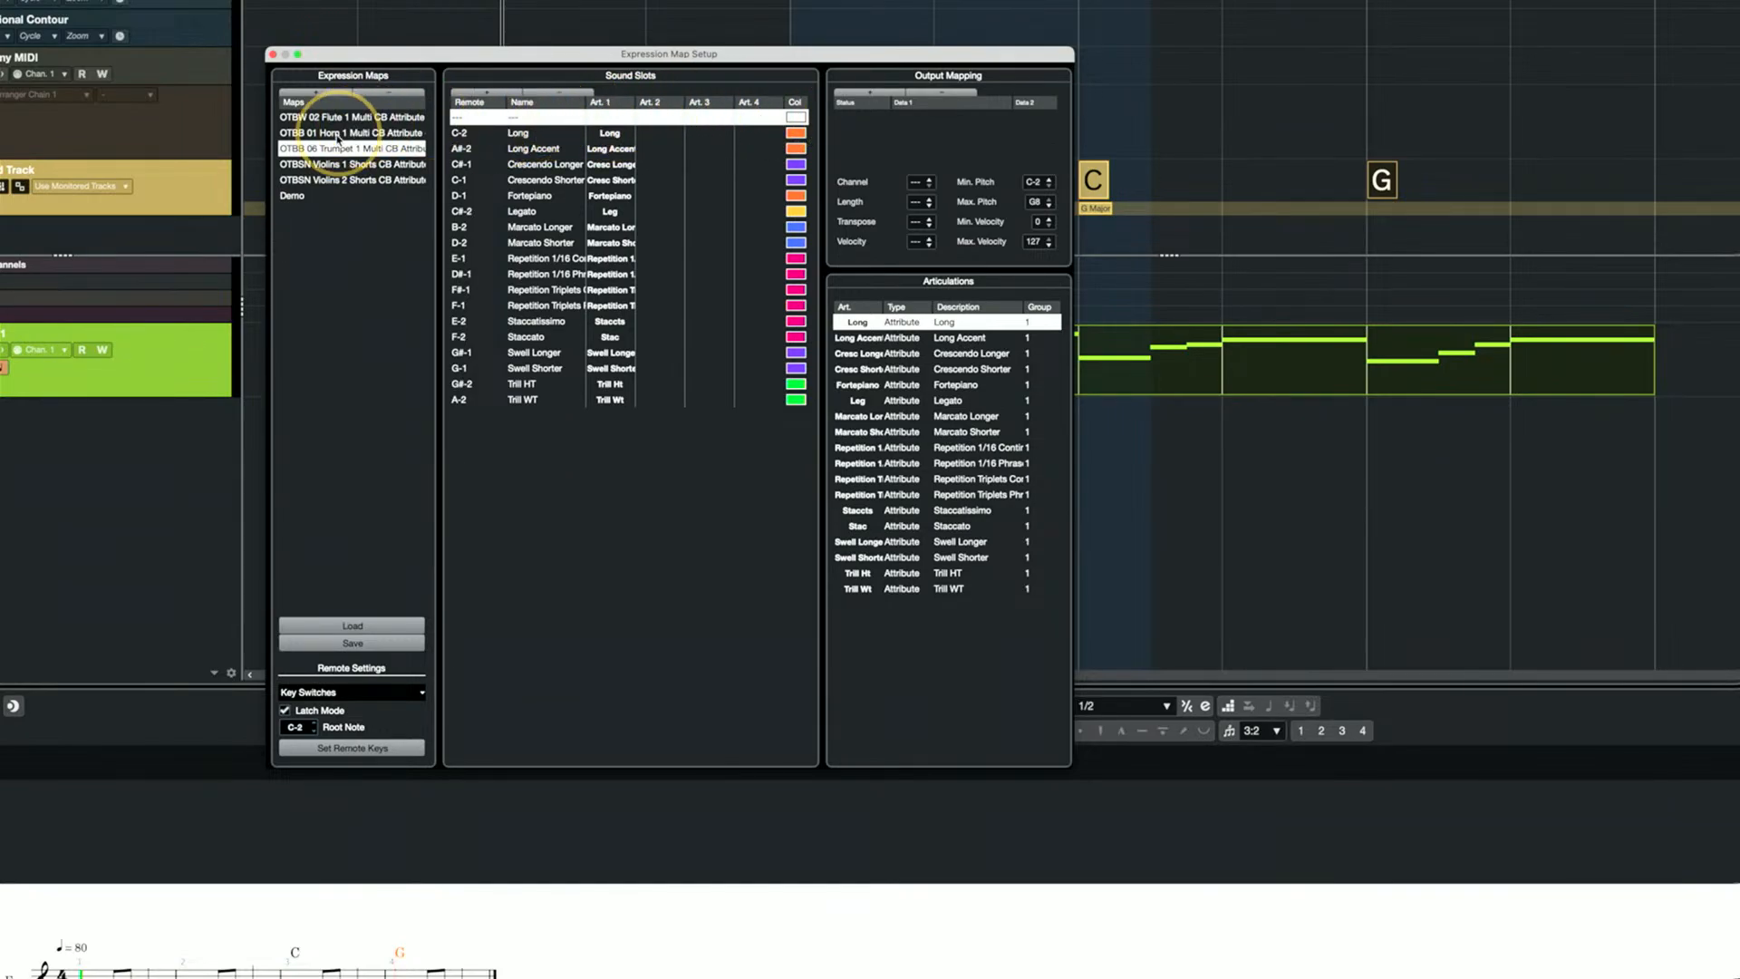
Add a sound slot named Marcato to the Demo expression map.
left_click(311, 195)
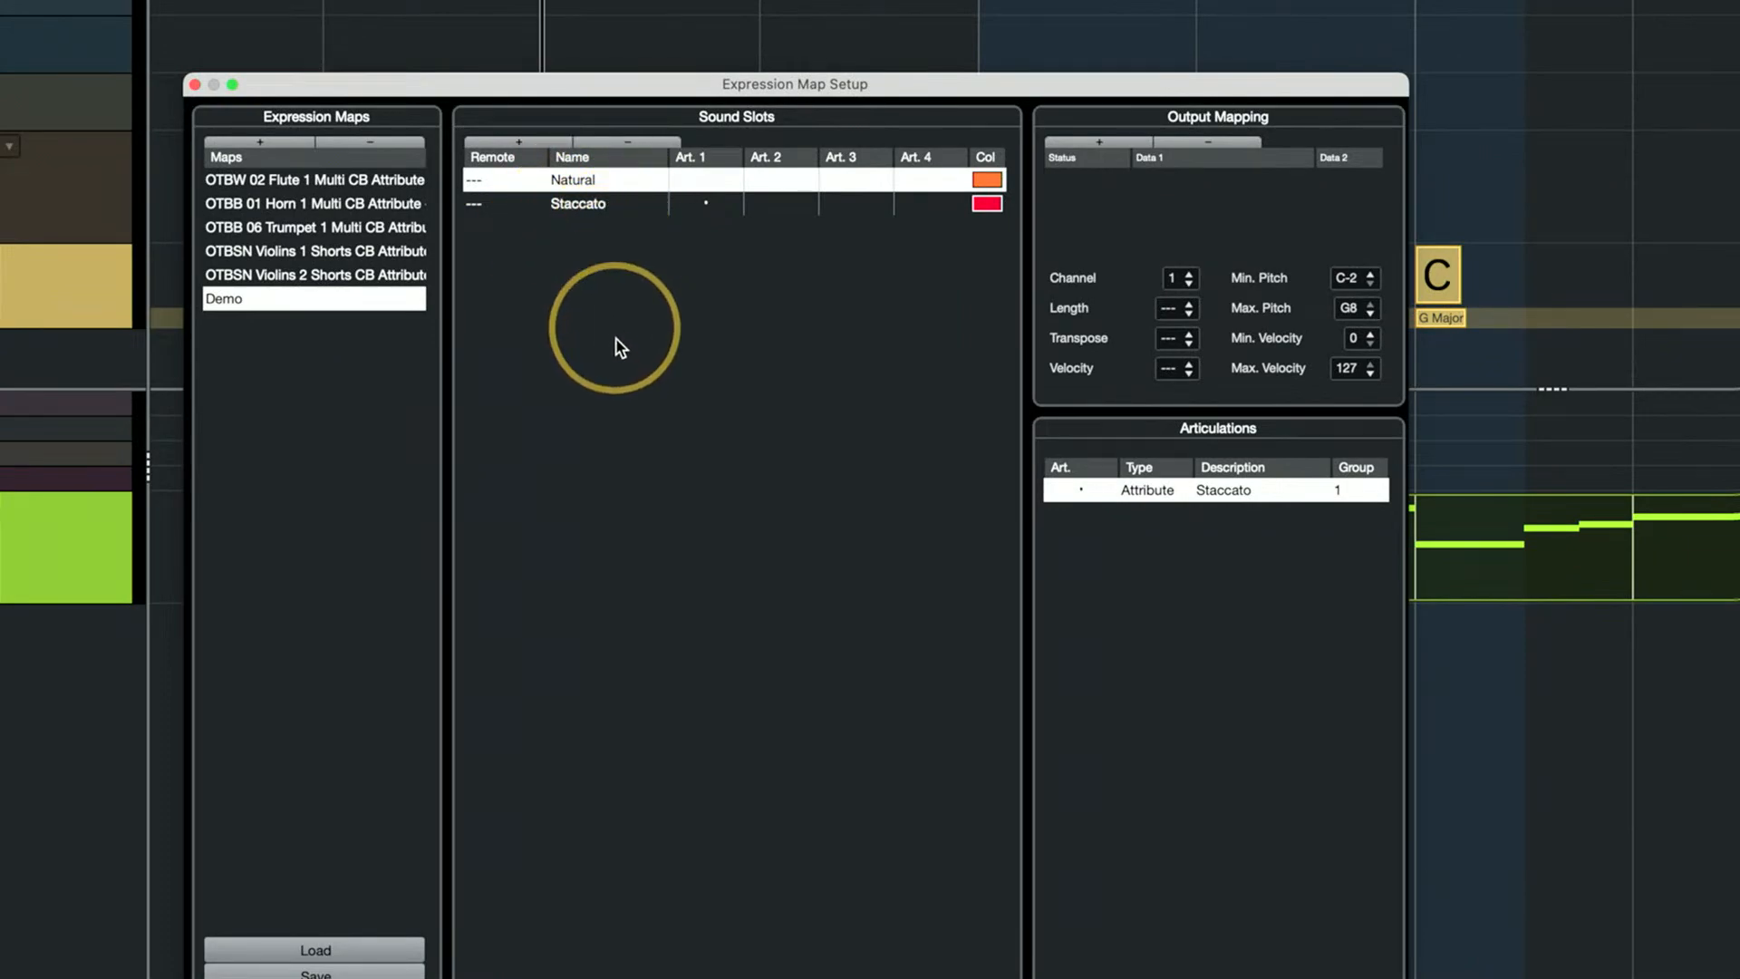
left_click(524, 142)
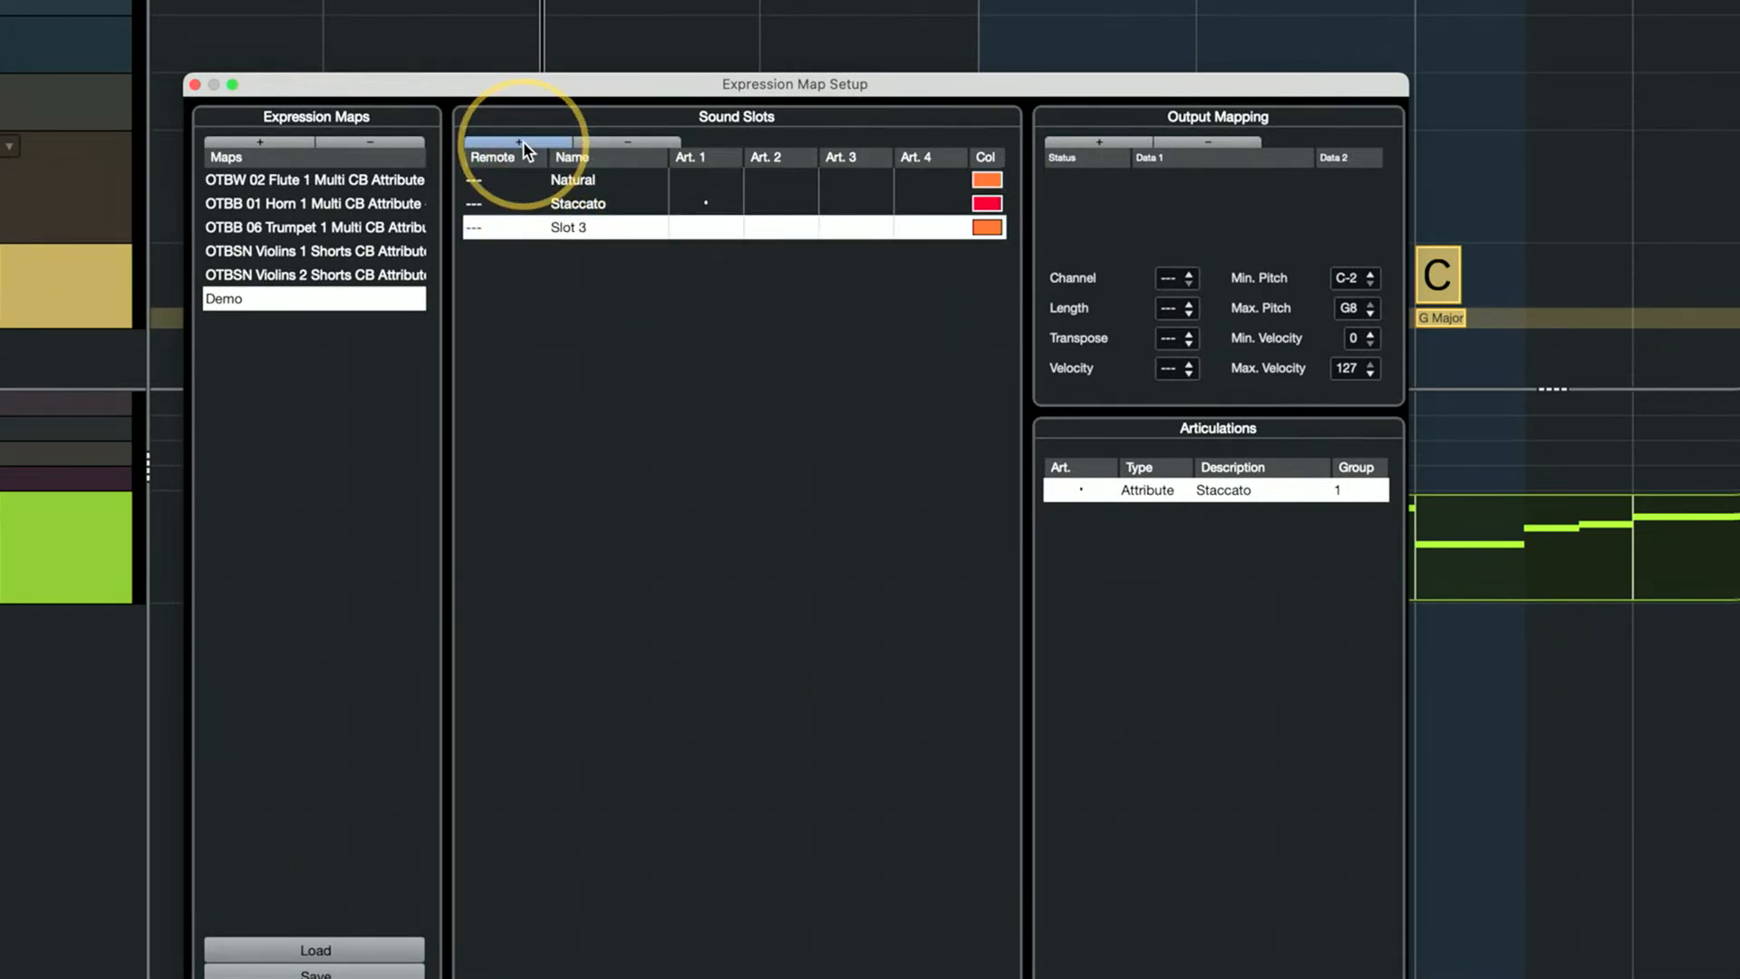
double_click(574, 227)
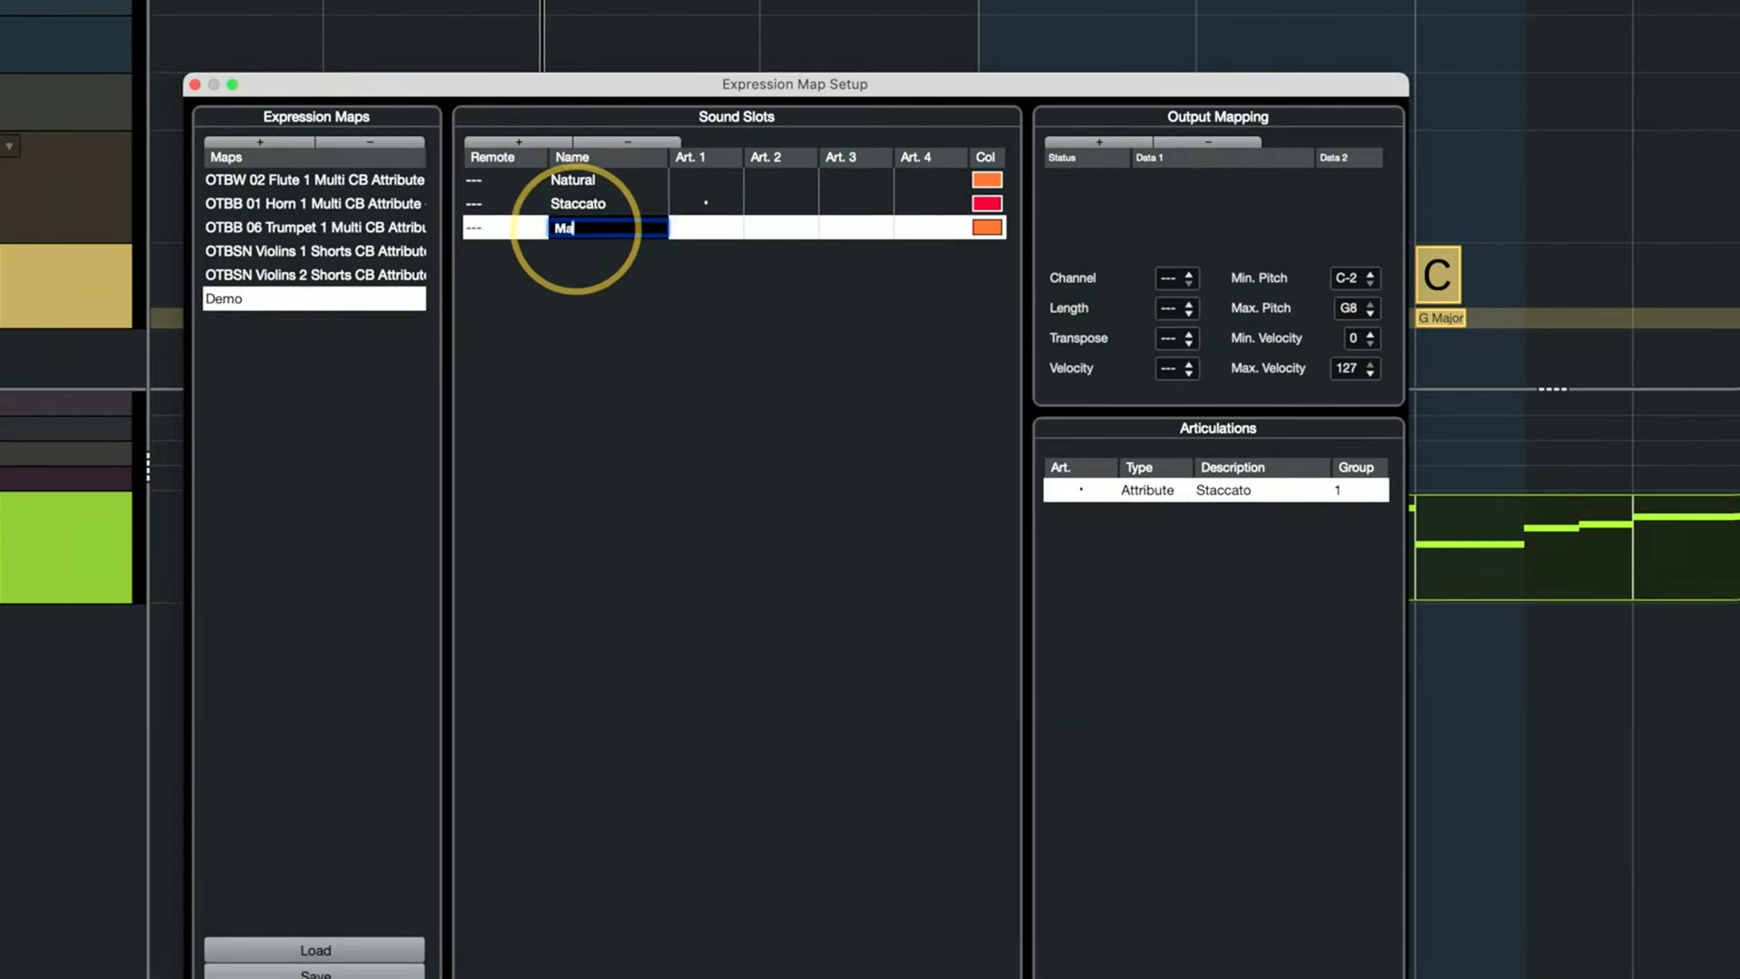
type("Marcato")
key("Return")
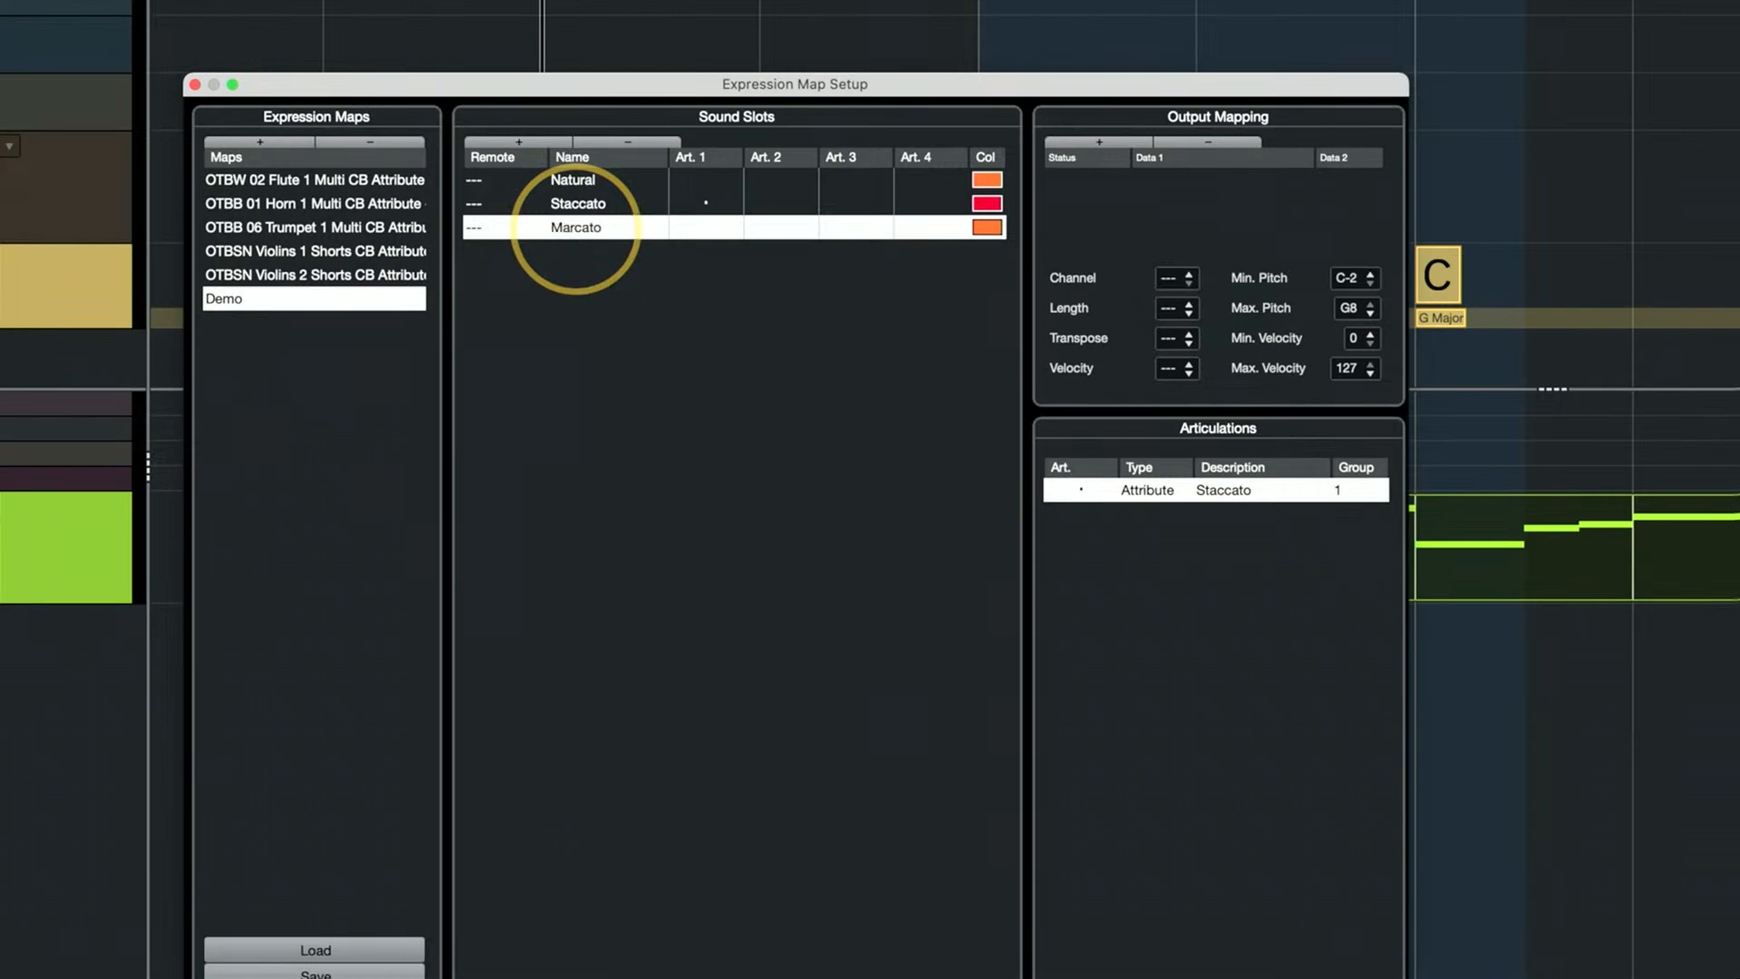
Set the Marcato slot's output channel to 4 and assign it the Marcato articulation as Art. 1.
left_click(1189, 273)
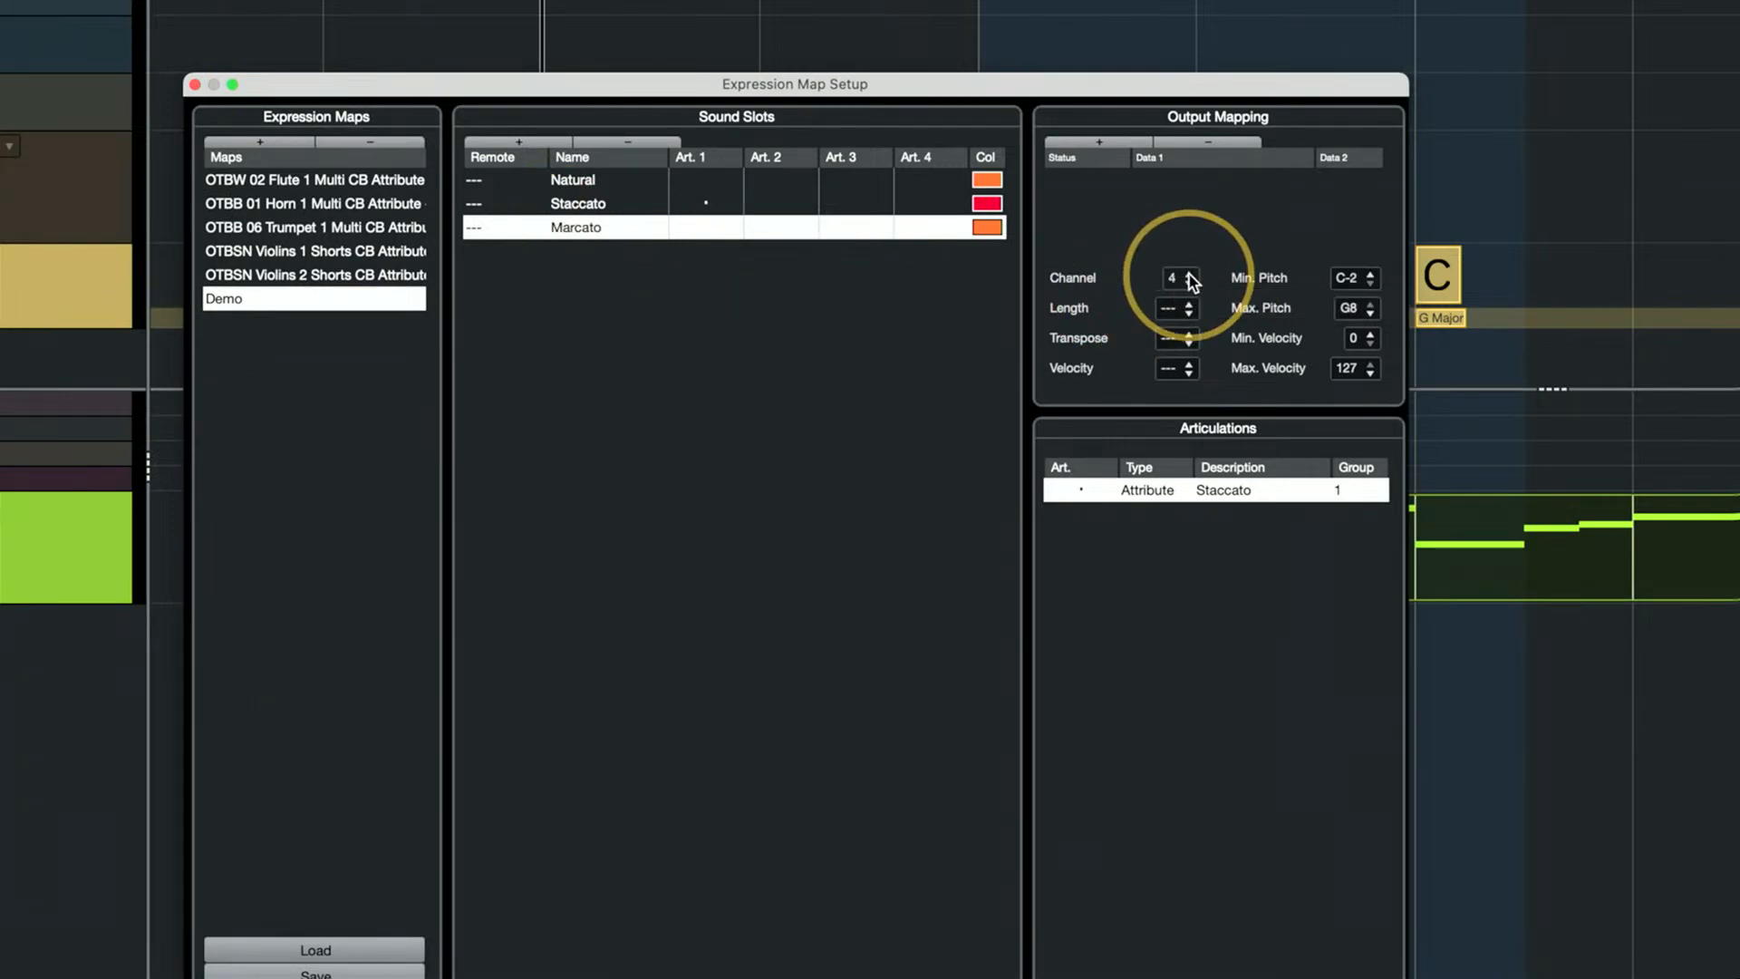
left_click(709, 227)
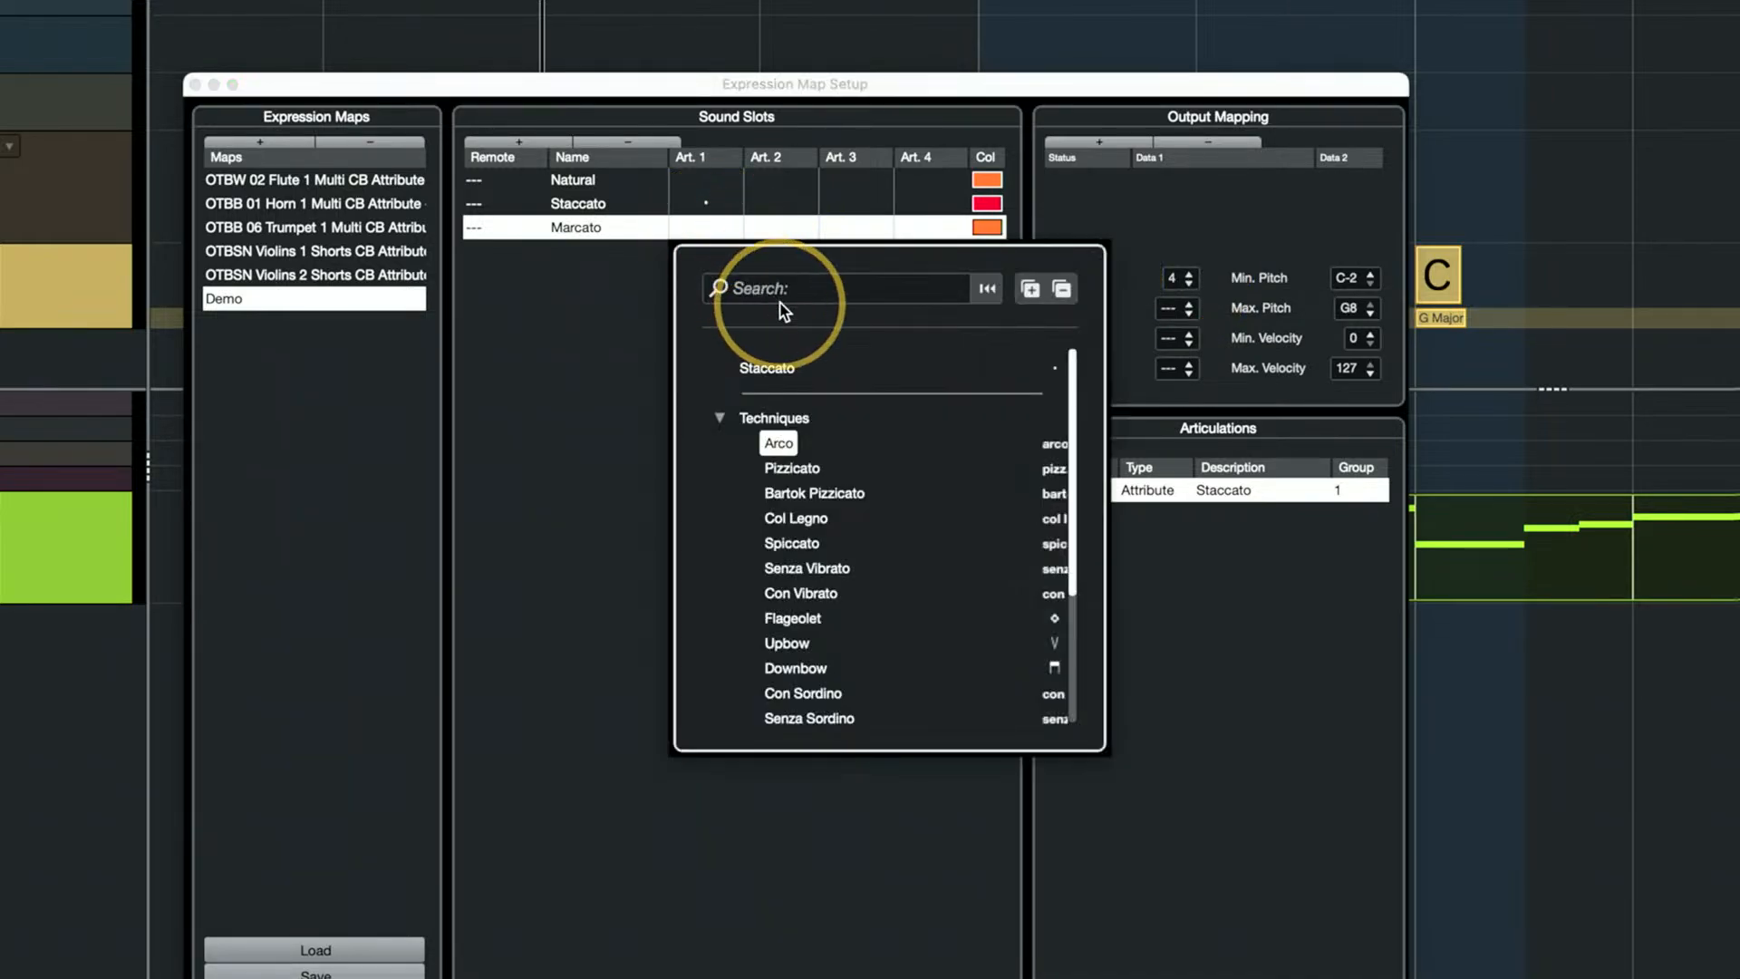
type("marc")
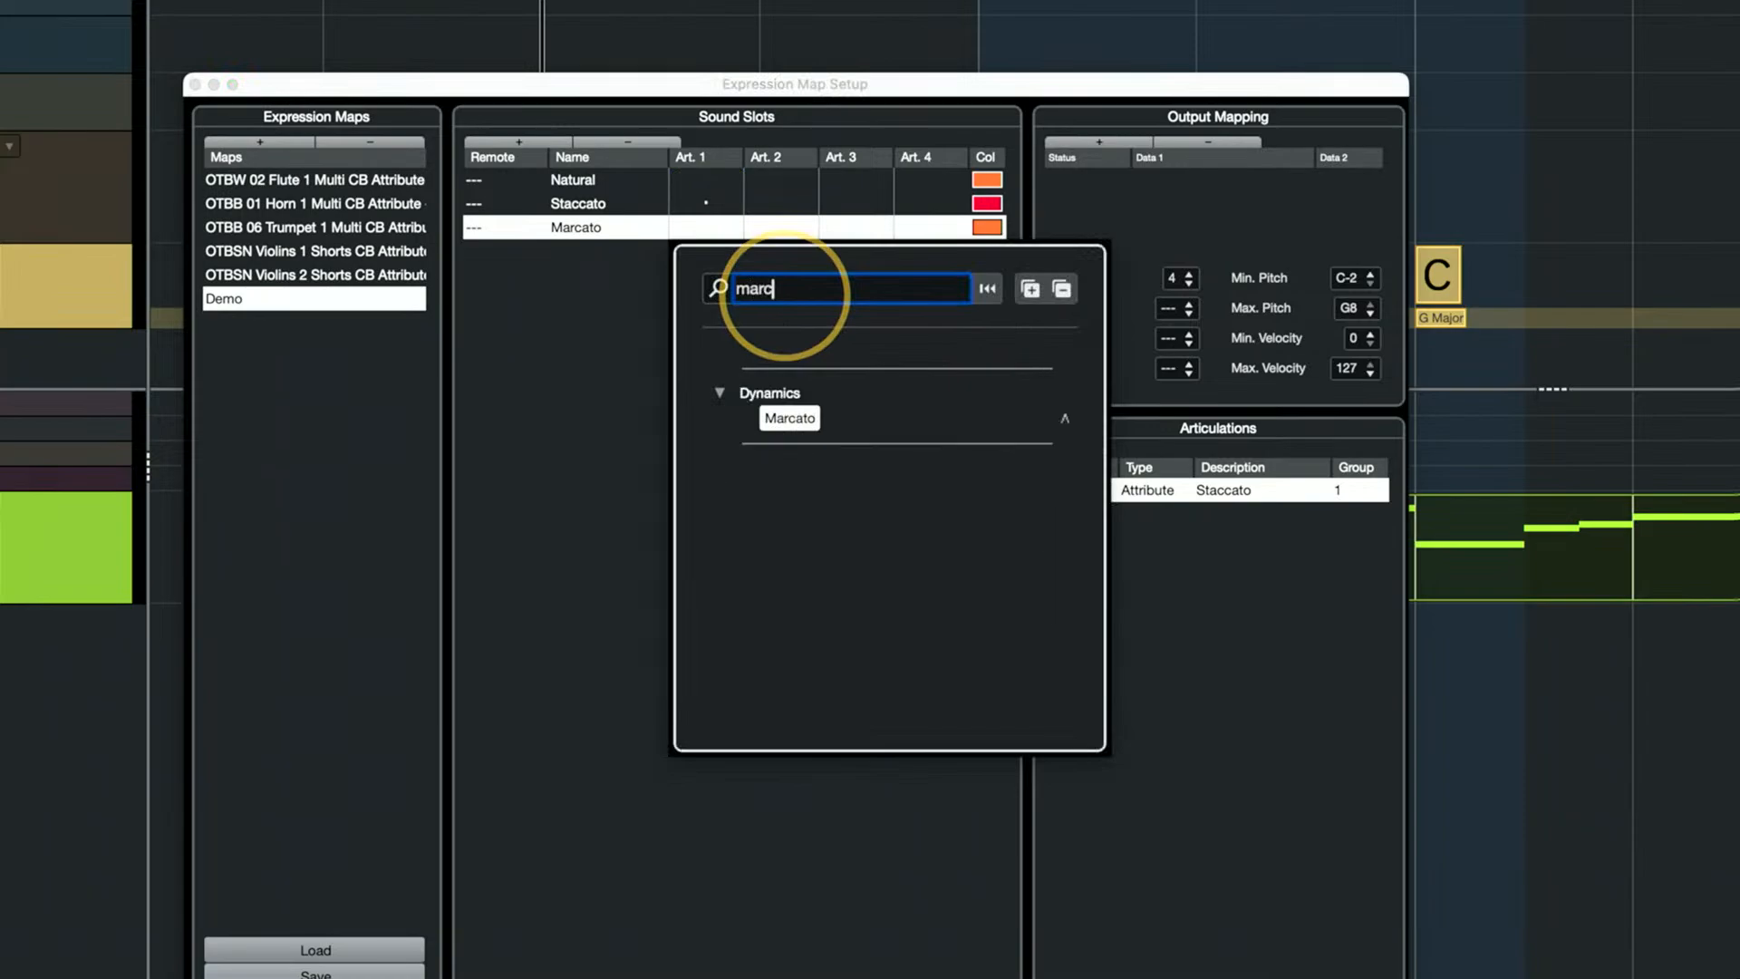
double_click(769, 422)
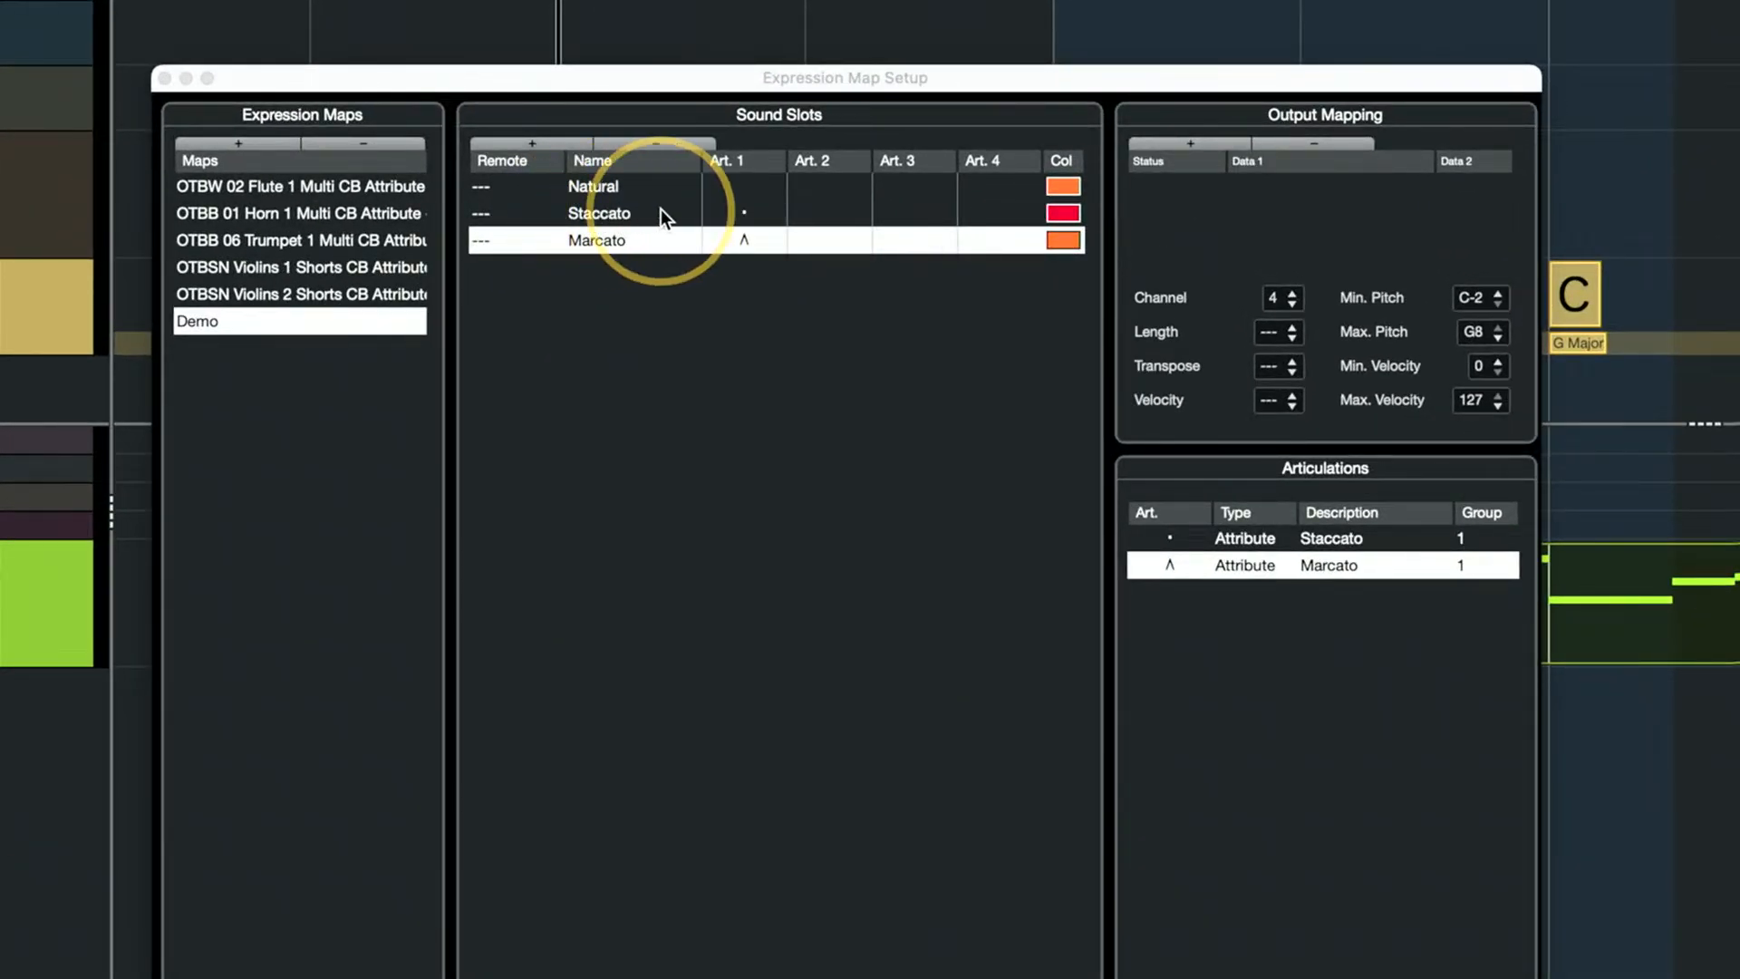
Review the output channels of the Staccato, Marcato and Natural sound slots.
left_click(606, 212)
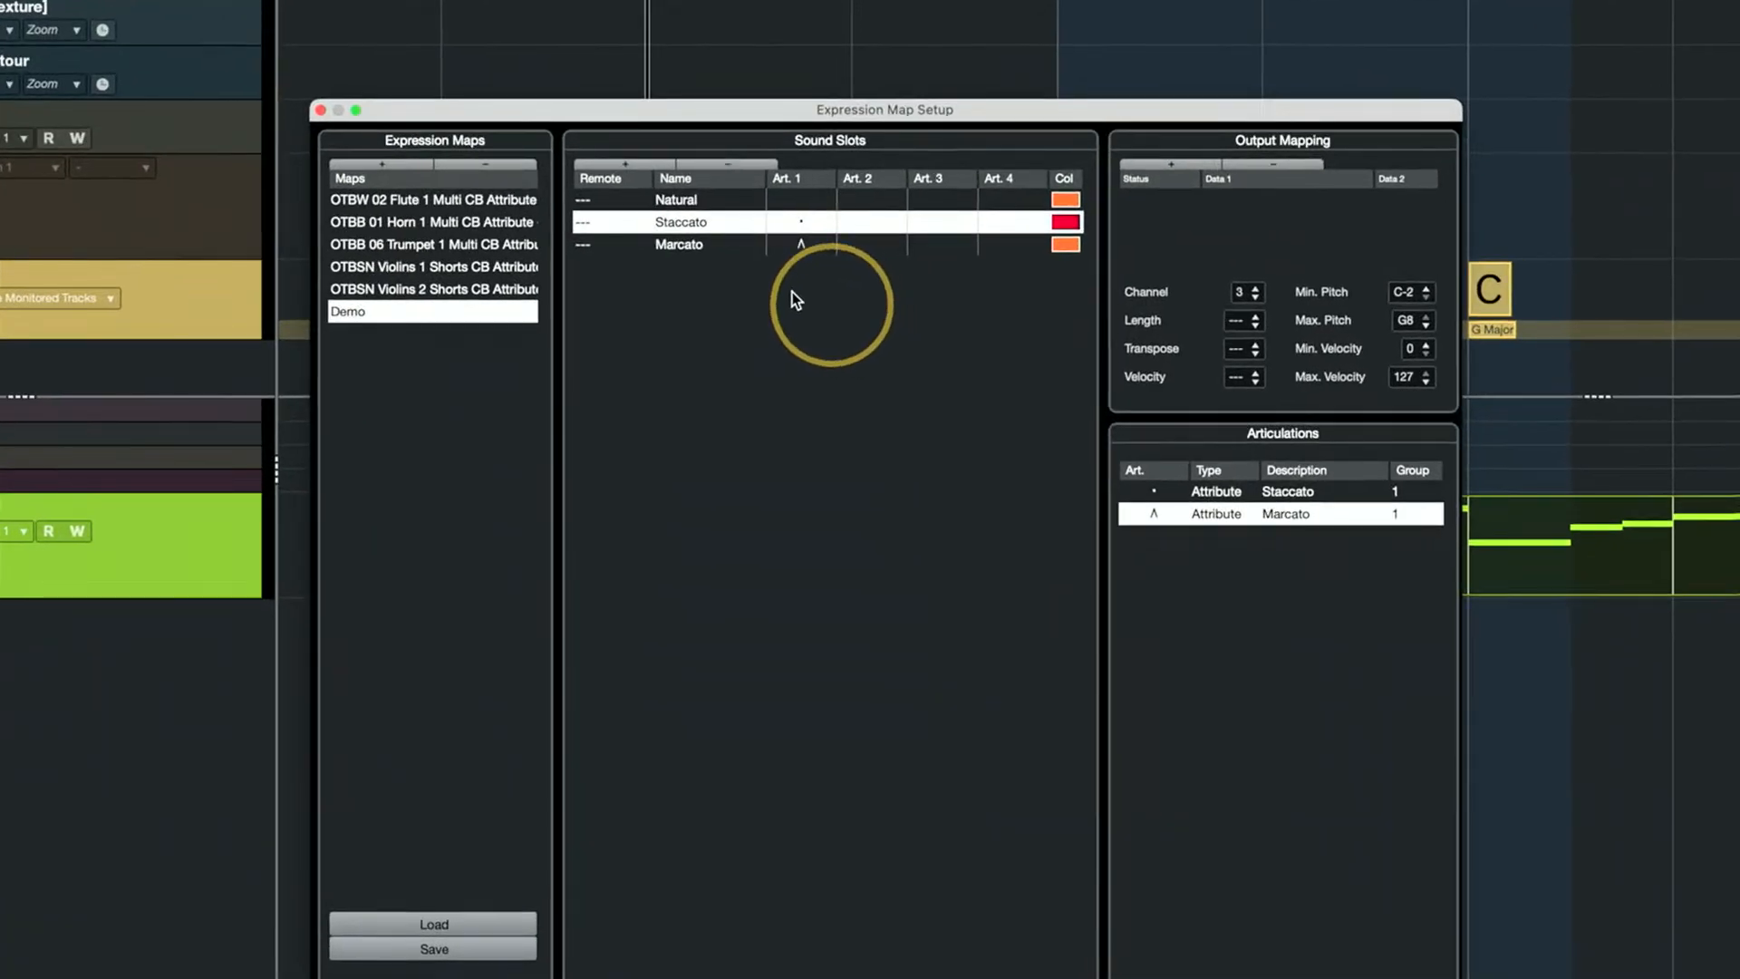
left_click(767, 272)
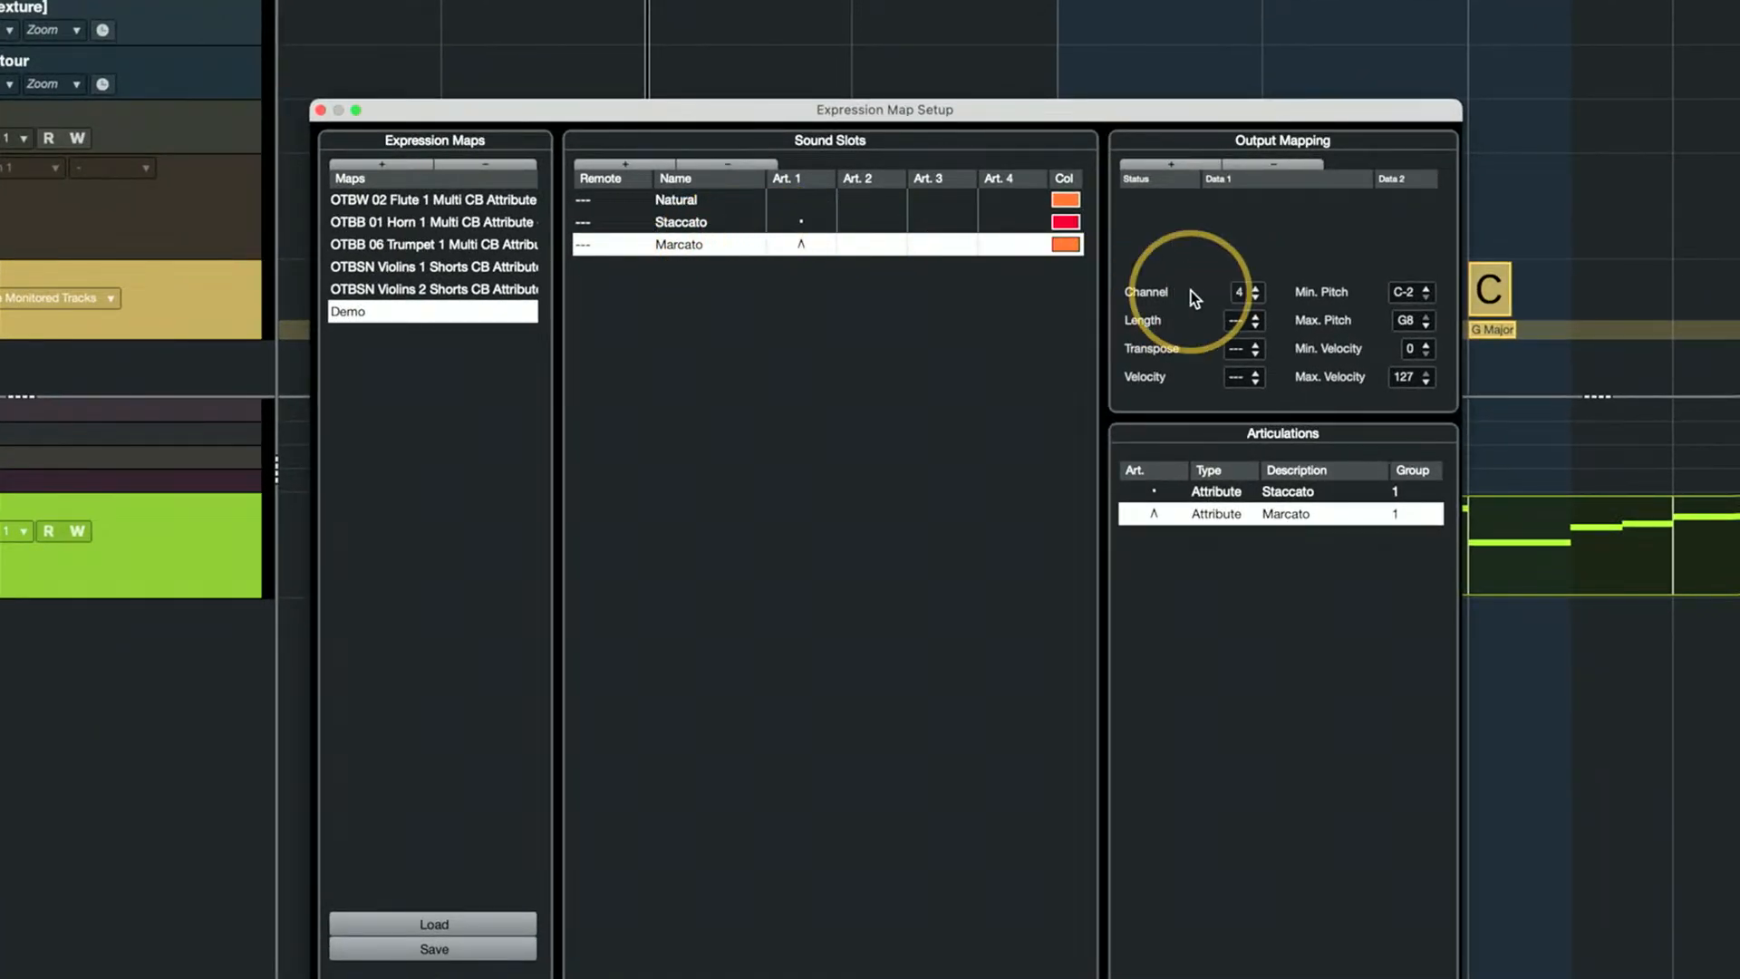
left_click(729, 192)
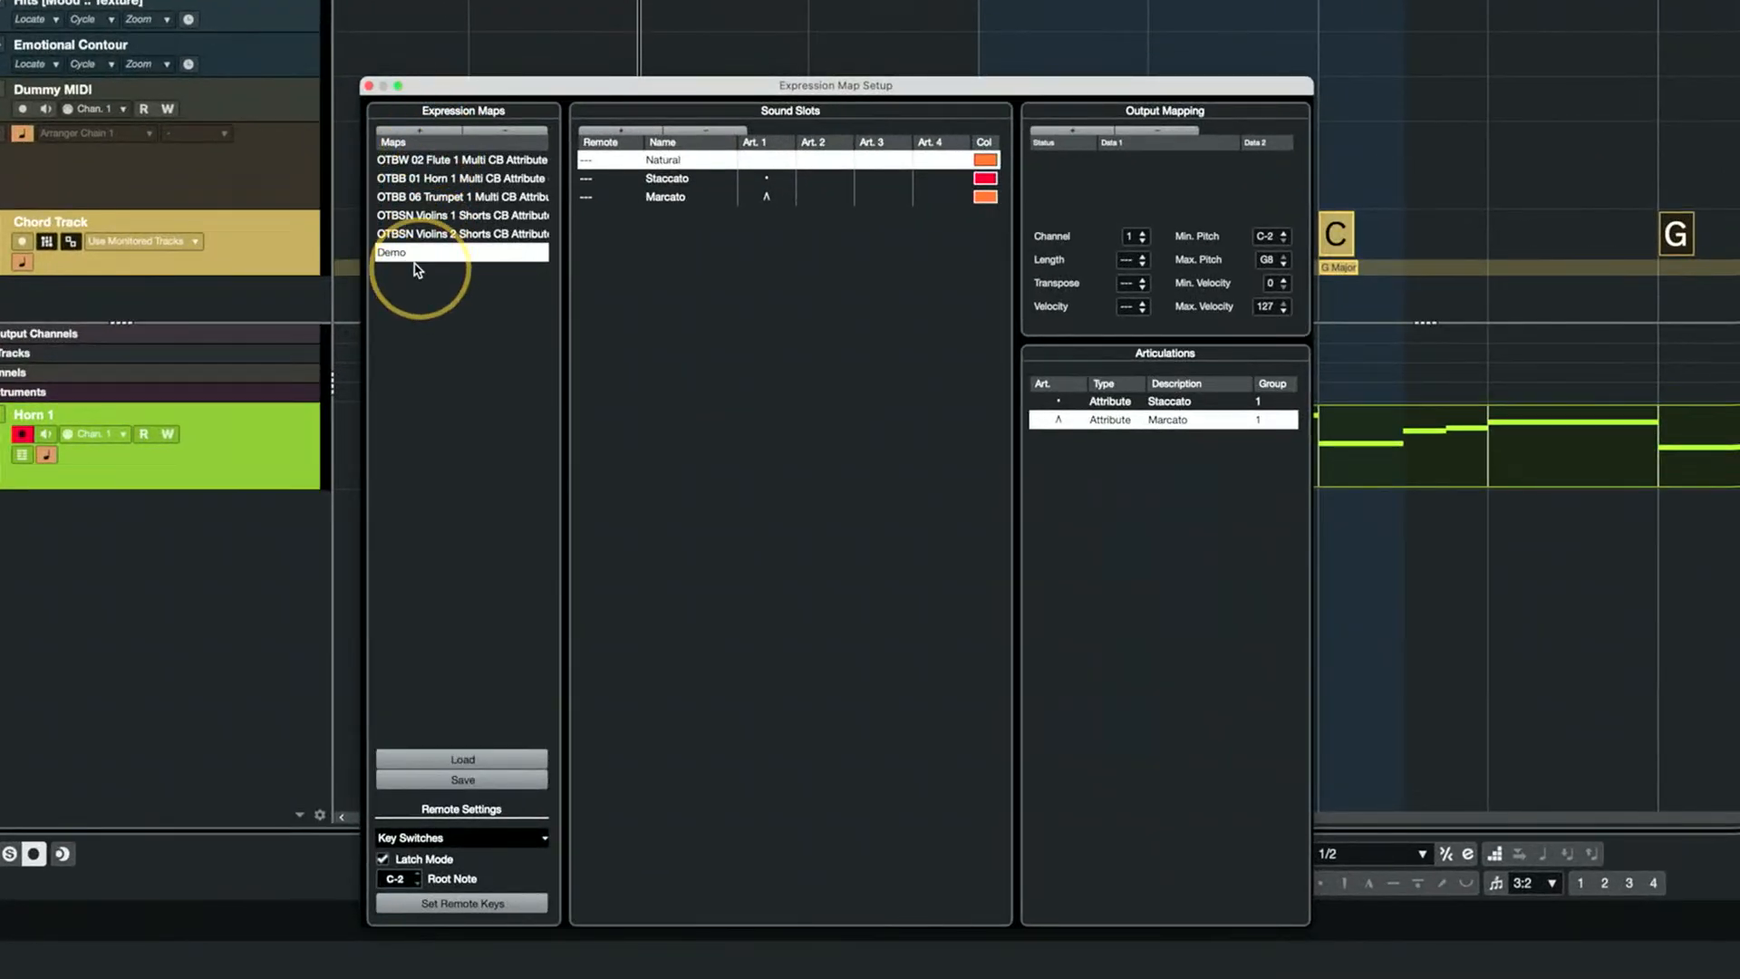
Rename the Demo expression map as My Exp. Map and close the Expression Map Setup.
double_click(393, 254)
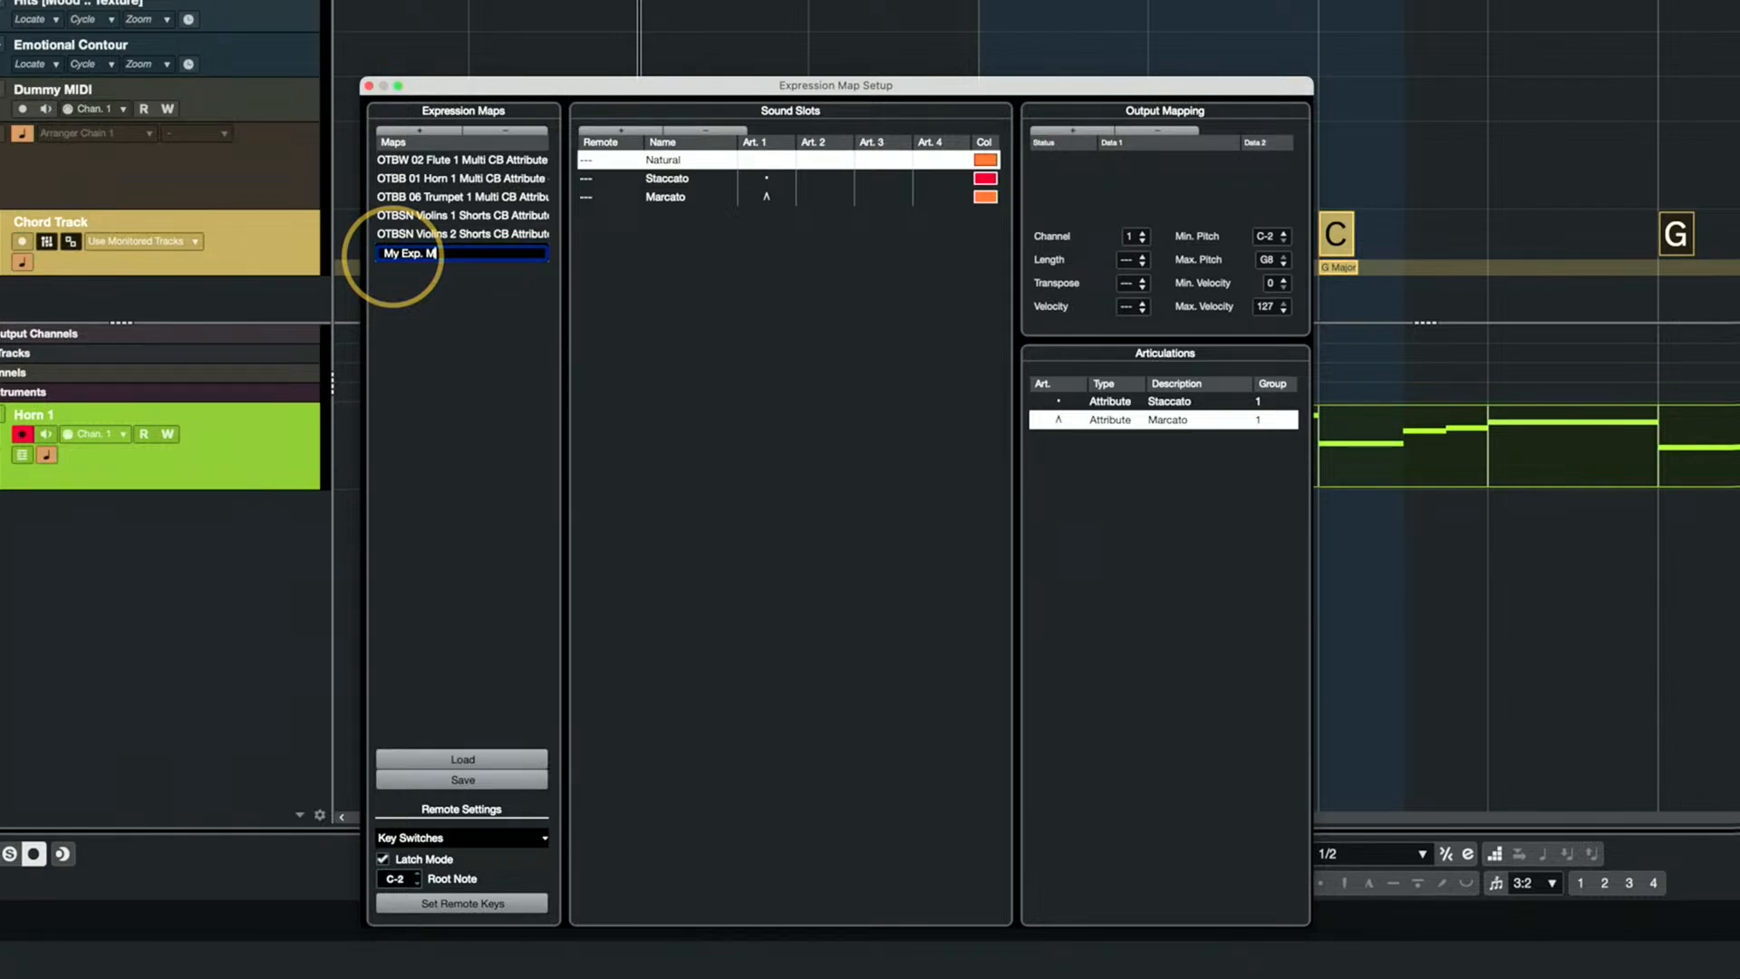
type("My Exp. Map")
key("Return")
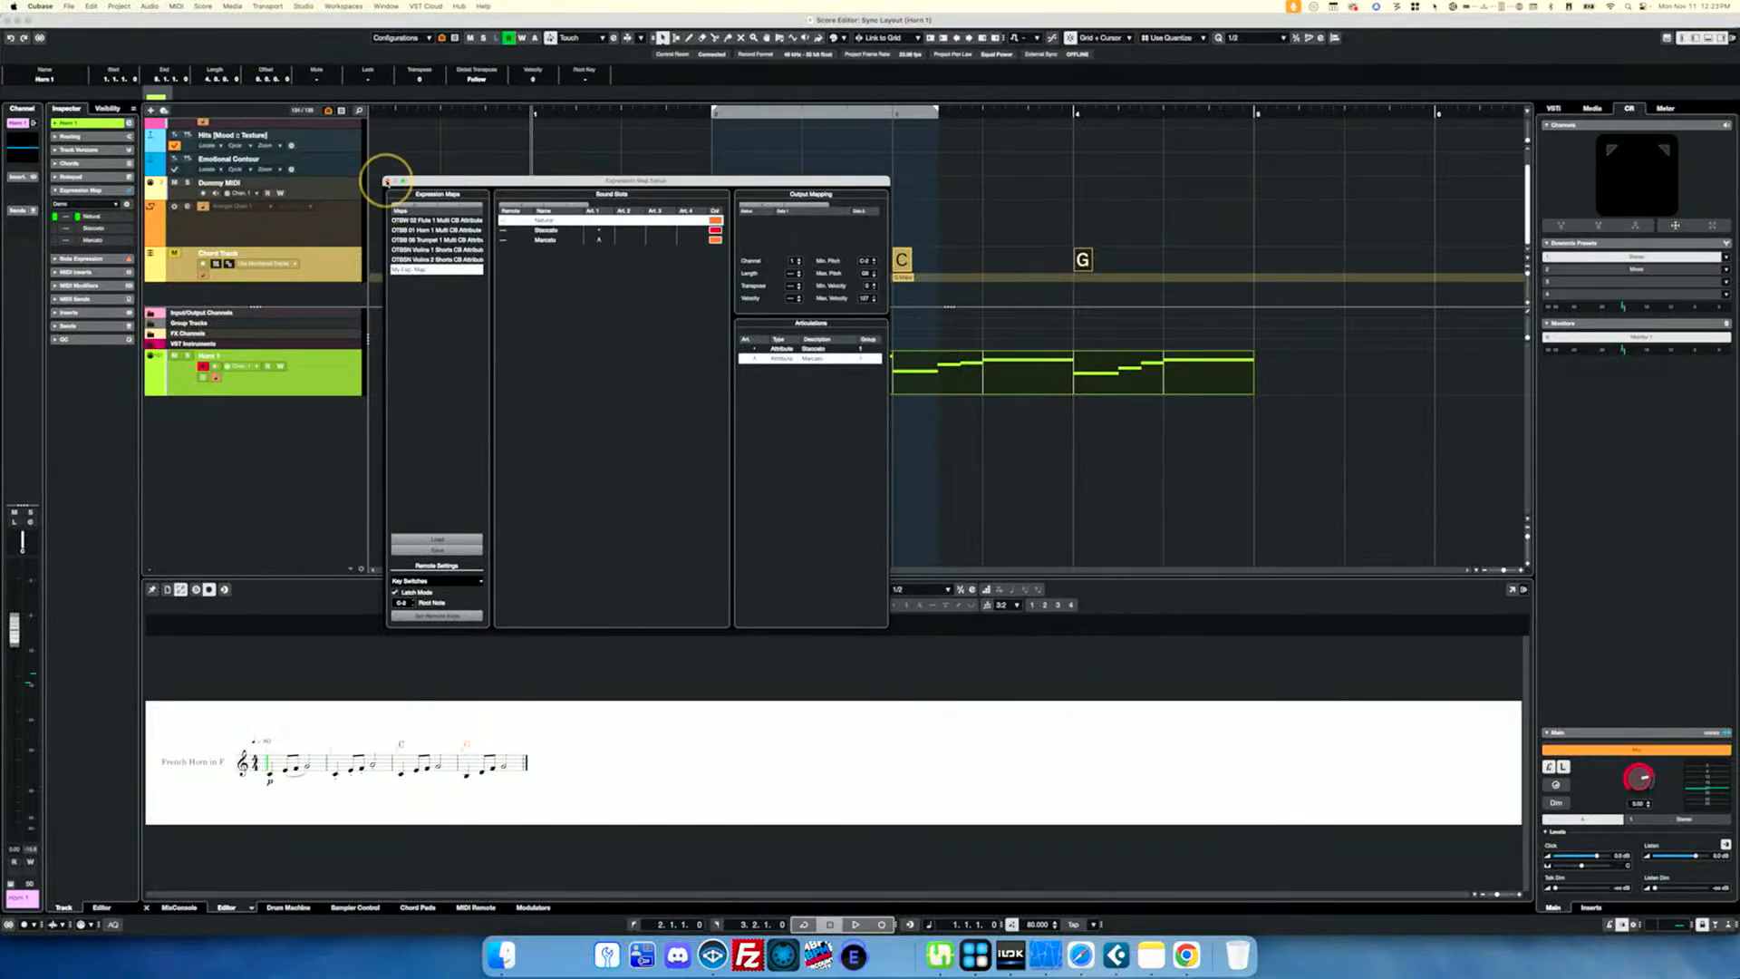
left_click(387, 180)
left_click(324, 384)
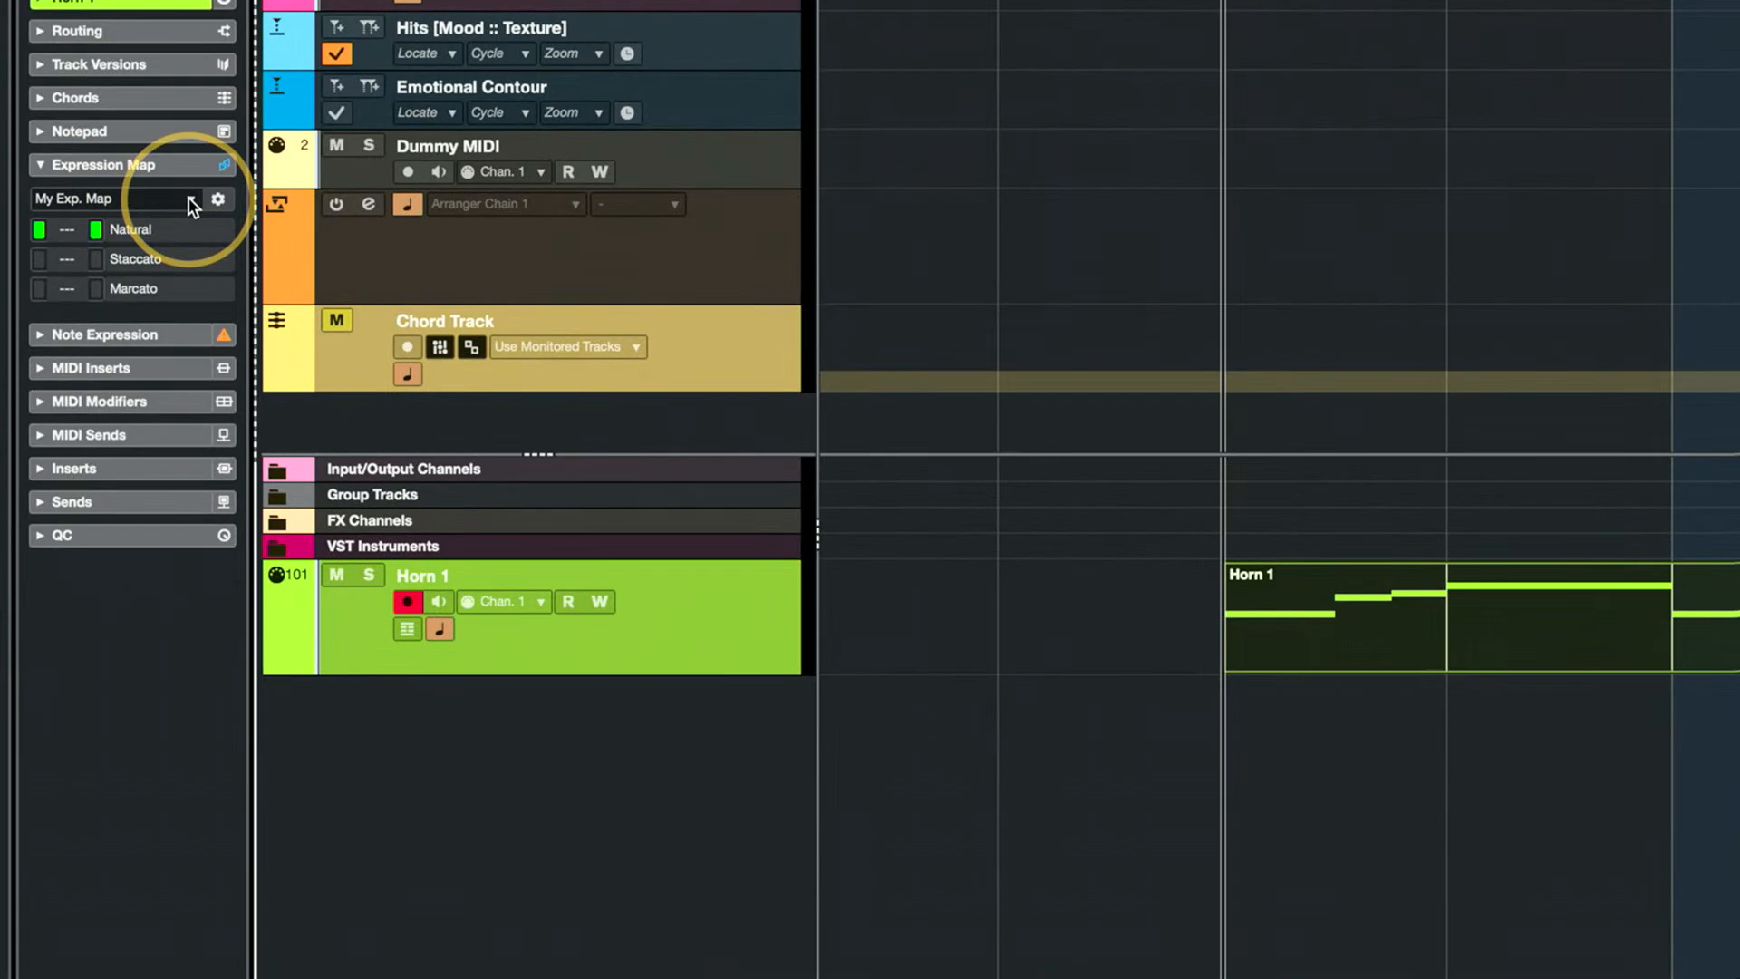
Choose My Exp. Map as the Horn 1 track's expression map and select the Horn 1 part.
left_click(115, 203)
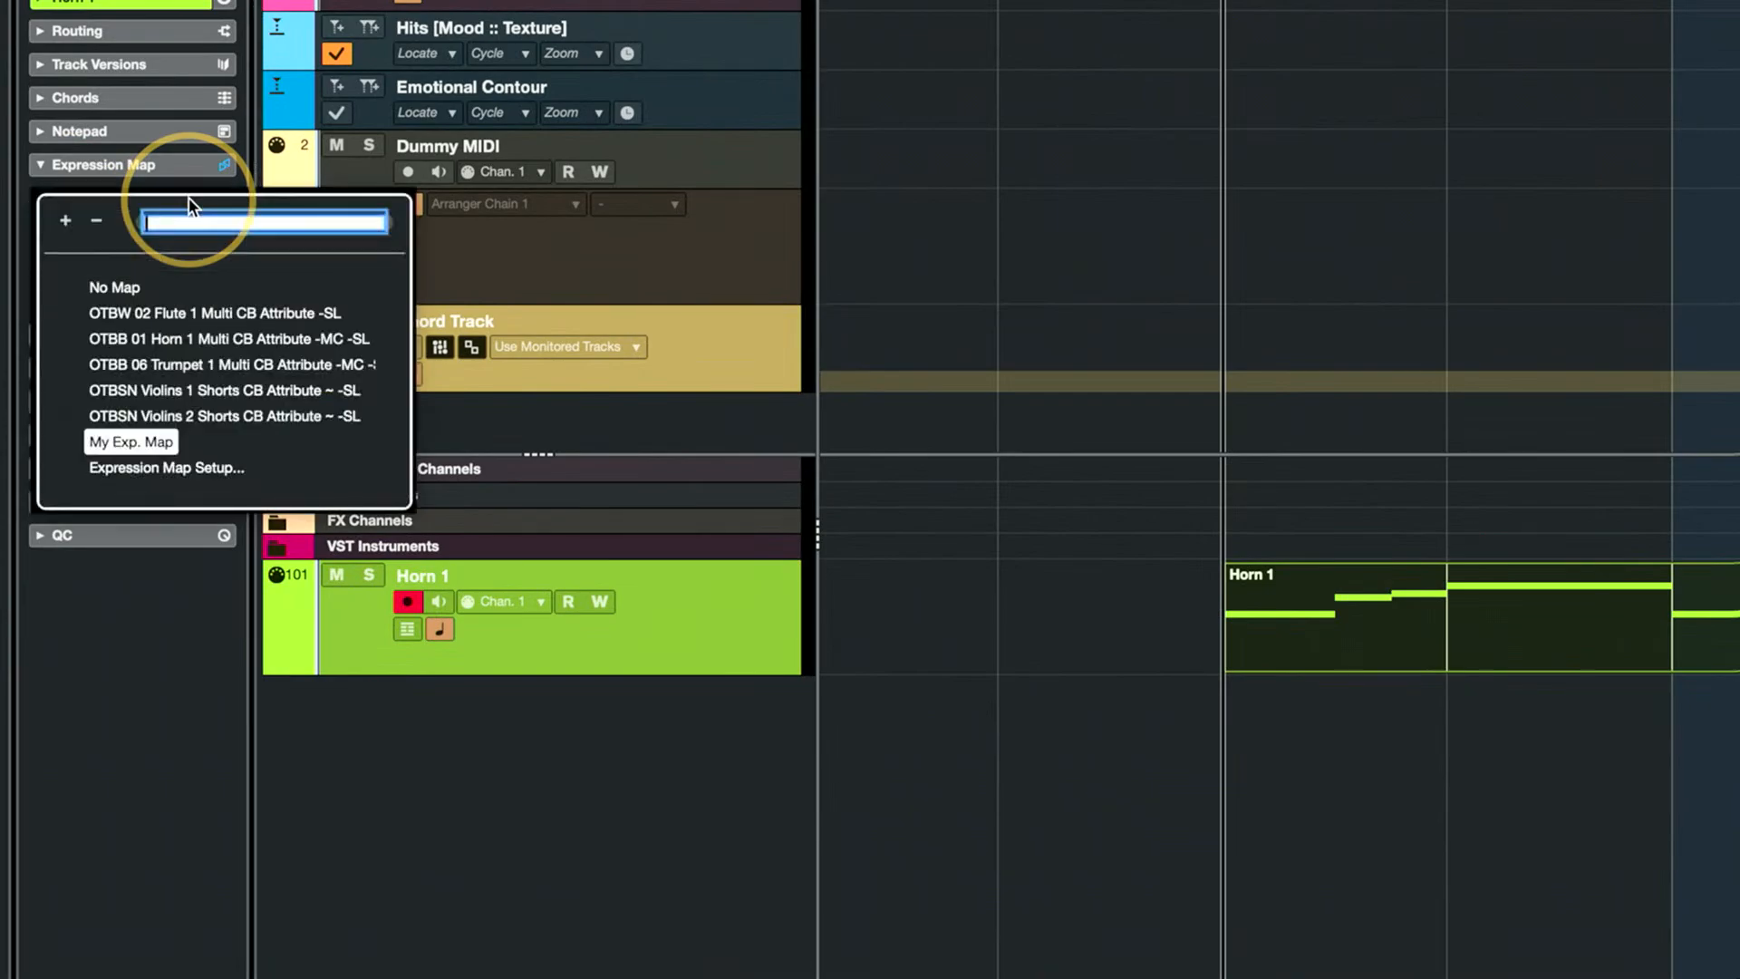
left_click(150, 441)
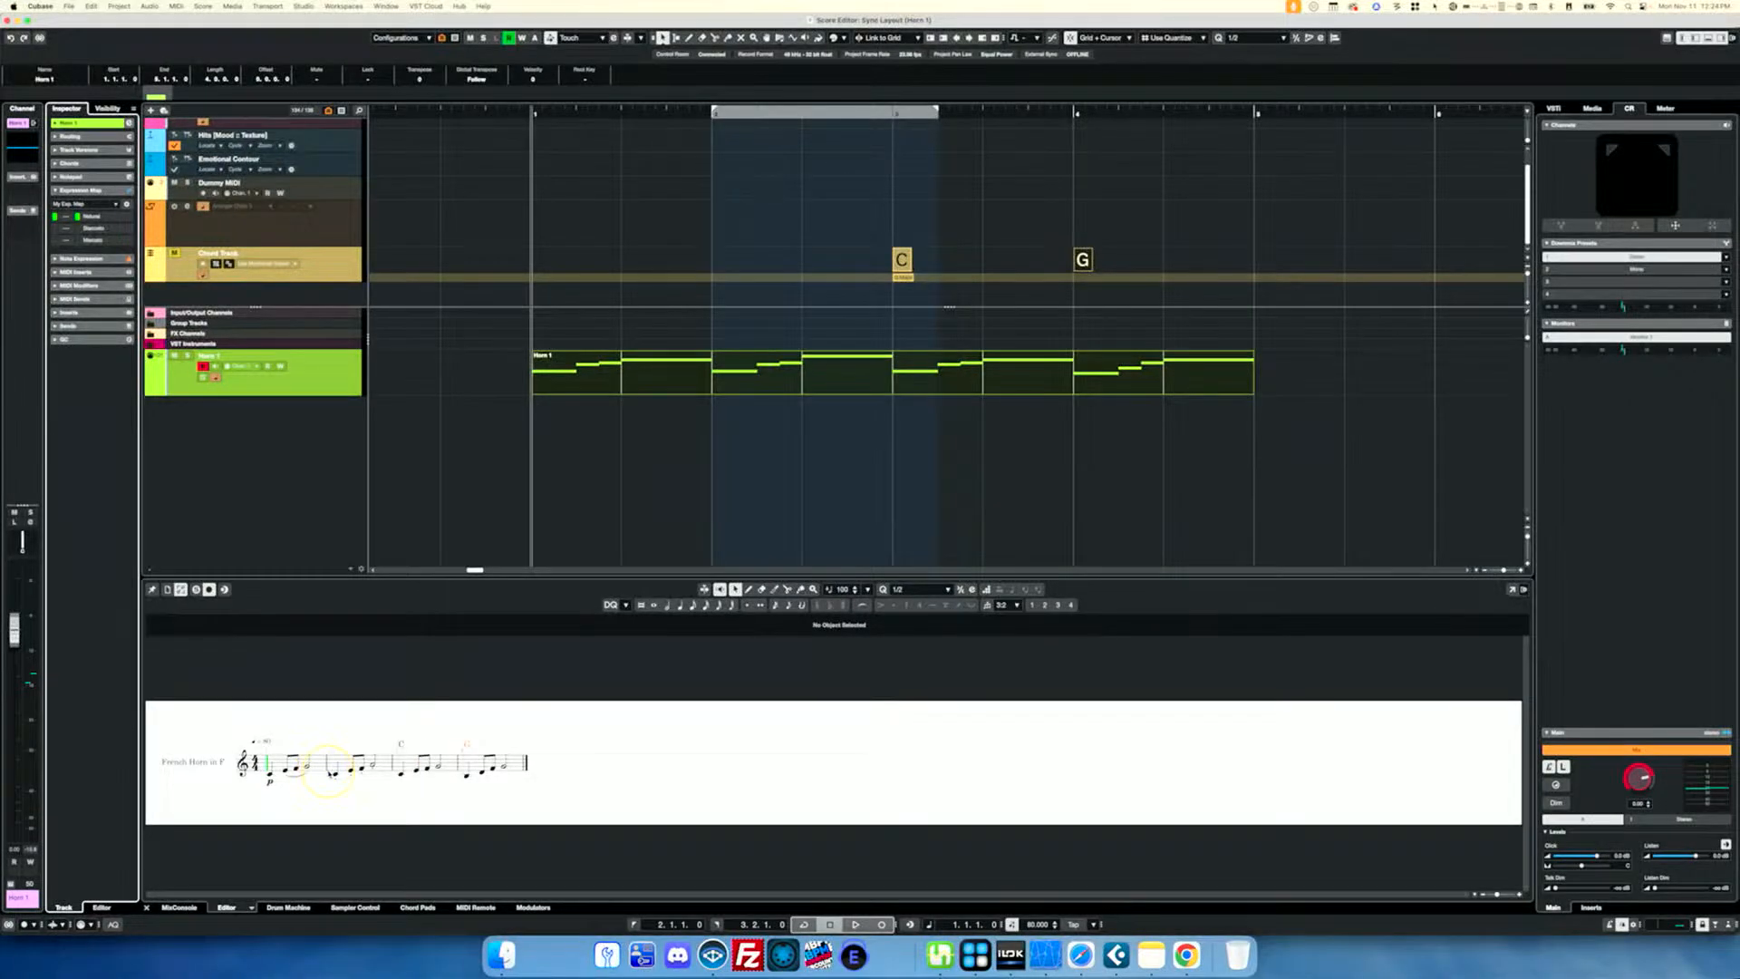
left_click(600, 373)
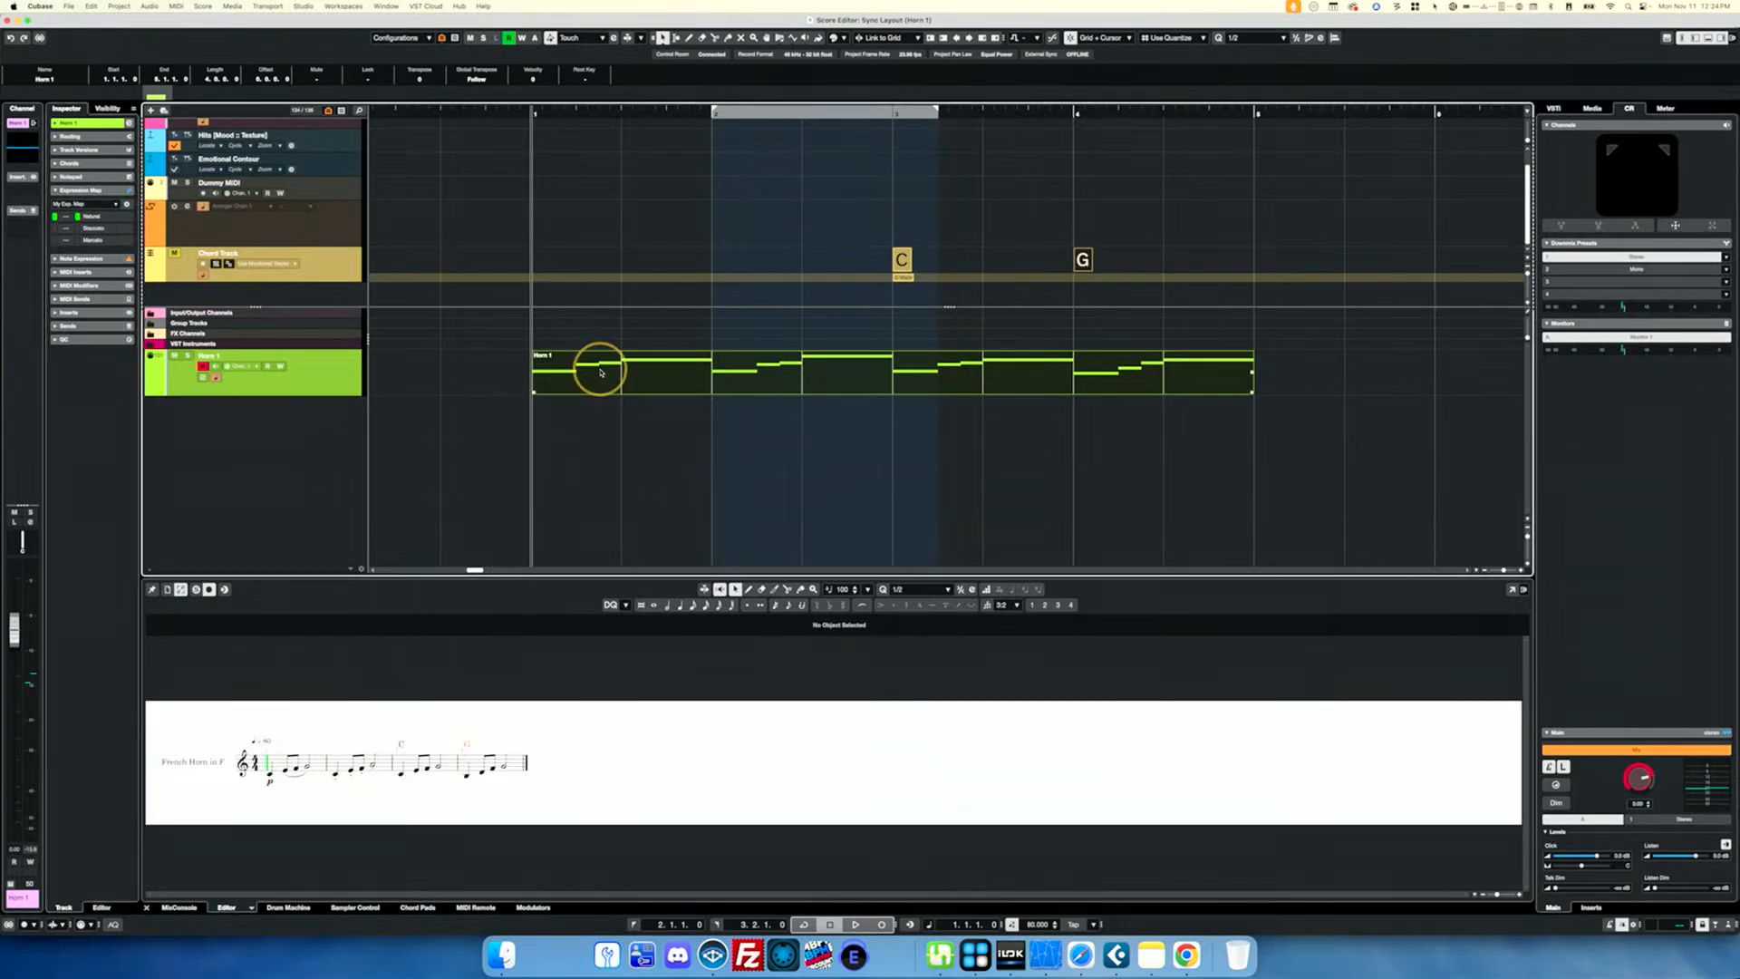
Play back the Horn 1 part to hear its articulations, and open the part in the full Score Editor.
key("space")
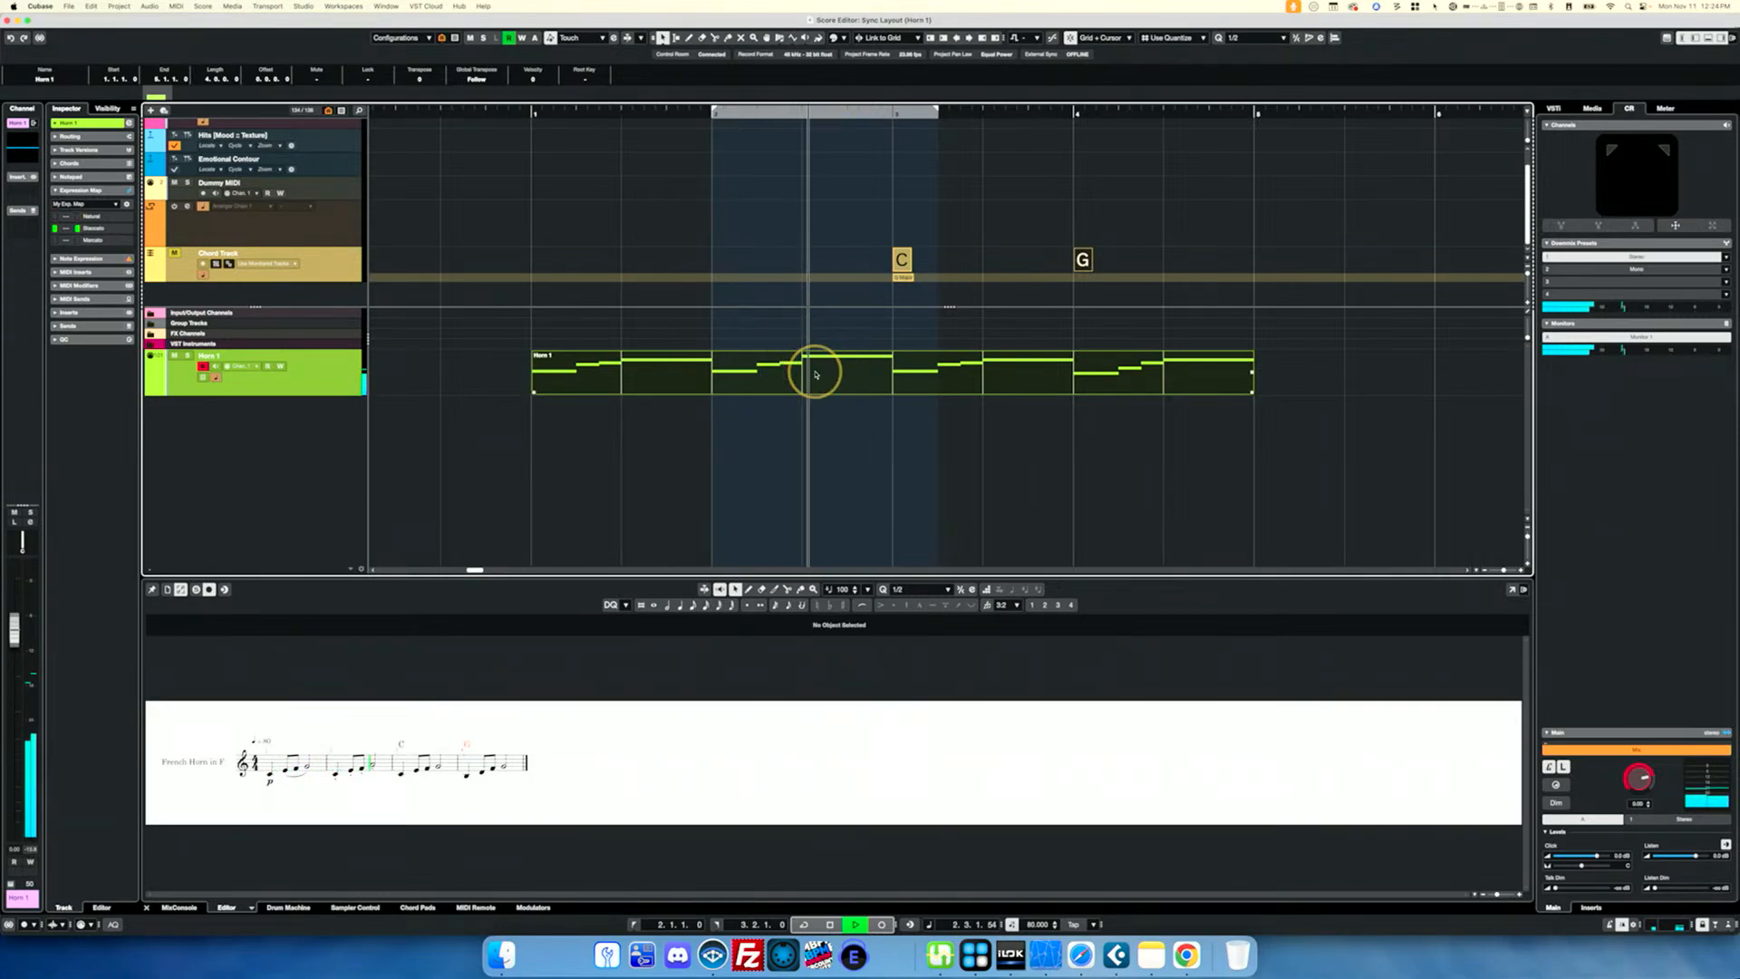
key("space")
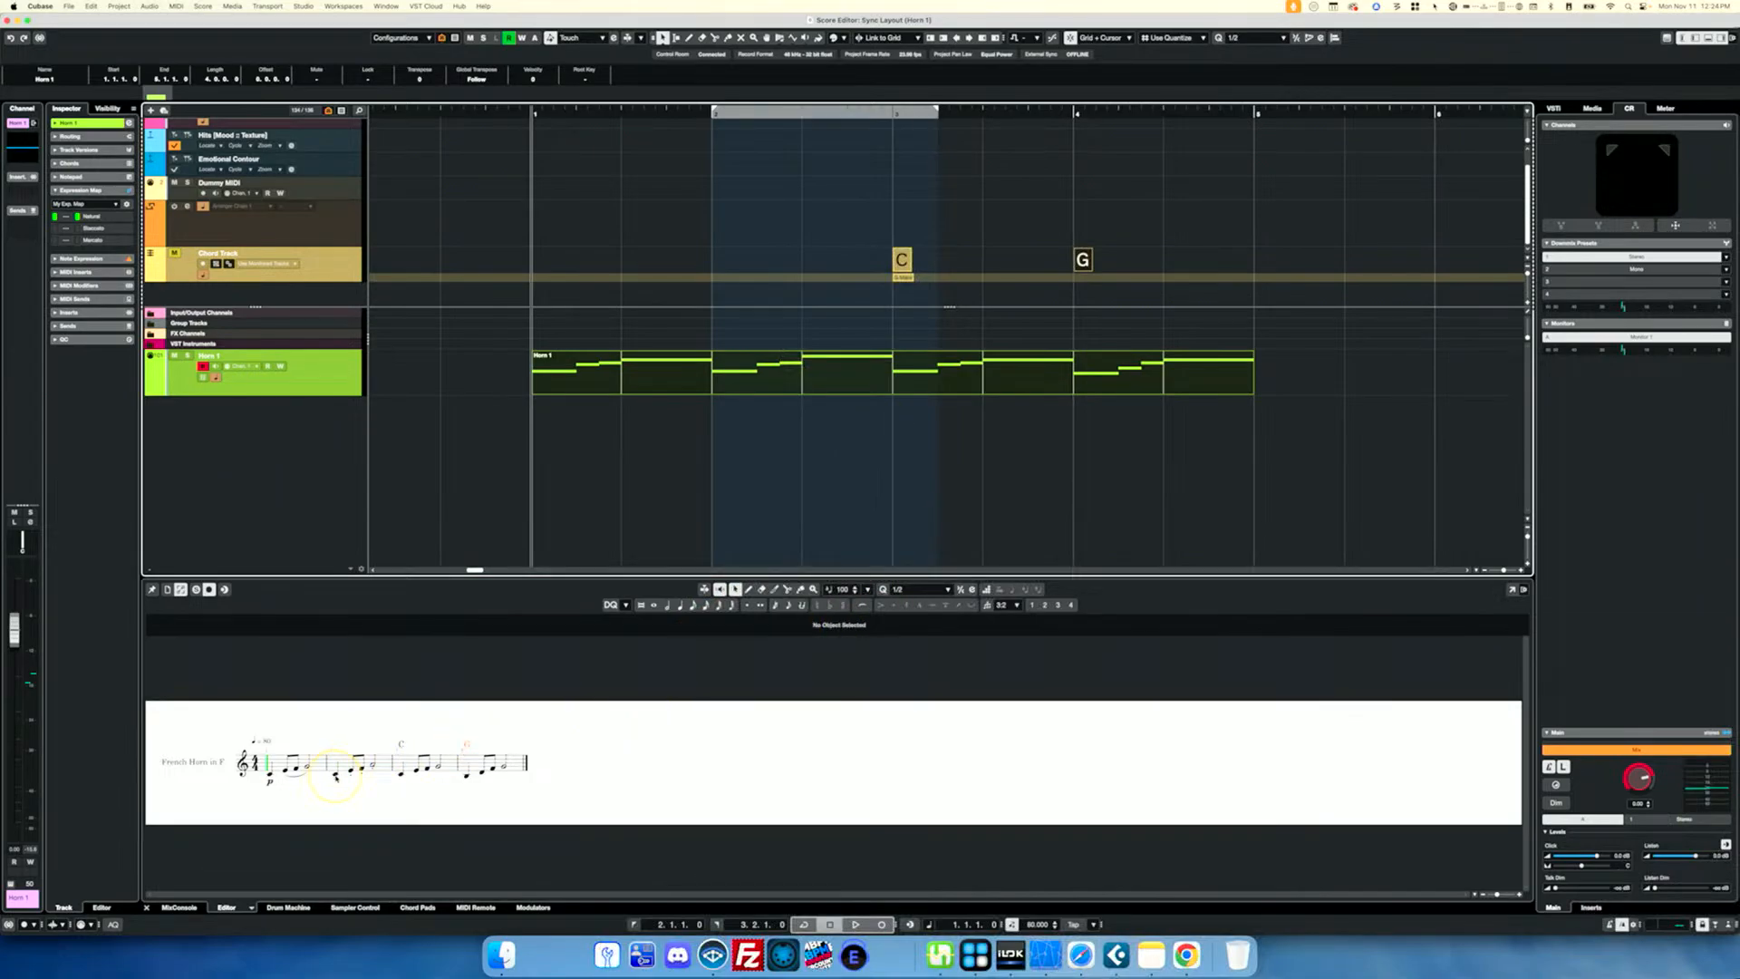
left_click(662, 371)
double_click(662, 371)
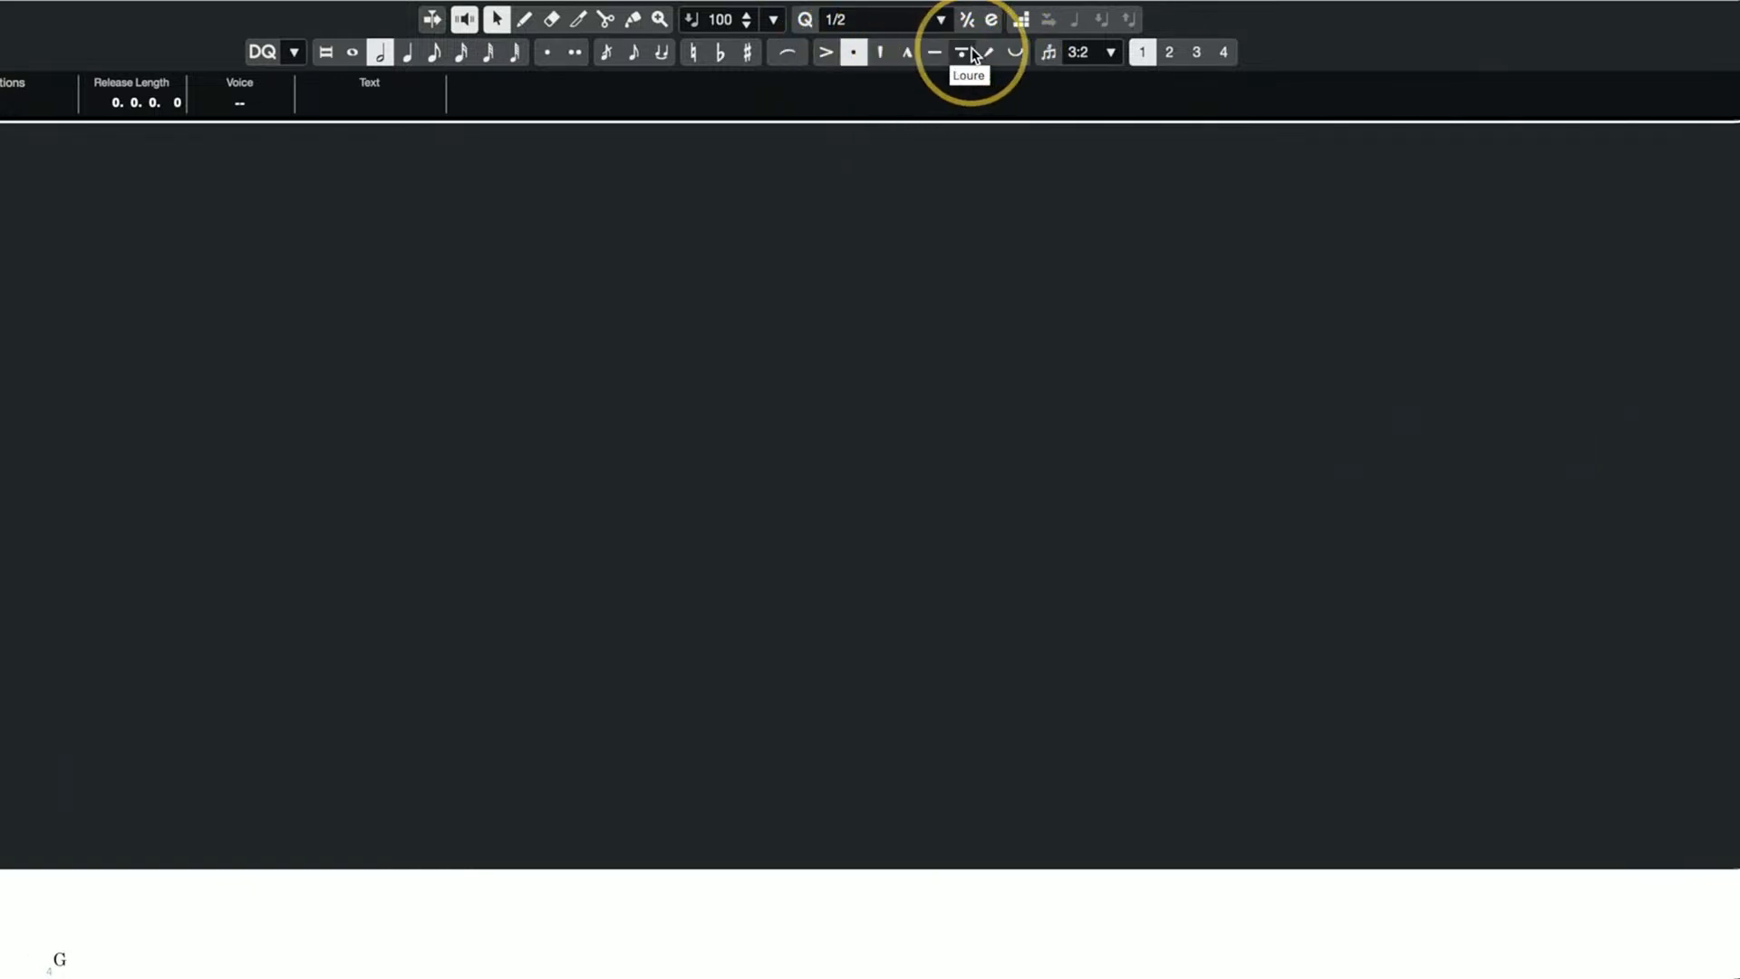
Toggle the selected half note's staccato and assign the Marcato articulation to the first quarter note of bar 3.
left_click(857, 53)
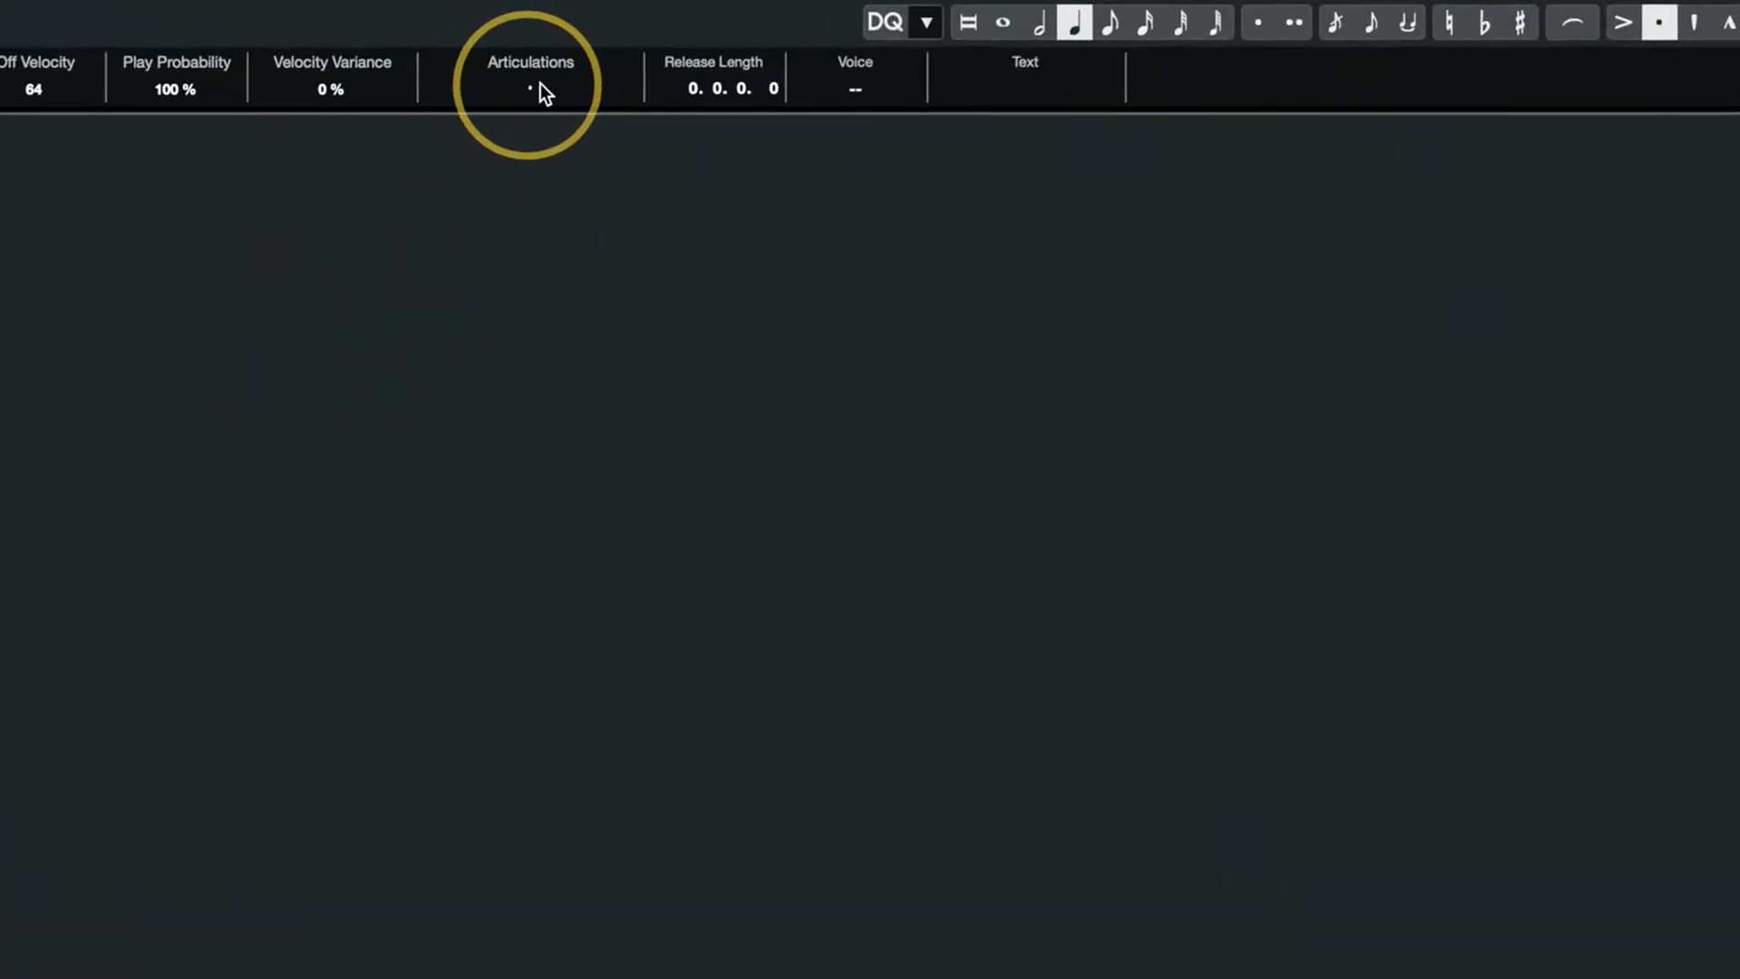
left_click(530, 85)
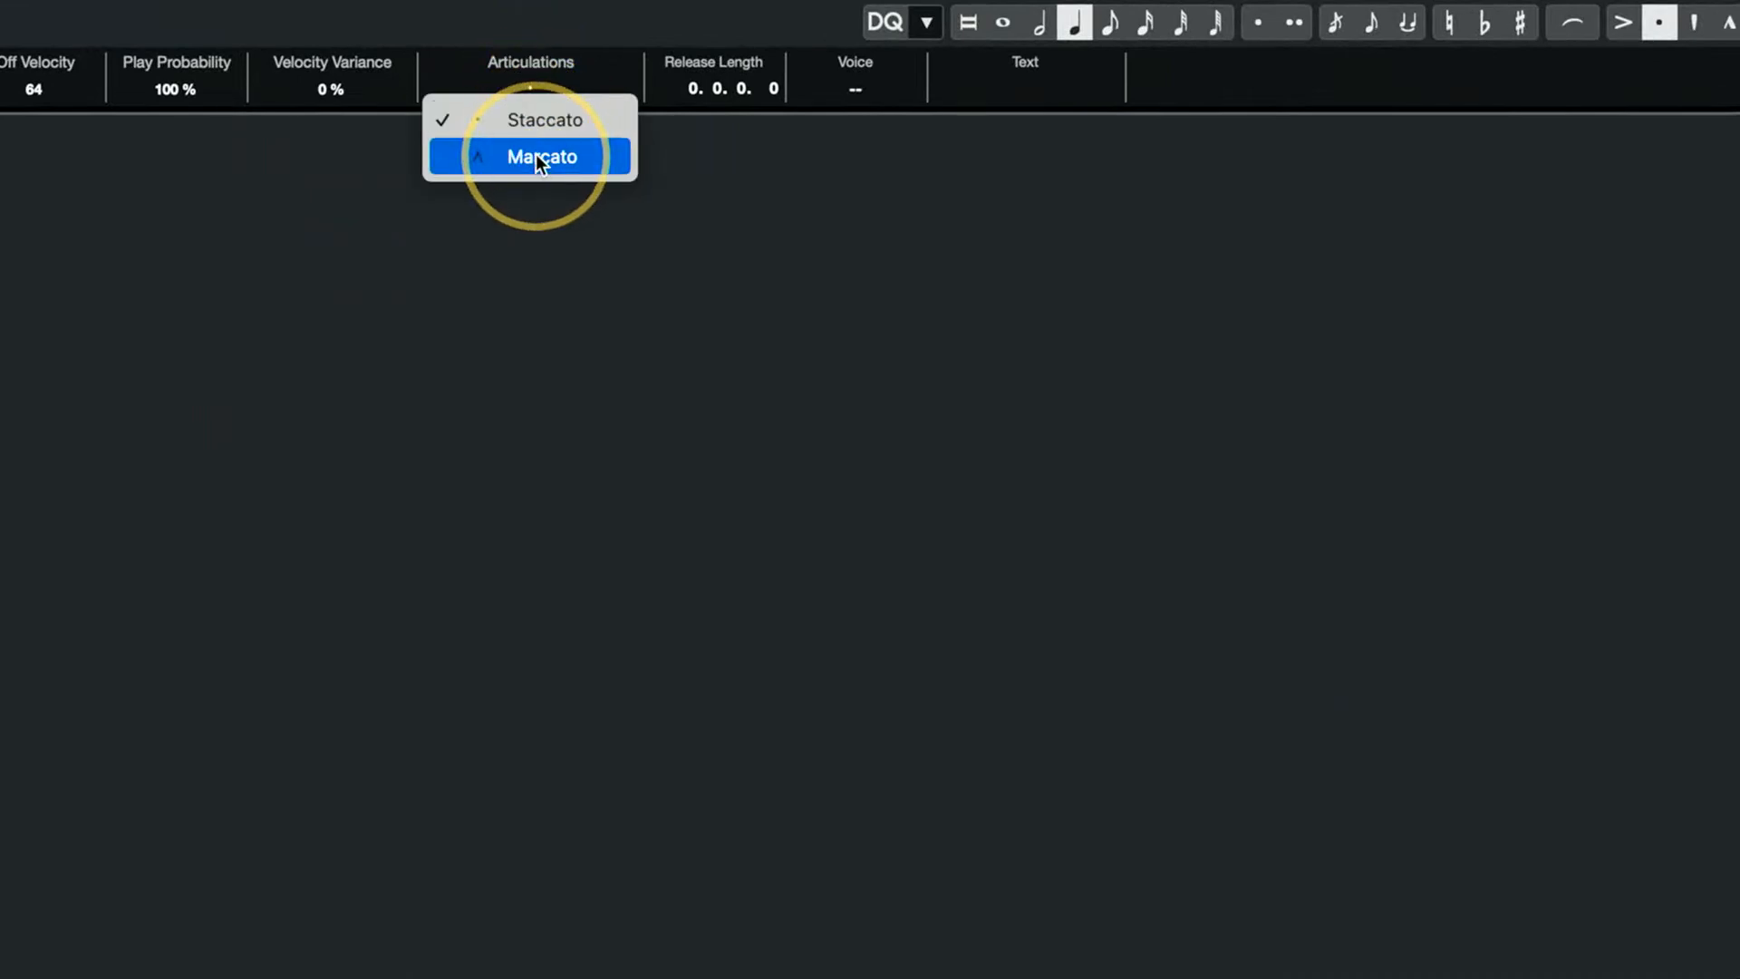
left_click(520, 264)
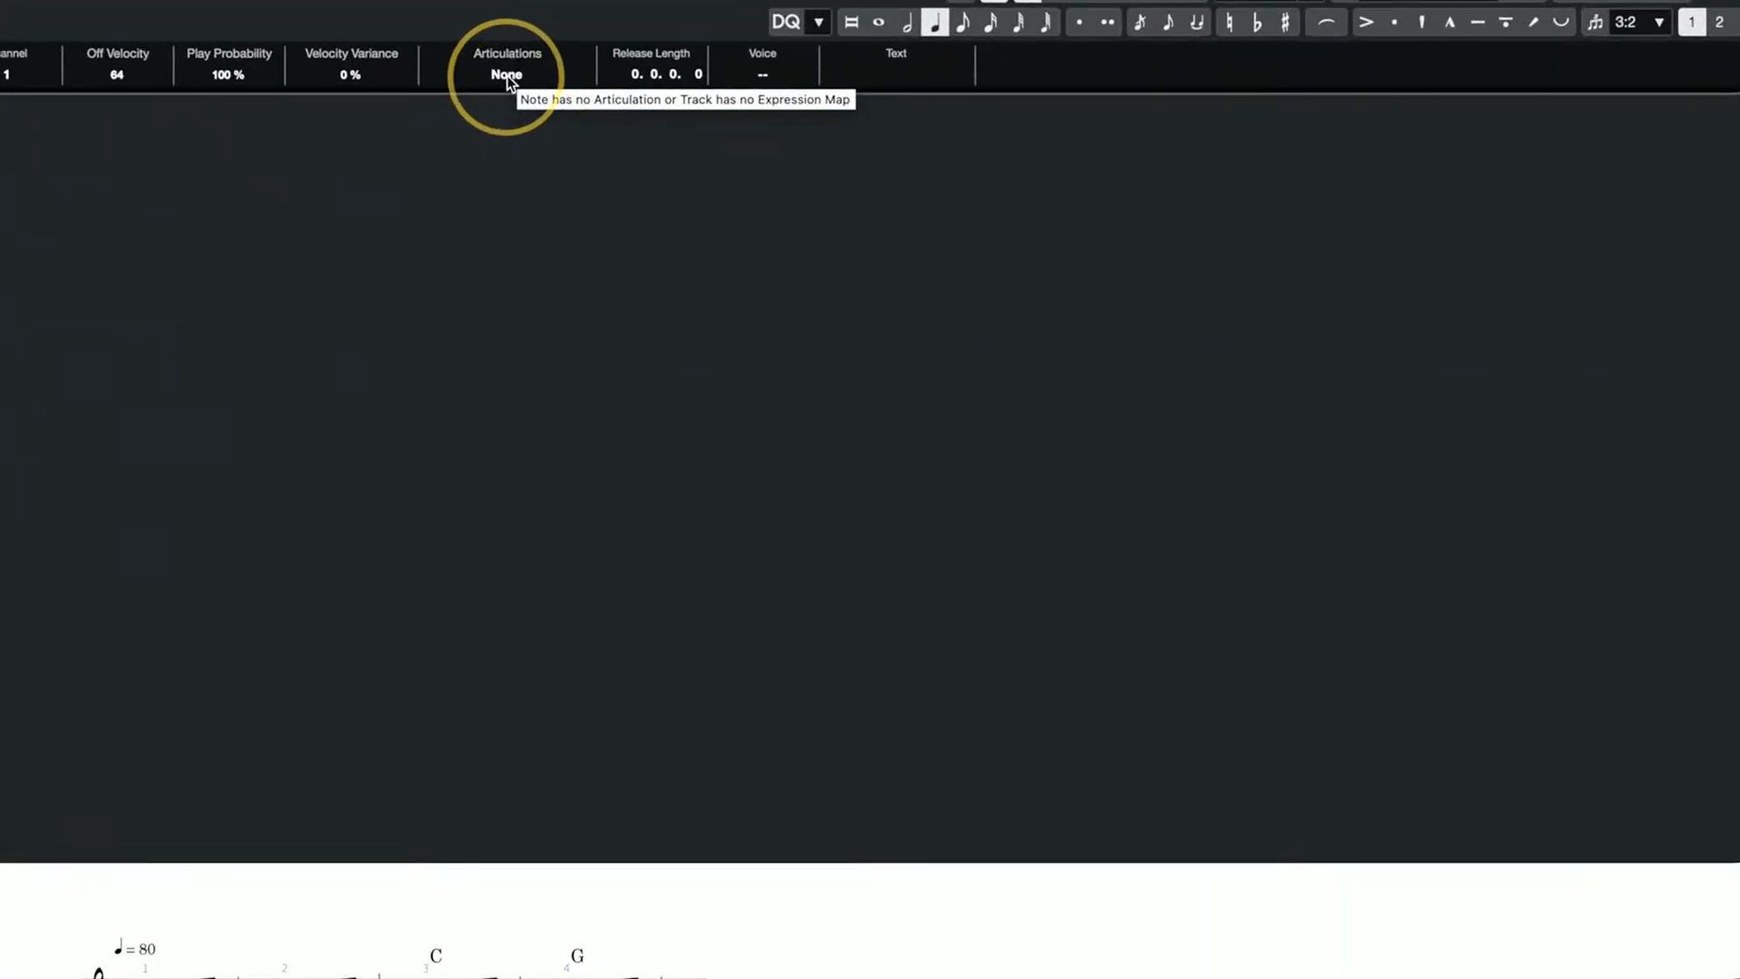
left_click(505, 74)
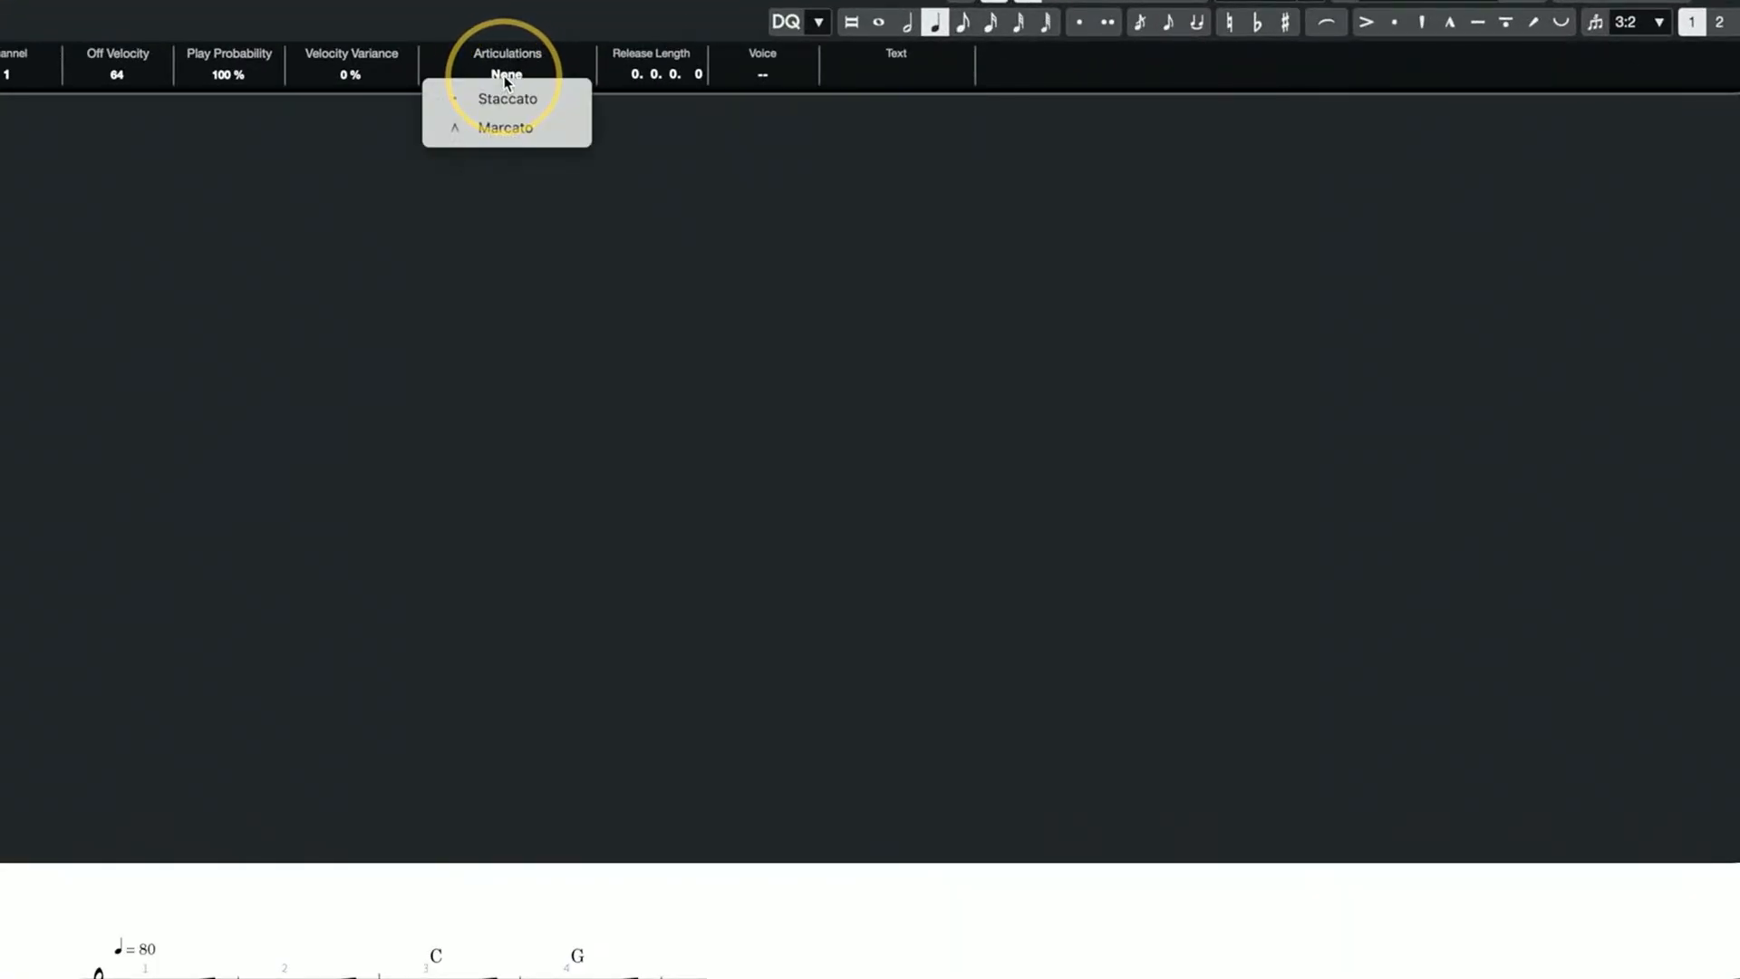
left_click(505, 127)
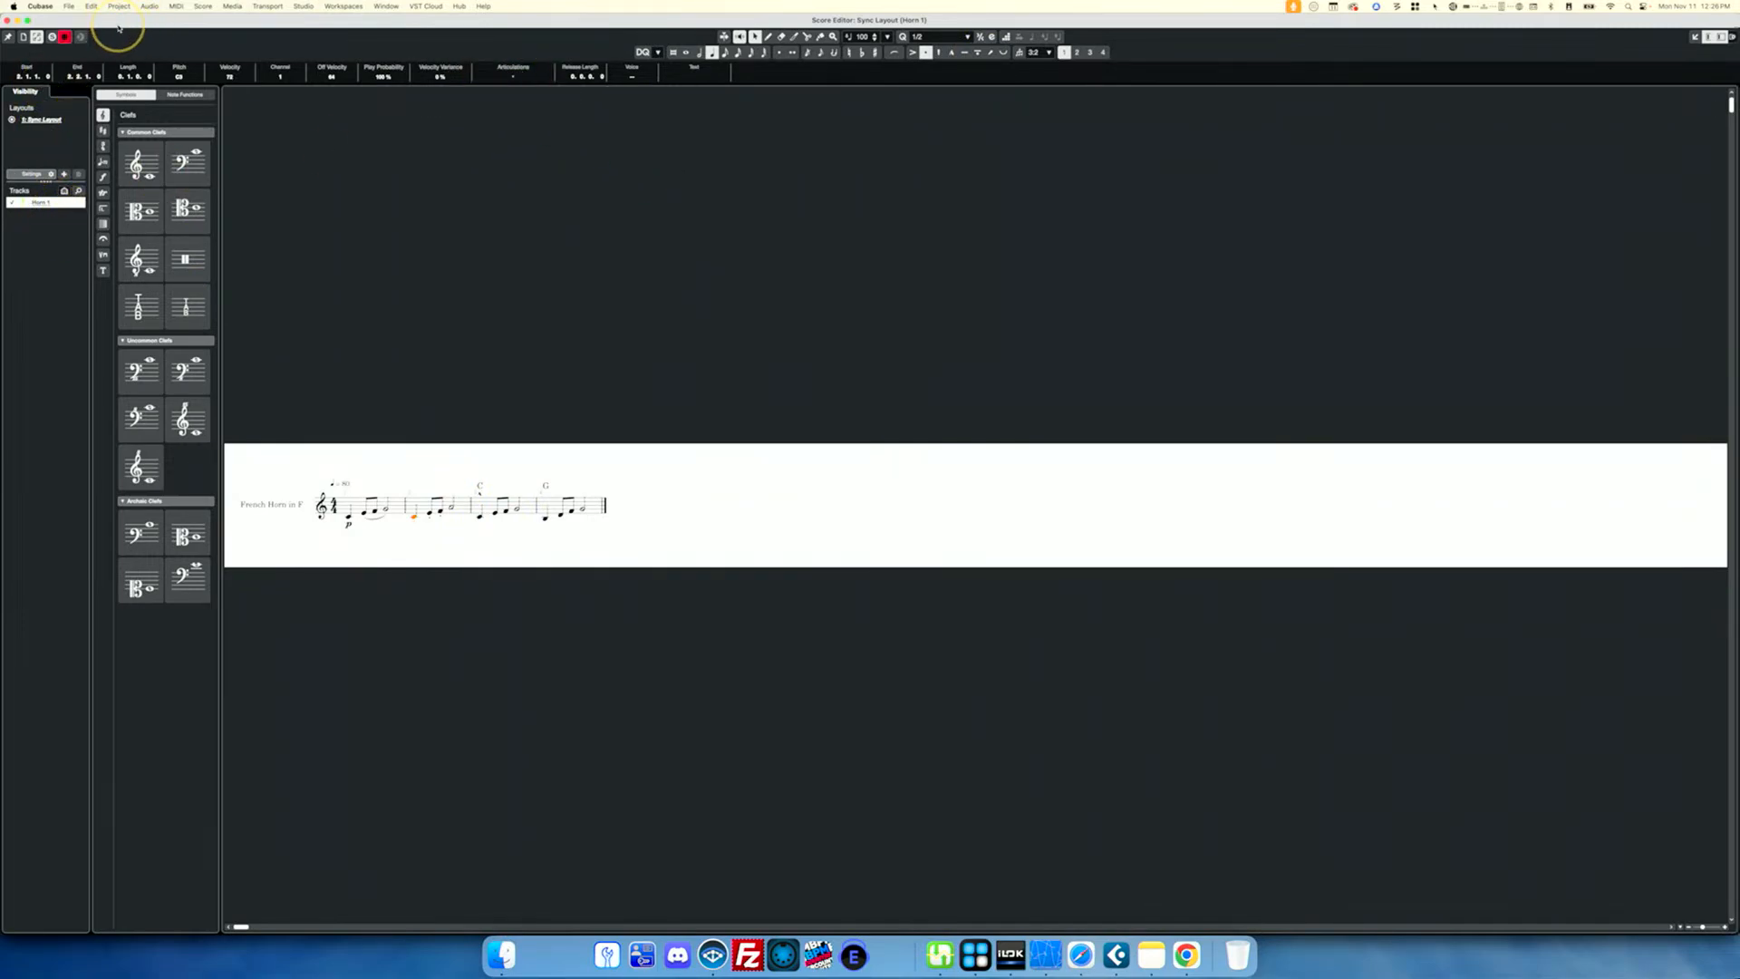
Show the Playing Techniques symbols and close the Score Editor window.
left_click(102, 257)
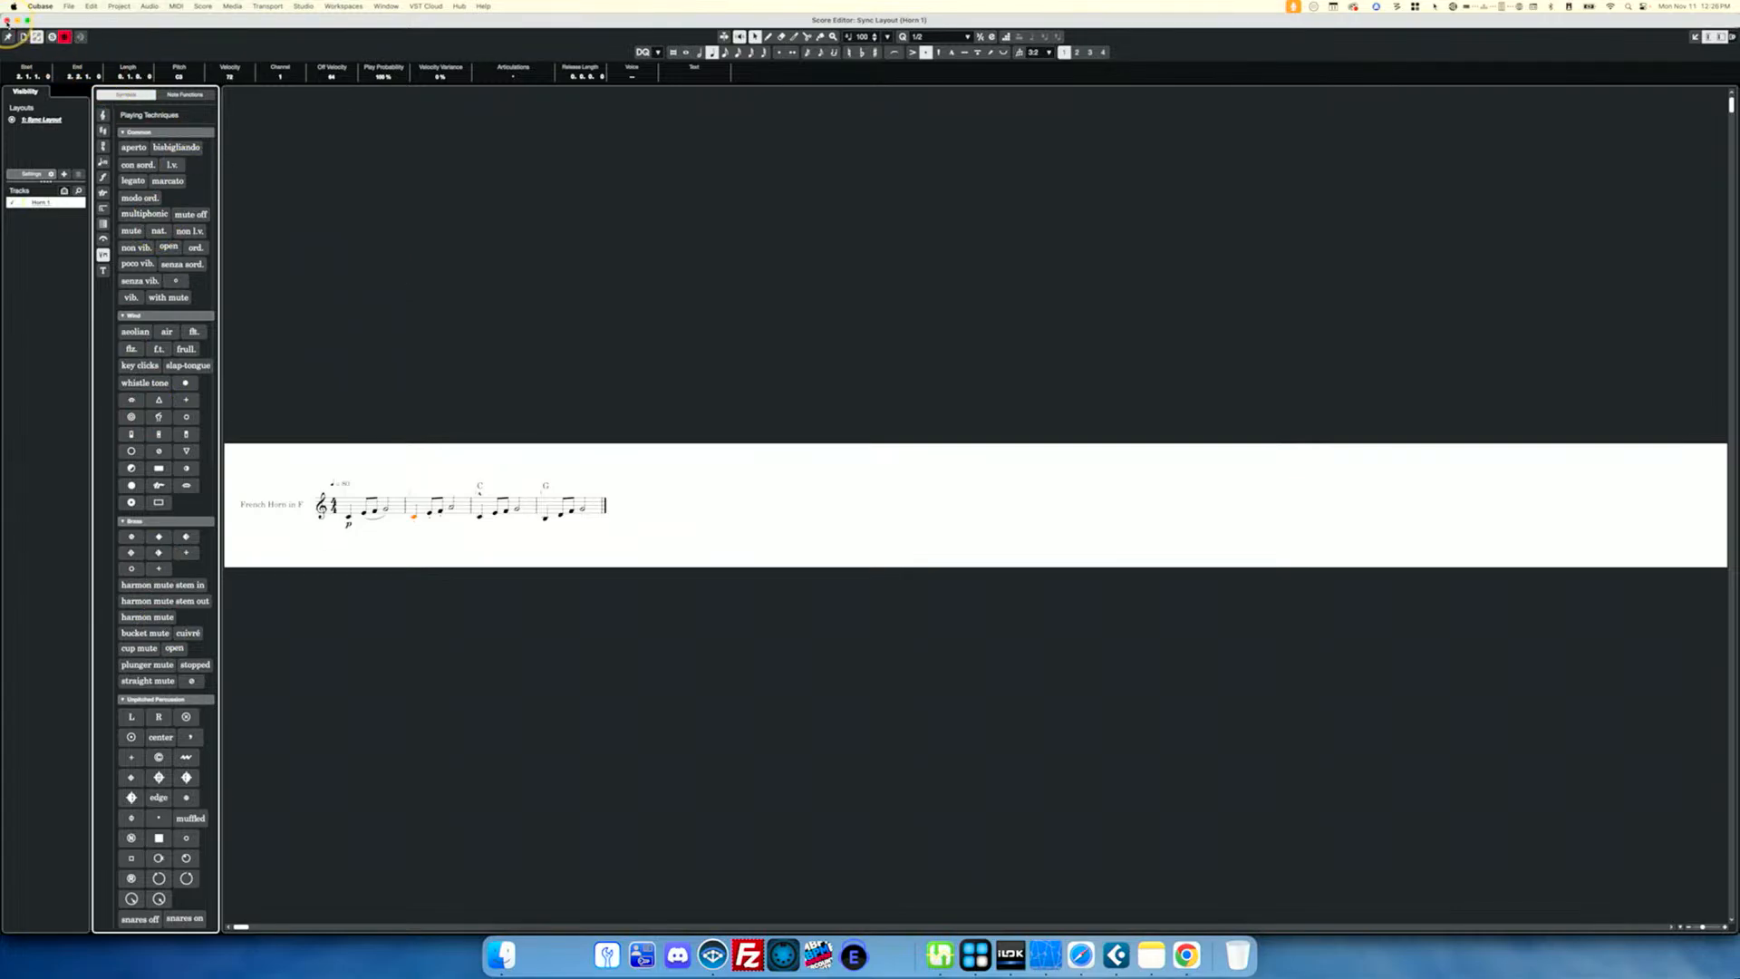
left_click(7, 20)
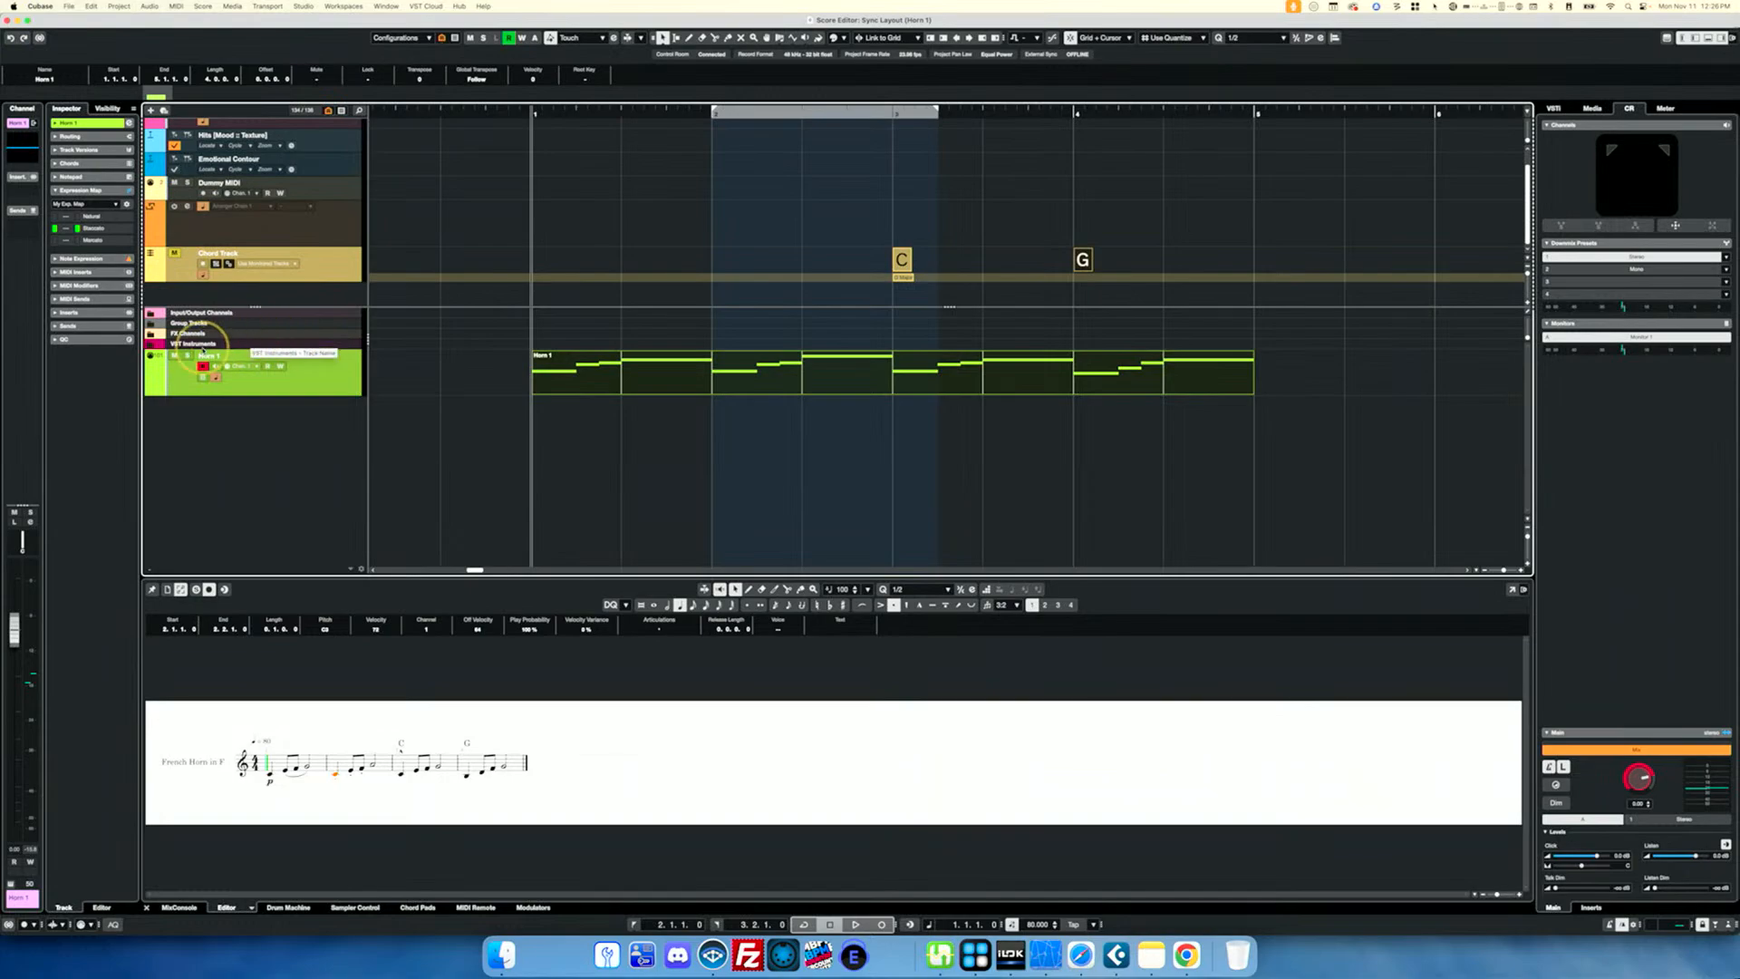
Open the expression map setup for My Exp. Map and add a sound slot named My Funky Art.
left_click(128, 205)
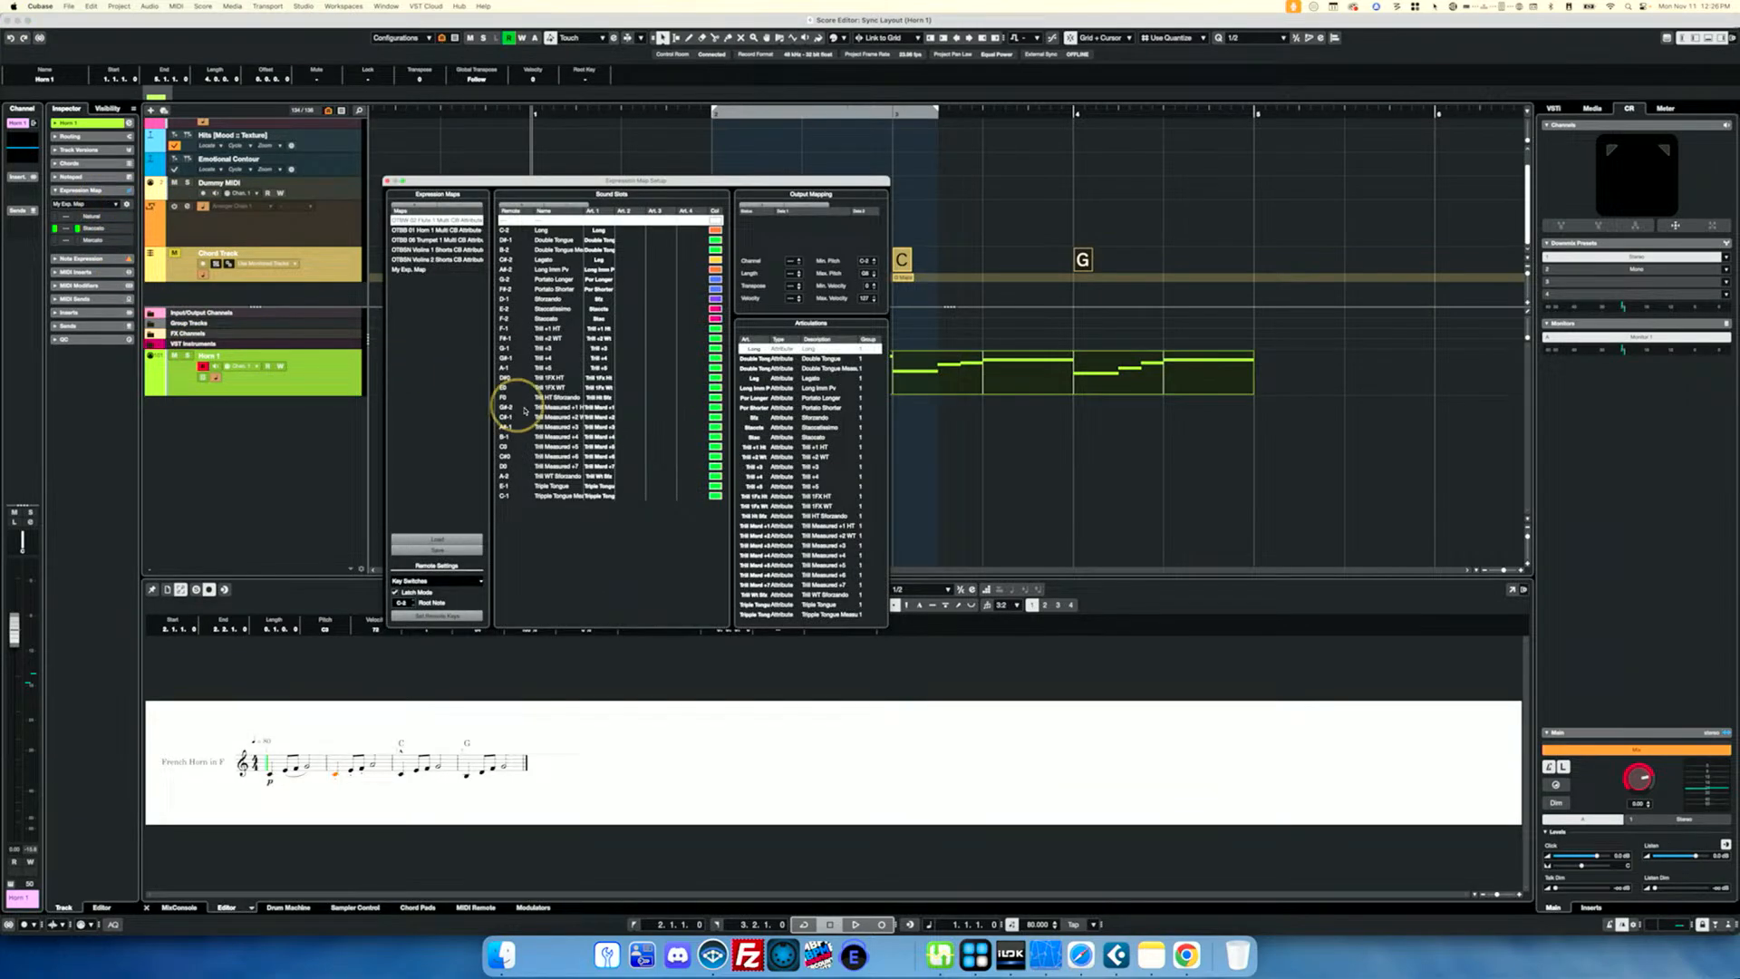
left_click(412, 269)
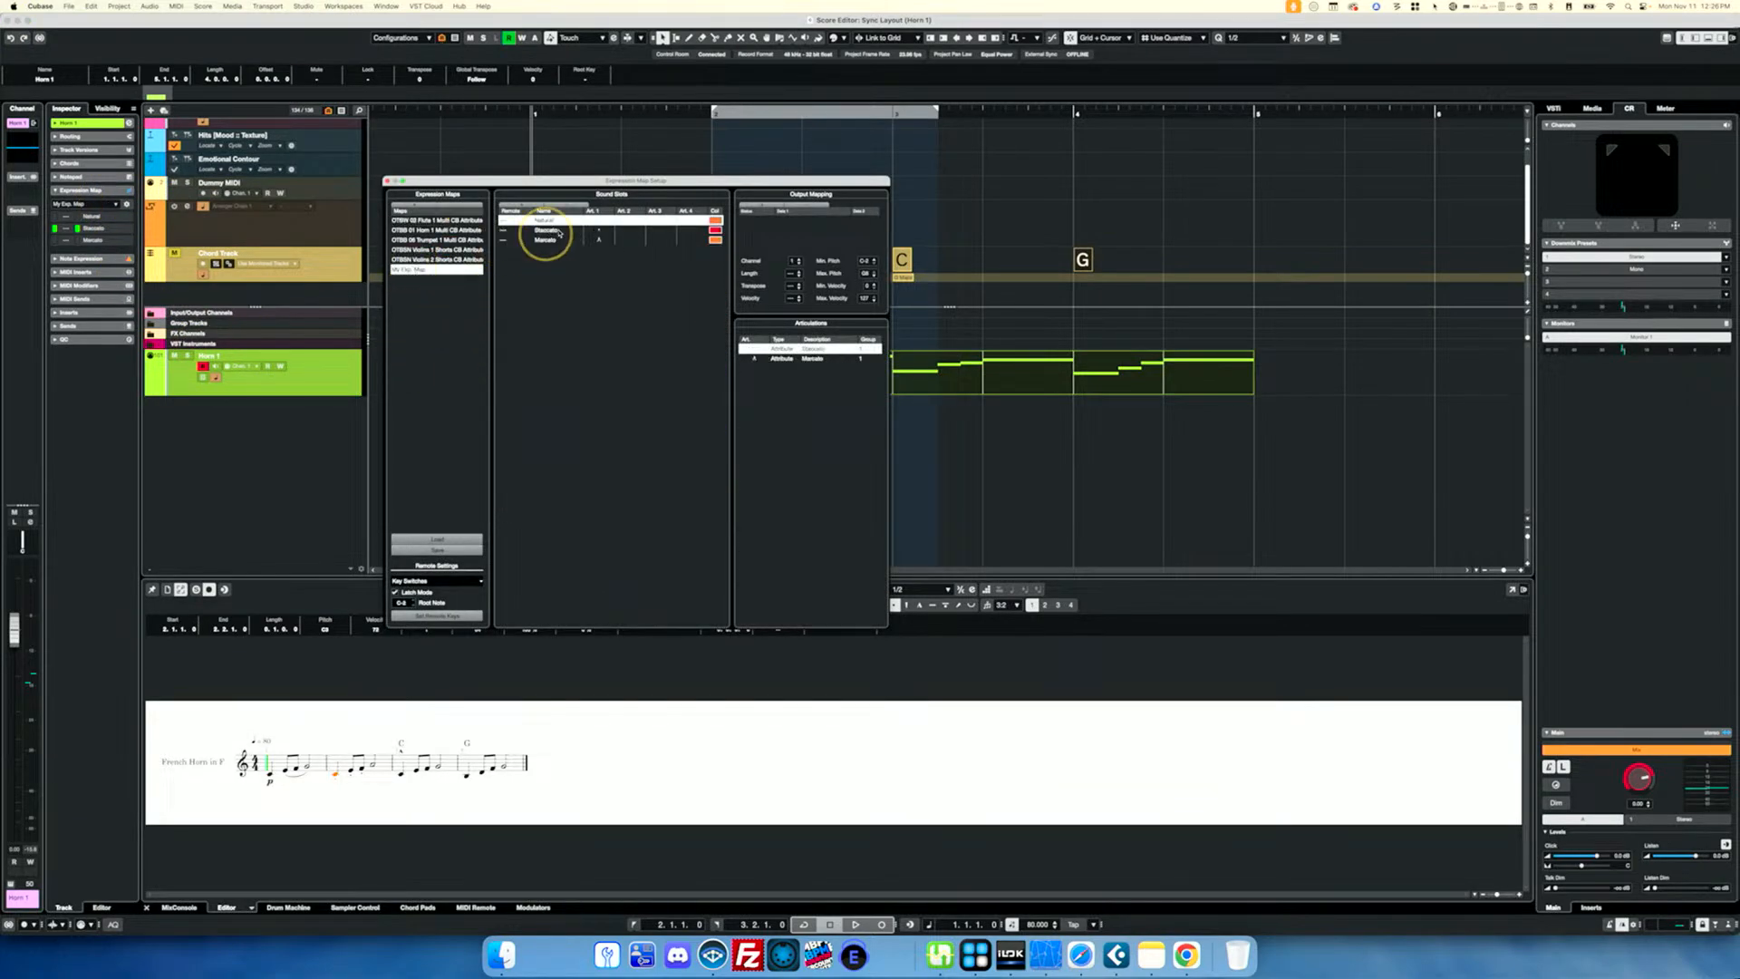
left_click(525, 206)
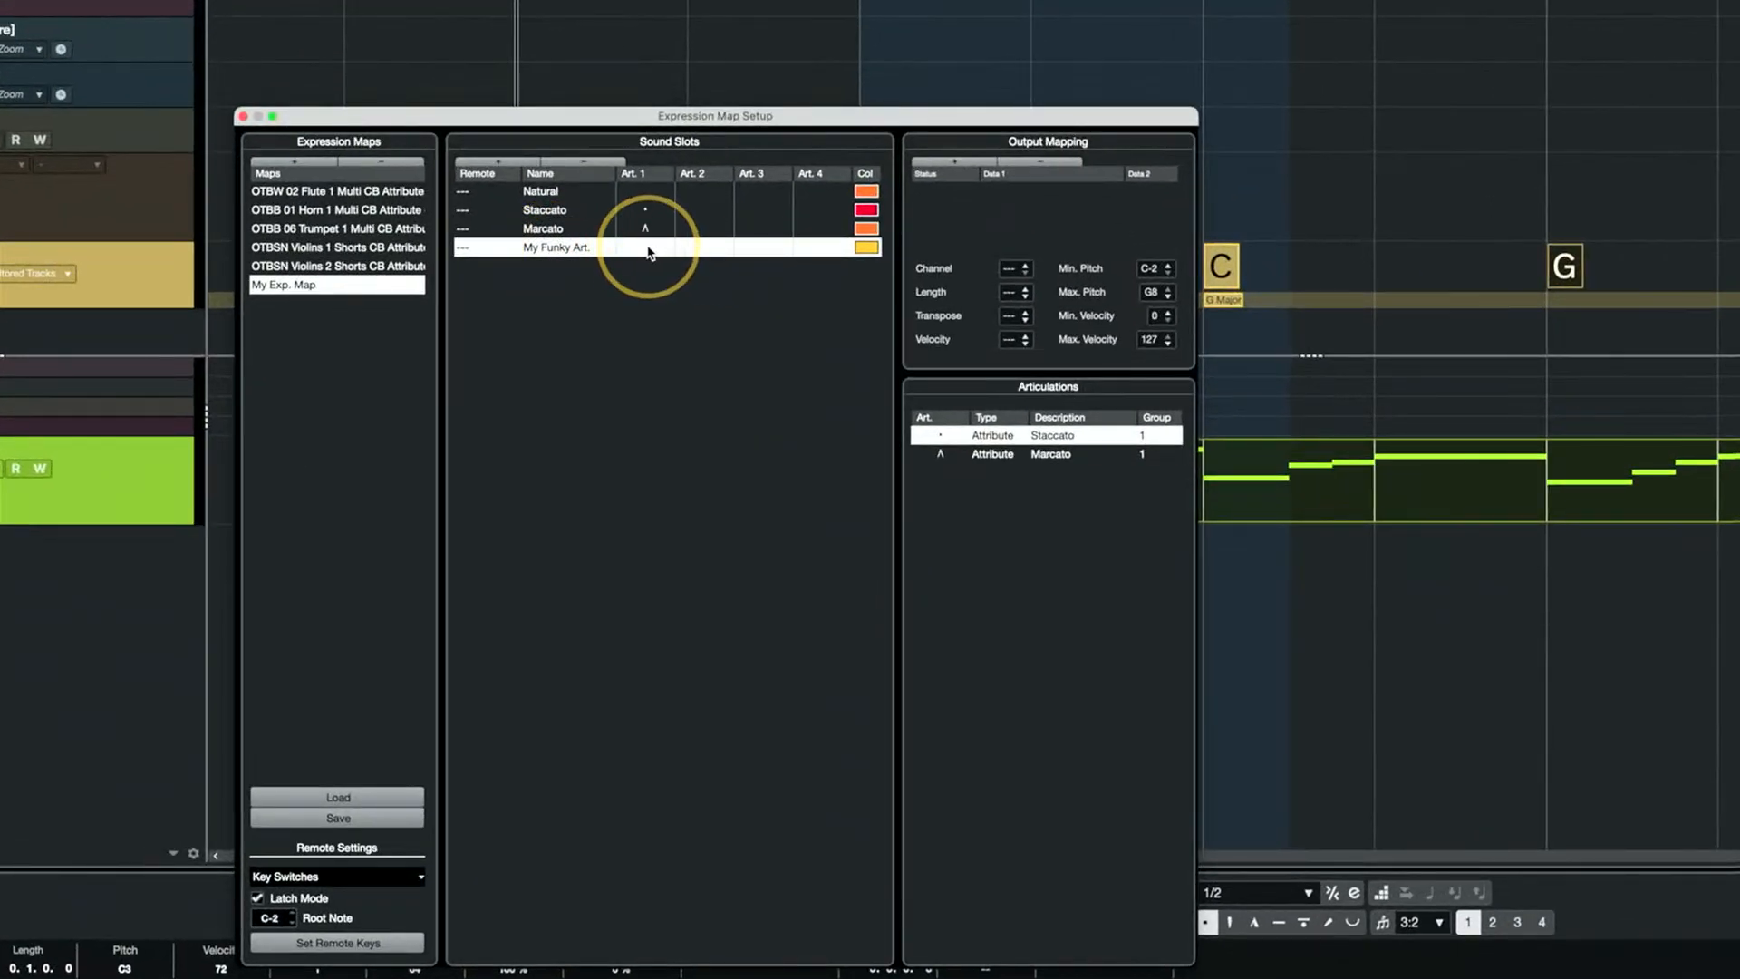
left_click(599, 250)
left_click(580, 322)
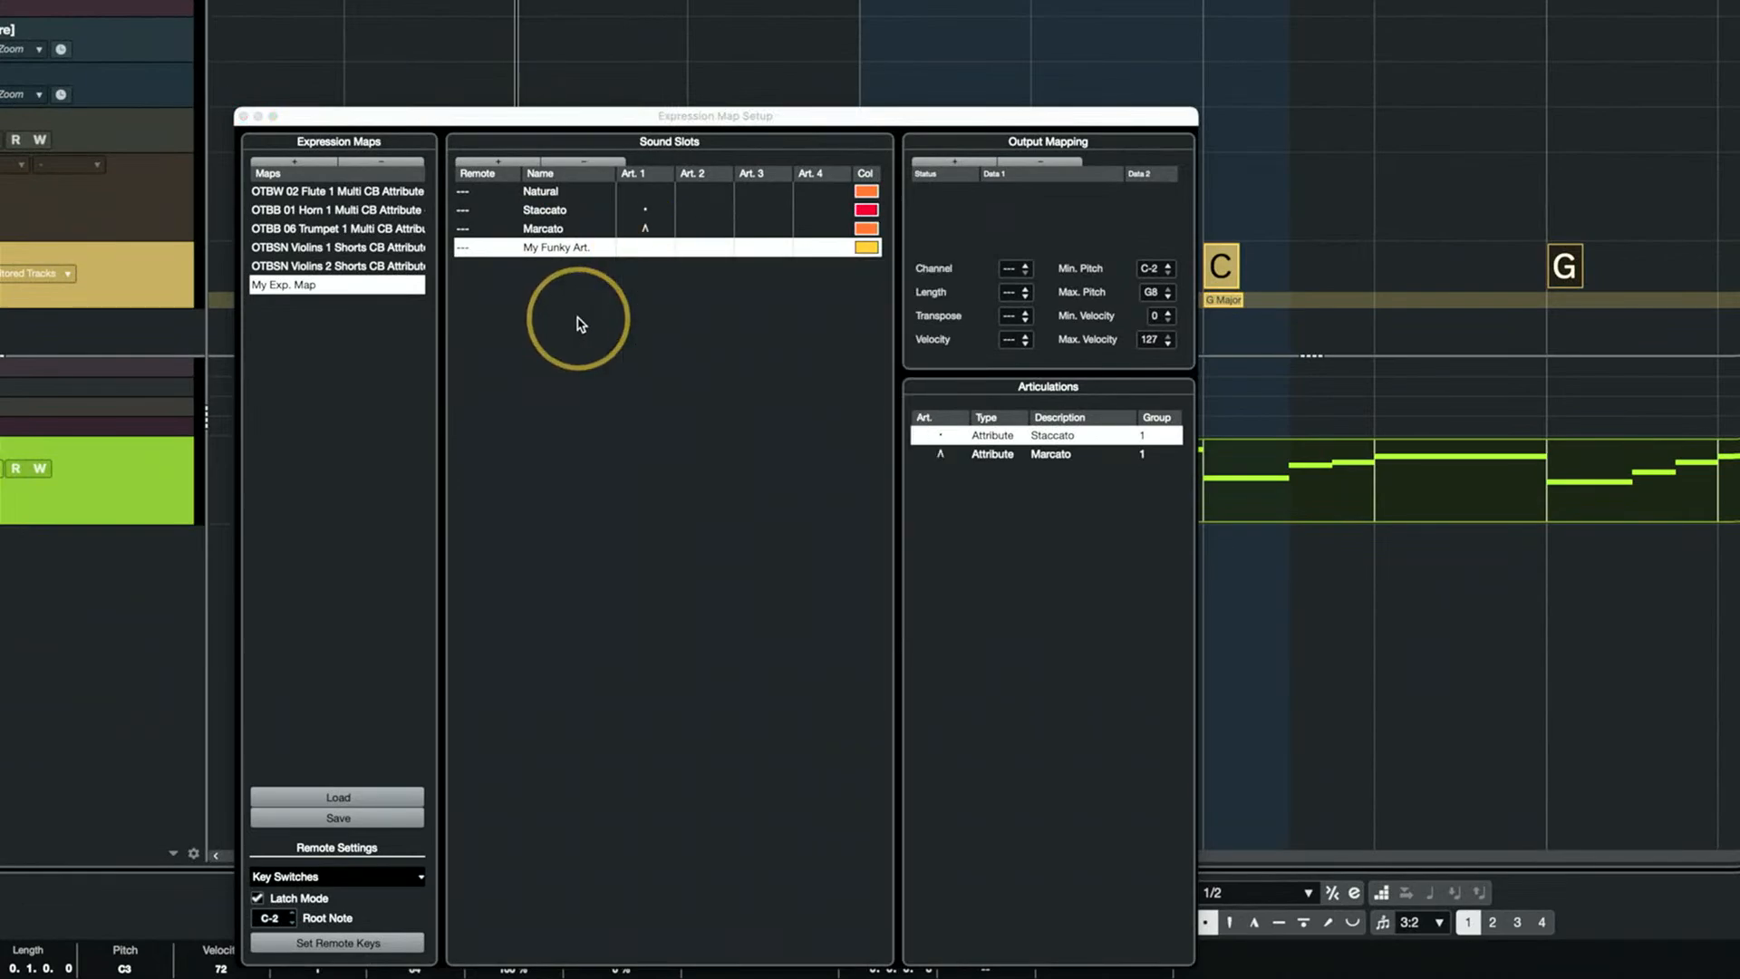
Set the My Funky Art. slot's output channel to 6 and close the Expression Map Setup.
left_click(1027, 271)
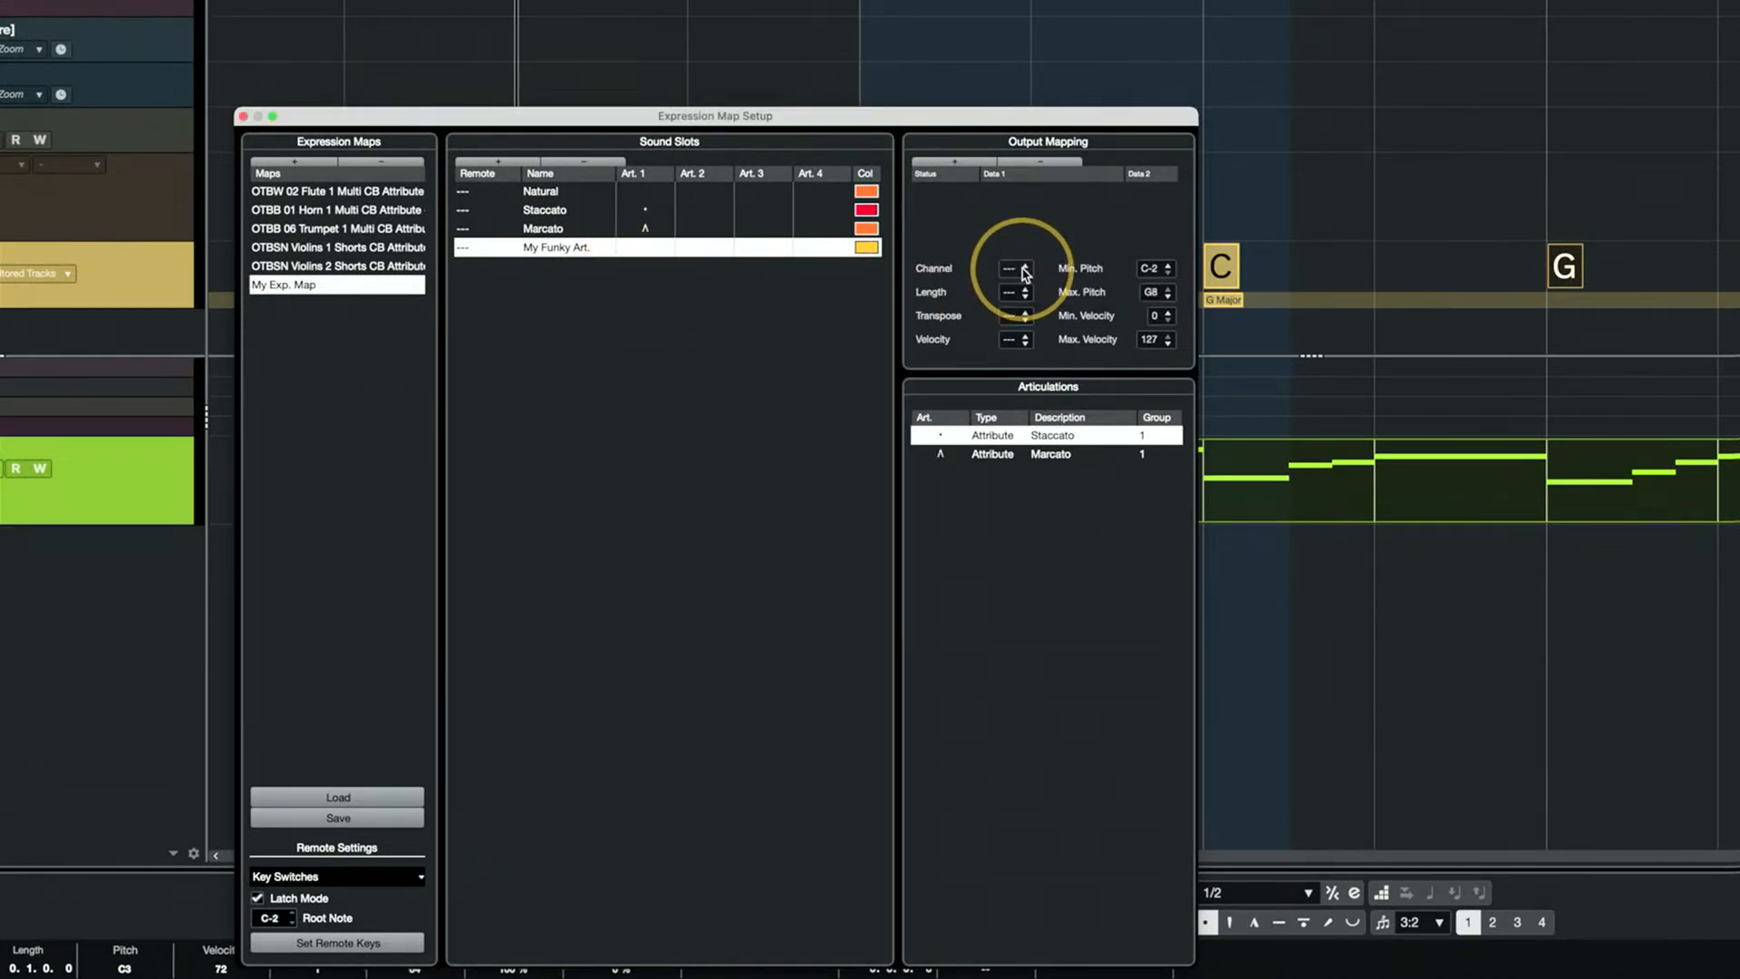
left_click(1026, 267)
left_click(1025, 266)
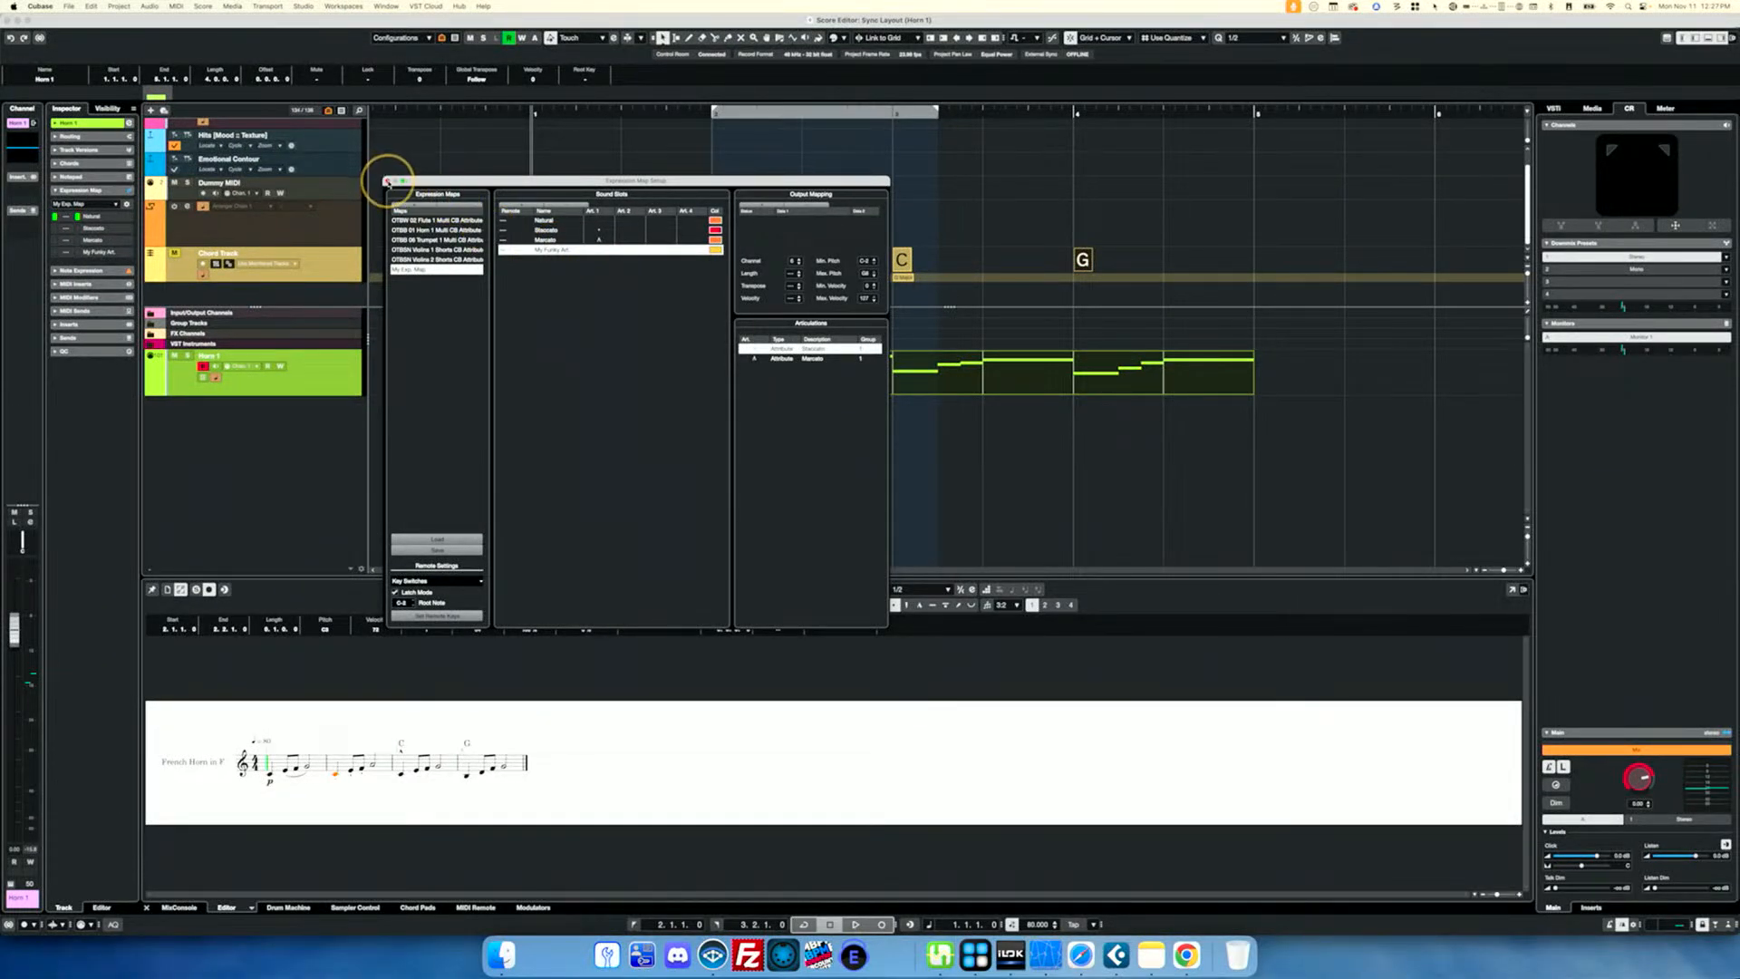
left_click(387, 181)
Check in the Score Editor which articulations are offered for the half note in bar 3, and close the editor.
double_click(668, 353)
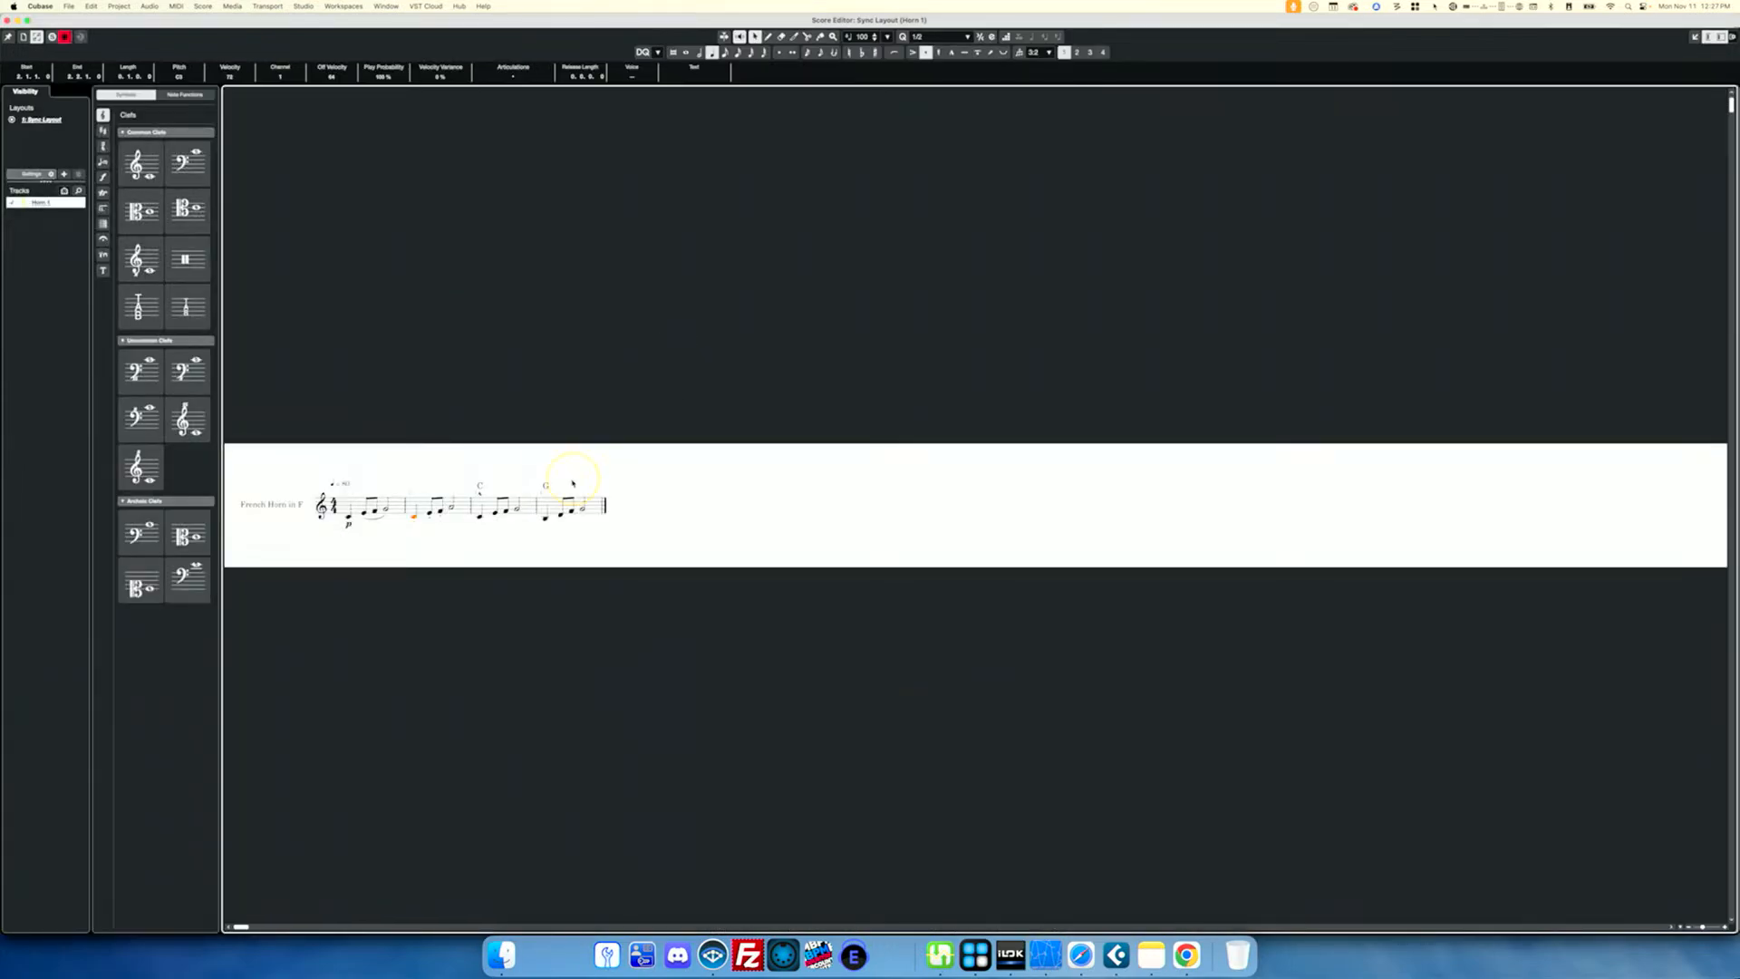
left_click(517, 511)
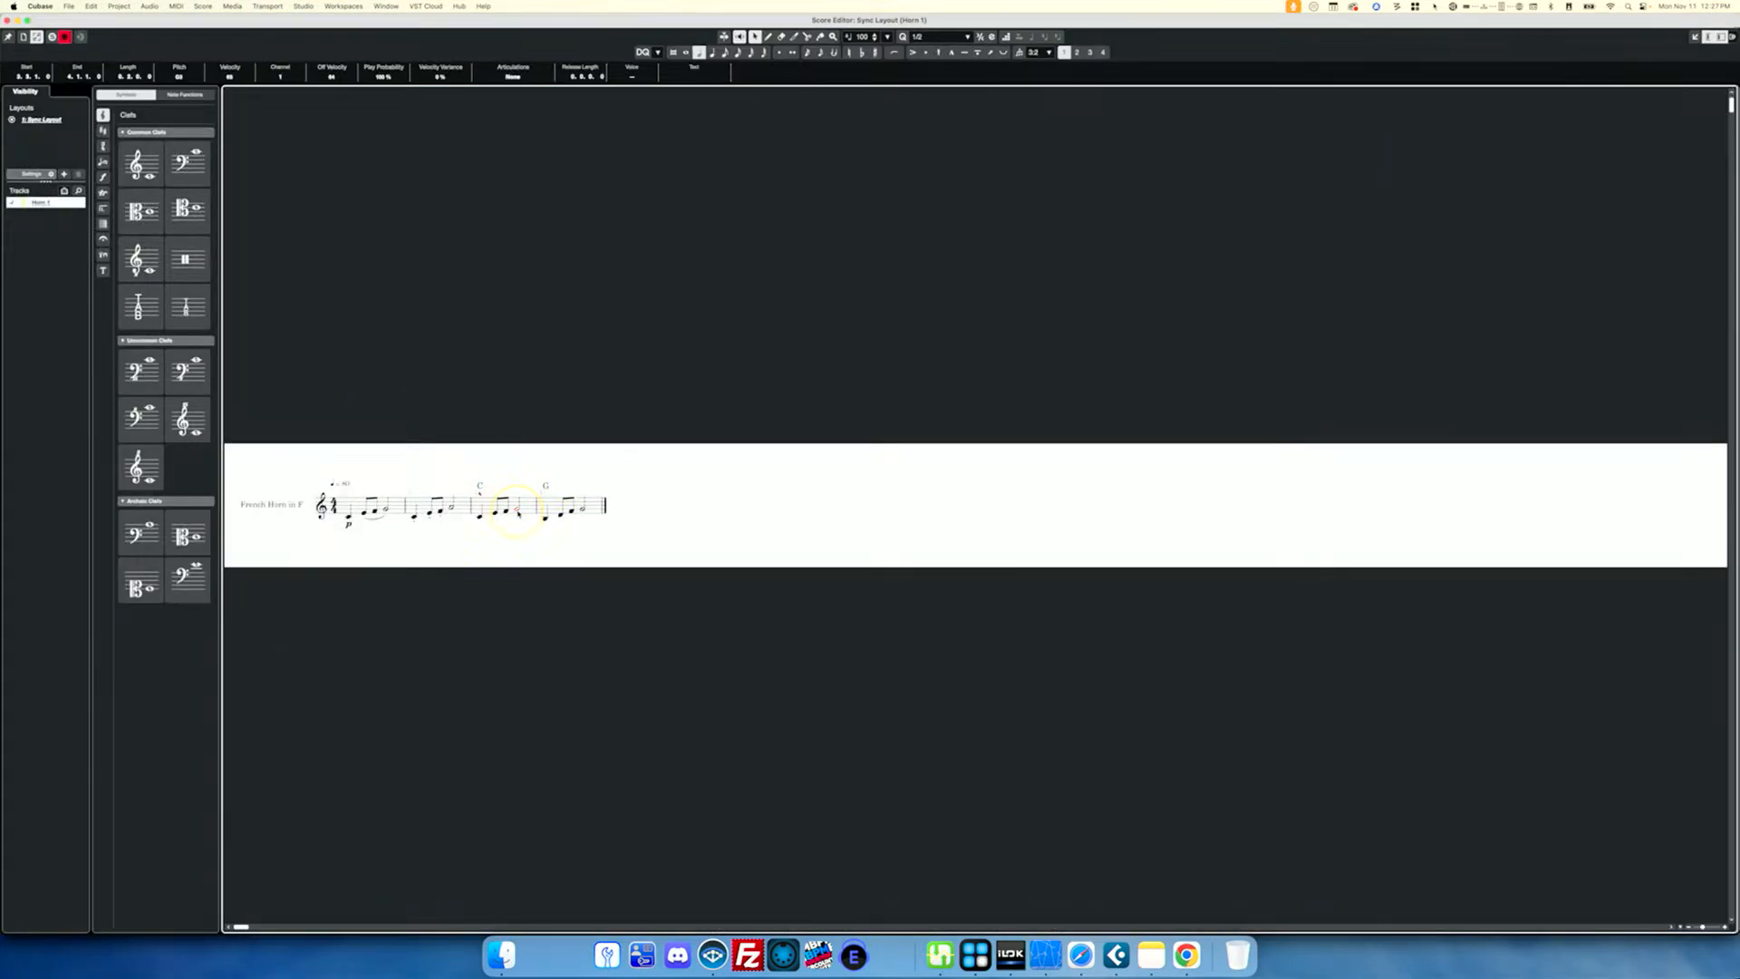
left_click(513, 73)
left_click(518, 162)
left_click(8, 20)
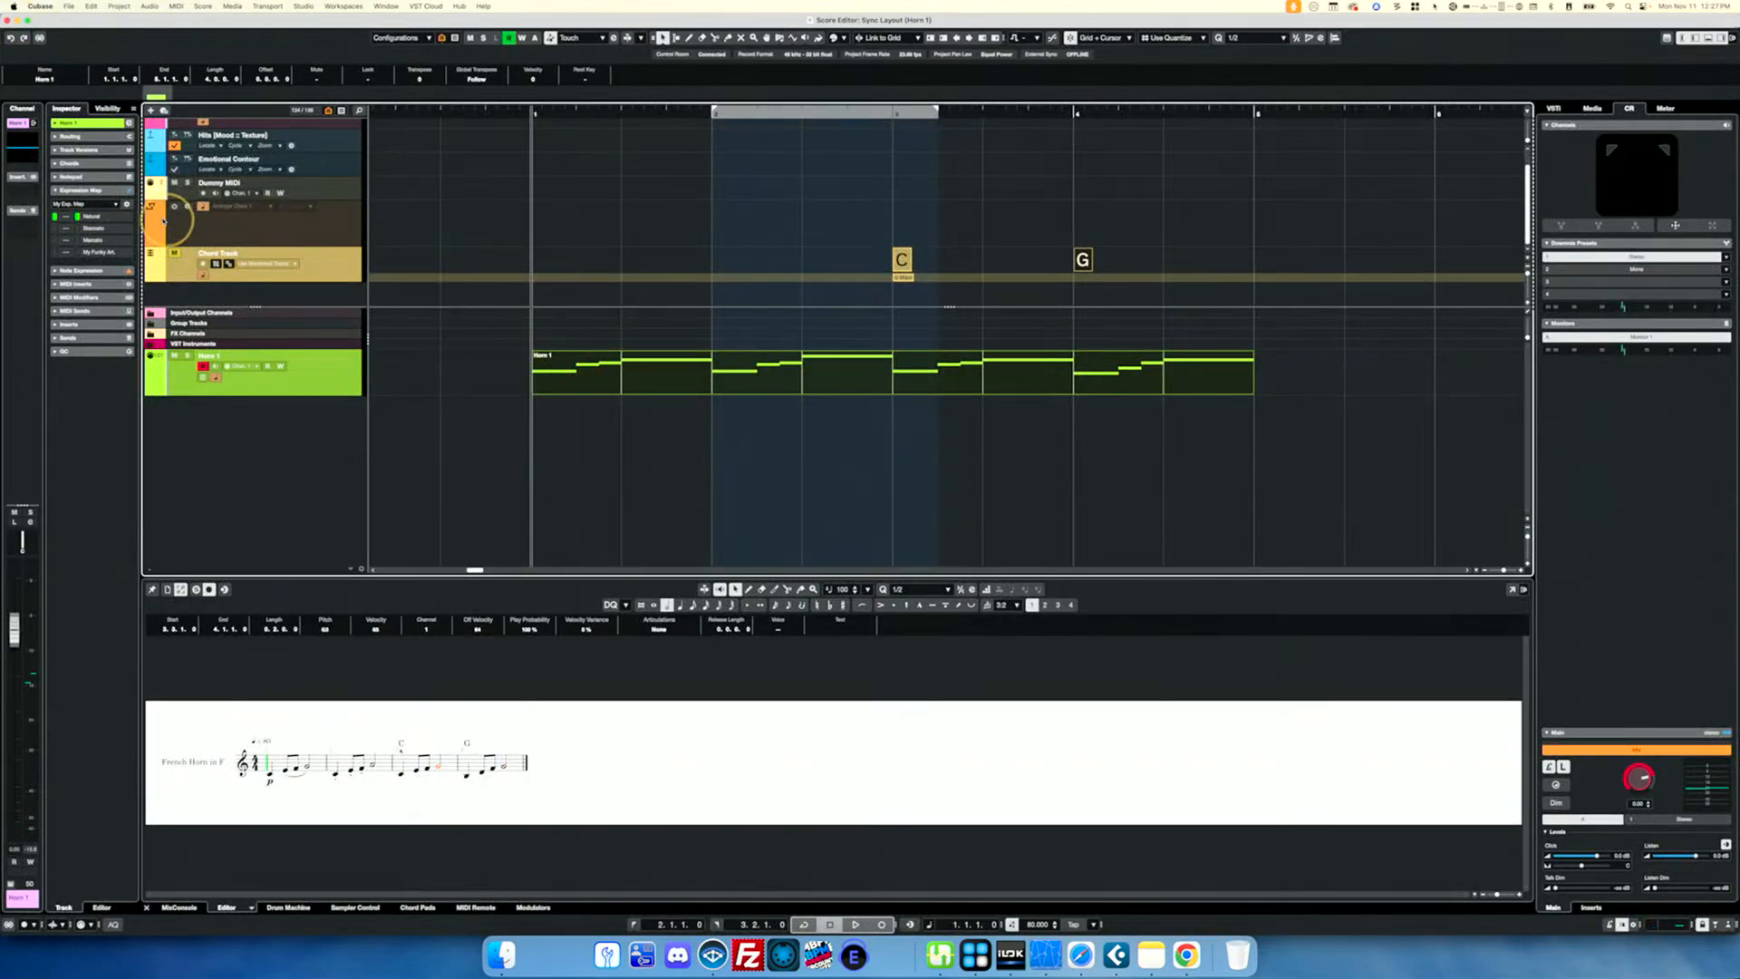
Assign a custom articulation as Art. 1 of the My Funky Art. slot in My Exp. Map.
left_click(127, 204)
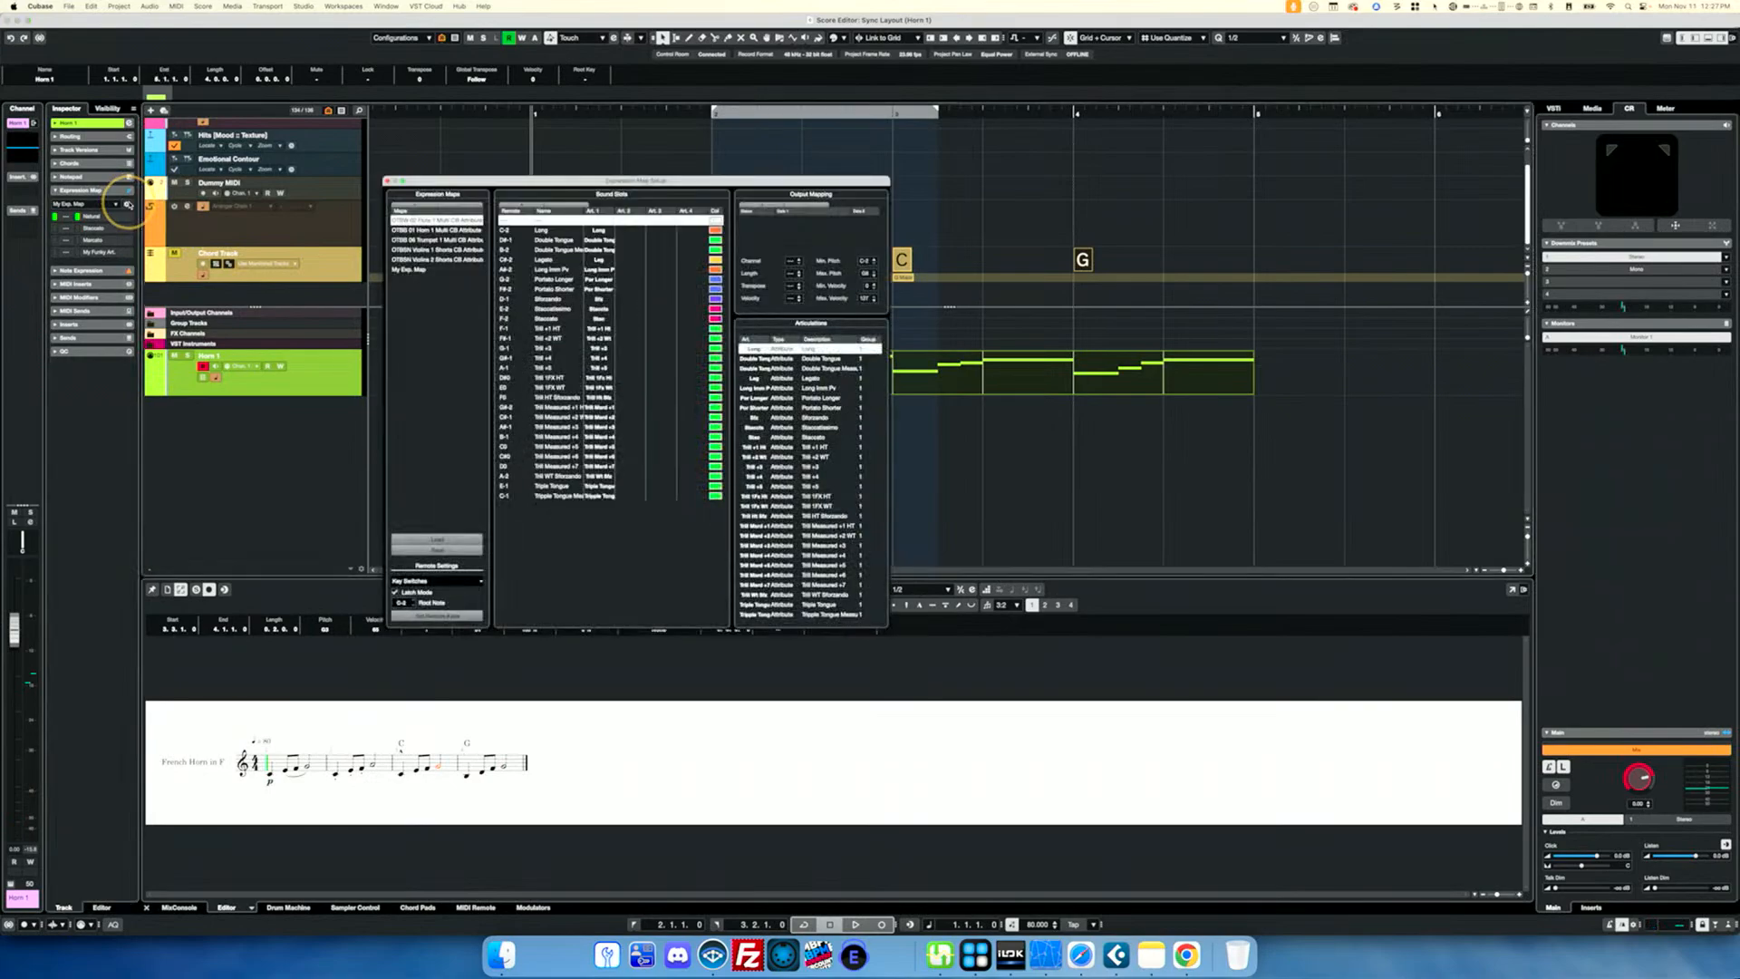
left_click(420, 268)
left_click(547, 250)
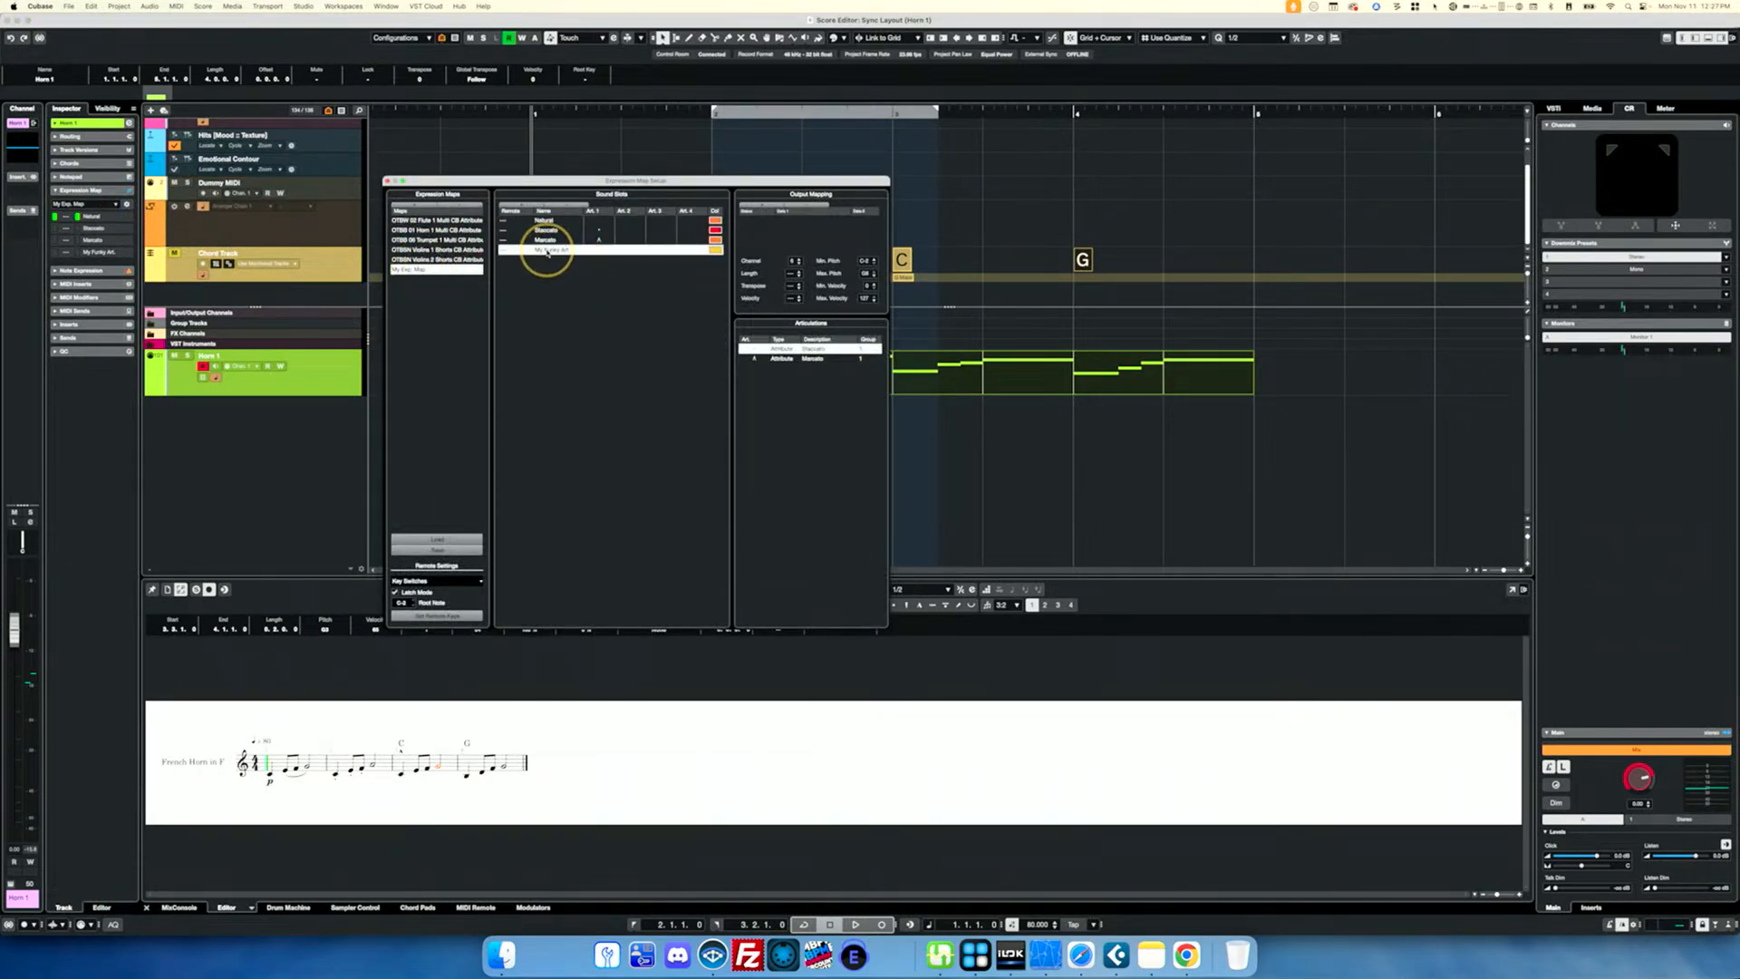
left_click(606, 252)
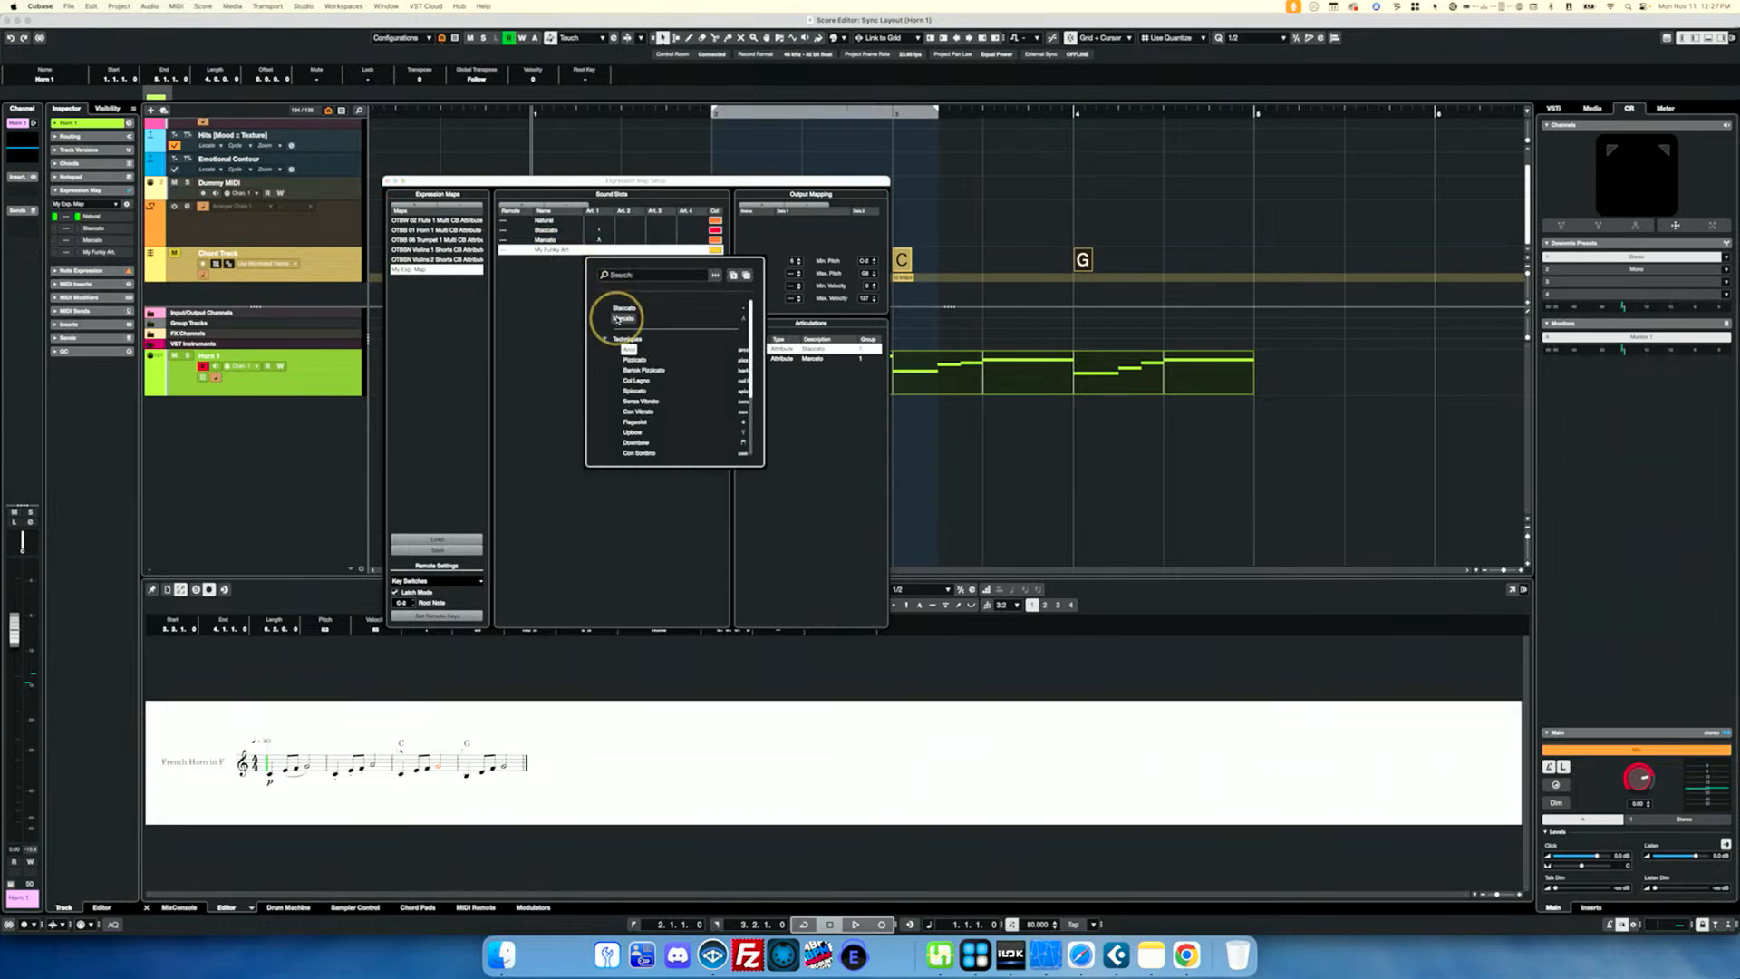
scroll(661, 389, "down", 5)
left_click(647, 440)
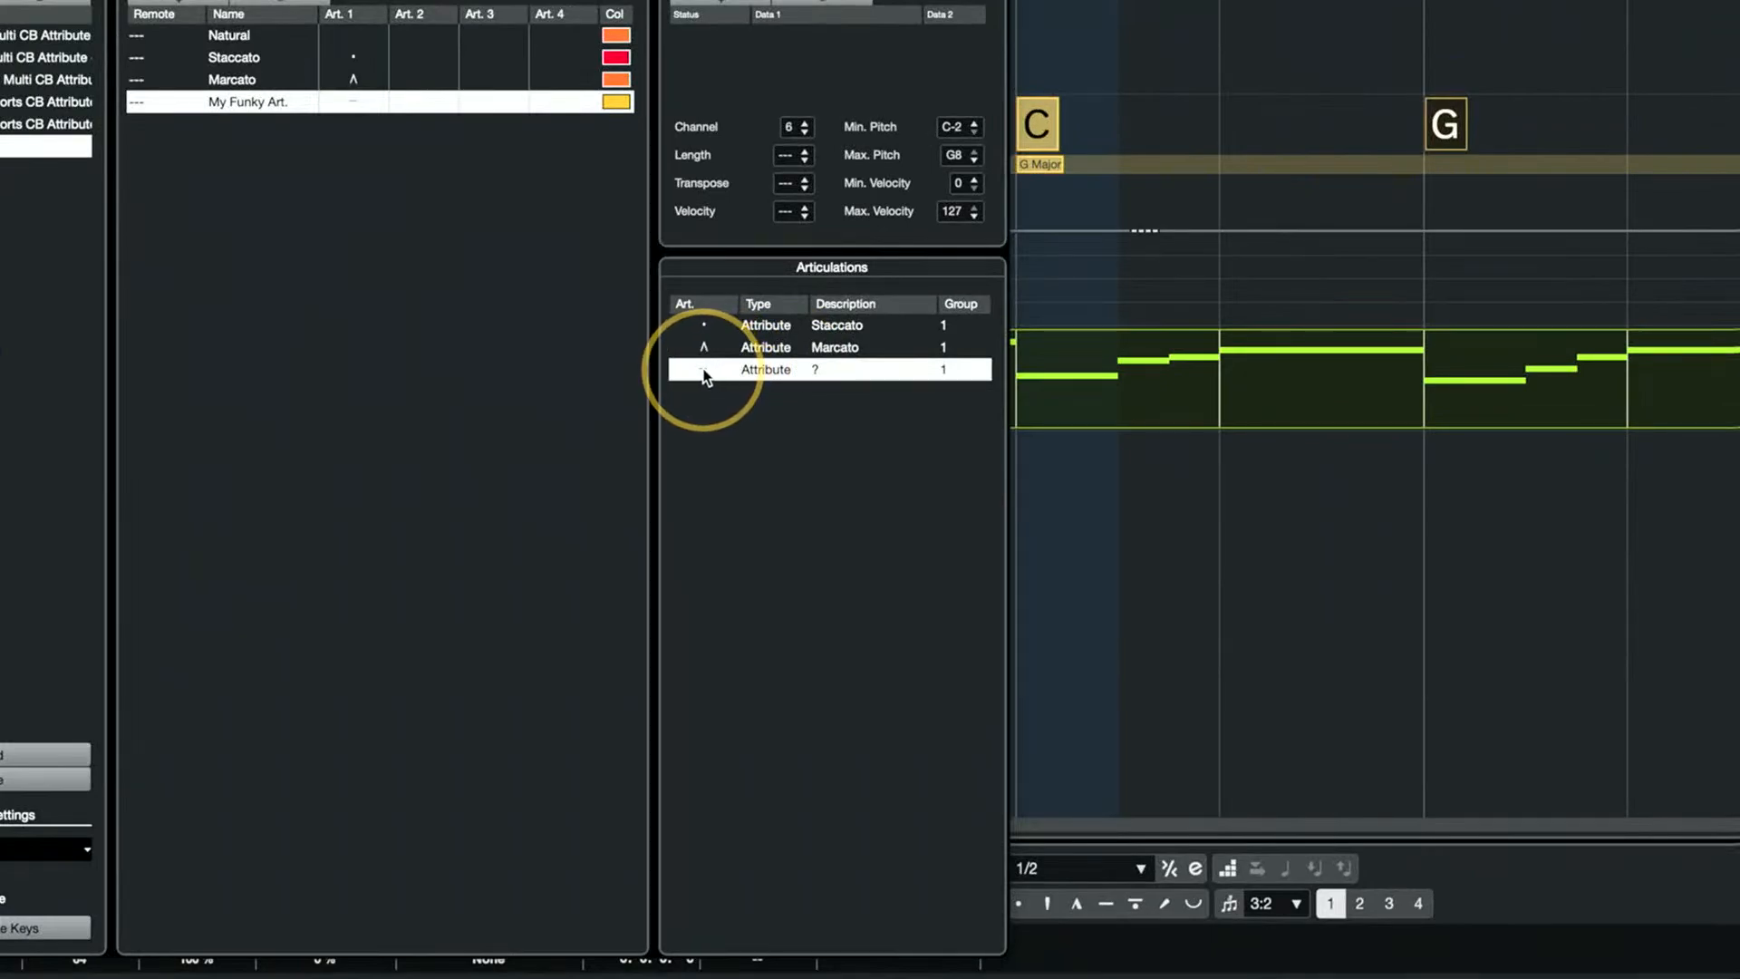
Make the new articulation display as the text F and close the Expression Map Setup.
left_click(705, 372)
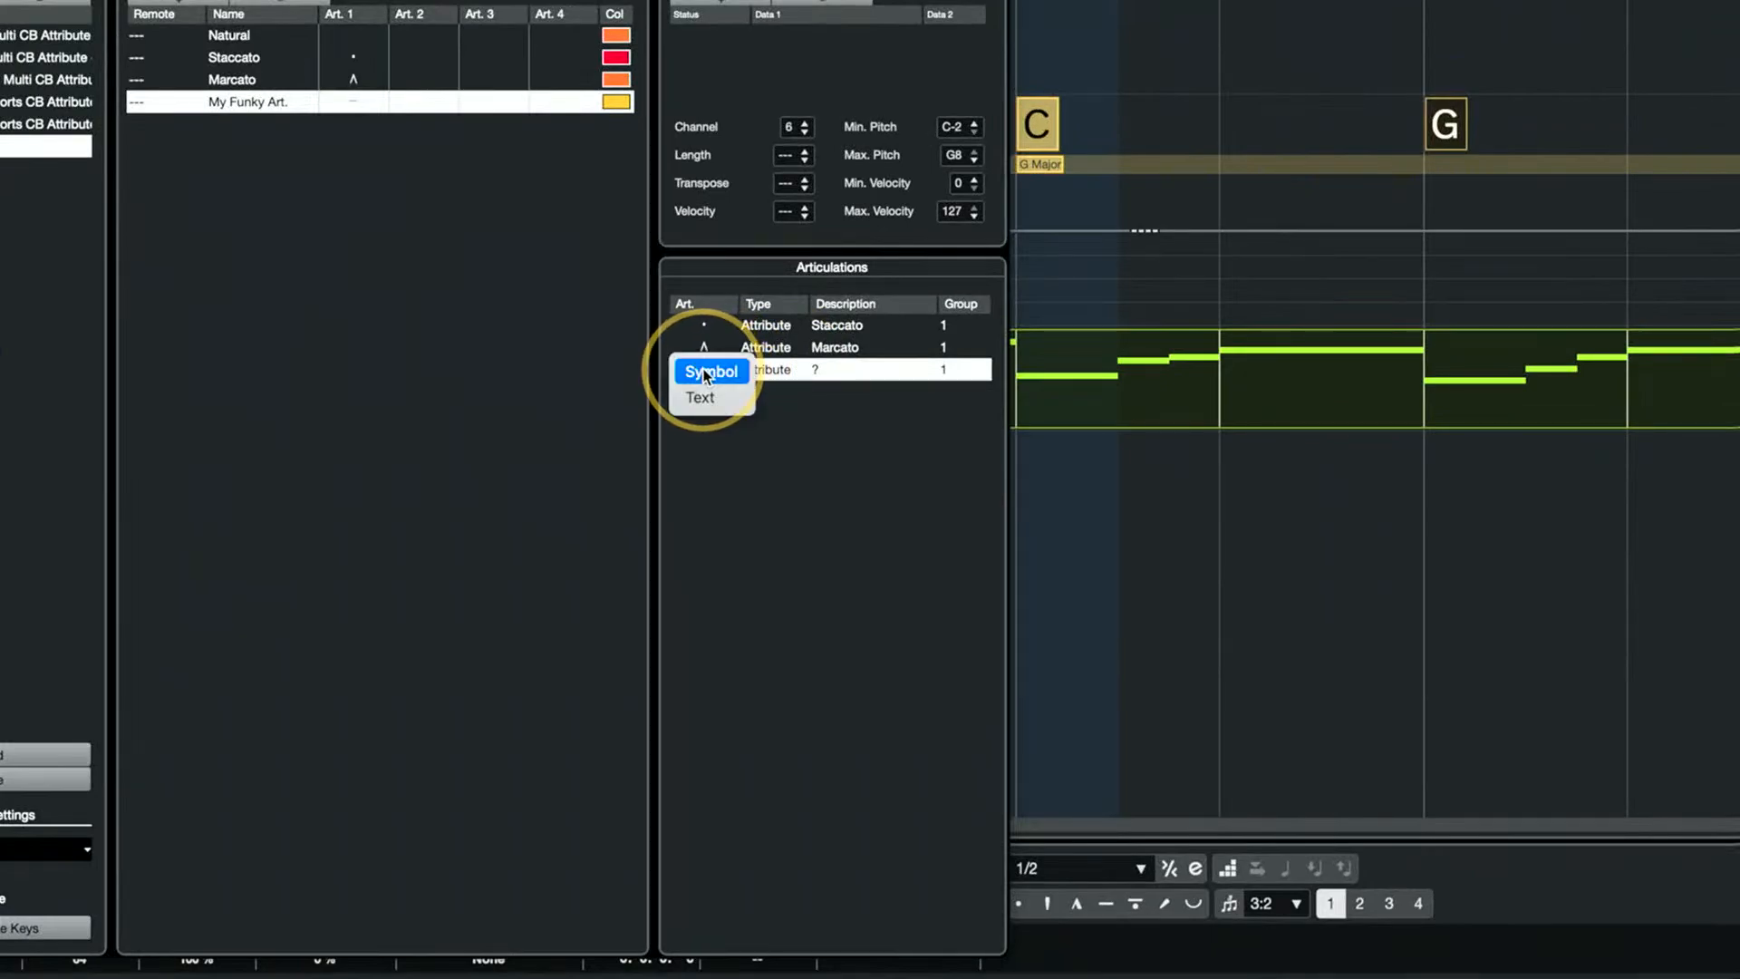
left_click(705, 396)
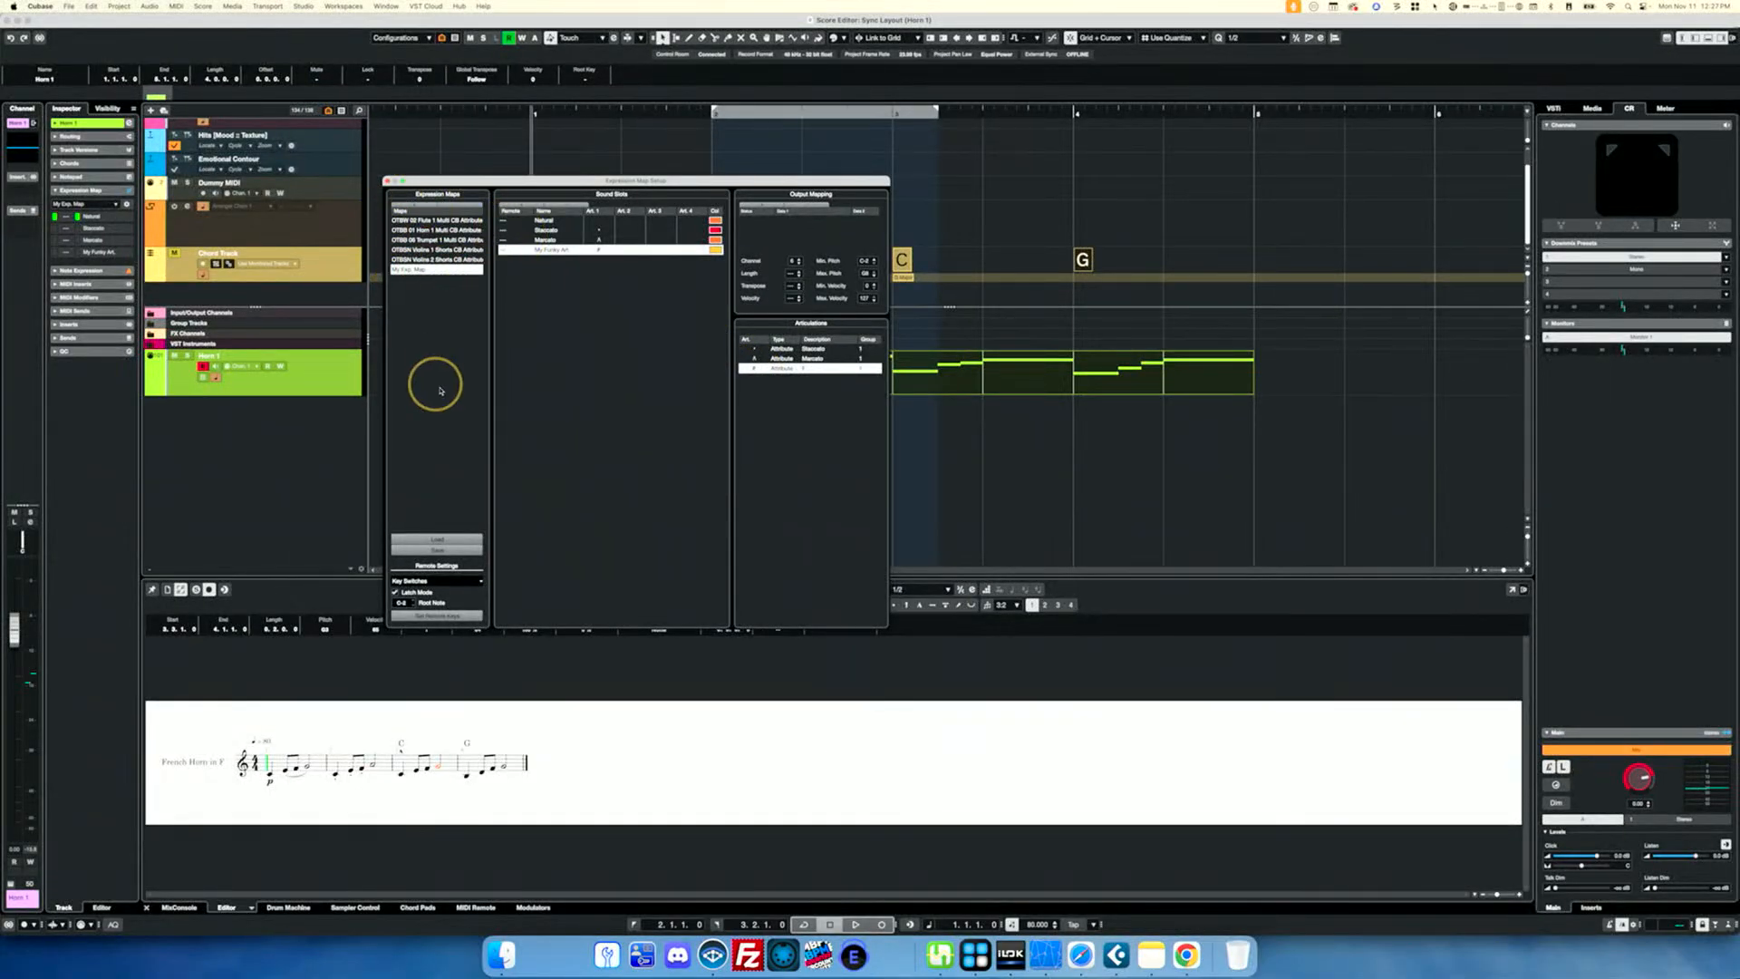
left_click(387, 181)
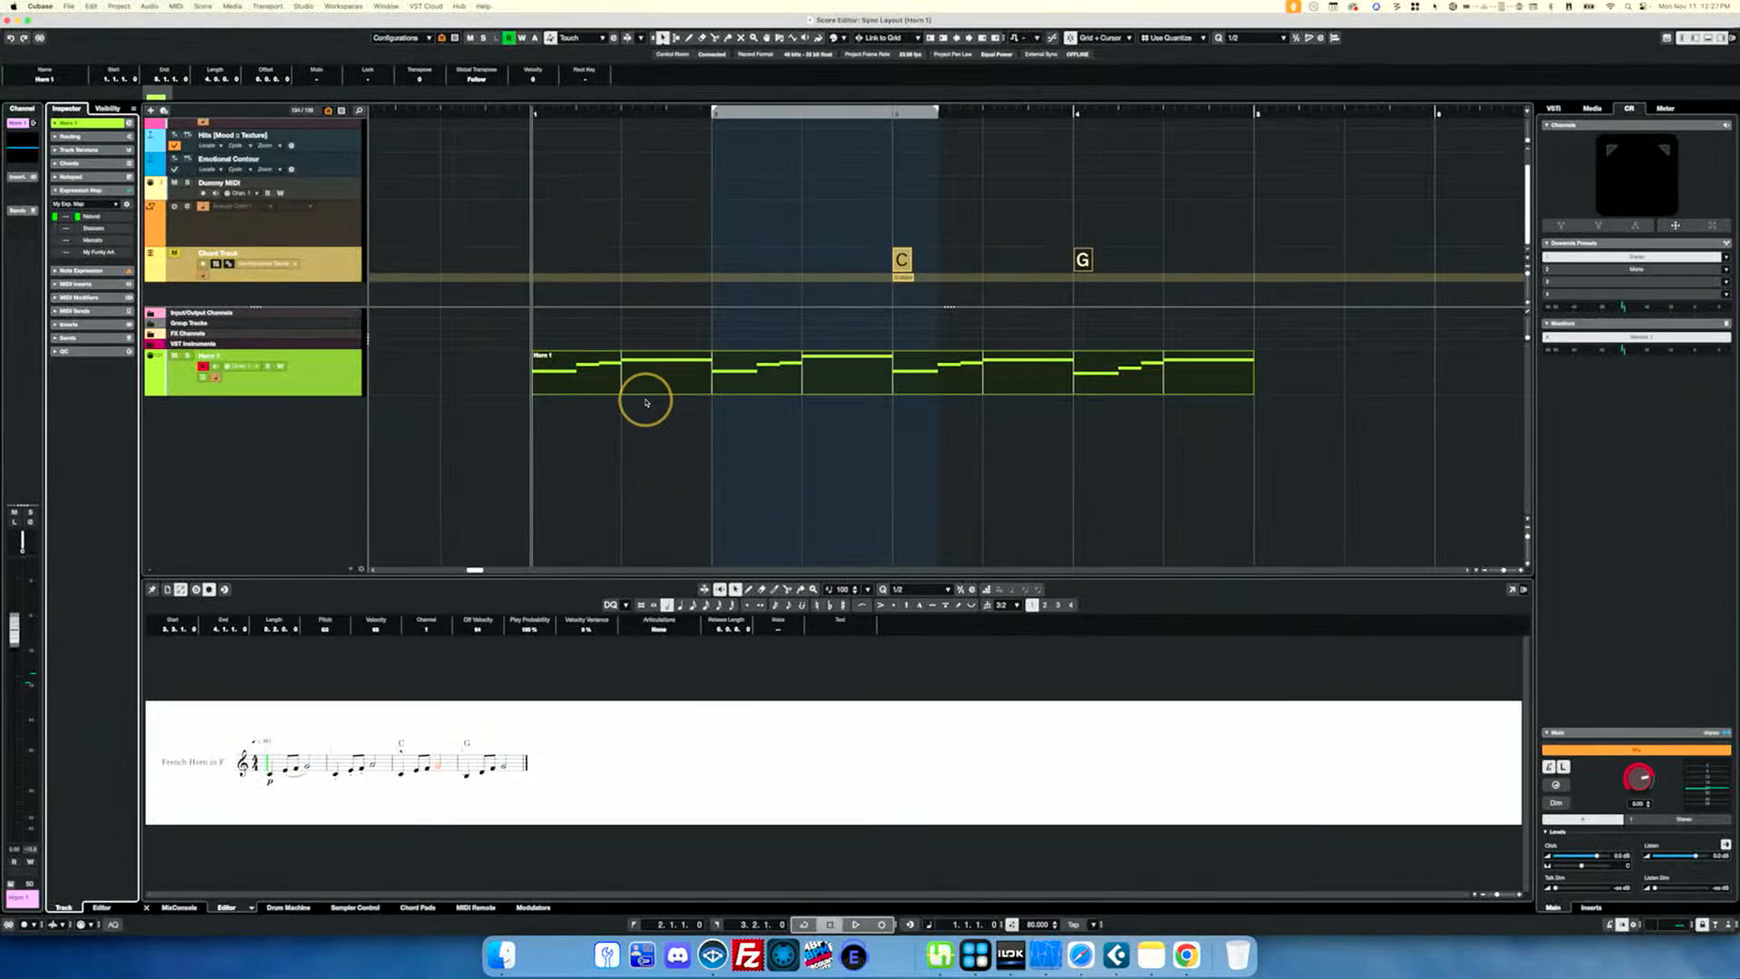
Open the Horn 1 part in the Score Editor and assign the F articulation to the half note in bar 3.
double_click(1406, 545)
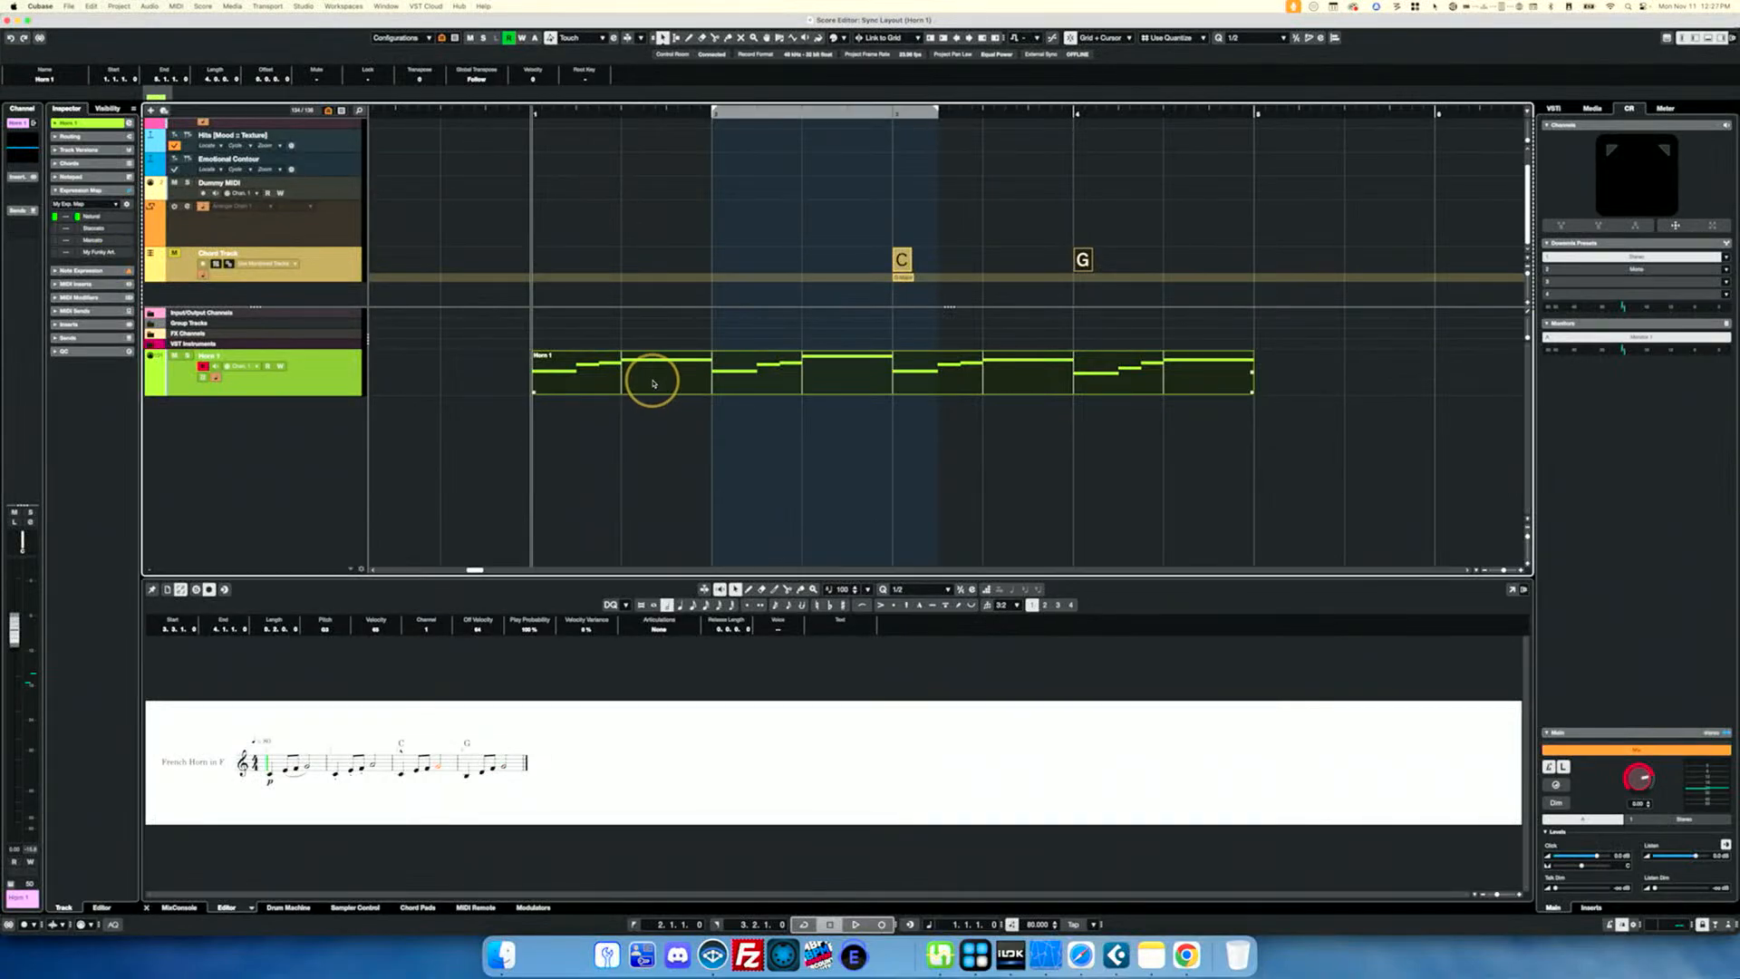
left_click(513, 77)
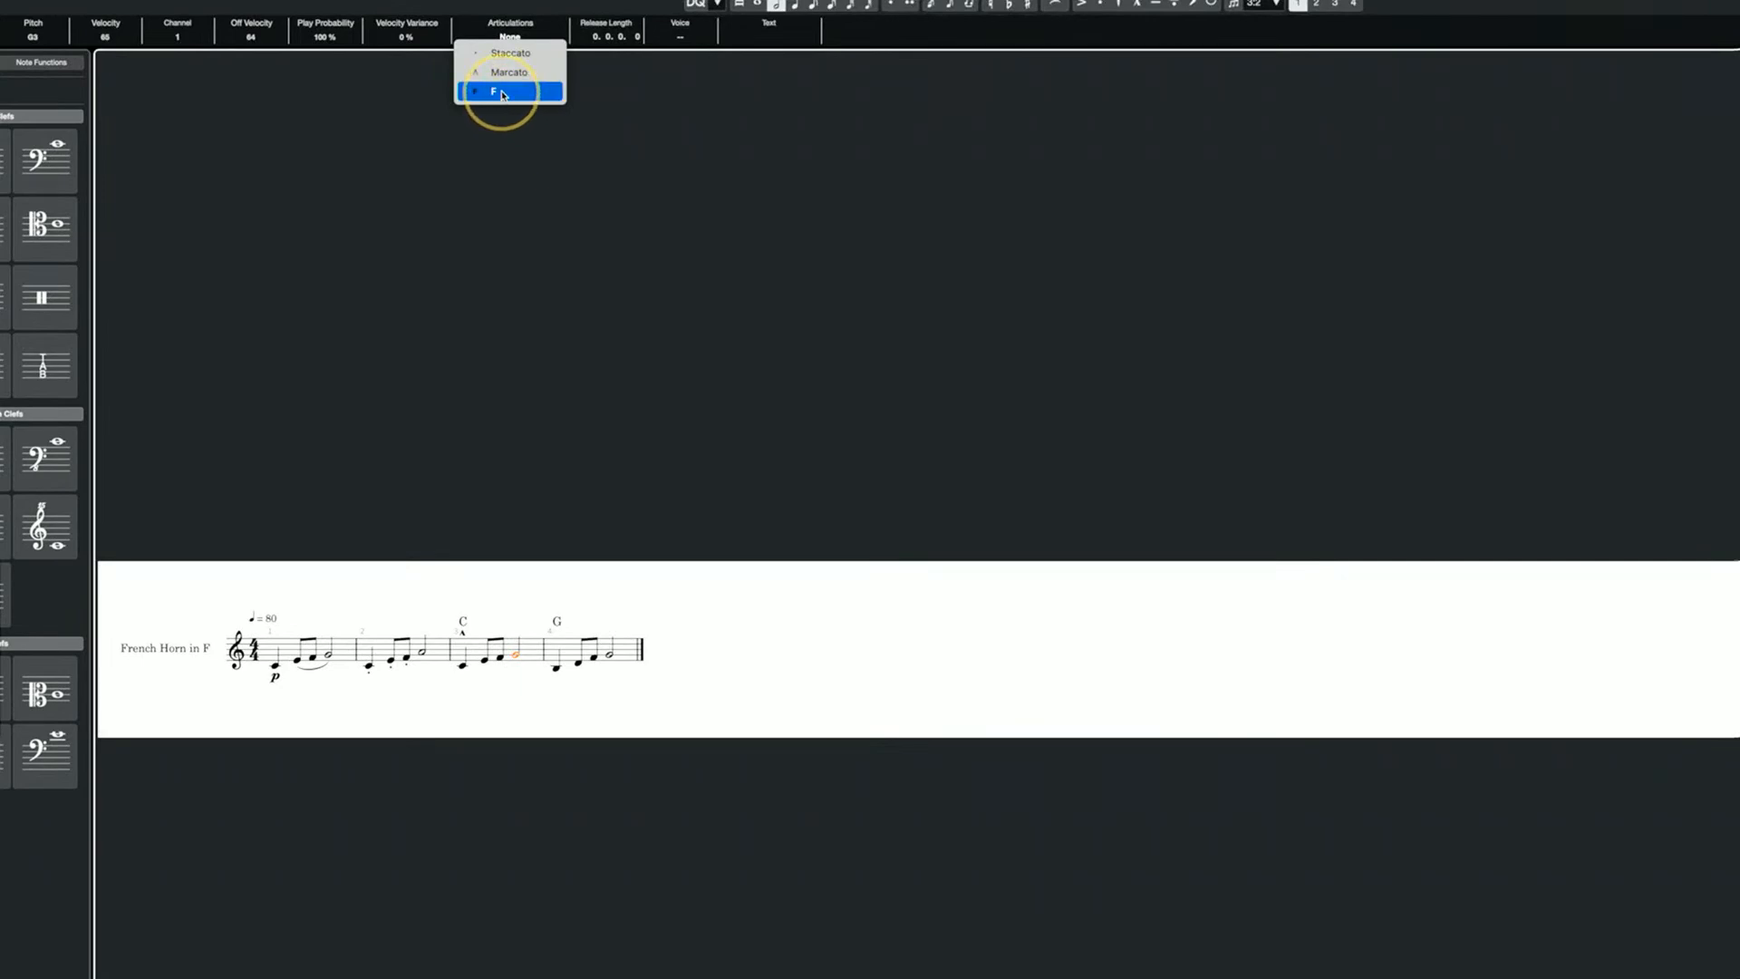
left_click(503, 93)
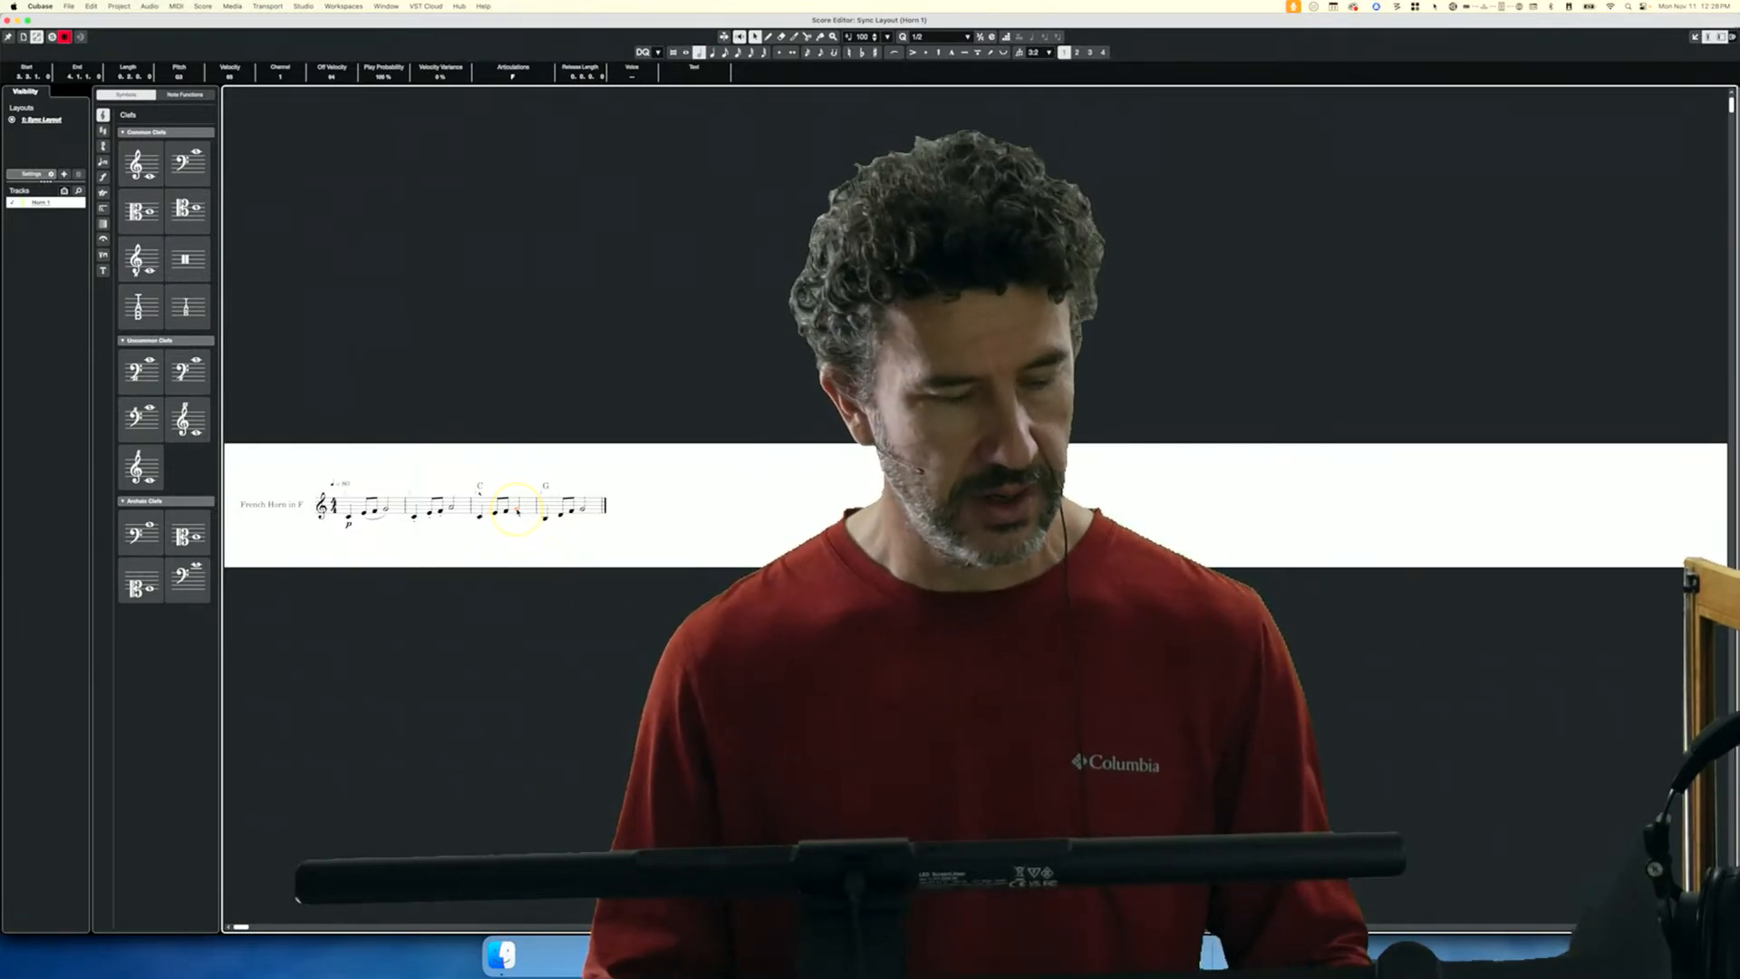
Switch to Safari and view the table of contents of the Cubase Pro 14.0 Score Editor manual.
key("super+Tab")
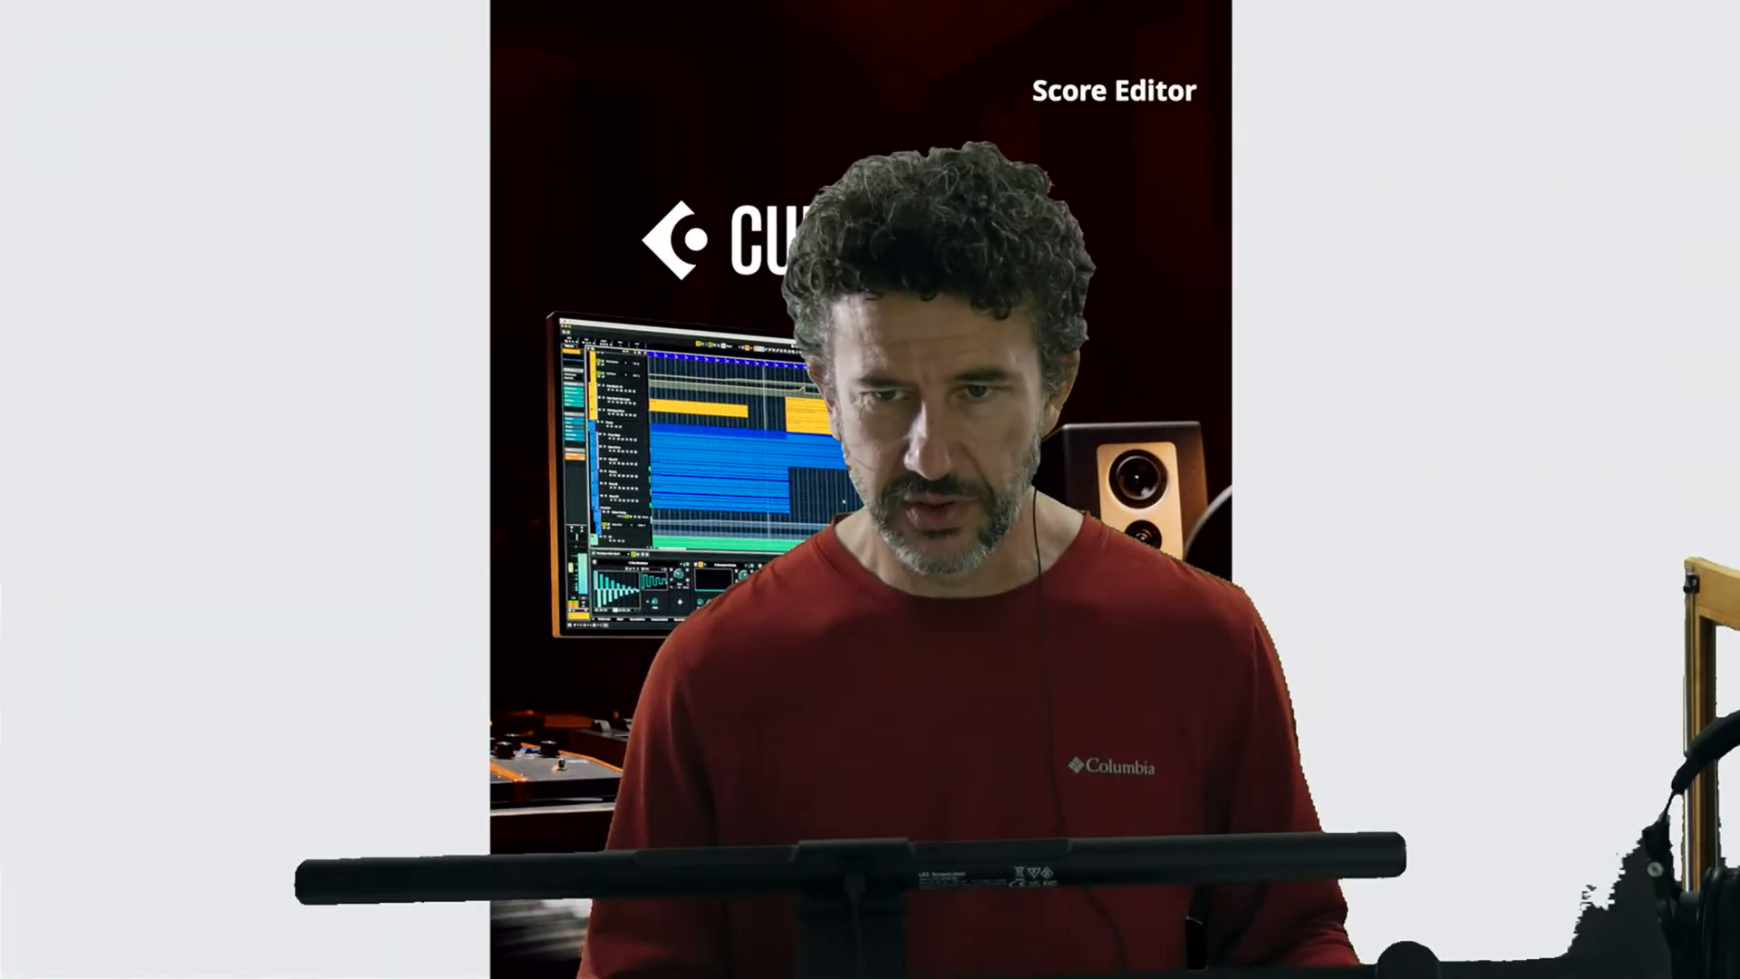
scroll(861, 453, "down", 10)
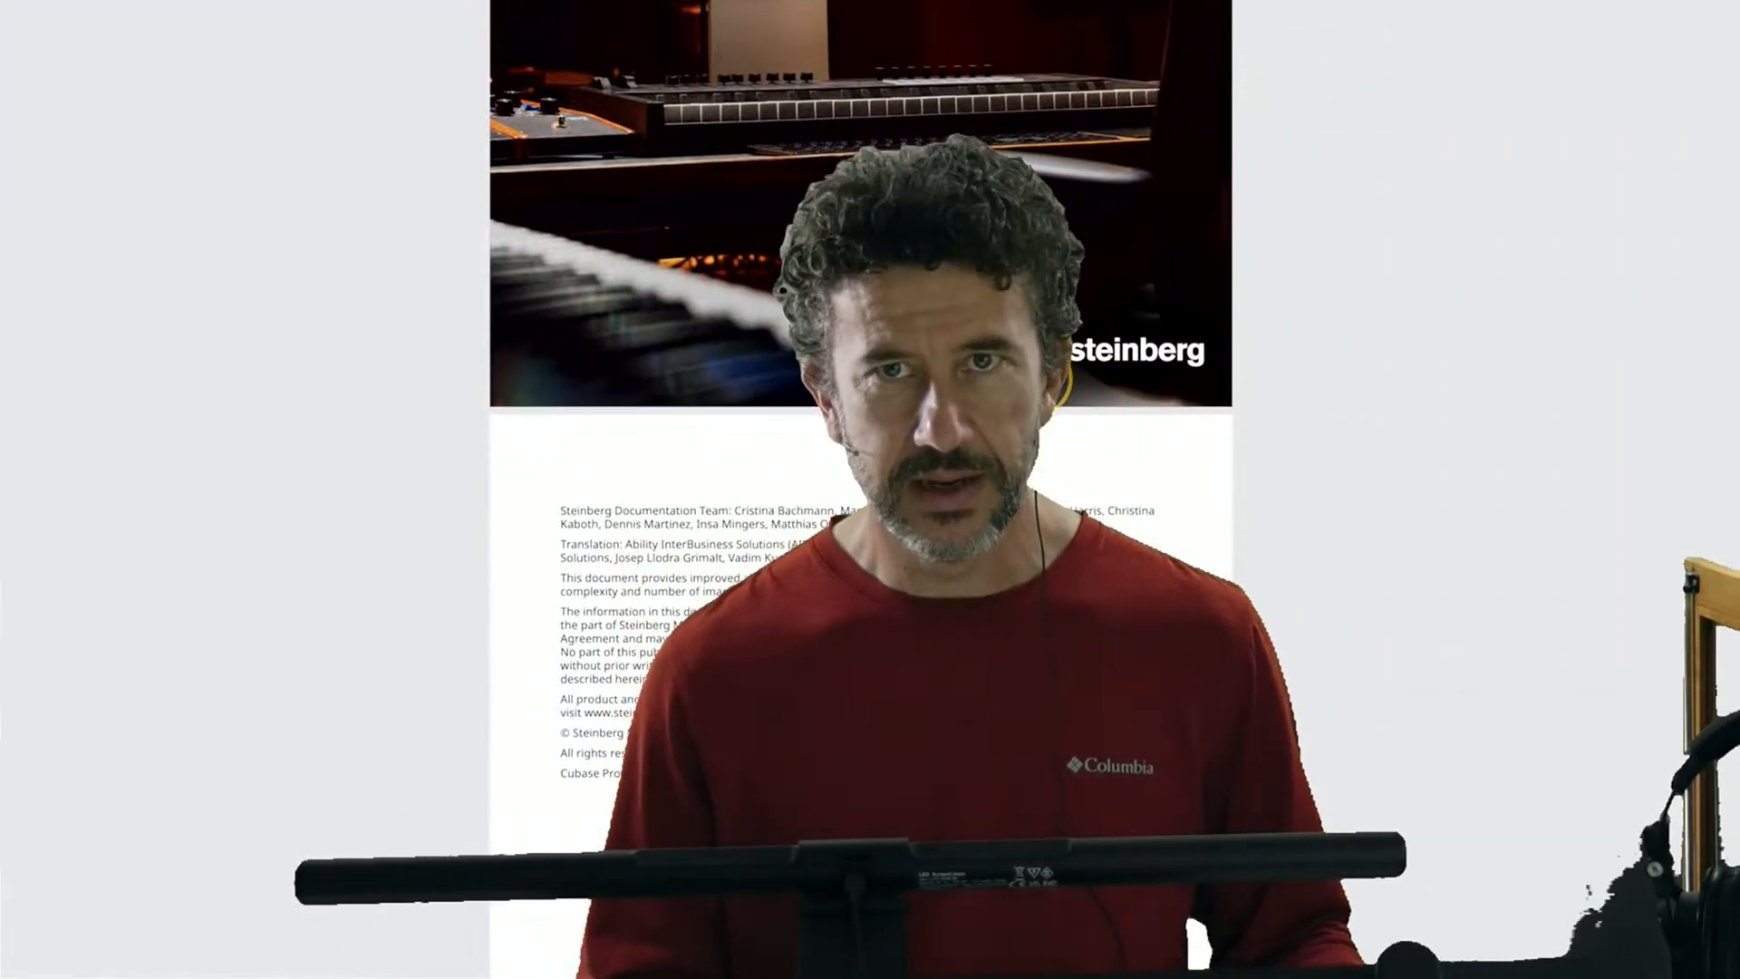
right_click(1034, 382)
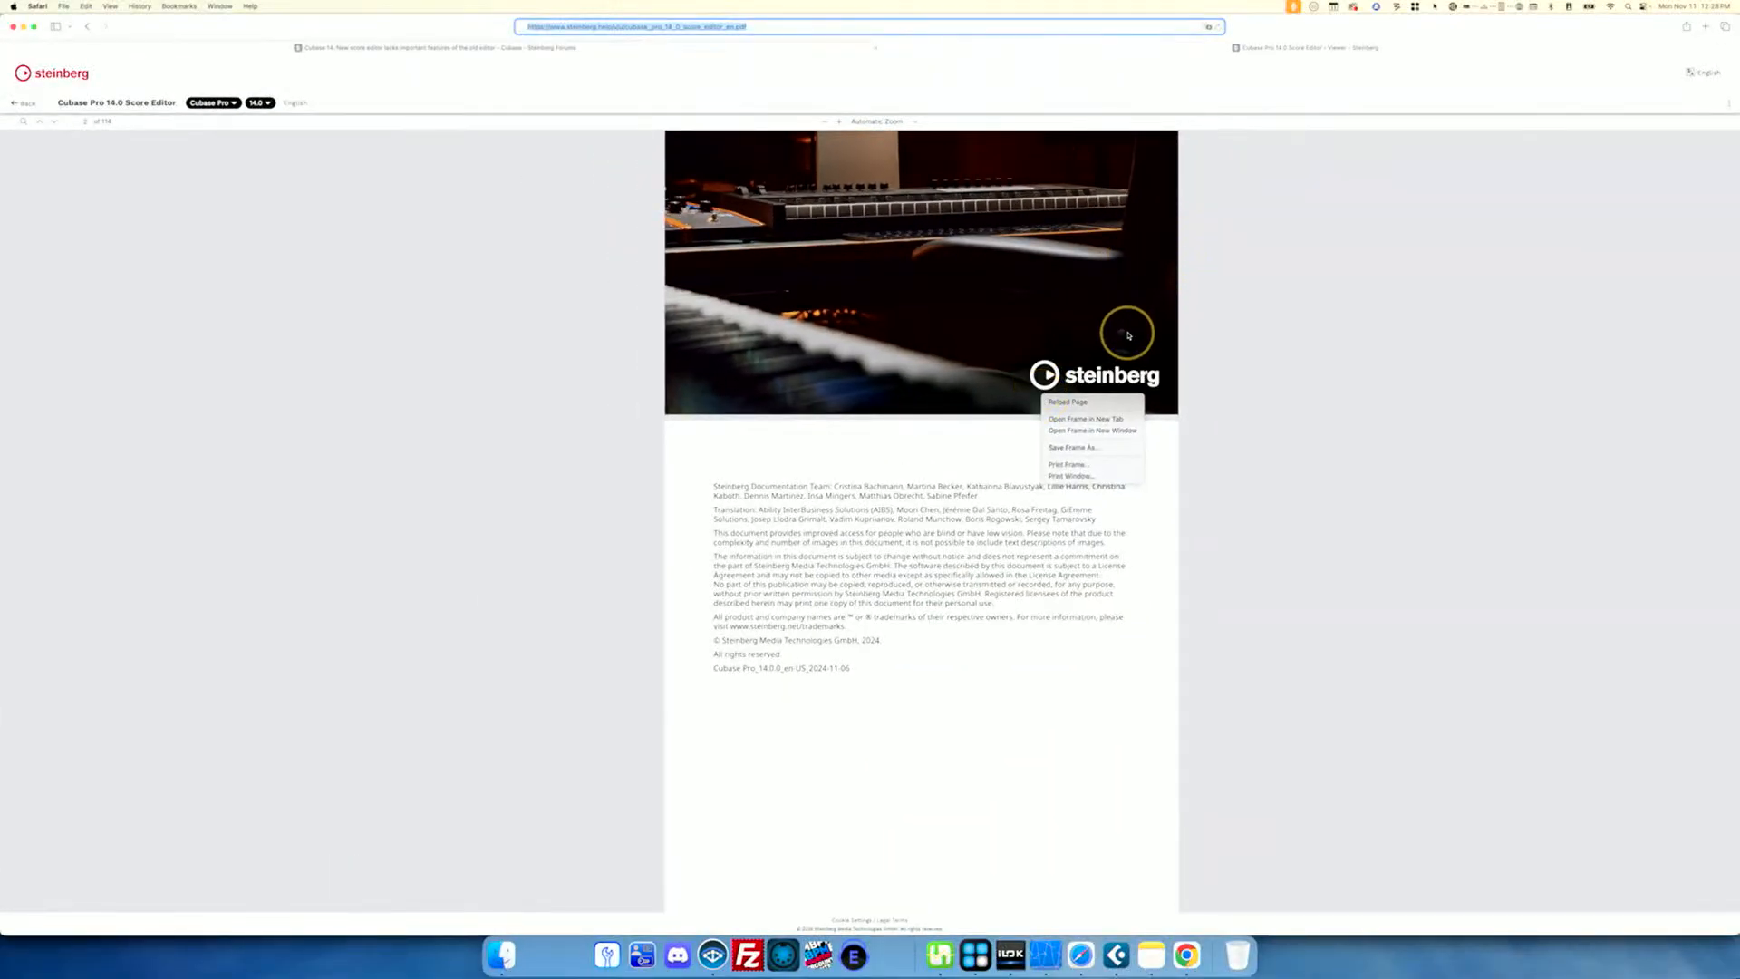
left_click(1129, 335)
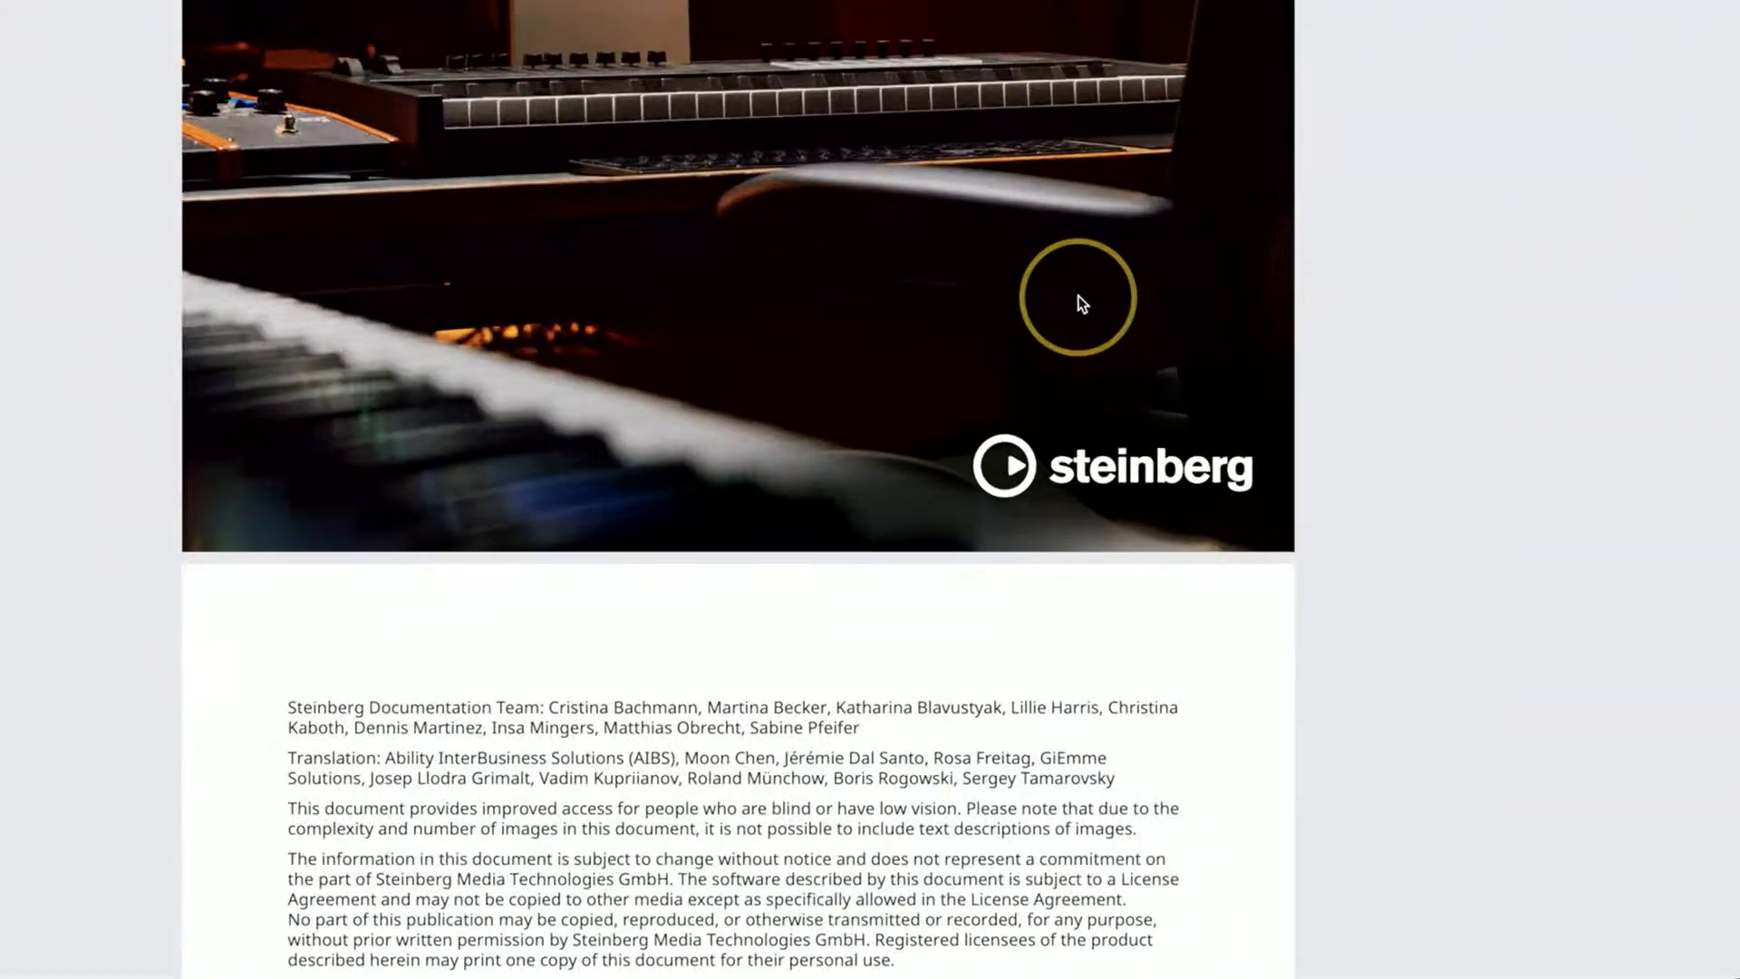
scroll(1079, 301, "down", 20)
scroll(1079, 302, "up", 15)
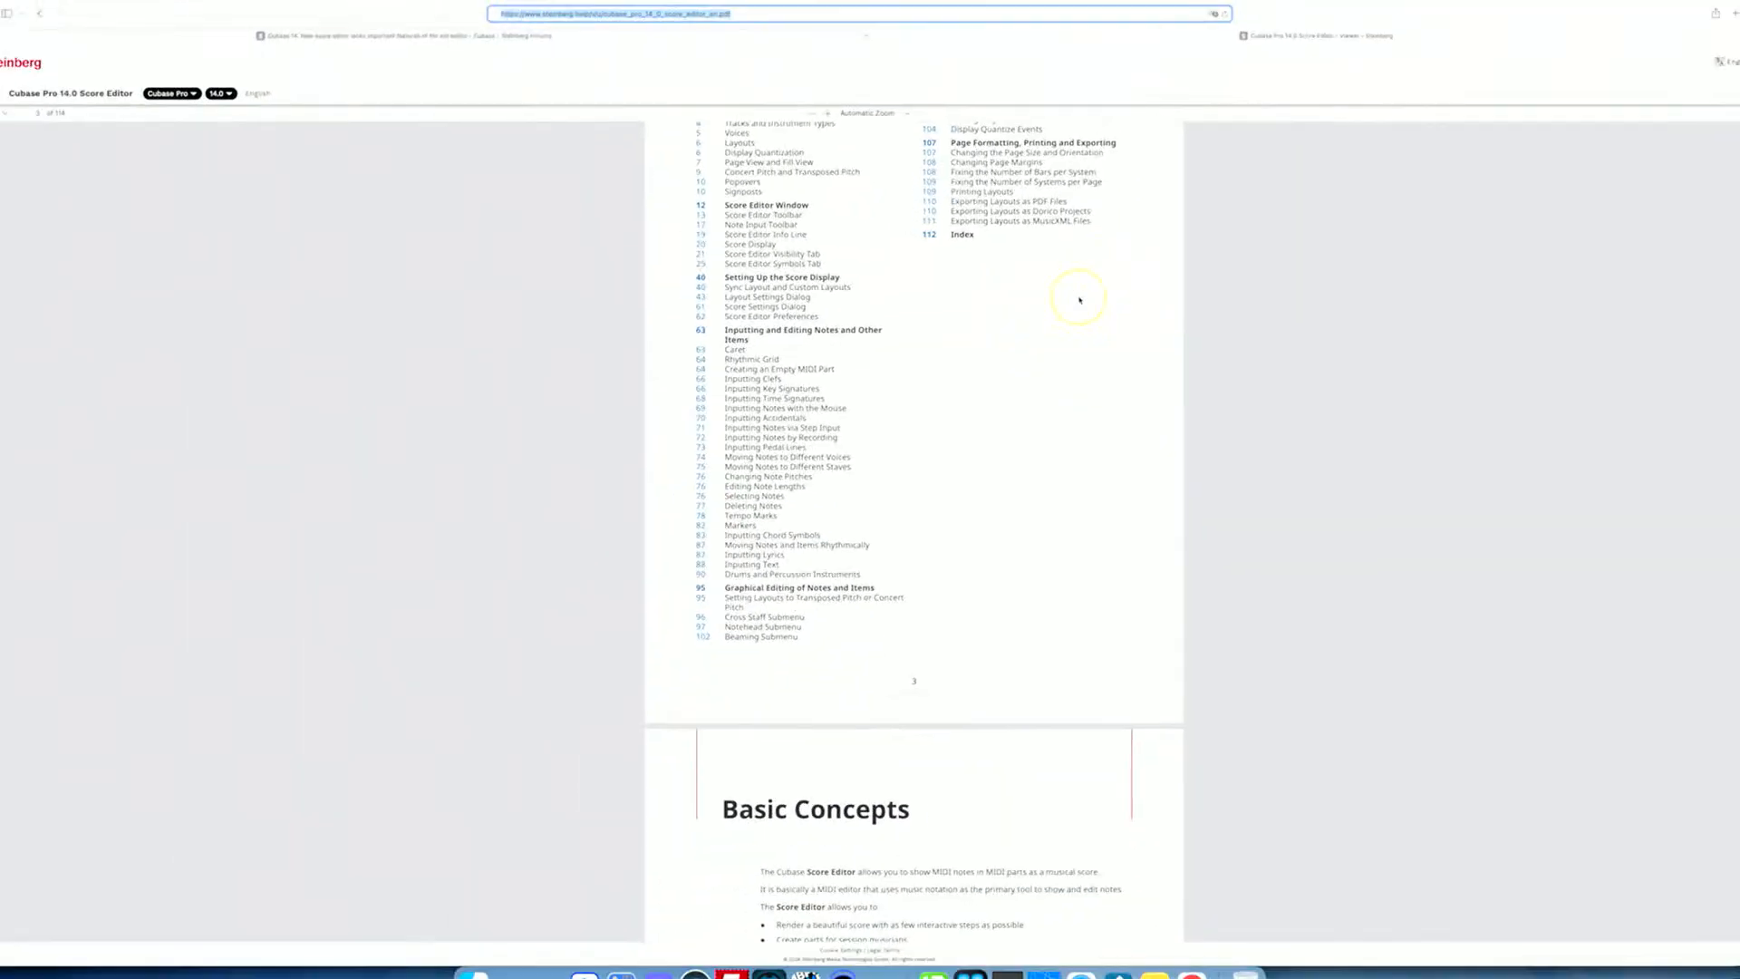
scroll(1078, 302, "up", 5)
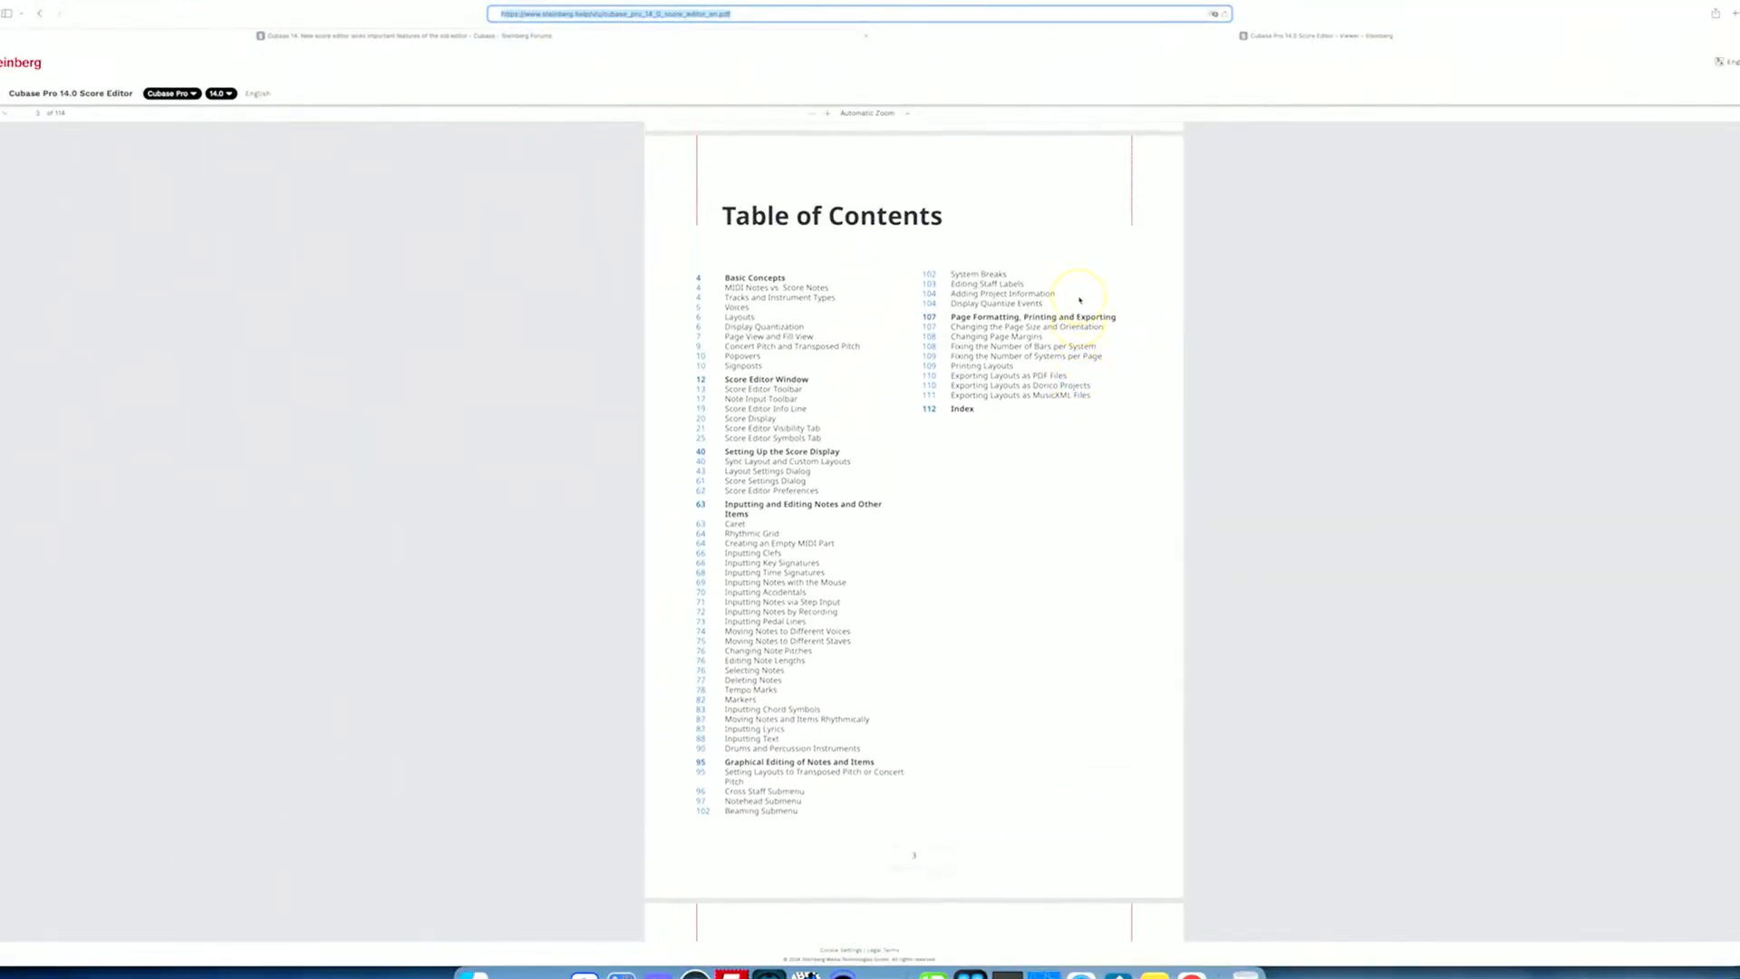